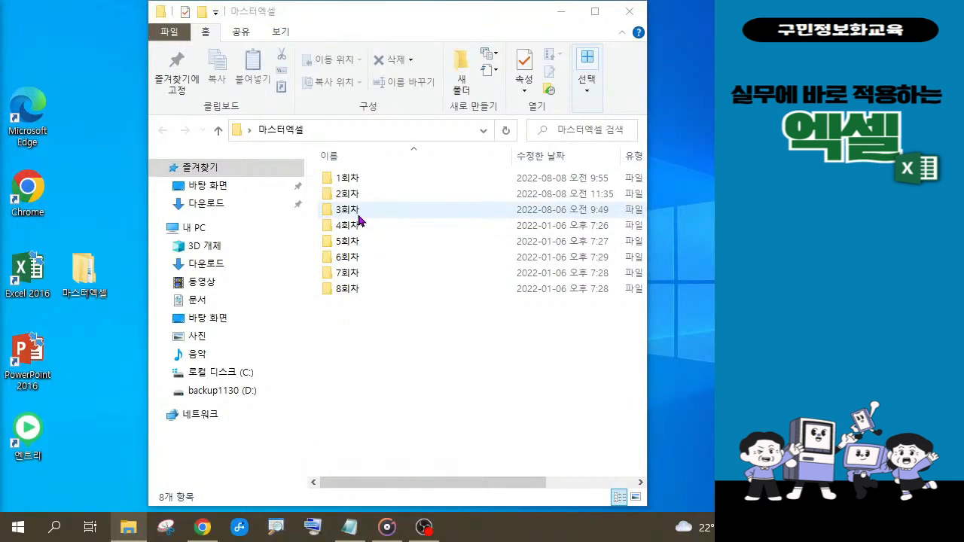
Step: Open the 3회차 folder inside the 마스터엑셀 folder
{"action": "key", "text": "ctrl+2"}
{"action": "left_click_drag", "start_coordinate": [299, 200], "coordinate": [444, 221]}
{"action": "mouse_move", "coordinate": [379, 206]}
{"action": "left_mouse_down"}
{"action": "mouse_move", "coordinate": [407, 178]}
{"action": "mouse_move", "coordinate": [431, 188]}
{"action": "mouse_move", "coordinate": [457, 164]}
{"action": "left_mouse_up"}
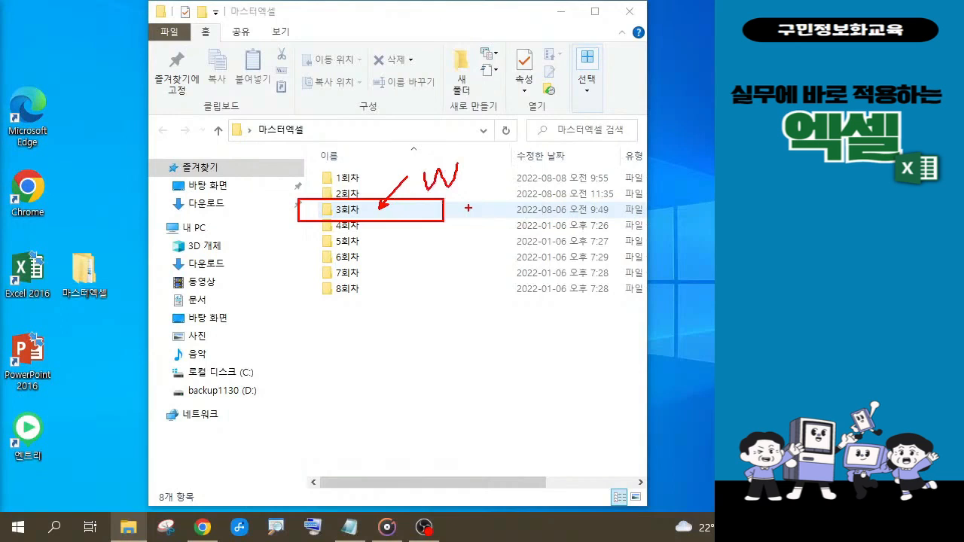
{"action": "key", "text": "Escape"}
{"action": "double_click", "coordinate": [366, 213]}
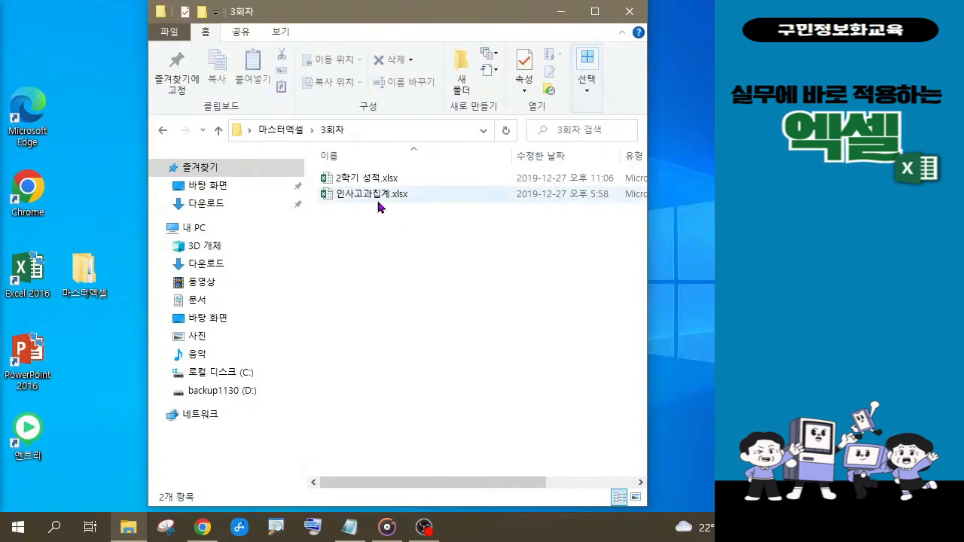
Step: Open the workbook 인사고과집계.xlsx from the 3회차 folder and enable editing
{"action": "mouse_move", "coordinate": [378, 207]}
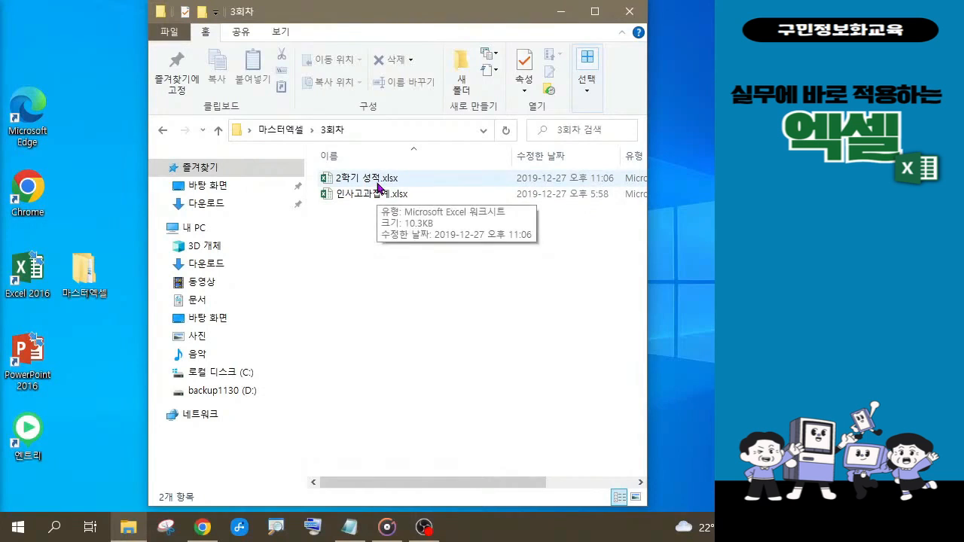
{"action": "key", "text": "ctrl+2"}
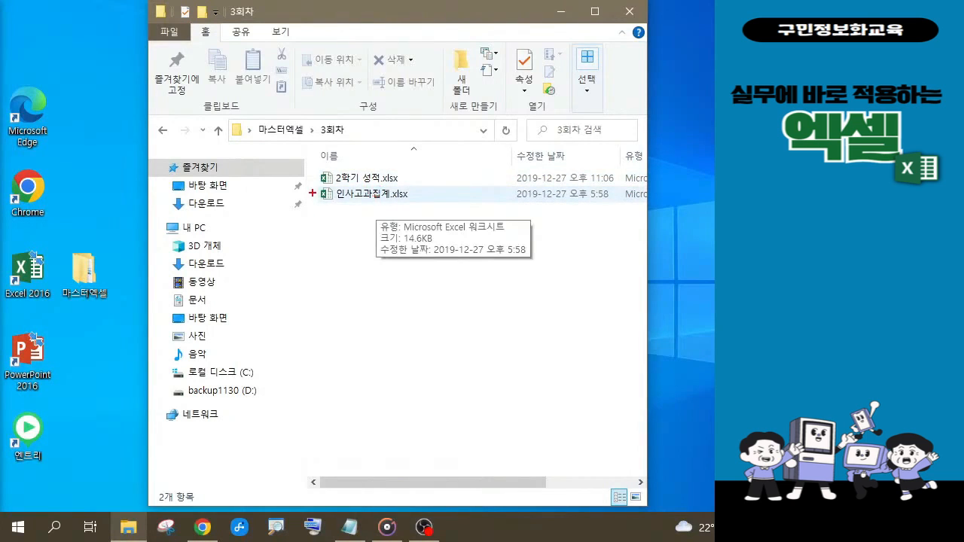
{"action": "left_click_drag", "start_coordinate": [308, 183], "coordinate": [459, 212]}
{"action": "left_click_drag", "start_coordinate": [367, 204], "coordinate": [331, 275]}
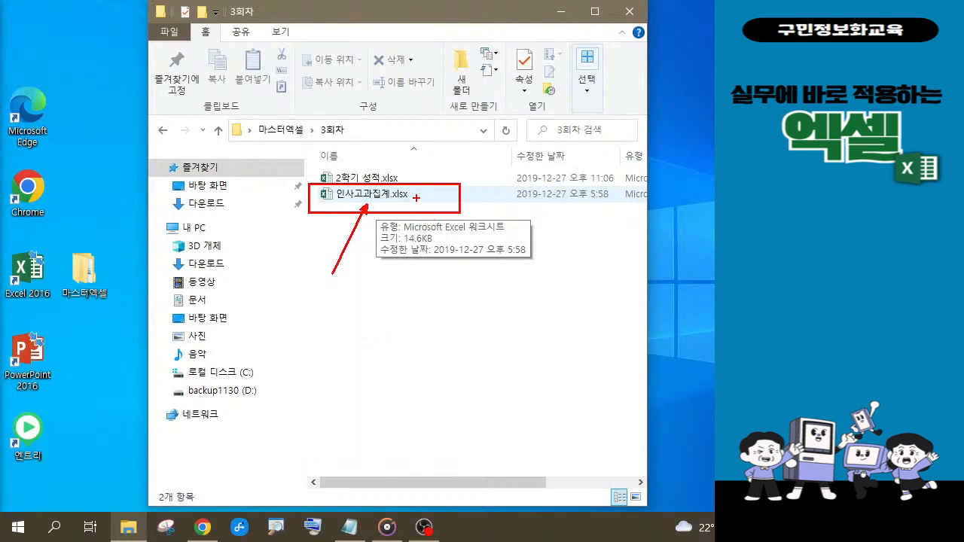
{"action": "key", "text": "Escape"}
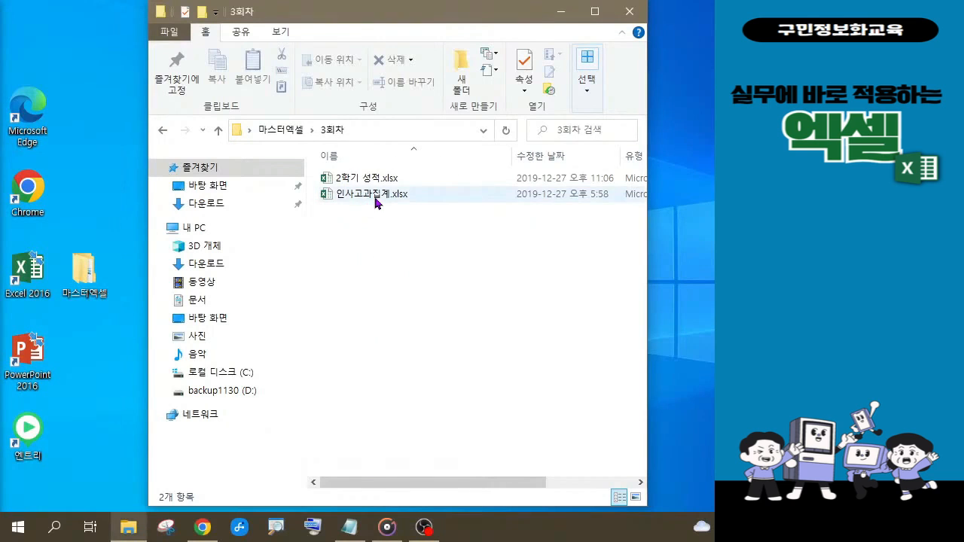
{"action": "left_click", "coordinate": [375, 198]}
{"action": "double_click", "coordinate": [375, 197]}
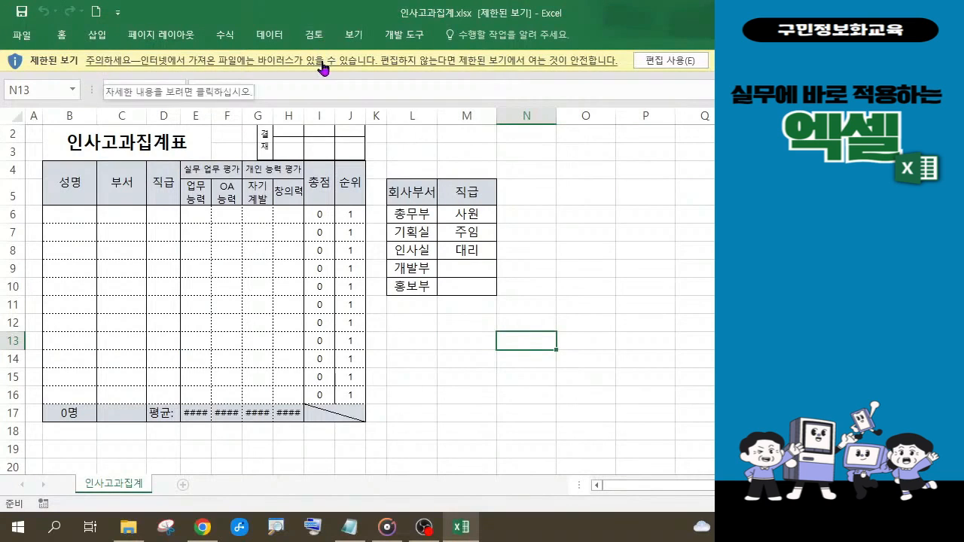
{"action": "left_click", "coordinate": [663, 60]}
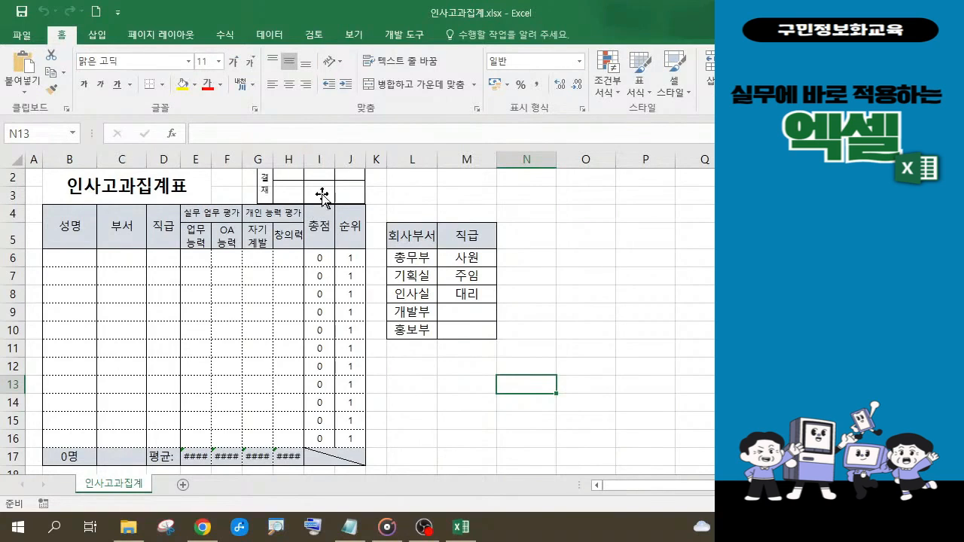
Step: Examine the 총점 formula in cell I6 and the score cells E6:H6 that it refers to
{"action": "left_click", "coordinate": [324, 261]}
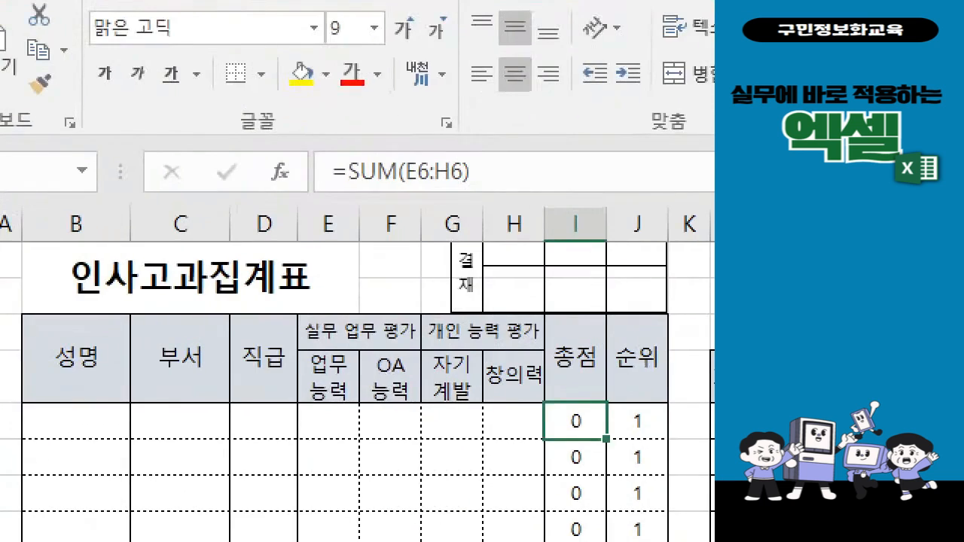
{"action": "mouse_move", "coordinate": [533, 390]}
{"action": "left_mouse_down"}
{"action": "mouse_move", "coordinate": [622, 456]}
{"action": "mouse_move", "coordinate": [622, 447]}
{"action": "left_mouse_up"}
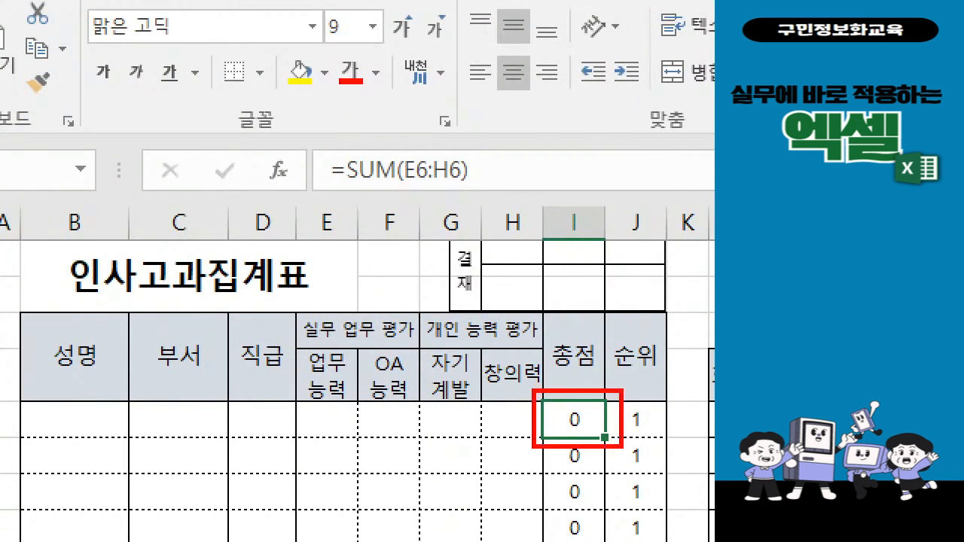
{"action": "mouse_move", "coordinate": [285, 133]}
{"action": "left_mouse_down"}
{"action": "mouse_move", "coordinate": [519, 189]}
{"action": "mouse_move", "coordinate": [520, 208]}
{"action": "left_mouse_up"}
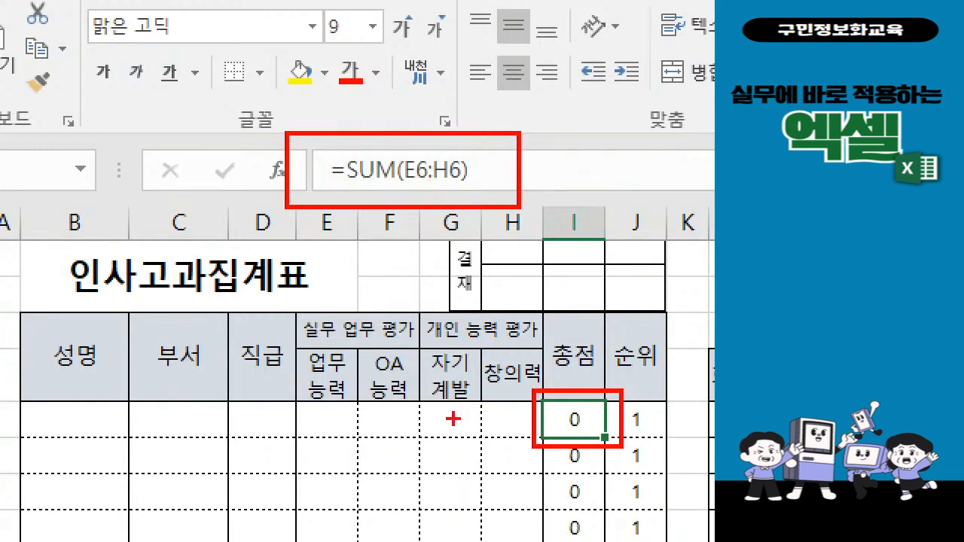
{"action": "left_click_drag", "start_coordinate": [302, 403], "coordinate": [532, 435]}
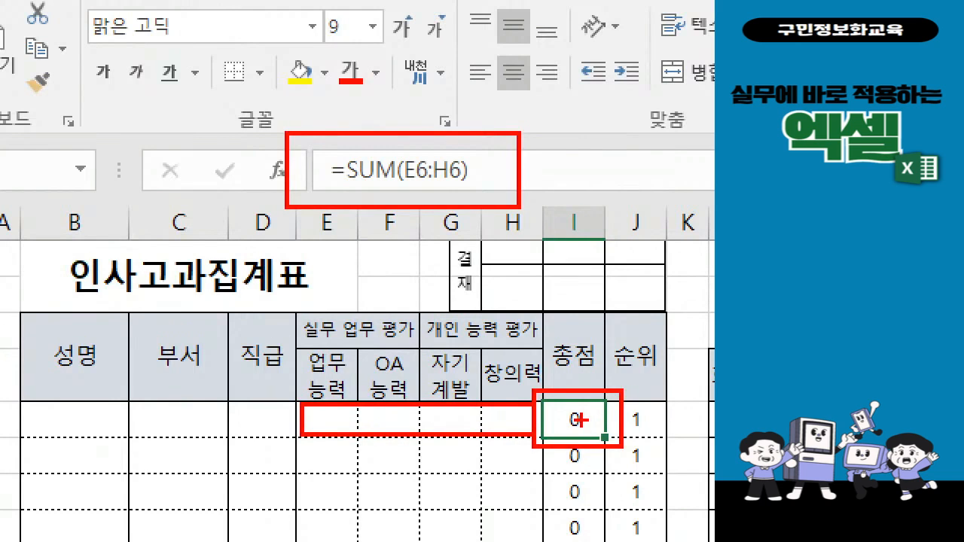
{"action": "mouse_move", "coordinate": [312, 409]}
{"action": "left_mouse_down"}
{"action": "mouse_move", "coordinate": [401, 433]}
{"action": "mouse_move", "coordinate": [413, 409]}
{"action": "mouse_move", "coordinate": [514, 411]}
{"action": "left_mouse_up"}
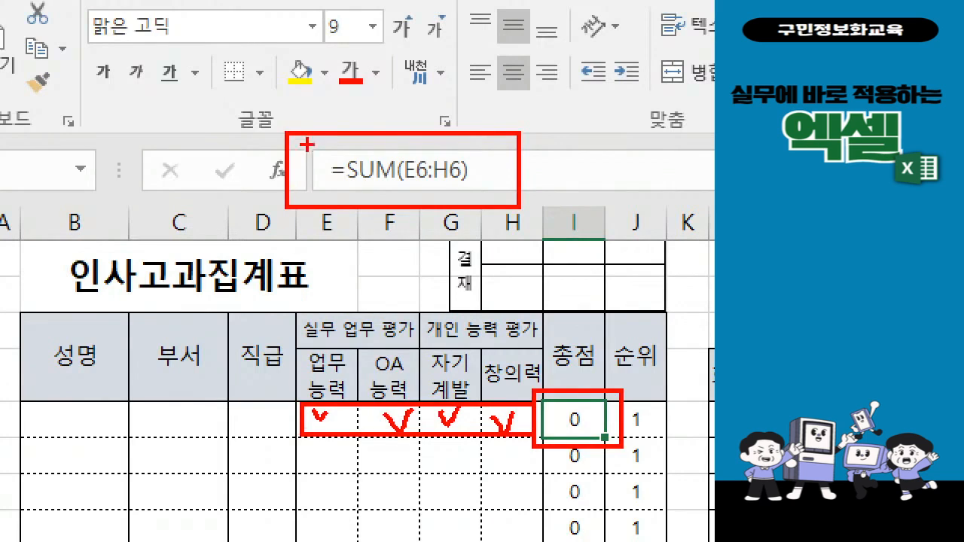
{"action": "mouse_move", "coordinate": [581, 403]}
{"action": "left_mouse_down"}
{"action": "mouse_move", "coordinate": [438, 186]}
{"action": "mouse_move", "coordinate": [428, 190]}
{"action": "left_mouse_up"}
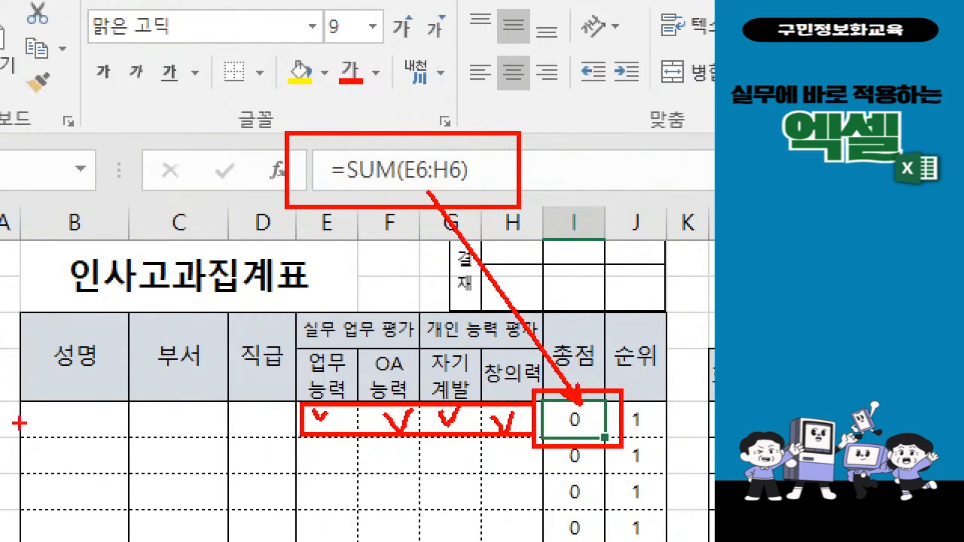
{"action": "mouse_move", "coordinate": [27, 408]}
{"action": "left_mouse_down"}
{"action": "mouse_move", "coordinate": [80, 411]}
{"action": "mouse_move", "coordinate": [110, 433]}
{"action": "left_mouse_up"}
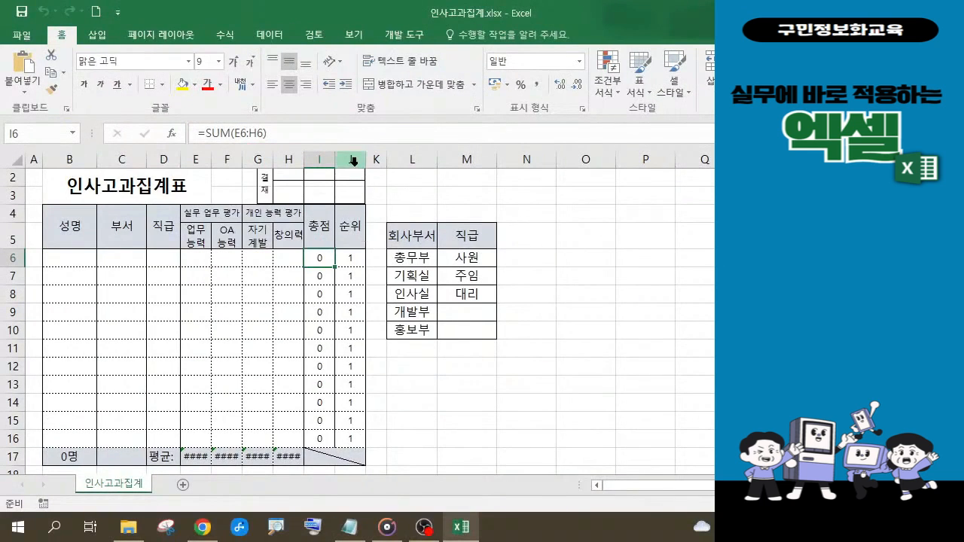
Step: Examine the 순위 formula in cell J6 and the 총점 cells that it ranks
{"action": "left_click", "coordinate": [353, 260]}
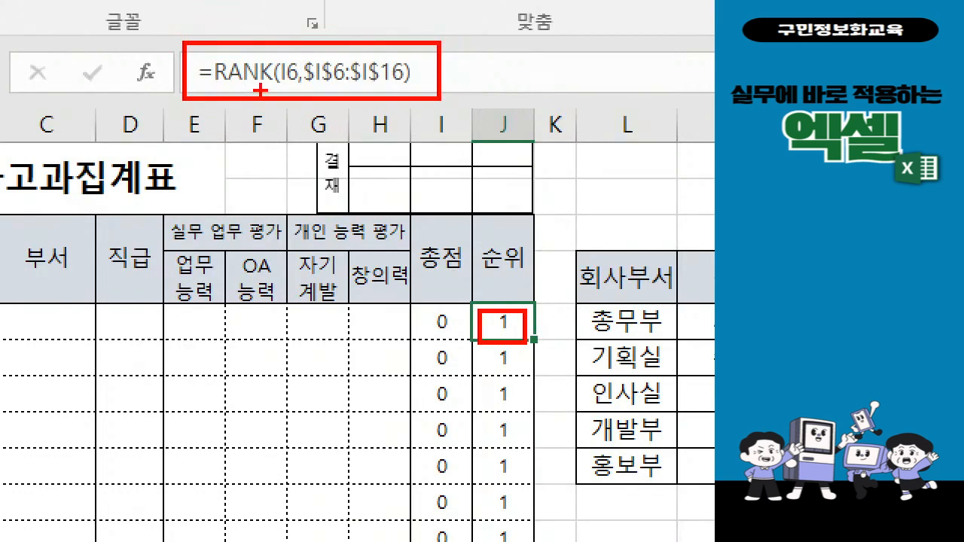
{"action": "mouse_move", "coordinate": [443, 325]}
{"action": "left_mouse_down"}
{"action": "mouse_move", "coordinate": [419, 328]}
{"action": "mouse_move", "coordinate": [436, 303]}
{"action": "mouse_move", "coordinate": [452, 318]}
{"action": "mouse_move", "coordinate": [468, 486]}
{"action": "mouse_move", "coordinate": [439, 520]}
{"action": "mouse_move", "coordinate": [432, 340]}
{"action": "left_mouse_up"}
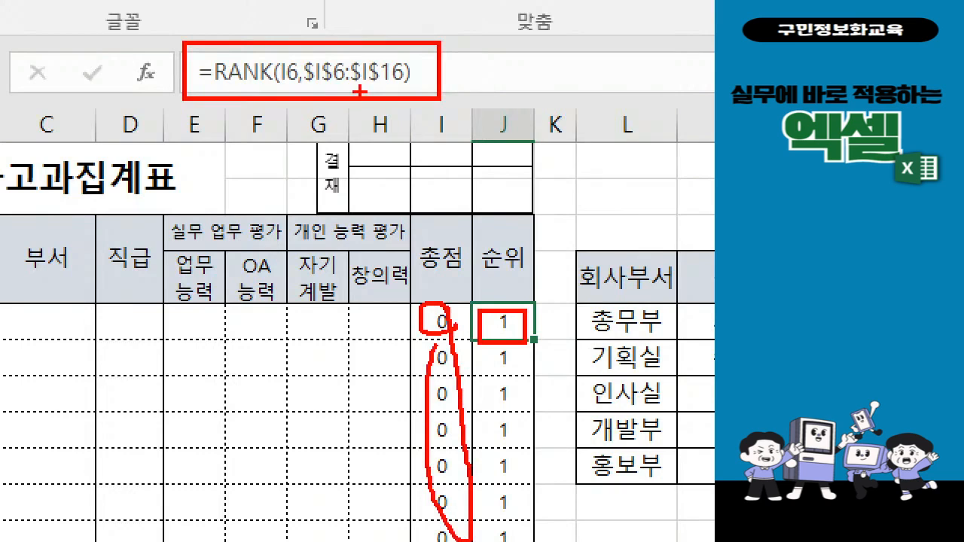
{"action": "mouse_move", "coordinate": [170, 307]}
{"action": "left_mouse_down"}
{"action": "mouse_move", "coordinate": [173, 326]}
{"action": "mouse_move", "coordinate": [383, 334]}
{"action": "left_mouse_up"}
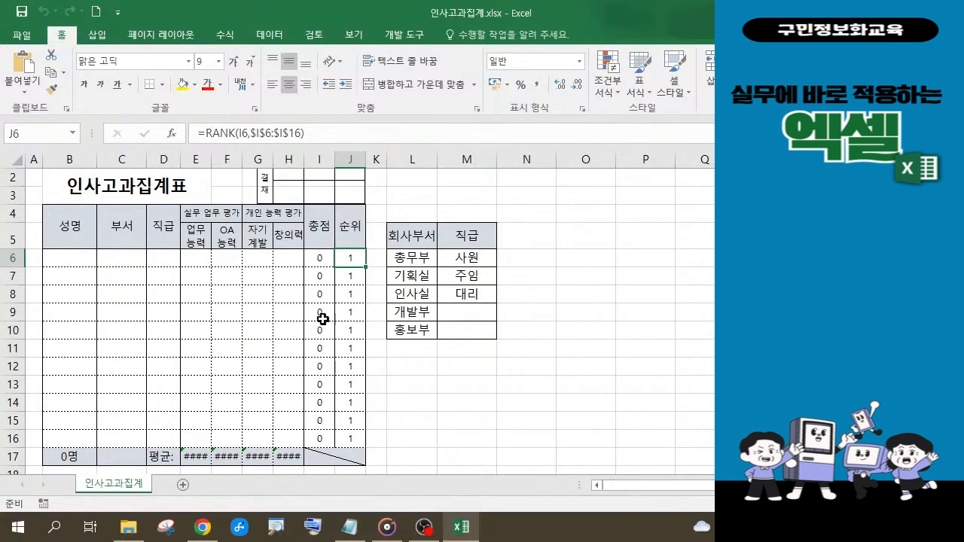
Step: Start an IF function in 총점 cell I6 and open its function arguments, keeping the table's score columns uncovered
{"action": "left_click", "coordinate": [324, 260]}
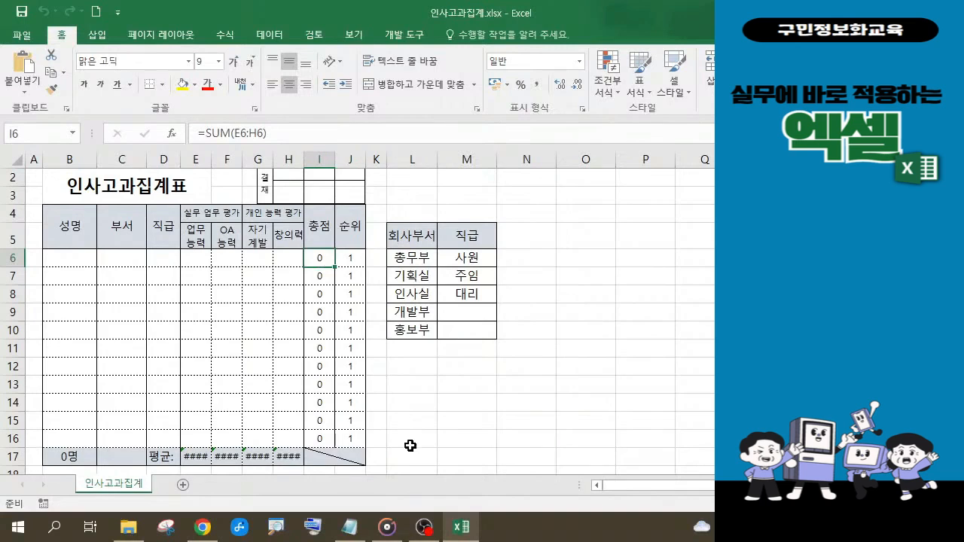
{"action": "left_click", "coordinate": [352, 535]}
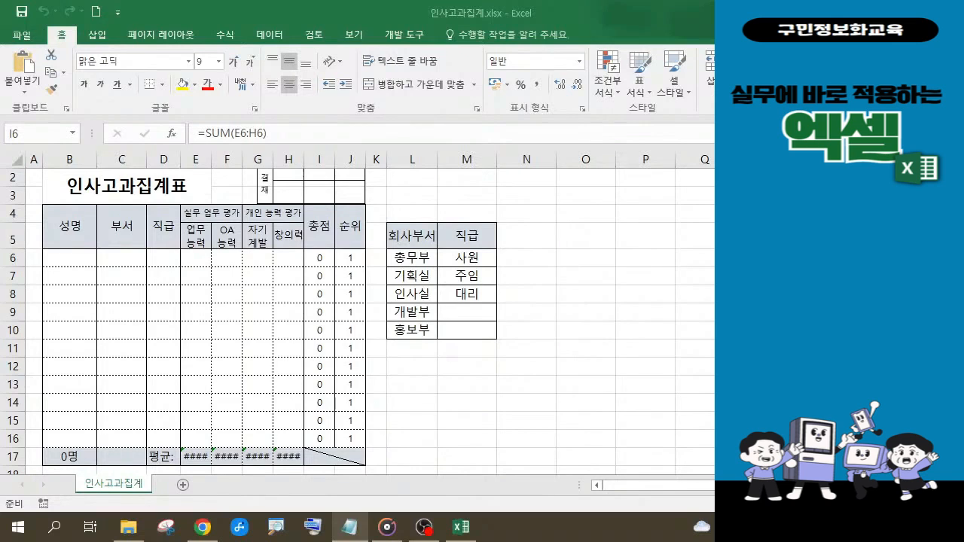
{"action": "left_click", "coordinate": [320, 259]}
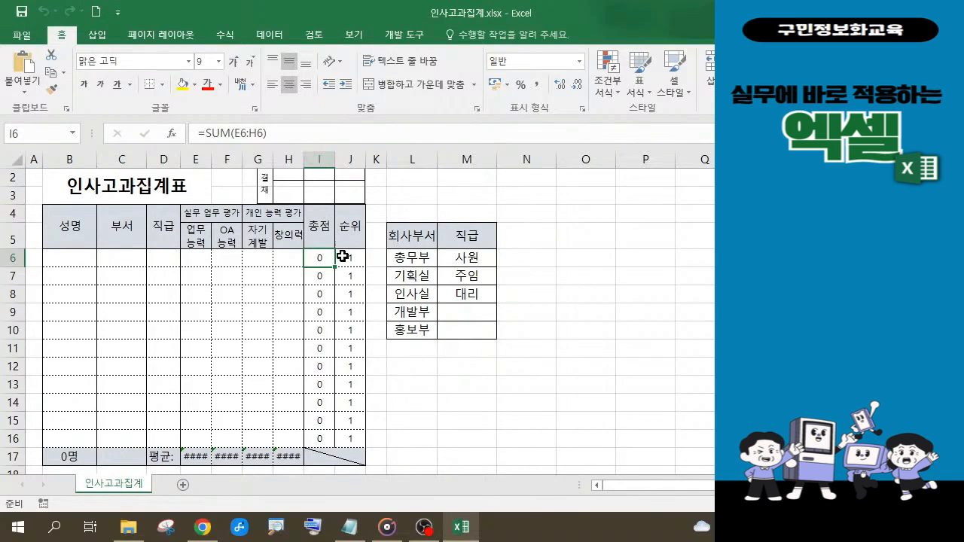
{"action": "type", "text": "="}
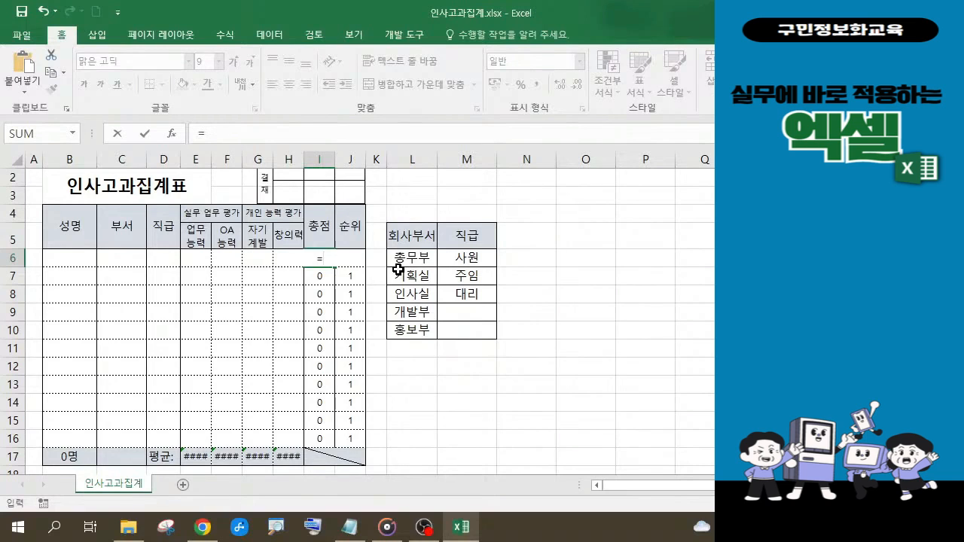
{"action": "type", "text": "i"}
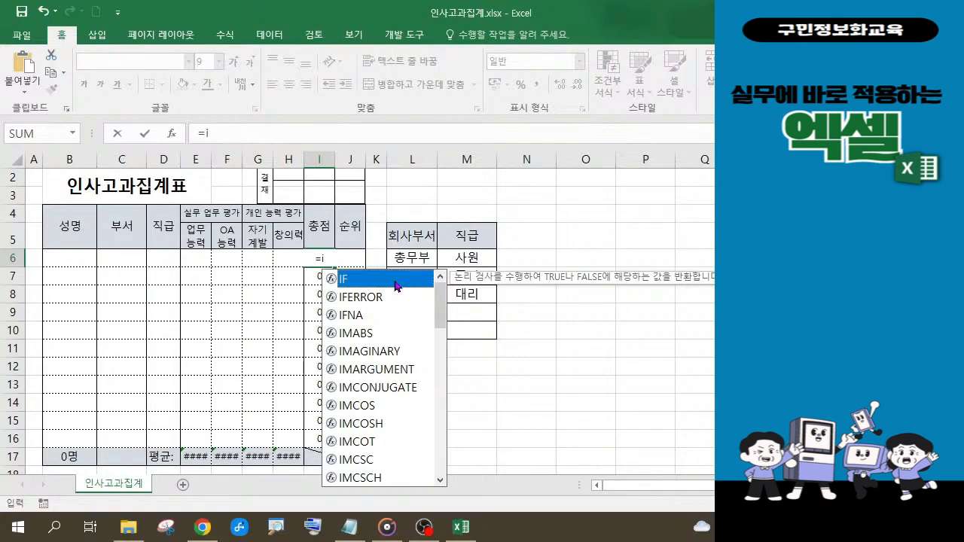
{"action": "double_click", "coordinate": [396, 281]}
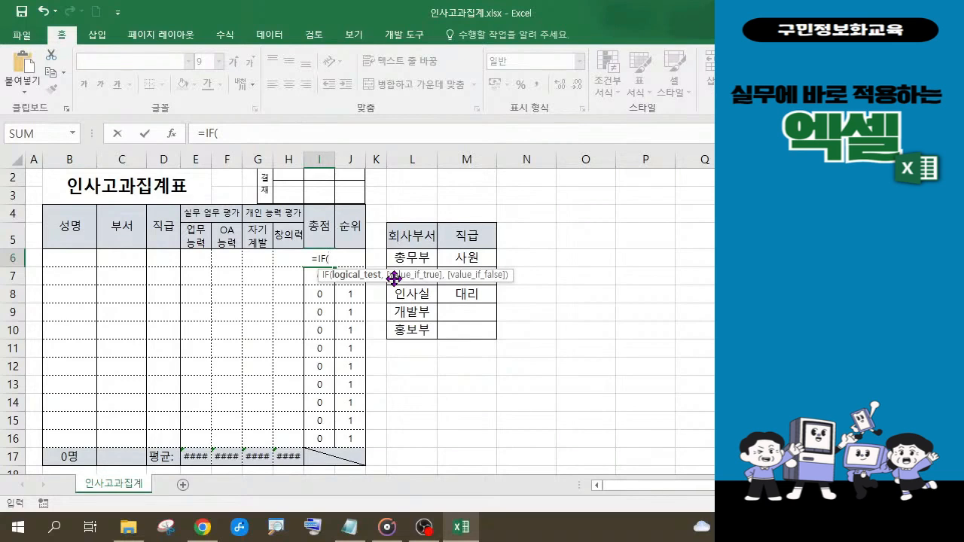
{"action": "key", "text": "ctrl+a"}
{"action": "left_click_drag", "start_coordinate": [167, 173], "coordinate": [513, 212]}
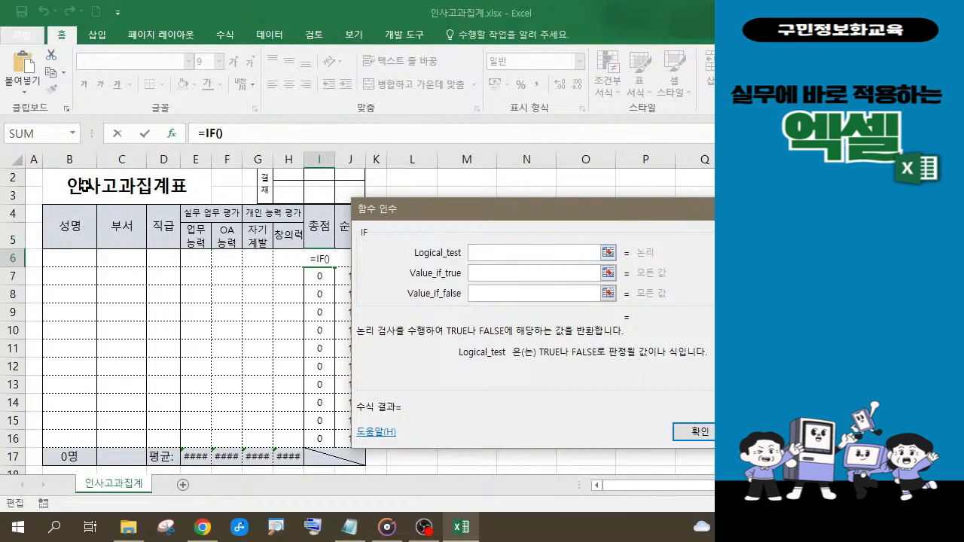
Step: Set the IF function's logical test to B6="" and its value if true to ""
{"action": "left_click", "coordinate": [63, 261]}
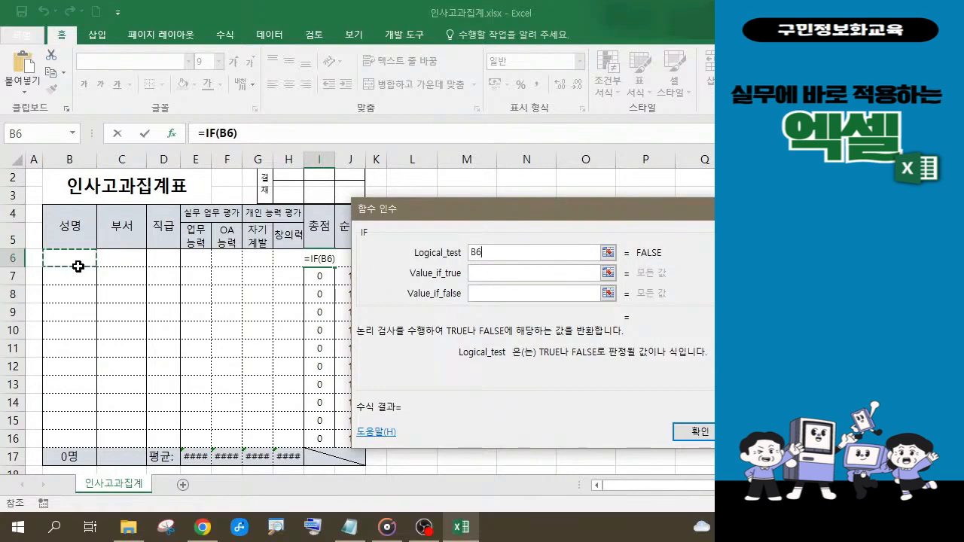
{"action": "type", "text": "="}
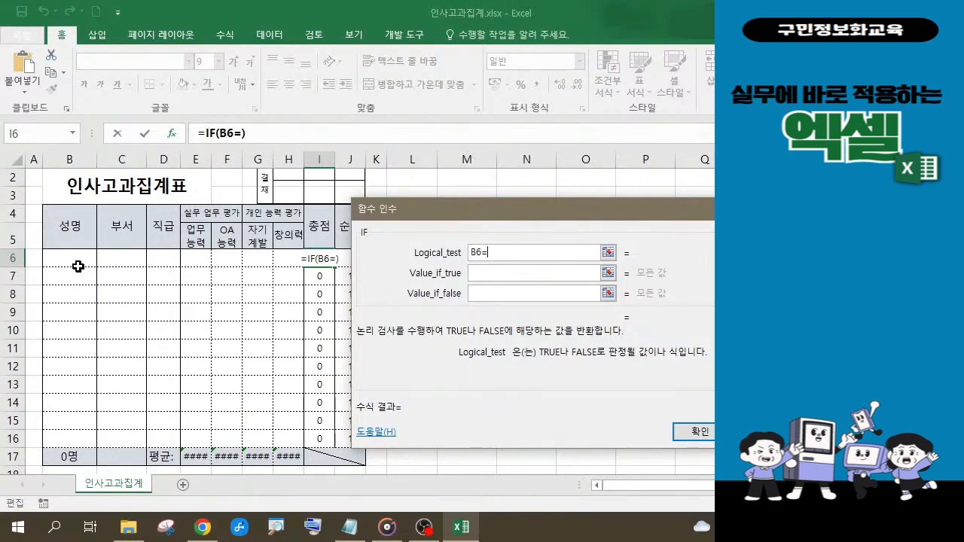
{"action": "type", "text": "\"\""}
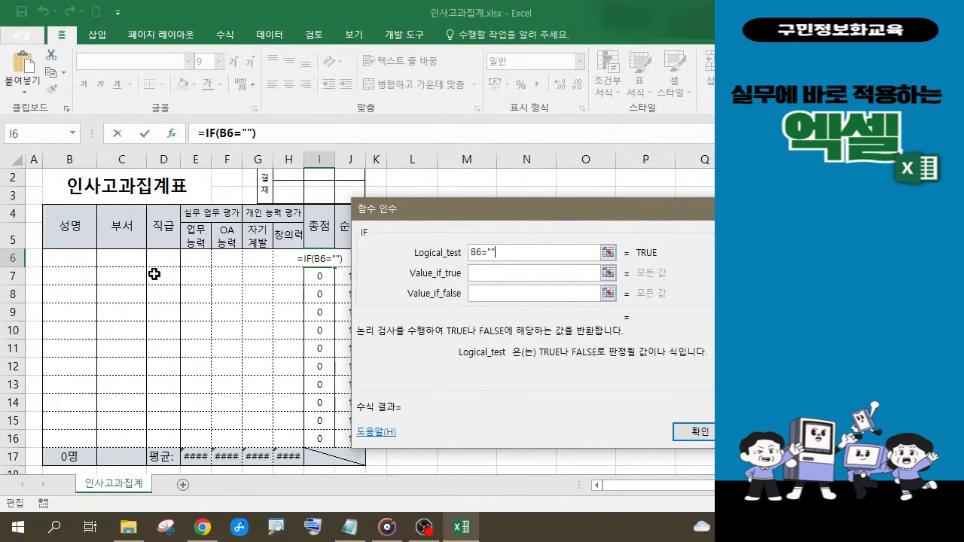
{"action": "left_click", "coordinate": [504, 276]}
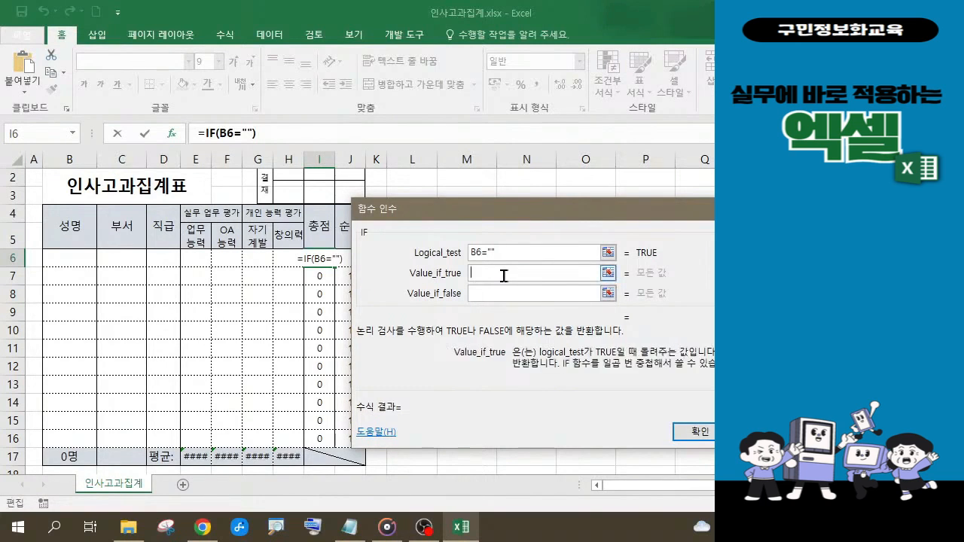
{"action": "type", "text": "\"\""}
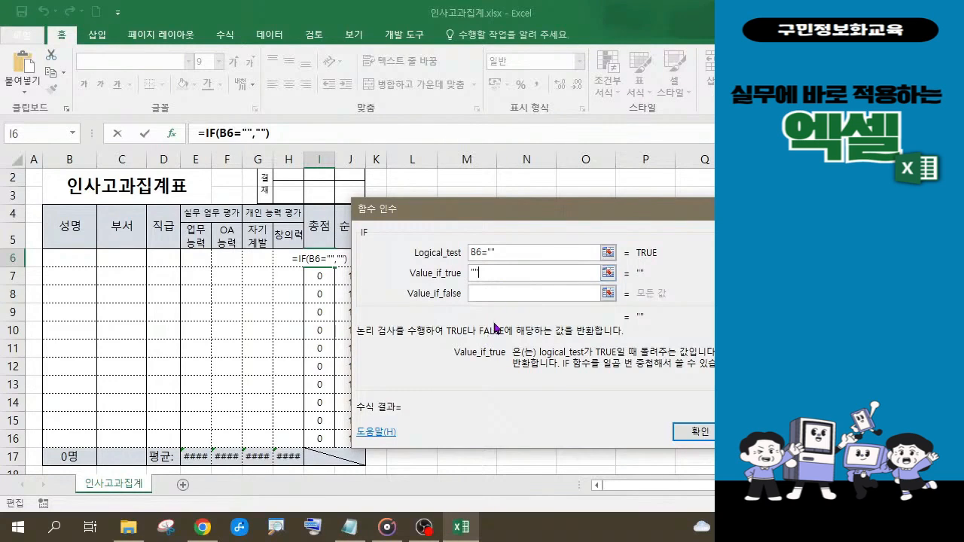
Step: Set the IF function's value if false to sum(E6:H6)
{"action": "left_click", "coordinate": [499, 294]}
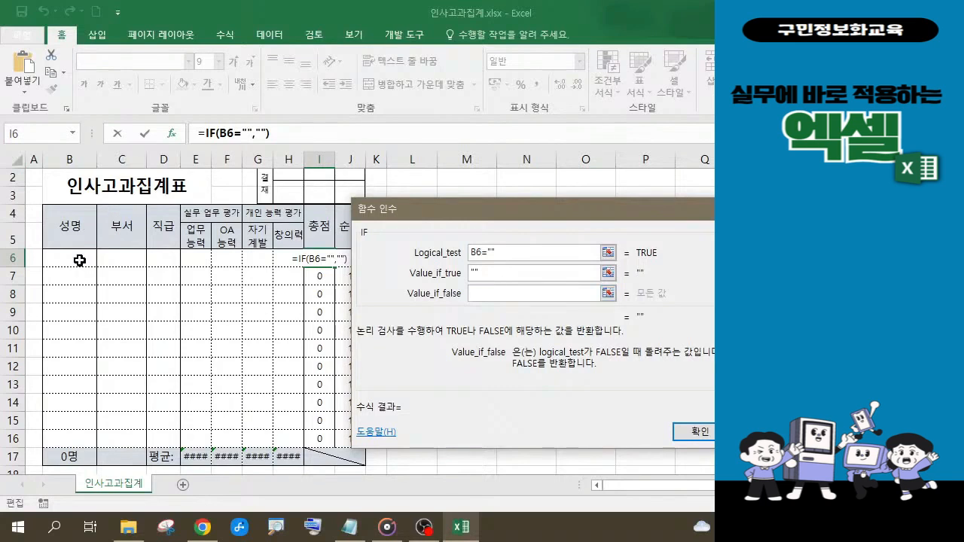
{"action": "left_click", "coordinate": [486, 268]}
{"action": "left_click", "coordinate": [523, 292]}
{"action": "type", "text": "sum"}
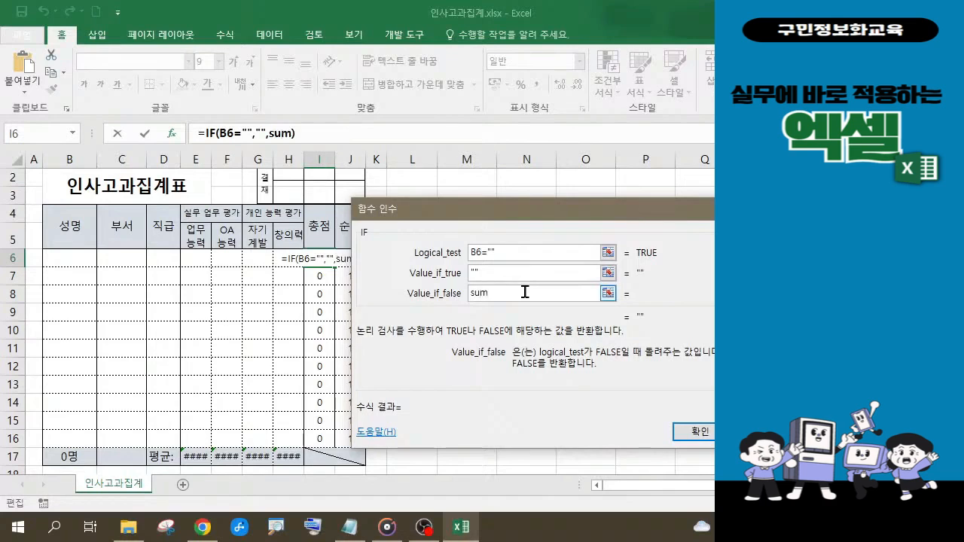
{"action": "type", "text": "()"}
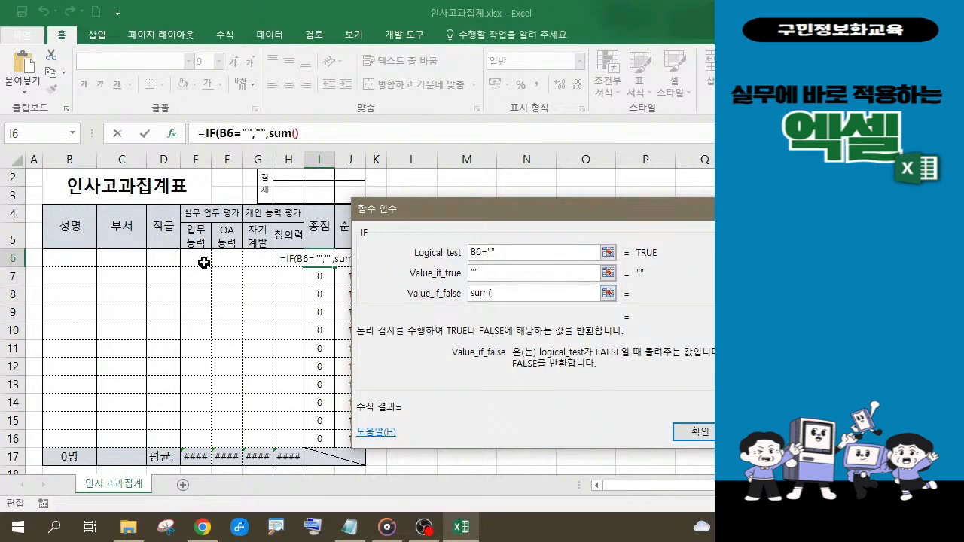
{"action": "left_click_drag", "start_coordinate": [204, 260], "coordinate": [300, 261]}
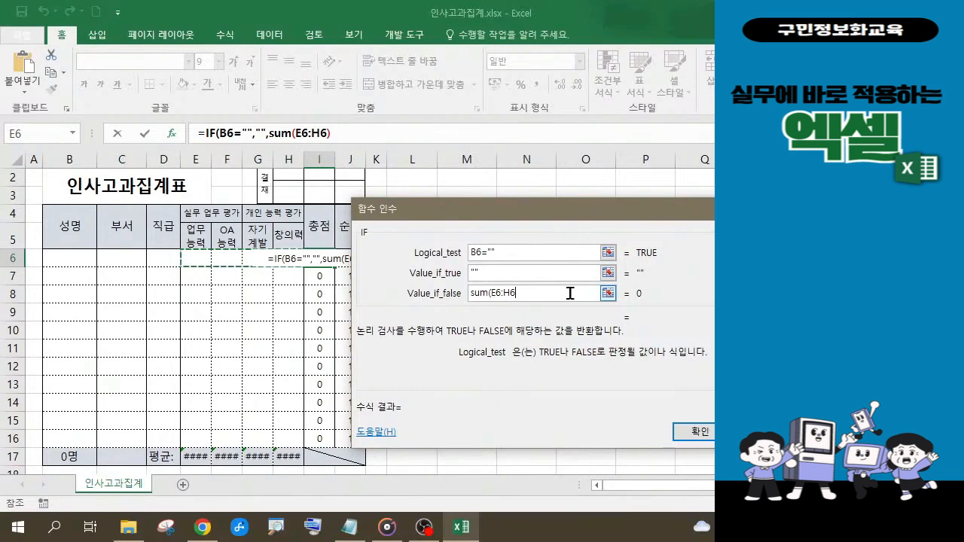
{"action": "type", "text": ")"}
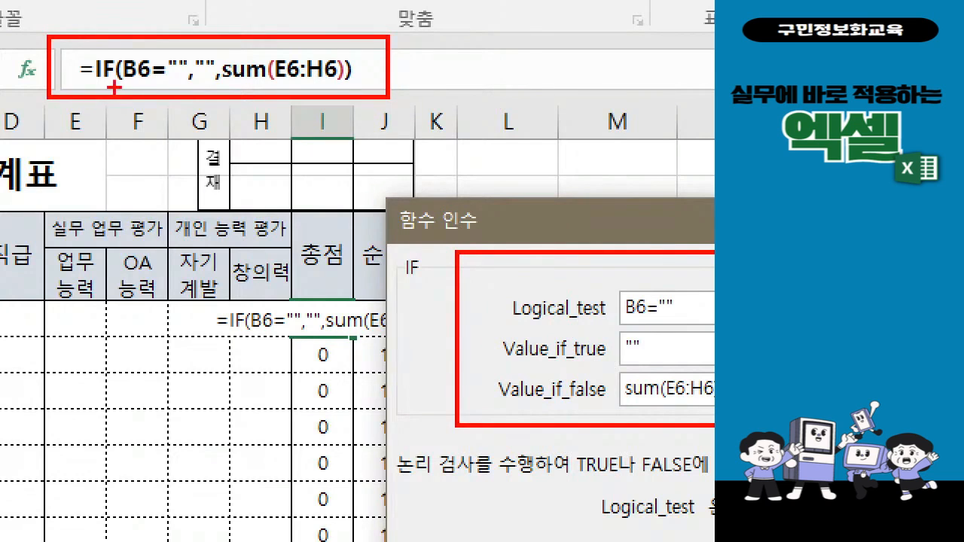
Step: Examine the condition, the blank result and the sum(E6:H6) part of the IF formula against the score cells in row 6
{"action": "mouse_move", "coordinate": [138, 88]}
{"action": "left_mouse_down"}
{"action": "mouse_move", "coordinate": [117, 121]}
{"action": "mouse_move", "coordinate": [122, 138]}
{"action": "mouse_move", "coordinate": [101, 162]}
{"action": "mouse_move", "coordinate": [125, 158]}
{"action": "mouse_move", "coordinate": [108, 186]}
{"action": "mouse_move", "coordinate": [129, 190]}
{"action": "left_mouse_up"}
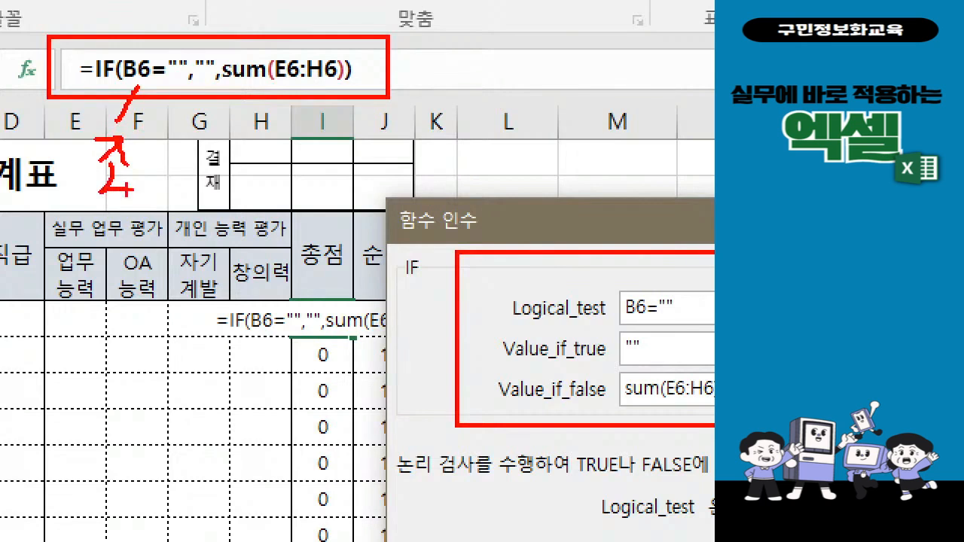
{"action": "mouse_move", "coordinate": [131, 151]}
{"action": "left_mouse_down"}
{"action": "mouse_move", "coordinate": [154, 149]}
{"action": "mouse_move", "coordinate": [160, 174]}
{"action": "left_mouse_up"}
{"action": "mouse_move", "coordinate": [172, 133]}
{"action": "left_mouse_down"}
{"action": "mouse_move", "coordinate": [171, 194]}
{"action": "mouse_move", "coordinate": [154, 190]}
{"action": "mouse_move", "coordinate": [194, 202]}
{"action": "mouse_move", "coordinate": [198, 189]}
{"action": "left_mouse_up"}
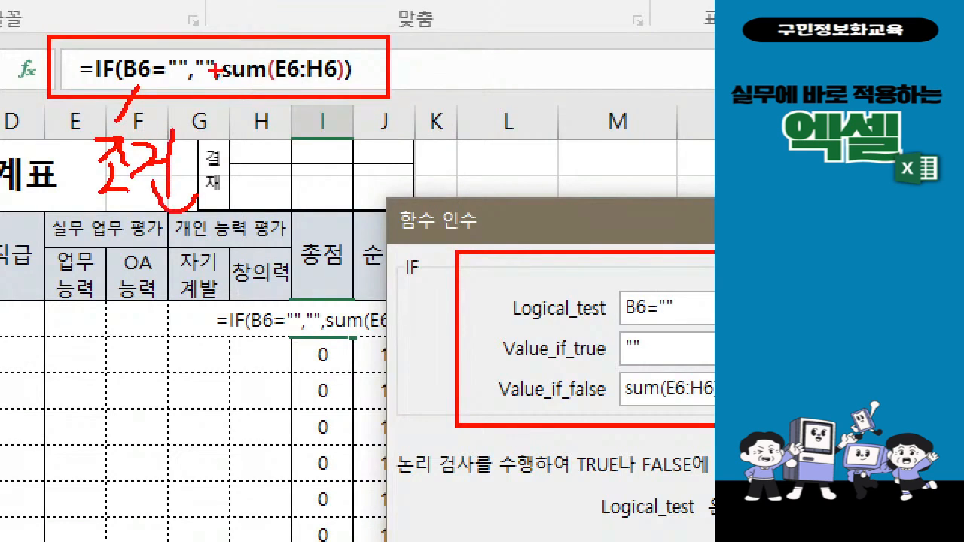
{"action": "key", "text": "b"}
{"action": "mouse_move", "coordinate": [183, 48]}
{"action": "left_mouse_down"}
{"action": "mouse_move", "coordinate": [218, 60]}
{"action": "mouse_move", "coordinate": [219, 73]}
{"action": "left_mouse_up"}
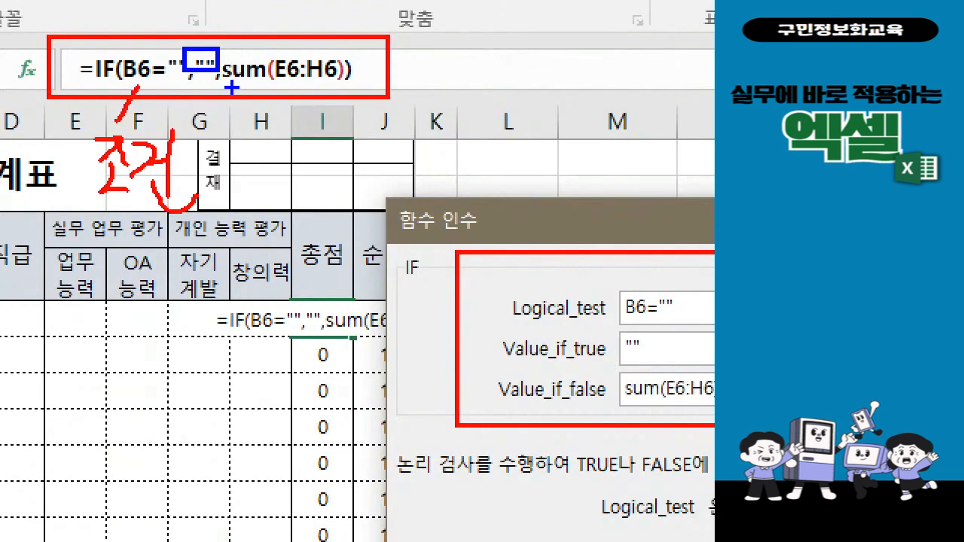
{"action": "left_click_drag", "start_coordinate": [232, 86], "coordinate": [343, 86]}
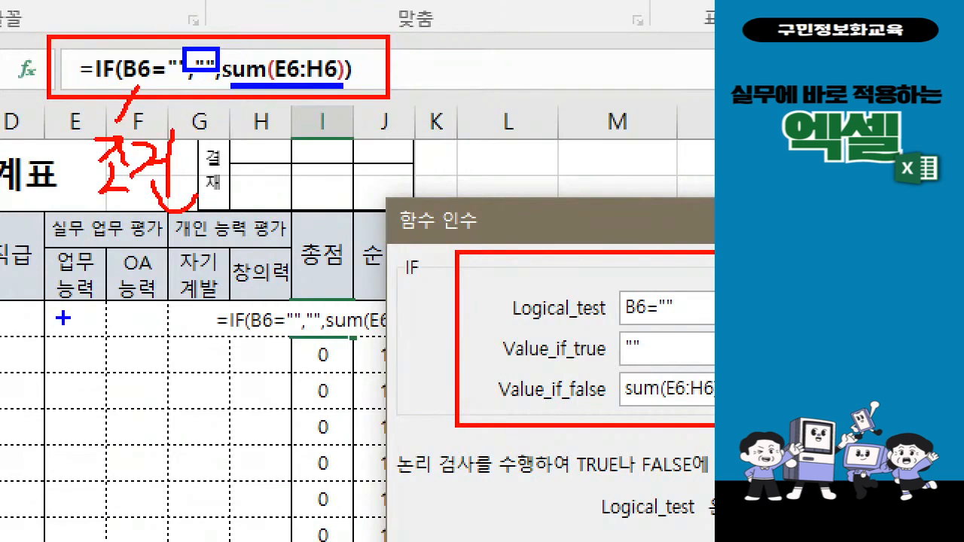
{"action": "left_click_drag", "start_coordinate": [48, 306], "coordinate": [293, 340]}
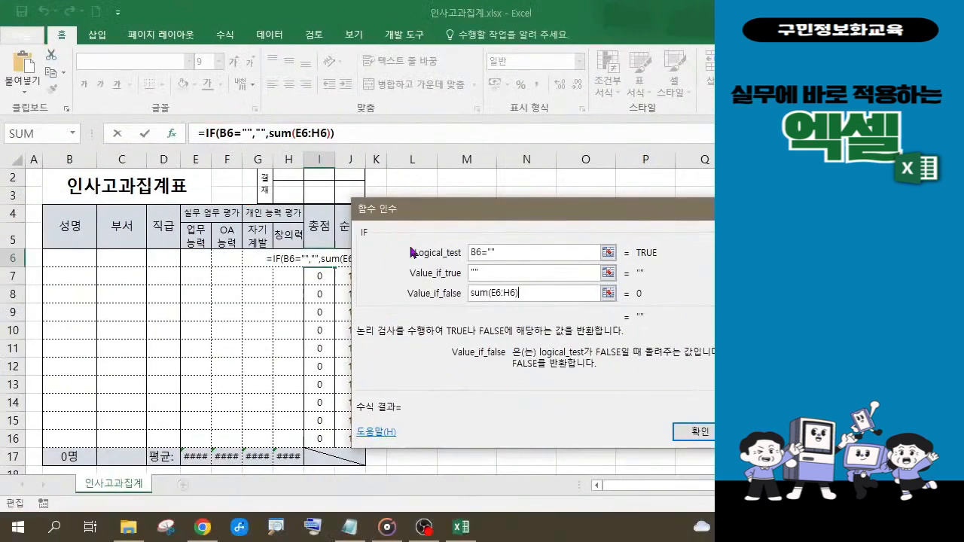
Step: Confirm the IF function in 총점 cell I6 and compare its formula with the one in I7
{"action": "left_click", "coordinate": [699, 432]}
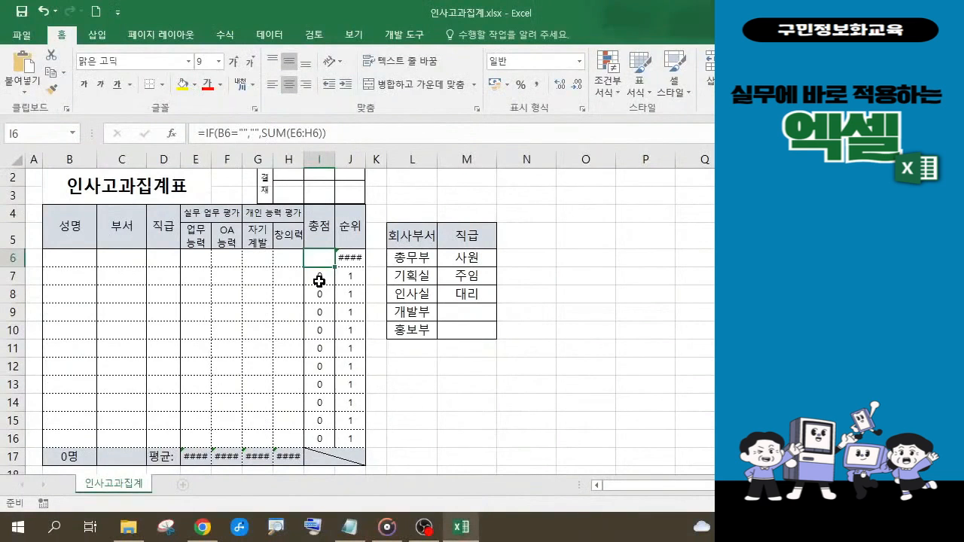
{"action": "left_click", "coordinate": [417, 267]}
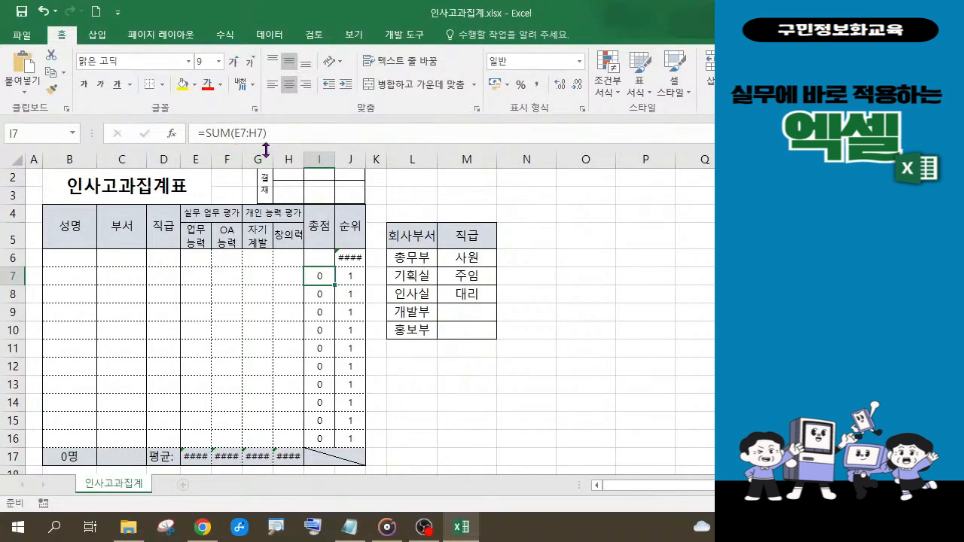
{"action": "left_click", "coordinate": [325, 257]}
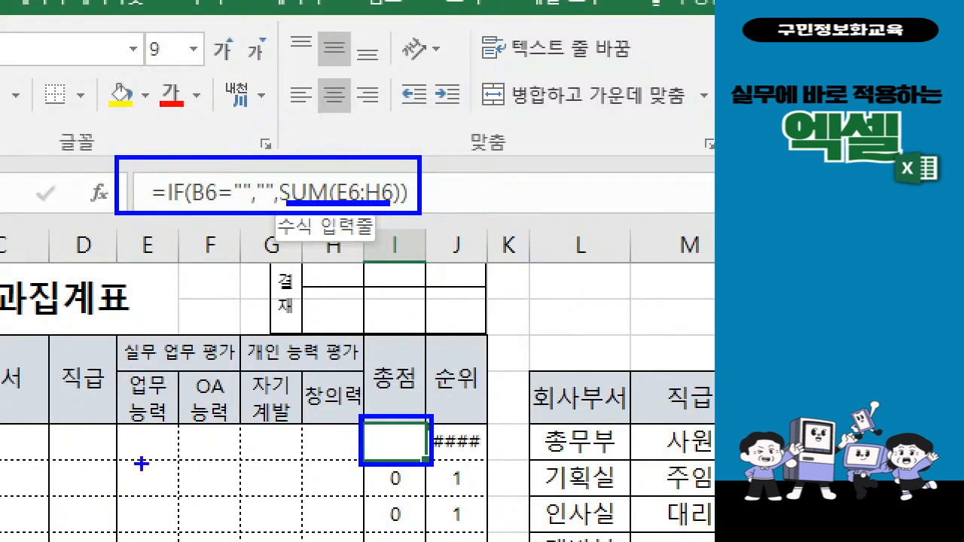
Step: Examine how the IF formula in I6 handles the score cells E6:H6 and how it applies to I7 below
{"action": "mouse_move", "coordinate": [130, 450]}
{"action": "left_mouse_down"}
{"action": "mouse_move", "coordinate": [221, 441]}
{"action": "mouse_move", "coordinate": [316, 449]}
{"action": "left_mouse_up"}
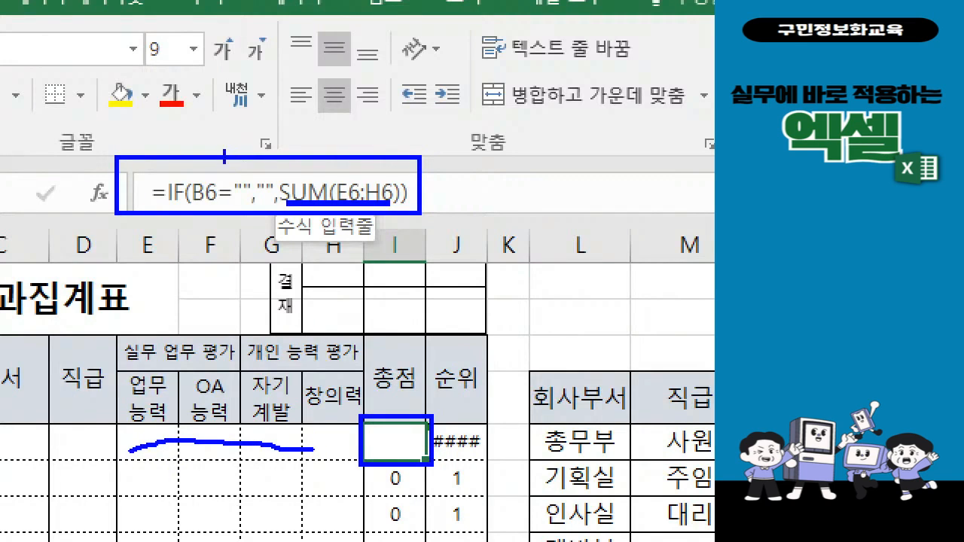
{"action": "left_click_drag", "start_coordinate": [161, 159], "coordinate": [125, 91]}
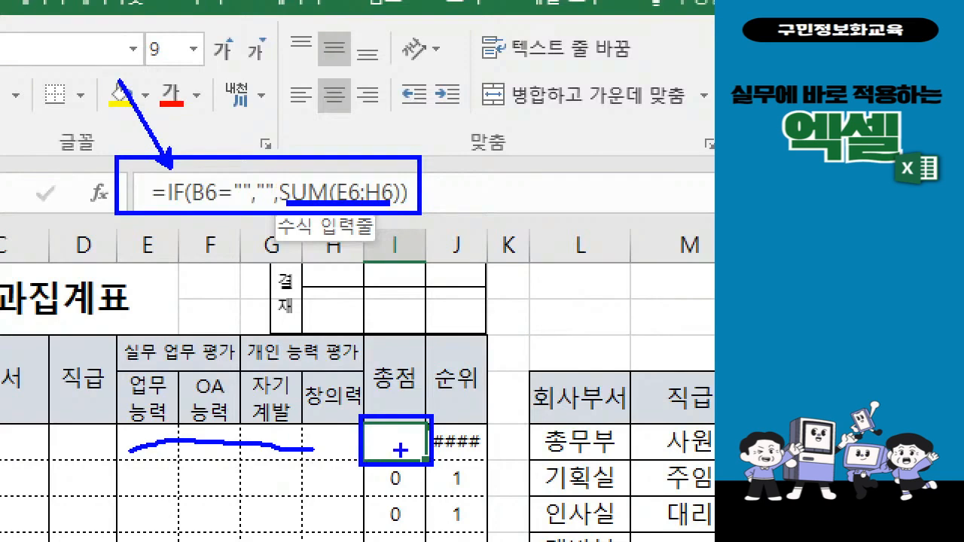
{"action": "key", "text": "r"}
{"action": "mouse_move", "coordinate": [347, 470]}
{"action": "left_mouse_down"}
{"action": "mouse_move", "coordinate": [404, 473]}
{"action": "mouse_move", "coordinate": [423, 495]}
{"action": "left_mouse_up"}
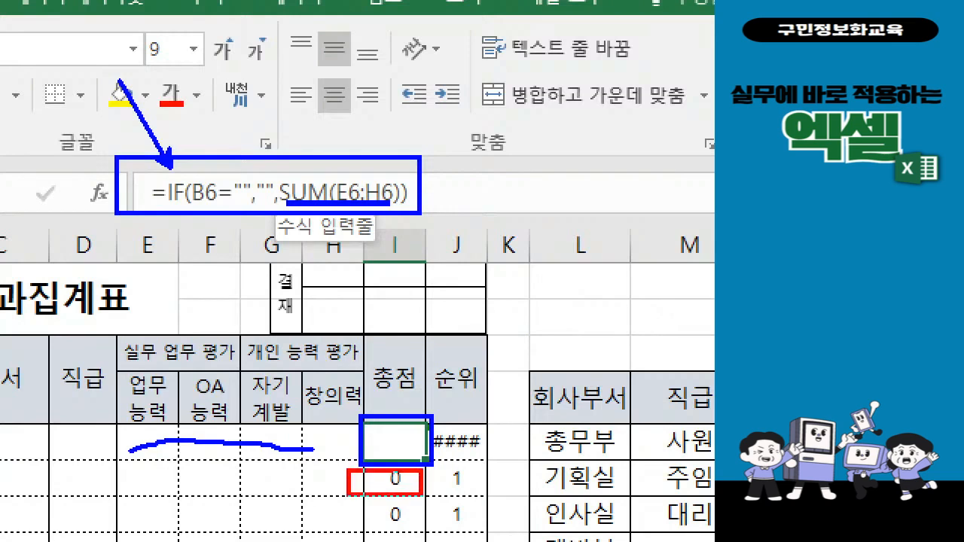
{"action": "left_click_drag", "start_coordinate": [358, 484], "coordinate": [284, 484]}
{"action": "mouse_move", "coordinate": [202, 463]}
{"action": "left_mouse_down"}
{"action": "mouse_move", "coordinate": [238, 461]}
{"action": "mouse_move", "coordinate": [192, 501]}
{"action": "mouse_move", "coordinate": [245, 485]}
{"action": "mouse_move", "coordinate": [256, 515]}
{"action": "left_mouse_up"}
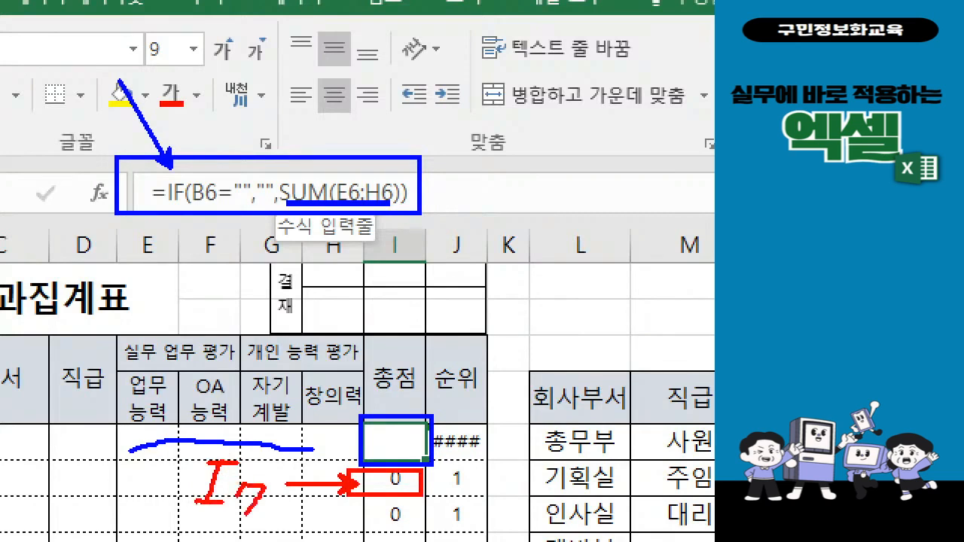
{"action": "mouse_move", "coordinate": [340, 231]}
{"action": "left_mouse_down"}
{"action": "mouse_move", "coordinate": [258, 178]}
{"action": "mouse_move", "coordinate": [444, 189]}
{"action": "mouse_move", "coordinate": [351, 226]}
{"action": "left_mouse_up"}
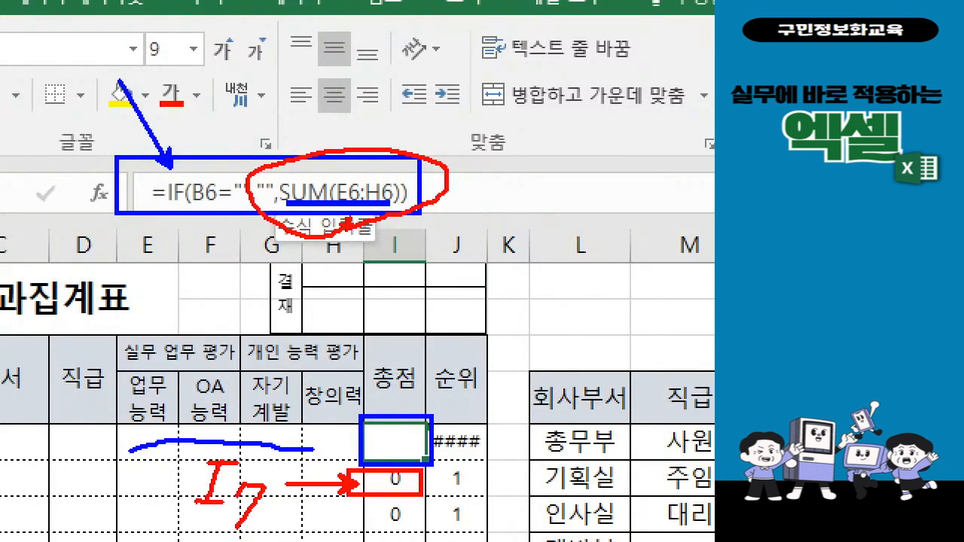
{"action": "key", "text": "Escape"}
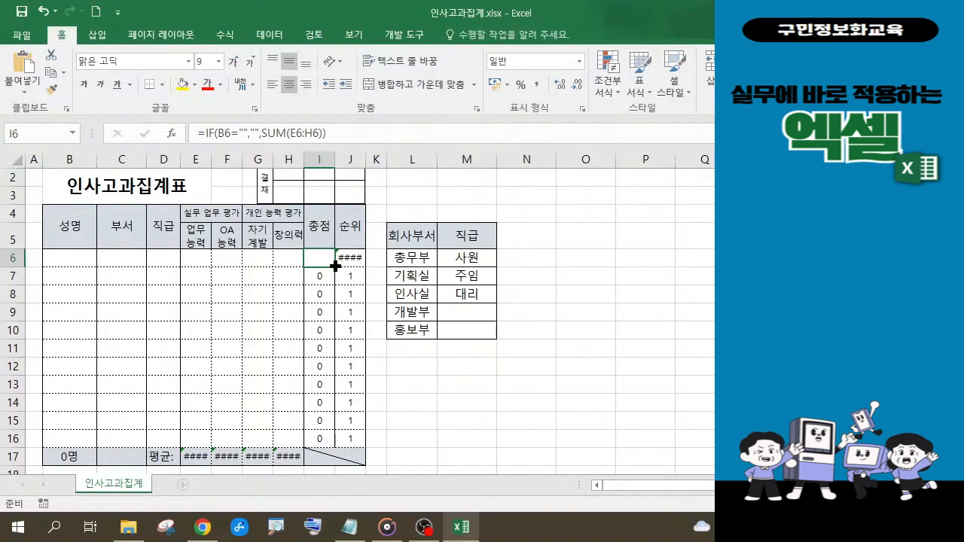
Step: Fill the IF formula from I6 down the 총점 column through I16
{"action": "left_click_drag", "start_coordinate": [335, 265], "coordinate": [334, 441]}
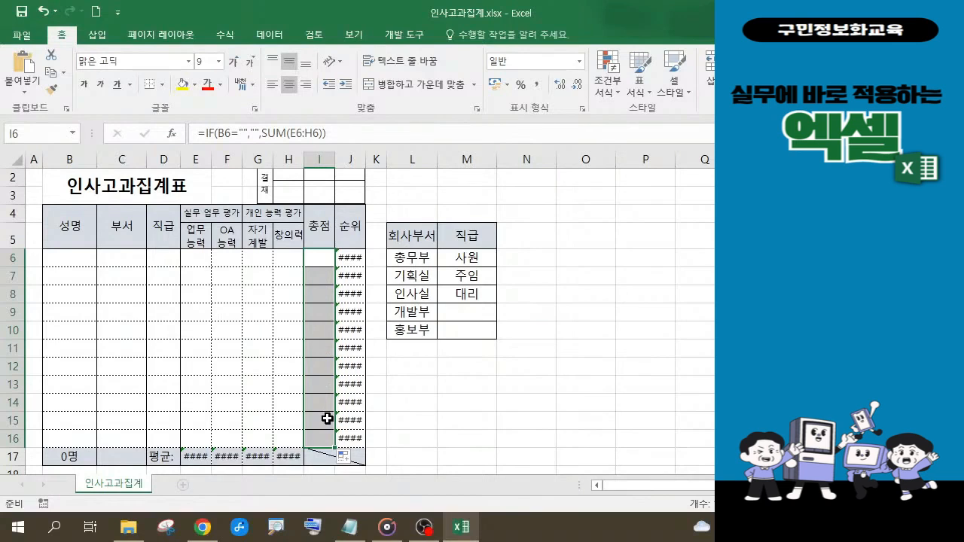
{"action": "left_click", "coordinate": [316, 257]}
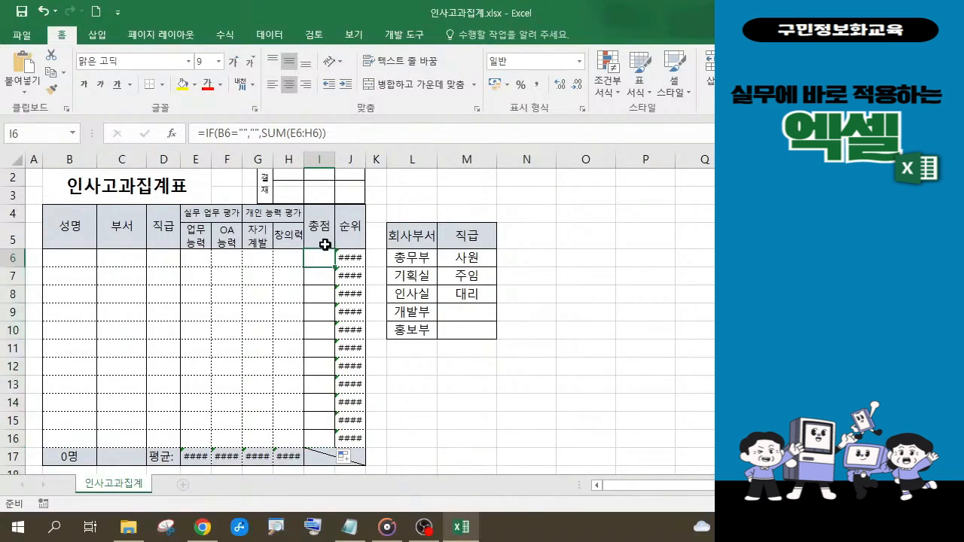
Step: Copy the full formula text =IF(B6="","",SUM(E6:H6)) from I6 and leave the cell's formula as it is
{"action": "left_click", "coordinate": [338, 133]}
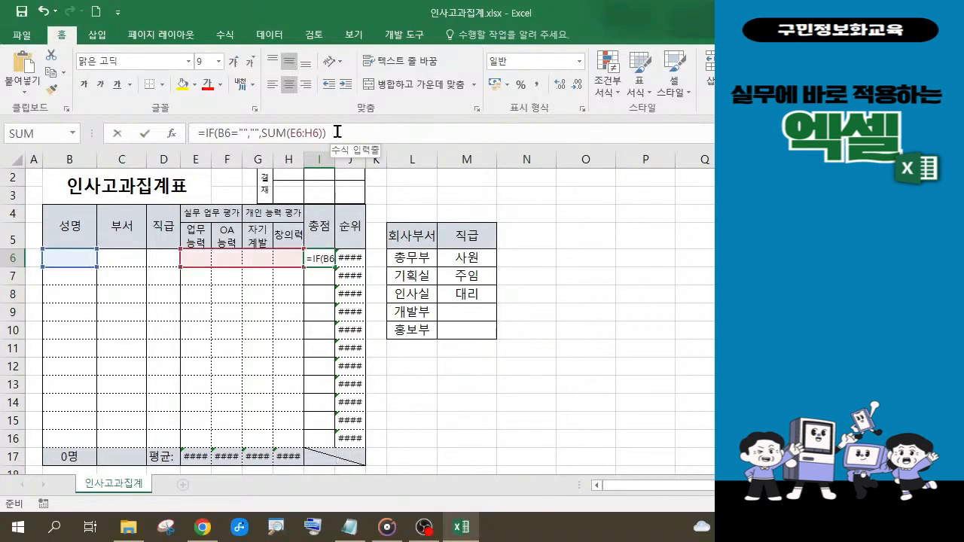
{"action": "left_click_drag", "start_coordinate": [327, 133], "coordinate": [191, 137]}
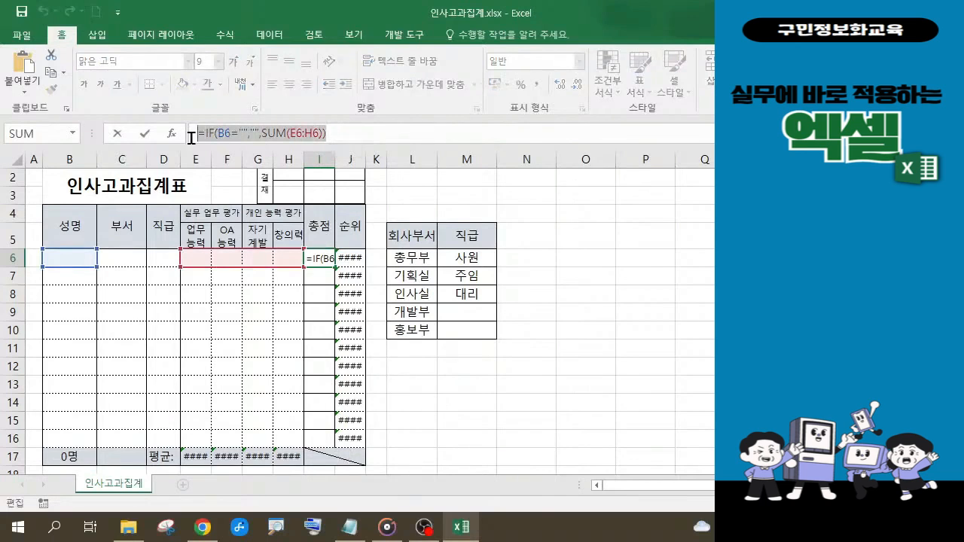
{"action": "key", "text": "ctrl+c"}
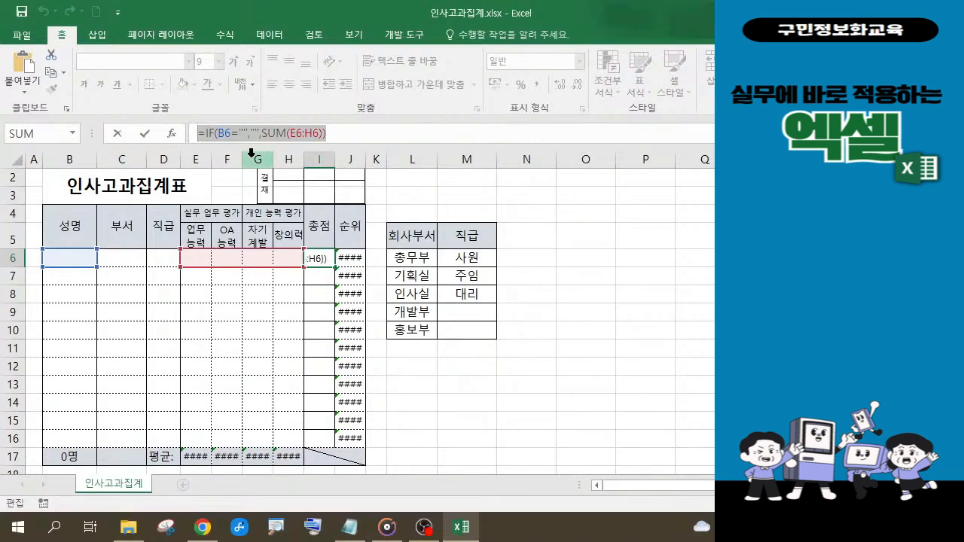
{"action": "key", "text": "Escape"}
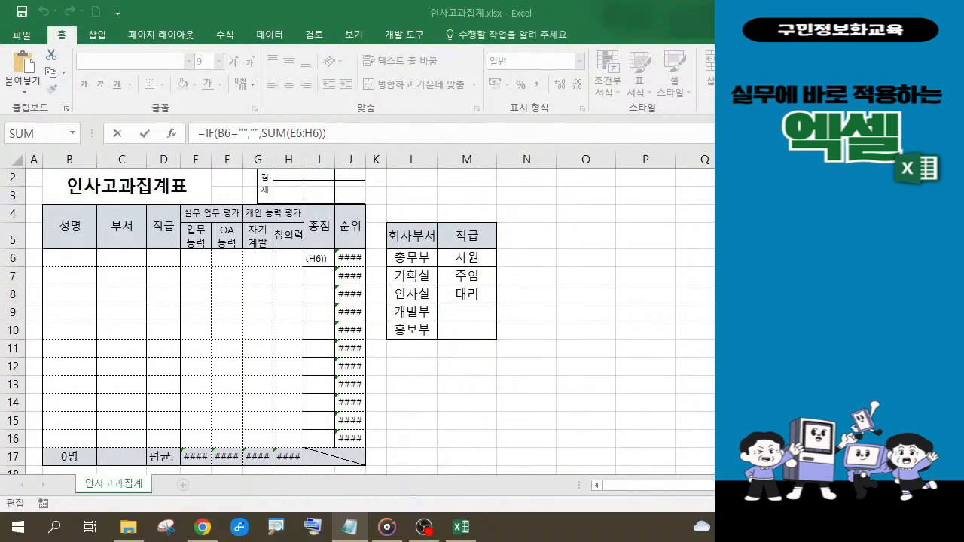
{"action": "left_click", "coordinate": [333, 134]}
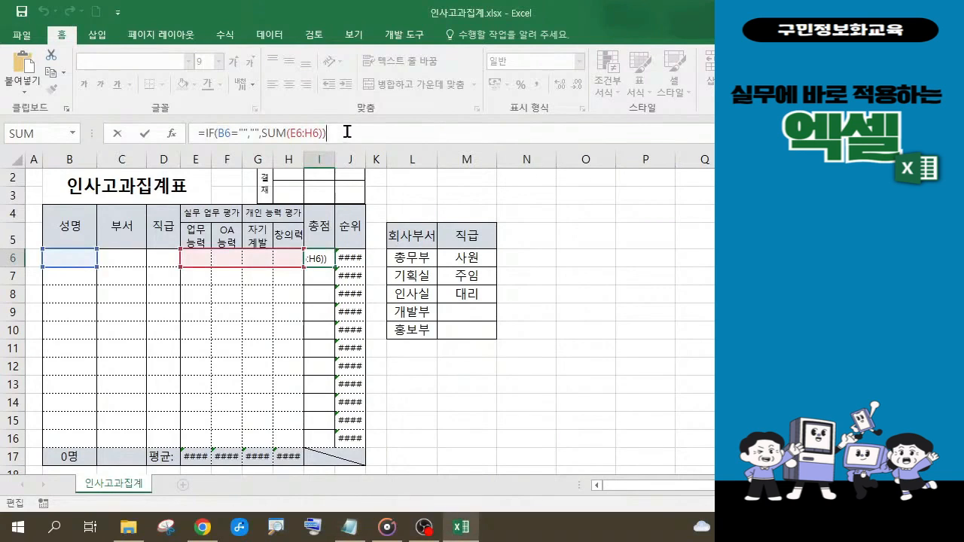
{"action": "key", "text": "Return"}
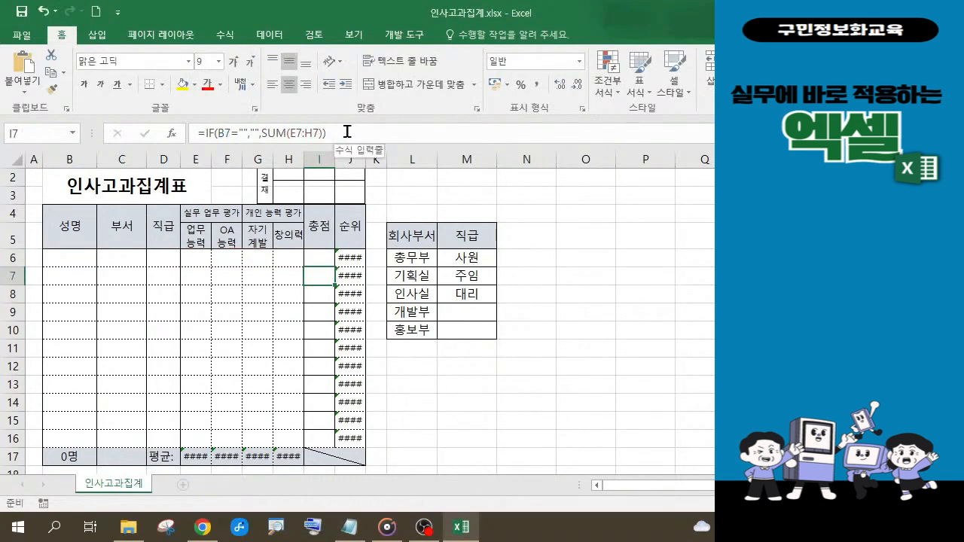
{"action": "left_click", "coordinate": [324, 259]}
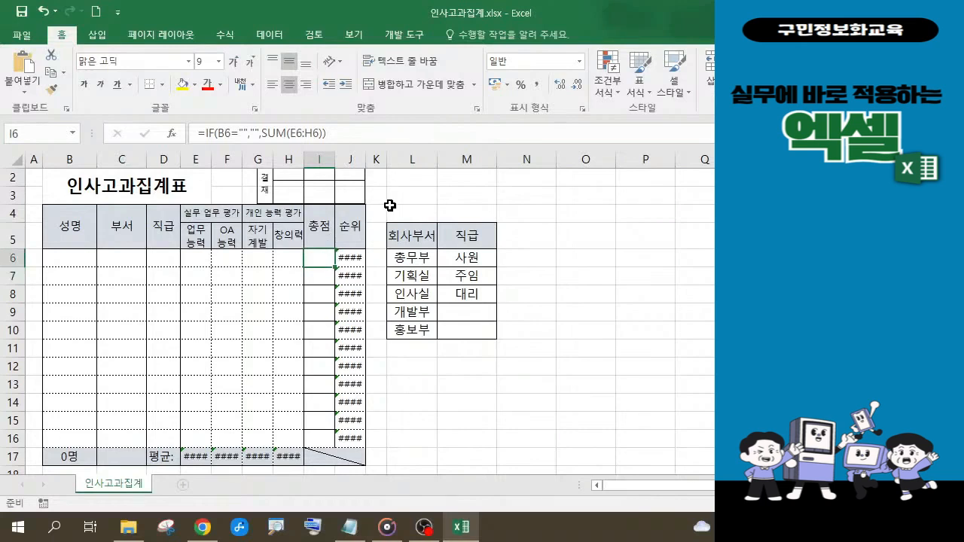
Step: Examine the RANK formula in 순위 cell J6 and how it depends on the entries in row 6 and the 총점 cell
{"action": "left_click", "coordinate": [349, 527]}
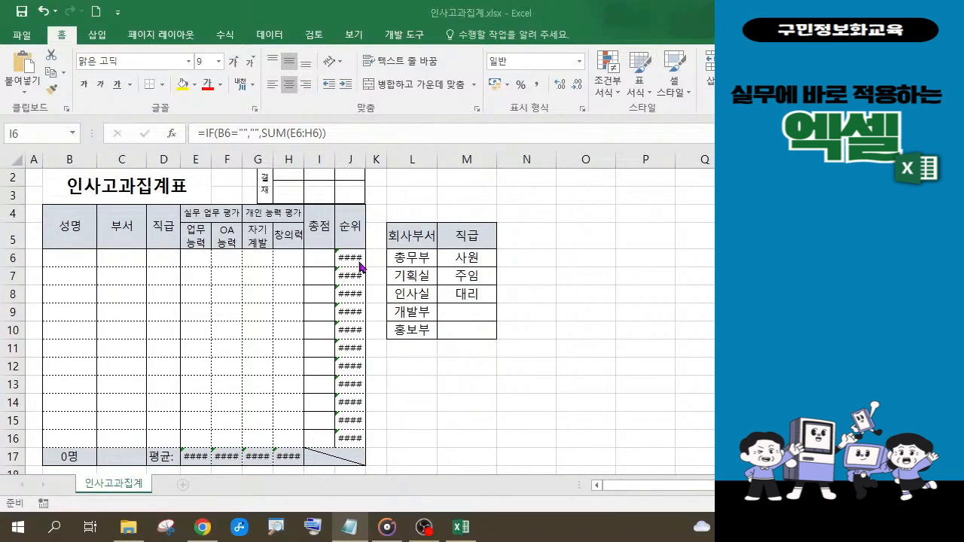
{"action": "left_click", "coordinate": [354, 259]}
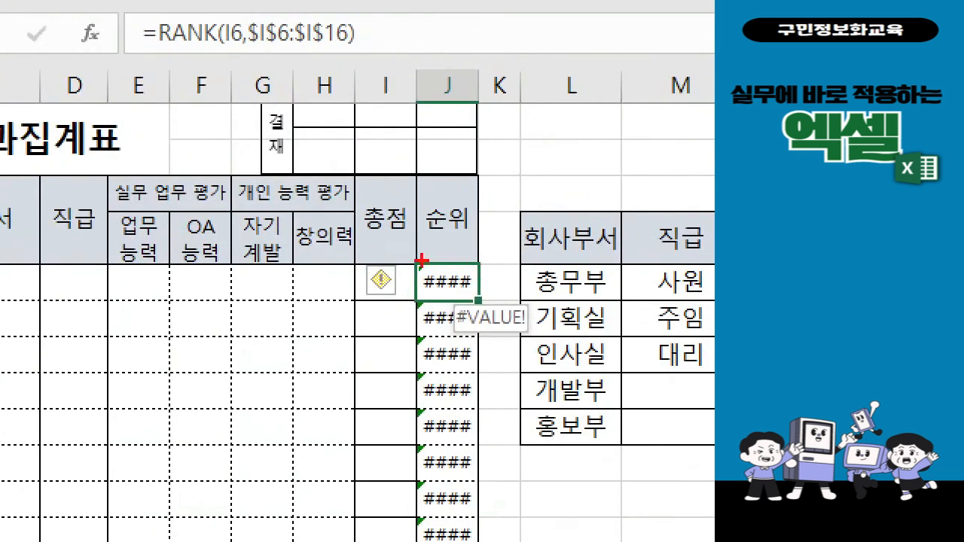
{"action": "left_click_drag", "start_coordinate": [407, 256], "coordinate": [488, 297]}
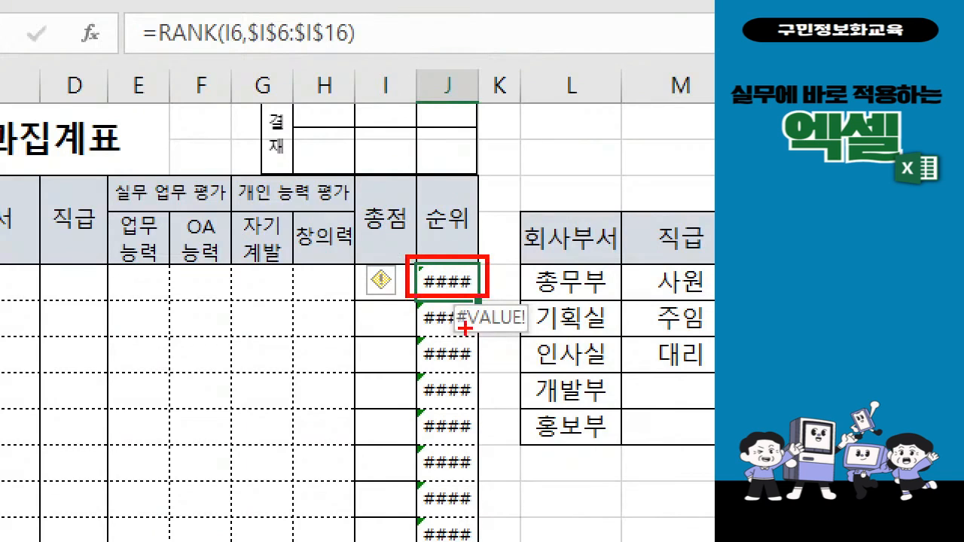
{"action": "left_click_drag", "start_coordinate": [112, 1], "coordinate": [383, 66]}
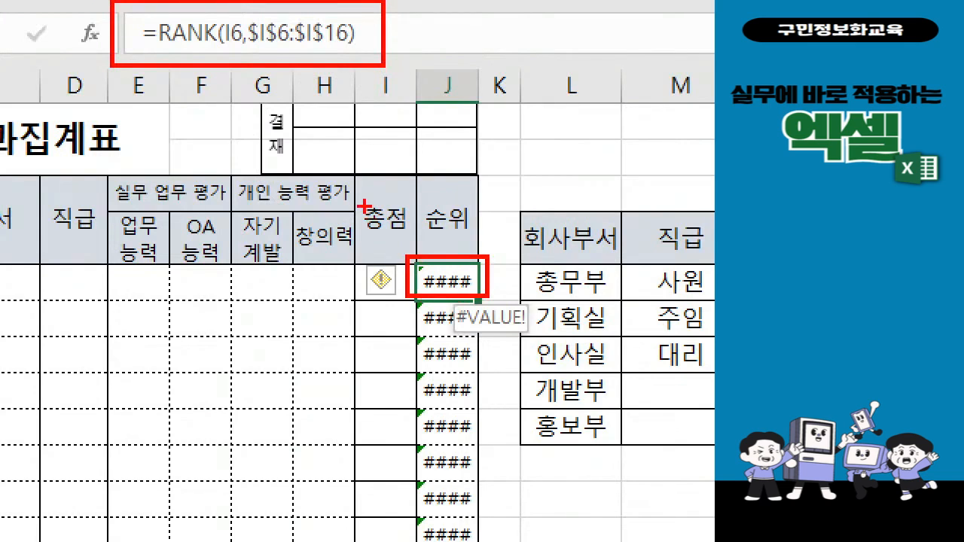
{"action": "left_click_drag", "start_coordinate": [435, 269], "coordinate": [420, 243]}
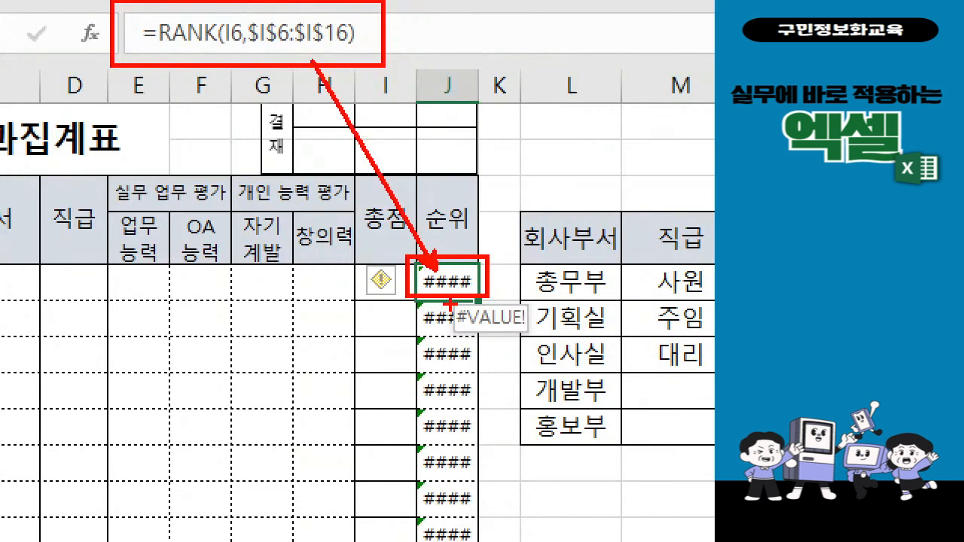
{"action": "left_click_drag", "start_coordinate": [11, 283], "coordinate": [318, 275]}
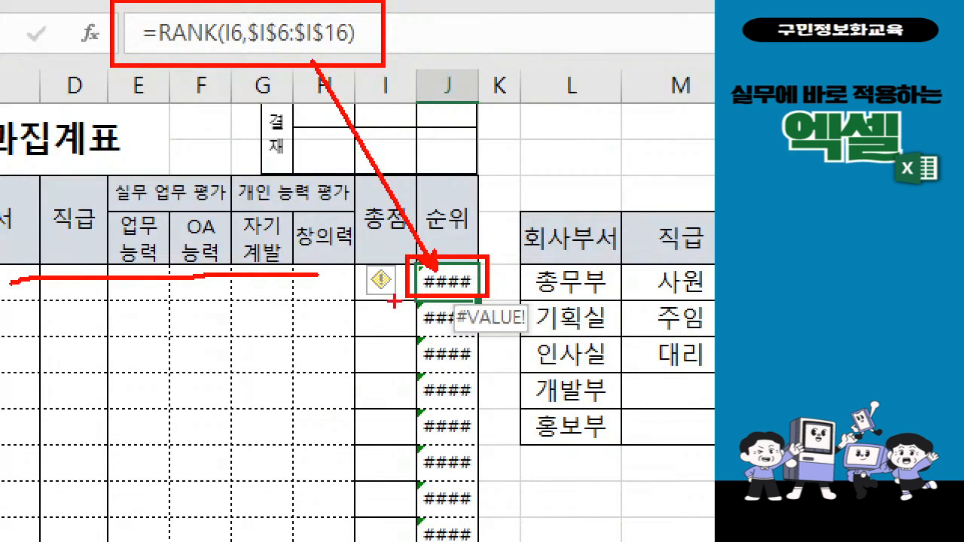
{"action": "mouse_move", "coordinate": [394, 301]}
{"action": "left_mouse_down"}
{"action": "mouse_move", "coordinate": [340, 288]}
{"action": "mouse_move", "coordinate": [372, 241]}
{"action": "mouse_move", "coordinate": [392, 294]}
{"action": "mouse_move", "coordinate": [383, 297]}
{"action": "left_mouse_up"}
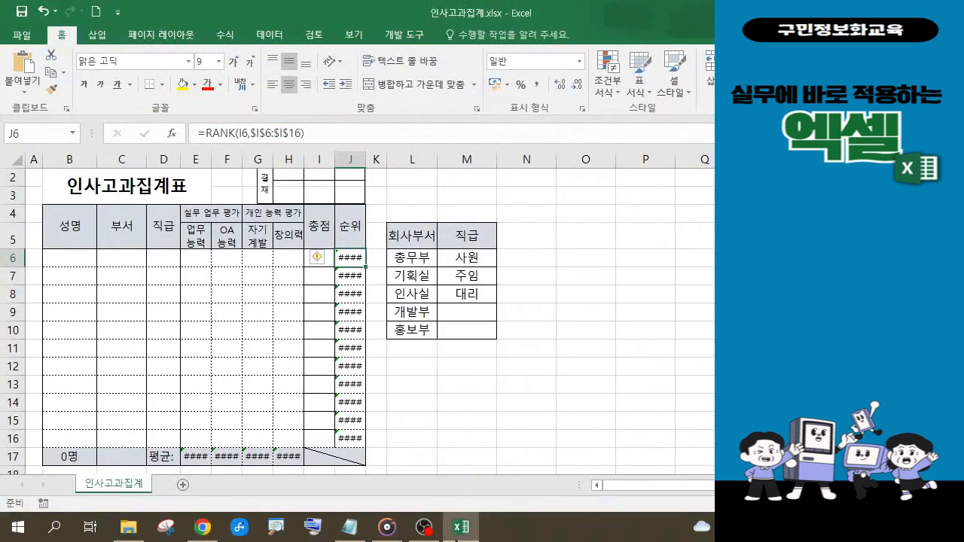
{"action": "left_click", "coordinate": [349, 528]}
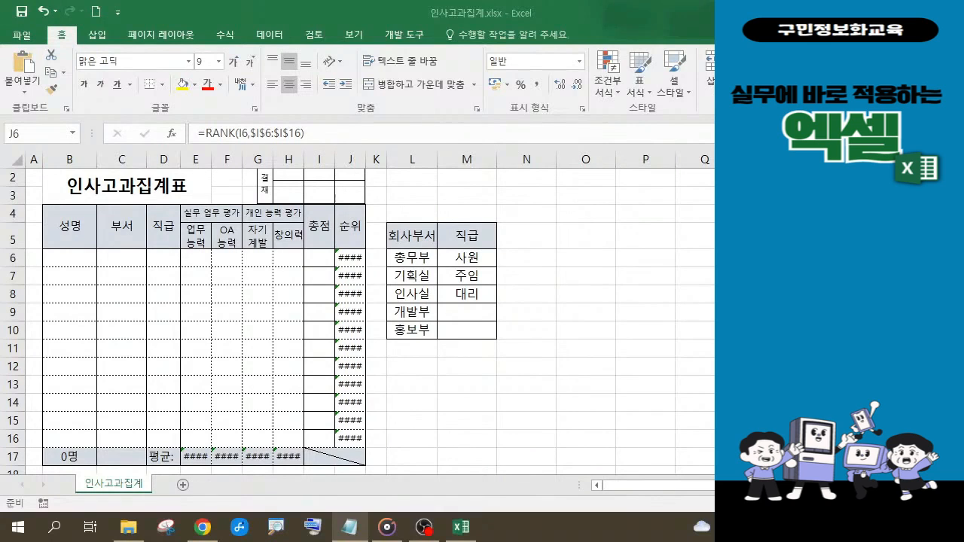
Step: Cut the RANK expression out of the formula in J6 and start an IFERROR function in its place with its arguments dialog open
{"action": "left_click", "coordinate": [343, 258]}
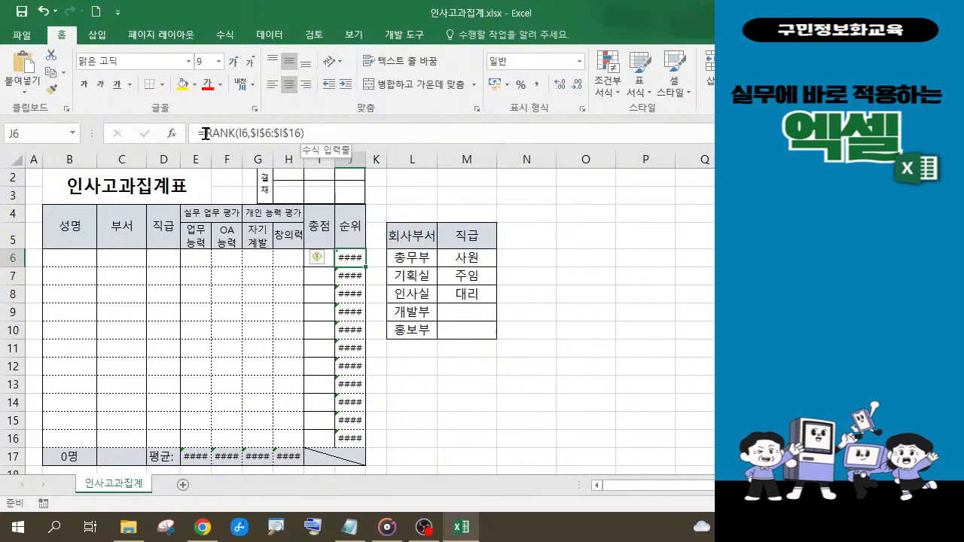
{"action": "left_click_drag", "start_coordinate": [206, 132], "coordinate": [315, 134]}
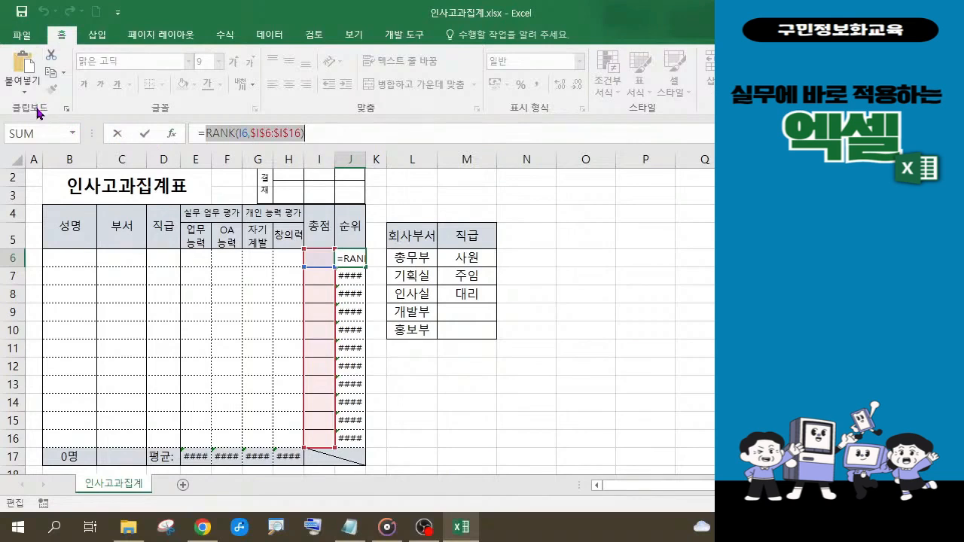
{"action": "left_click", "coordinate": [55, 62]}
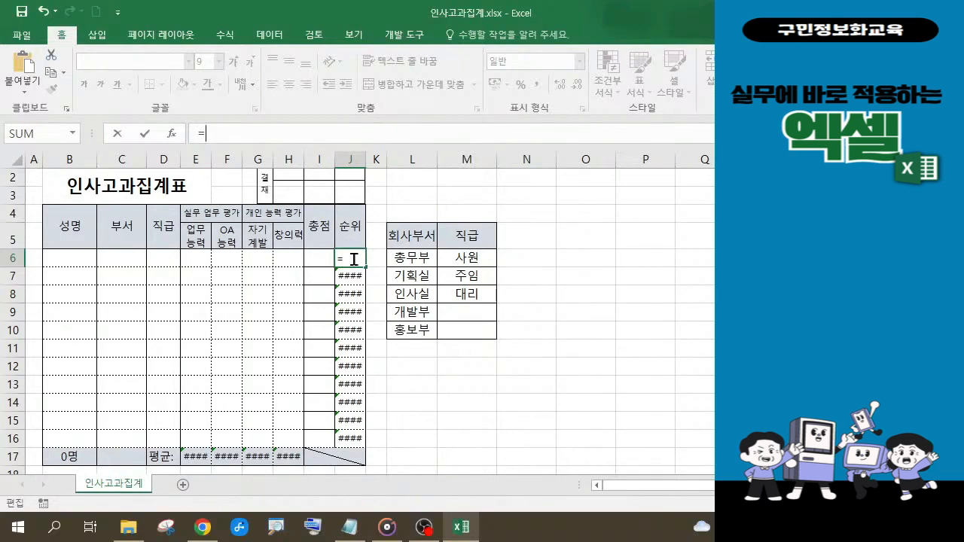
{"action": "type", "text": "i"}
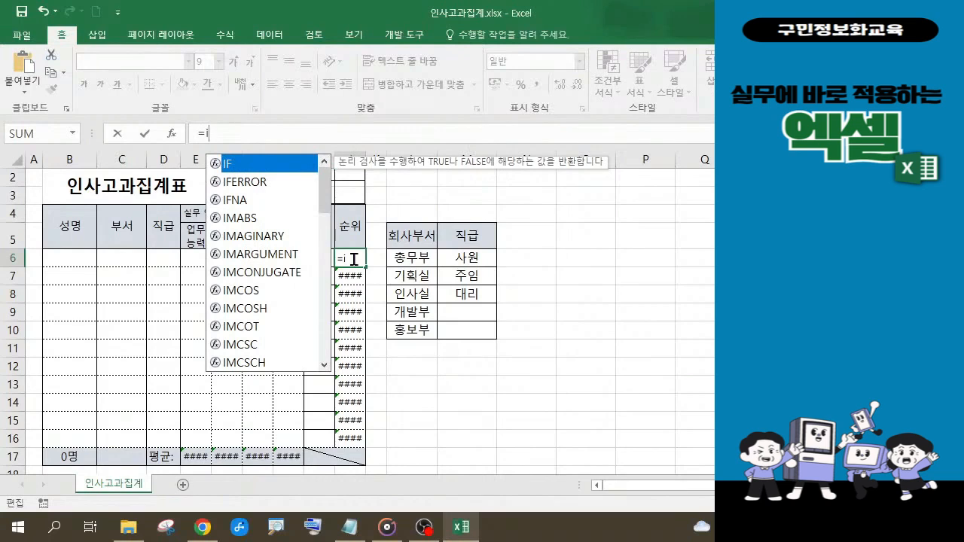
{"action": "left_click", "coordinate": [249, 185]}
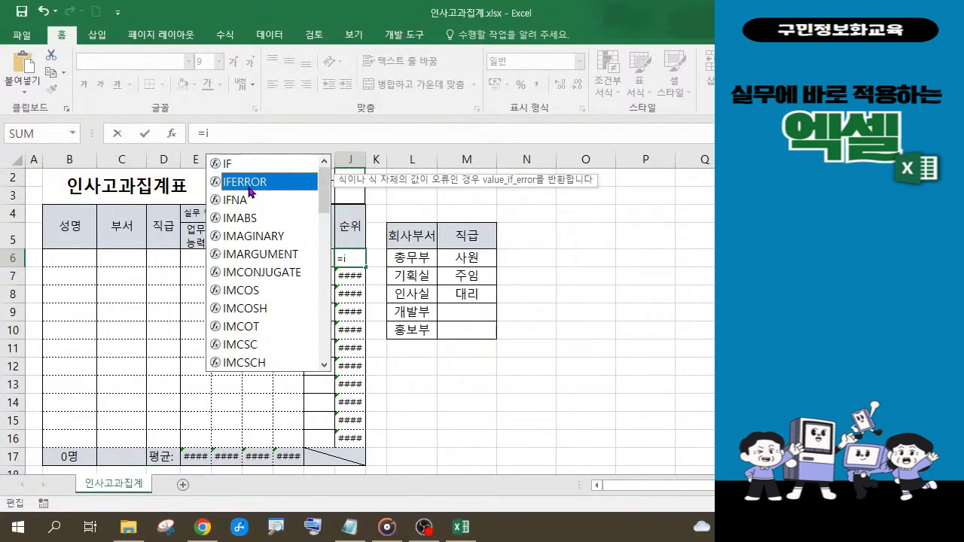
{"action": "double_click", "coordinate": [249, 185]}
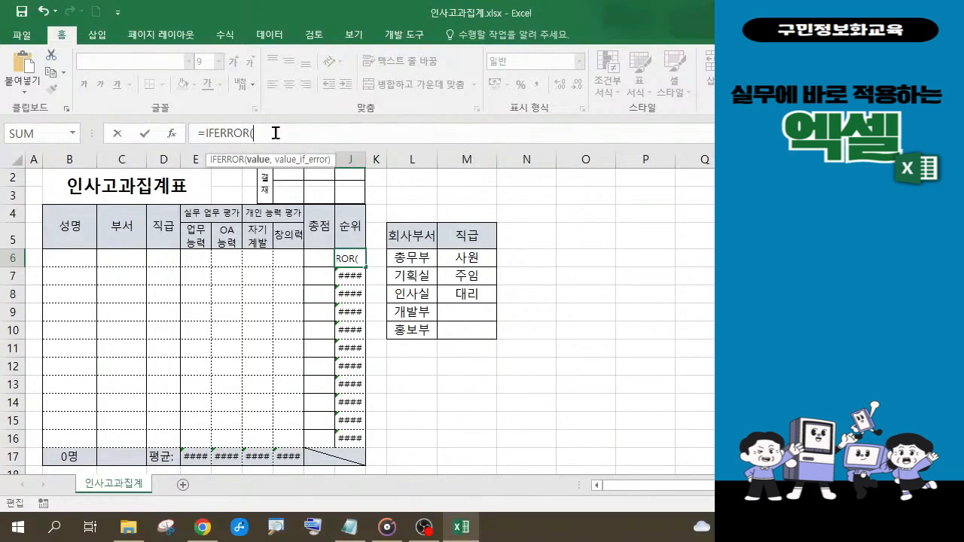
{"action": "key", "text": "ctrl+a"}
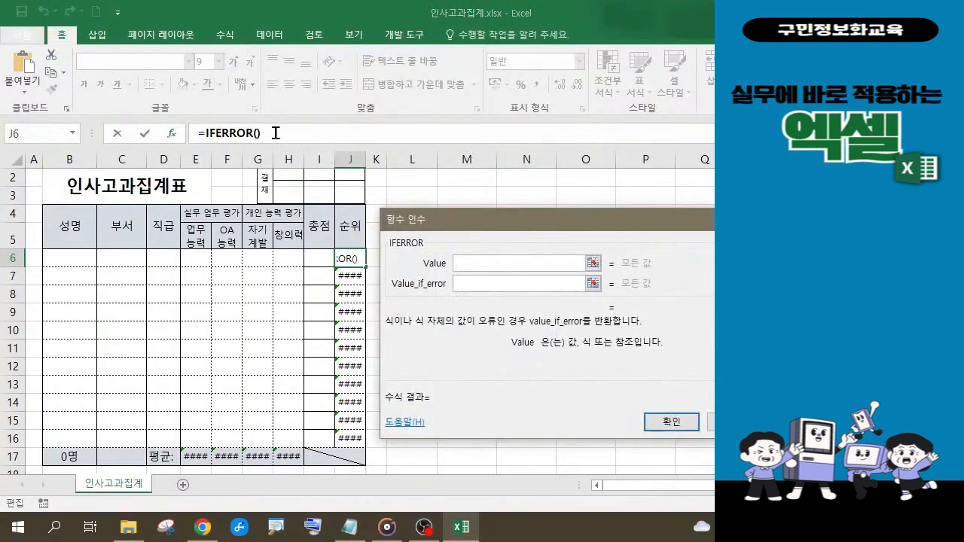
Step: Complete the IFERROR function with the cut RANK(I6,$I$6:$I$16) as Value and "" as Value_if_error
{"action": "left_click_drag", "start_coordinate": [451, 223], "coordinate": [444, 146]}
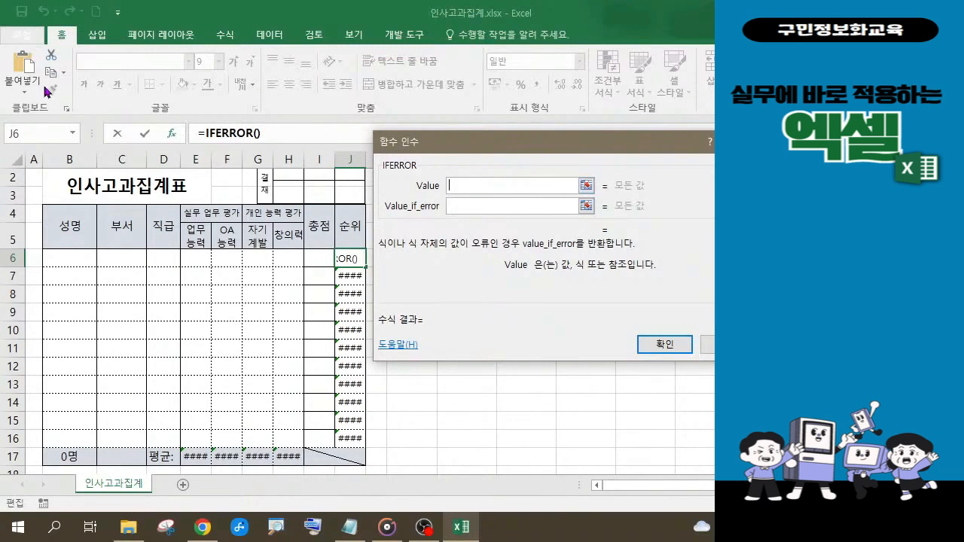
{"action": "left_click", "coordinate": [27, 70]}
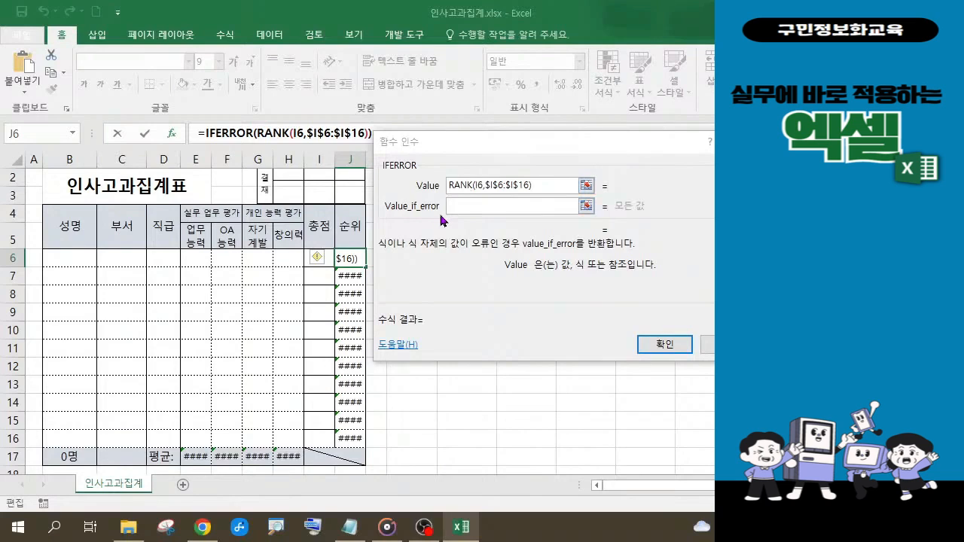
{"action": "left_click", "coordinate": [463, 210]}
{"action": "left_click", "coordinate": [467, 208]}
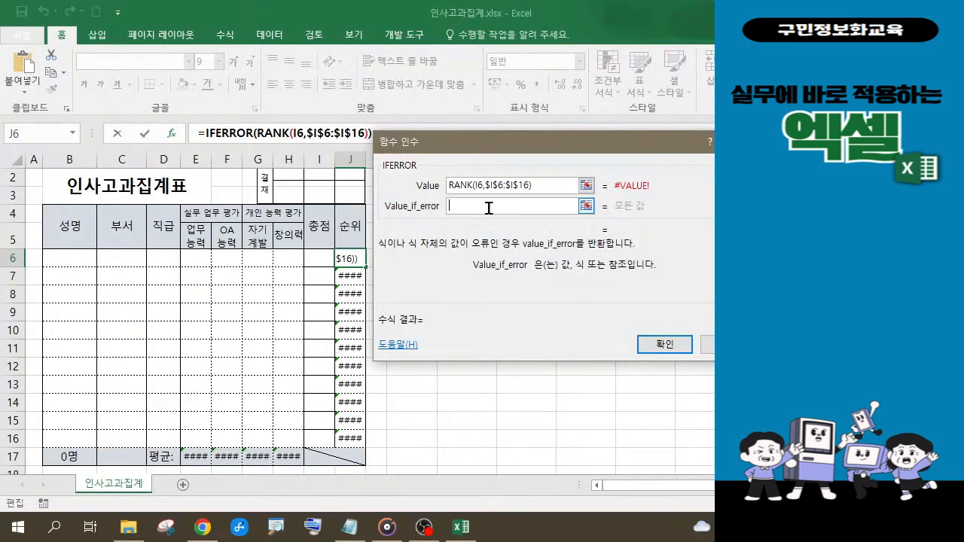
{"action": "type", "text": "\"\""}
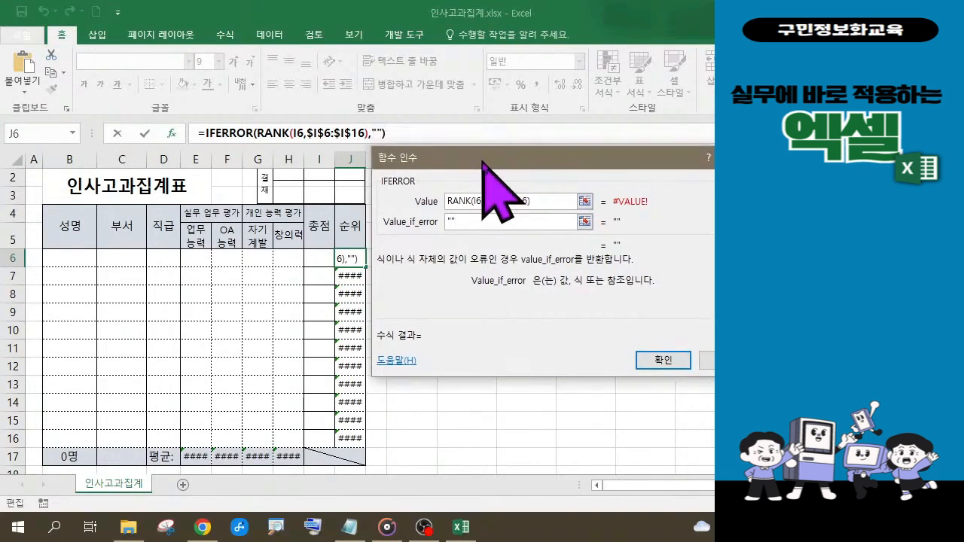
{"action": "left_click_drag", "start_coordinate": [482, 143], "coordinate": [480, 171]}
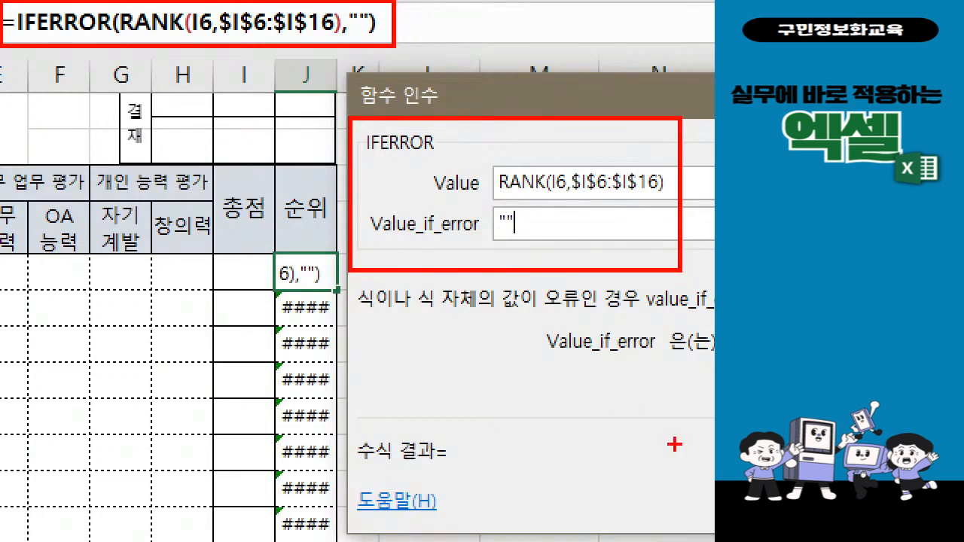
{"action": "left_click_drag", "start_coordinate": [364, 309], "coordinate": [382, 311]}
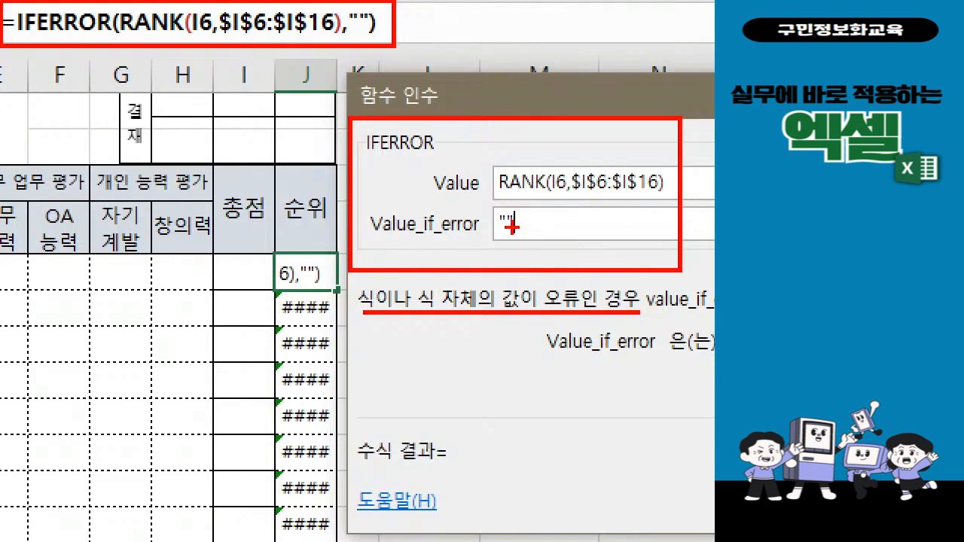
{"action": "mouse_move", "coordinate": [554, 480]}
{"action": "left_mouse_down"}
{"action": "mouse_move", "coordinate": [450, 446]}
{"action": "mouse_move", "coordinate": [513, 399]}
{"action": "mouse_move", "coordinate": [547, 488]}
{"action": "left_mouse_up"}
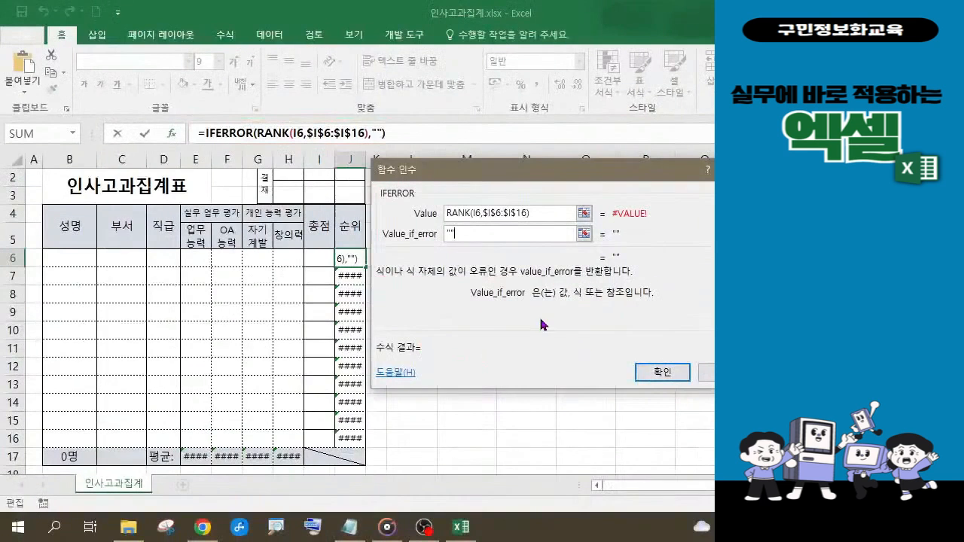
{"action": "left_click", "coordinate": [656, 372]}
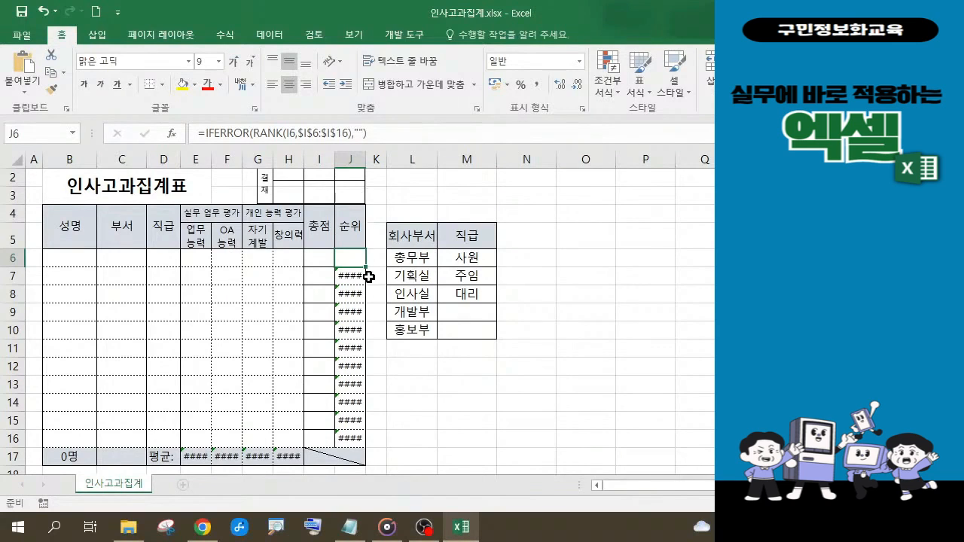
Step: Fill the IFERROR formula from J6 down the 순위 column through J16
{"action": "left_click", "coordinate": [355, 279]}
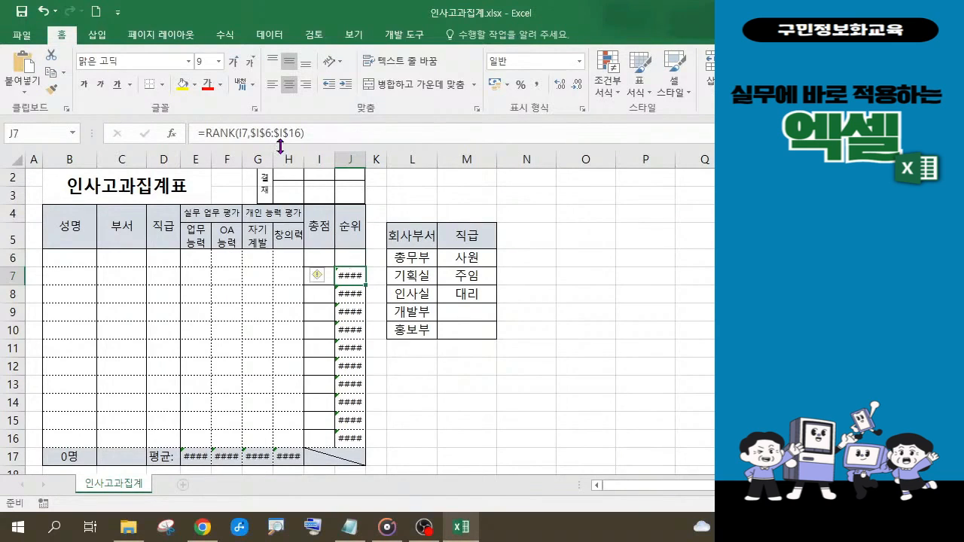
{"action": "left_click", "coordinate": [352, 257]}
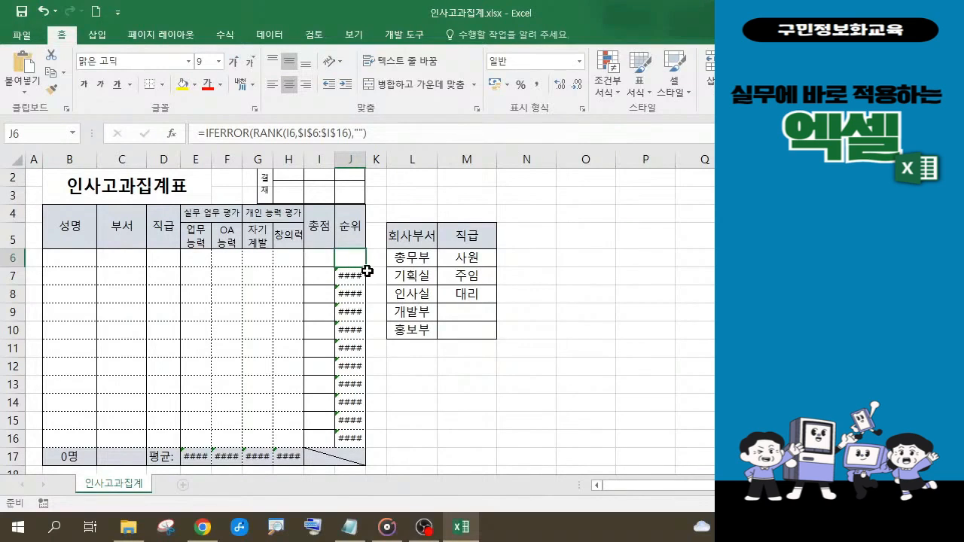
{"action": "left_click_drag", "start_coordinate": [365, 267], "coordinate": [364, 446]}
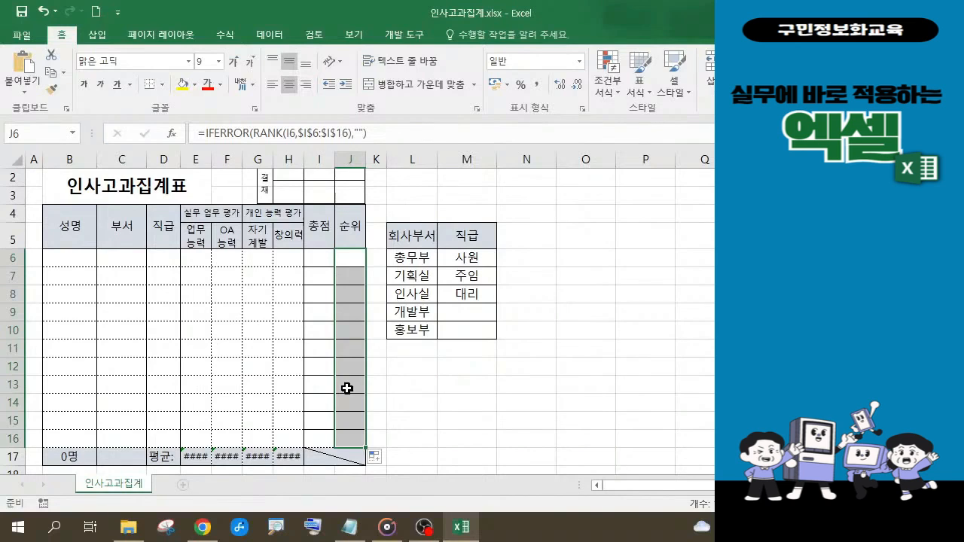
Step: Copy the full formula text =IFERROR(RANK(I6,$I$6:$I$16),"") from J6 and leave the cell's formula as it is
{"action": "left_click", "coordinate": [355, 260]}
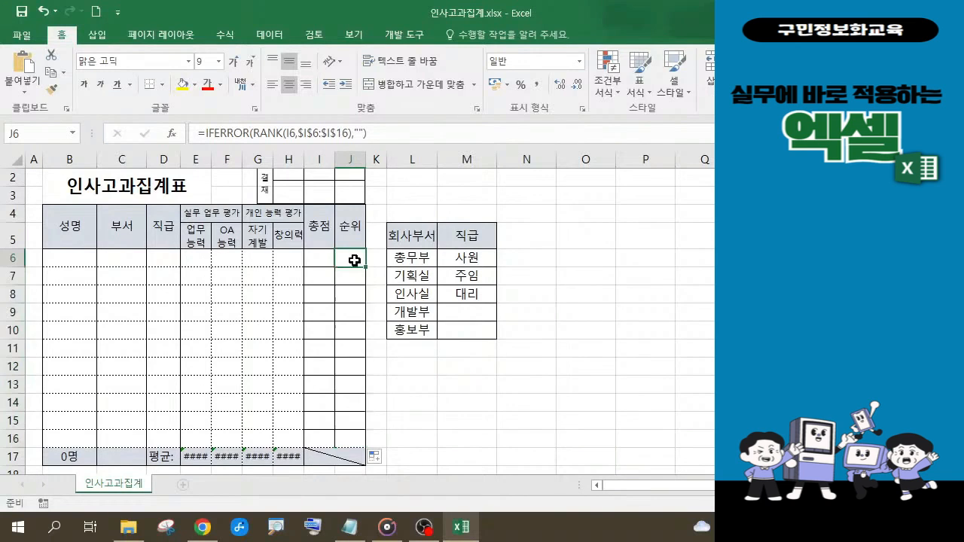
{"action": "left_click", "coordinate": [198, 134]}
{"action": "left_click_drag", "start_coordinate": [197, 134], "coordinate": [375, 132]}
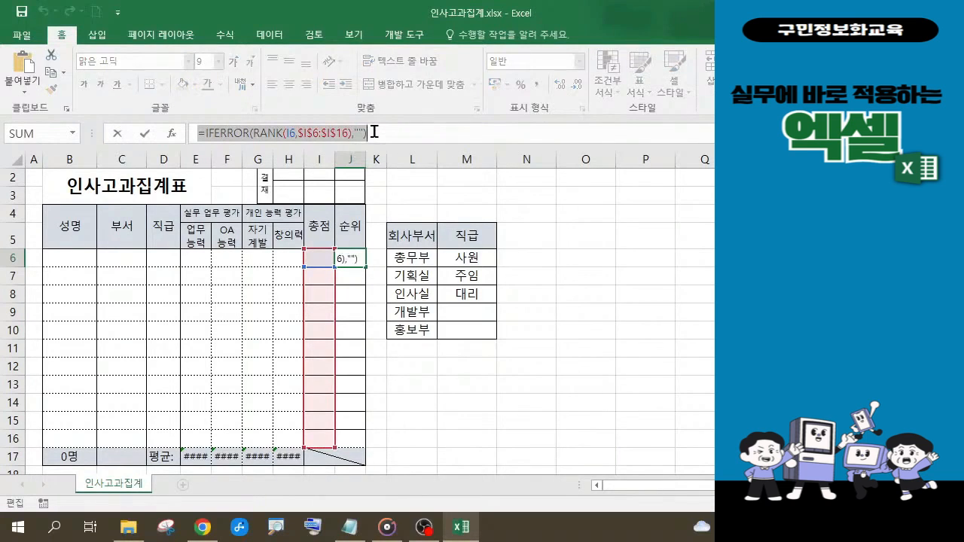
{"action": "left_click", "coordinate": [355, 530]}
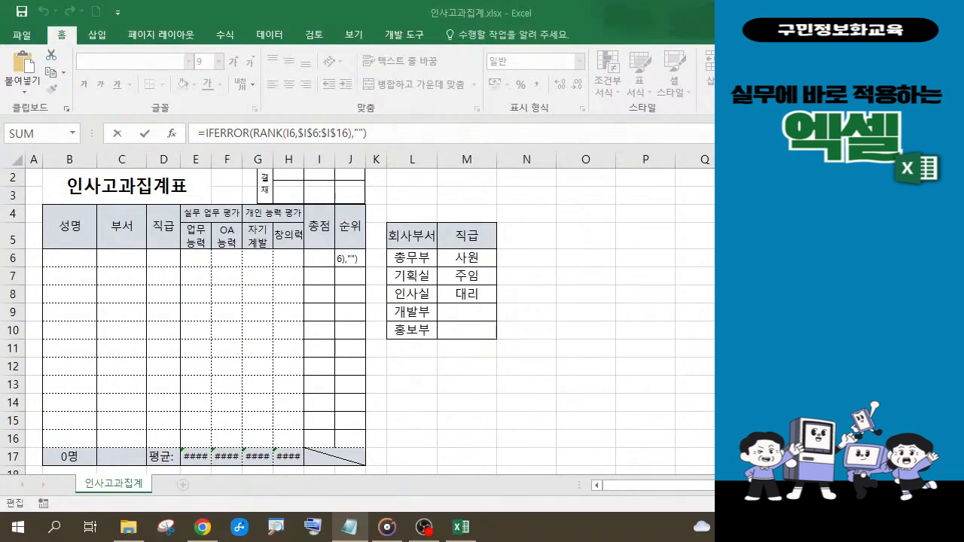
{"action": "triple_click", "coordinate": [381, 129]}
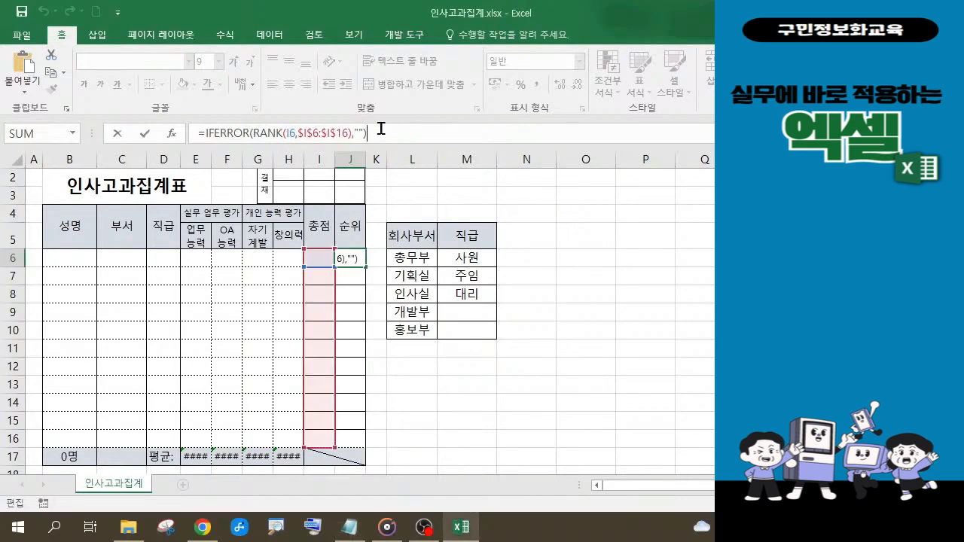
{"action": "key", "text": "Return"}
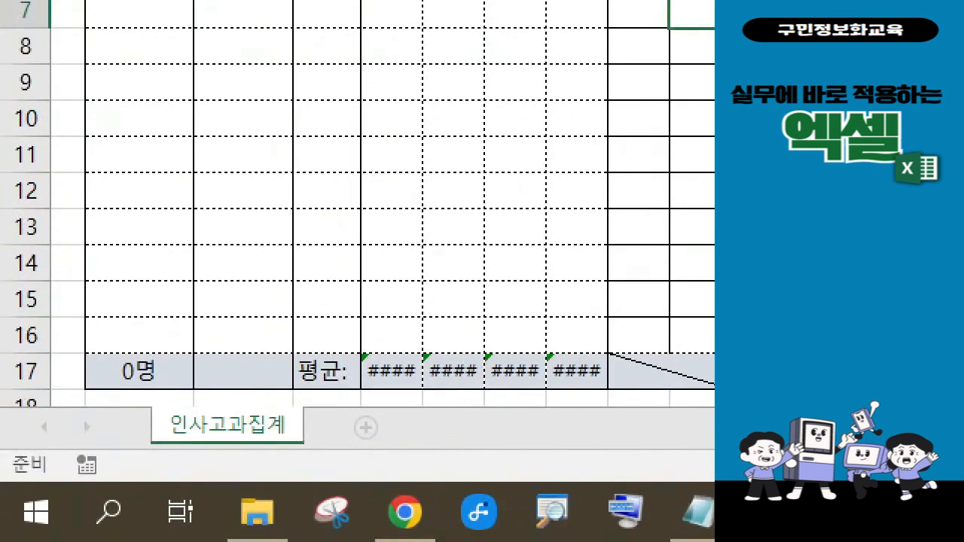
Step: Examine the headcount and 평균 cells in row 17, and how the COUNTA formula in B17 refers to the 성명 cells B6:B16
{"action": "left_click_drag", "start_coordinate": [51, 347], "coordinate": [184, 396]}
{"action": "left_click_drag", "start_coordinate": [360, 348], "coordinate": [628, 410]}
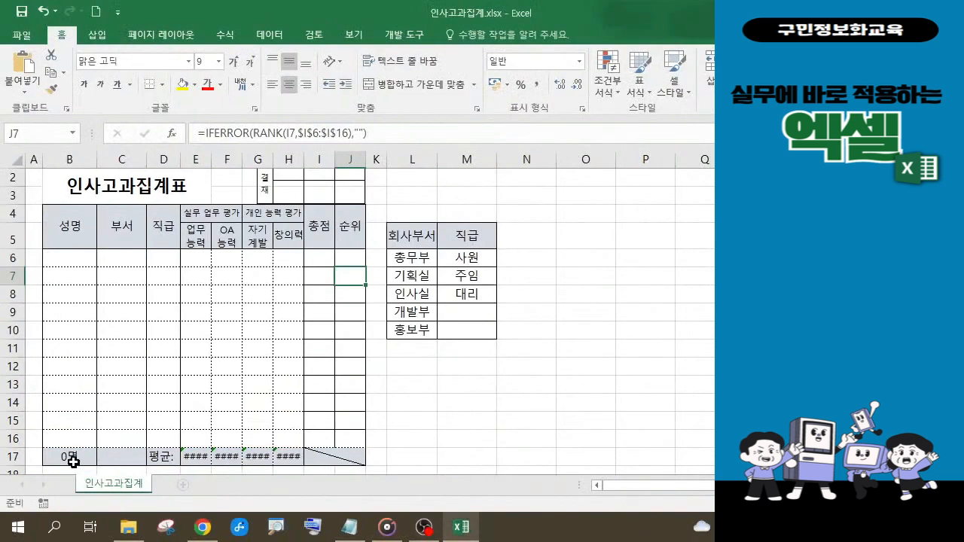
{"action": "left_click", "coordinate": [83, 459]}
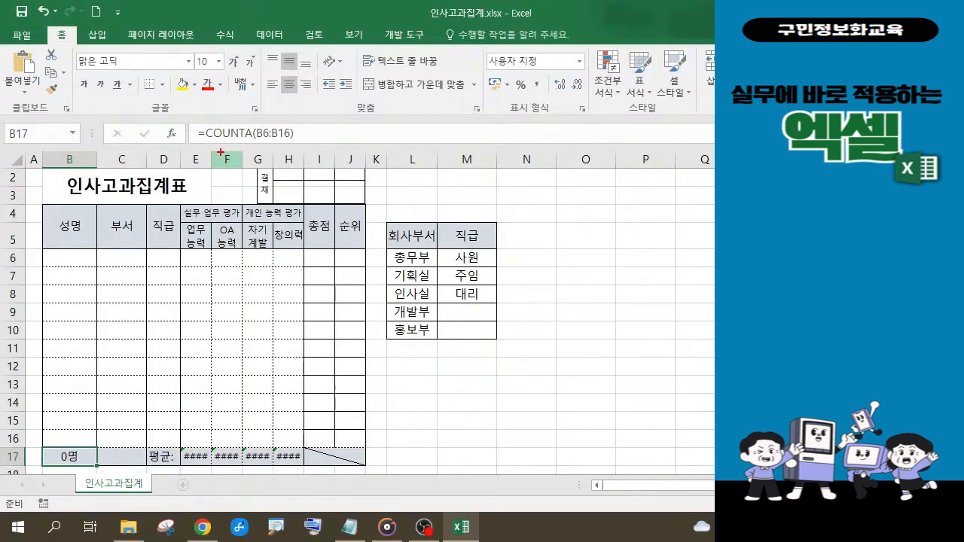
{"action": "left_click_drag", "start_coordinate": [34, 444], "coordinate": [97, 475]}
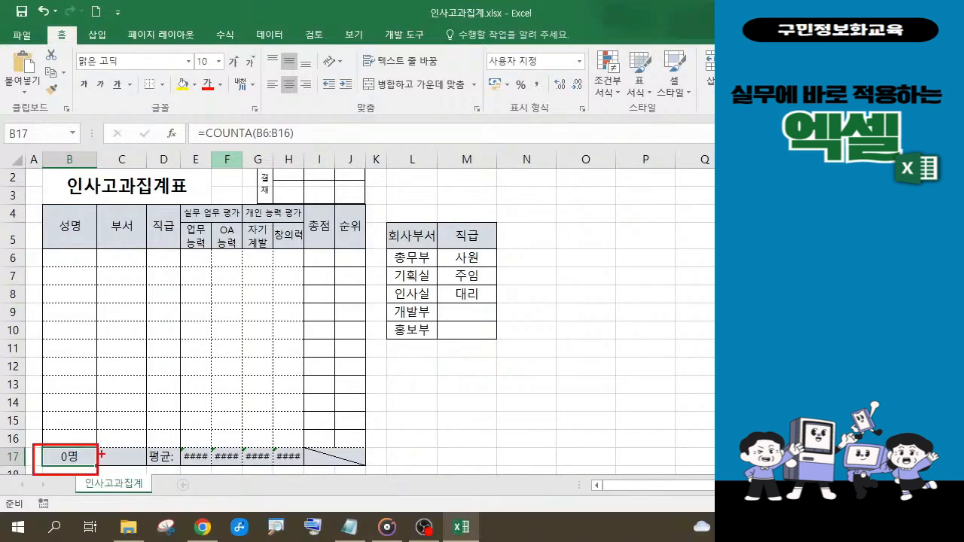
{"action": "mouse_move", "coordinate": [191, 144]}
{"action": "left_mouse_down"}
{"action": "mouse_move", "coordinate": [85, 355]}
{"action": "mouse_move", "coordinate": [73, 445]}
{"action": "left_mouse_up"}
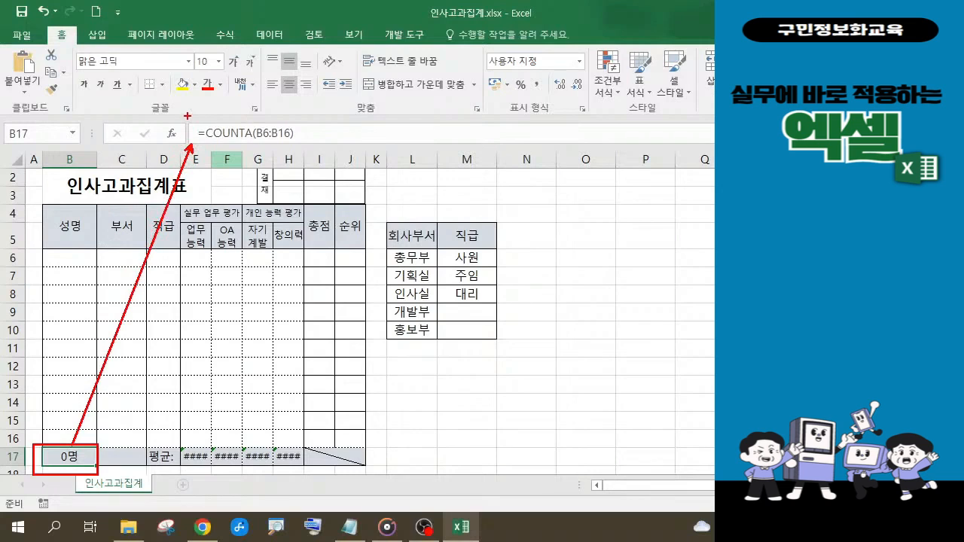
{"action": "left_click_drag", "start_coordinate": [188, 116], "coordinate": [307, 139]}
{"action": "left_click_drag", "start_coordinate": [325, 149], "coordinate": [327, 150]}
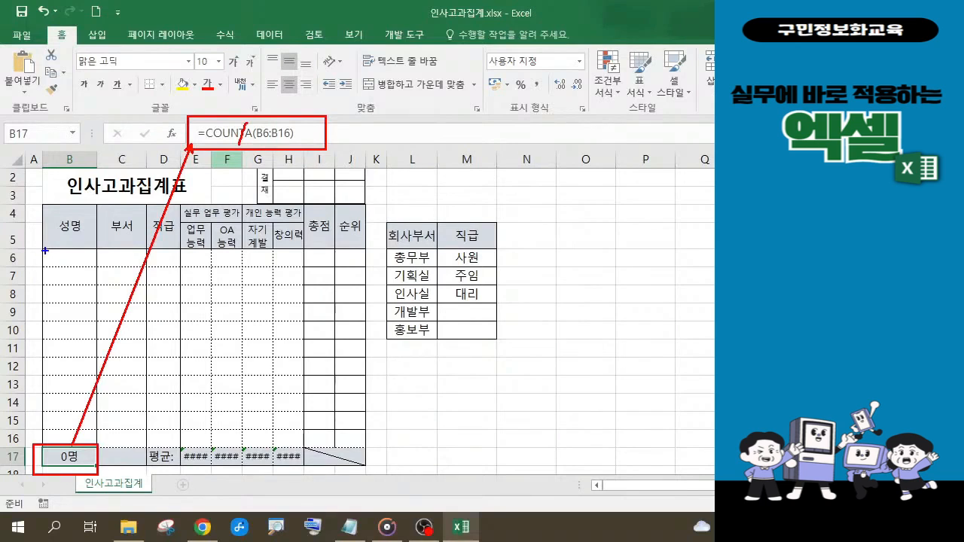
{"action": "mouse_move", "coordinate": [44, 249]}
{"action": "left_mouse_down"}
{"action": "mouse_move", "coordinate": [82, 272]}
{"action": "mouse_move", "coordinate": [98, 443]}
{"action": "left_mouse_up"}
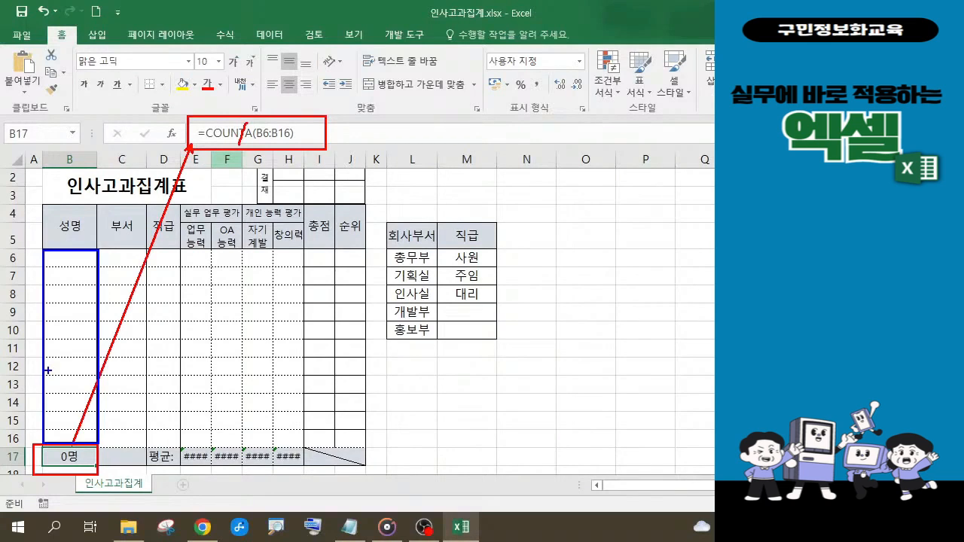
{"action": "key", "text": "Escape"}
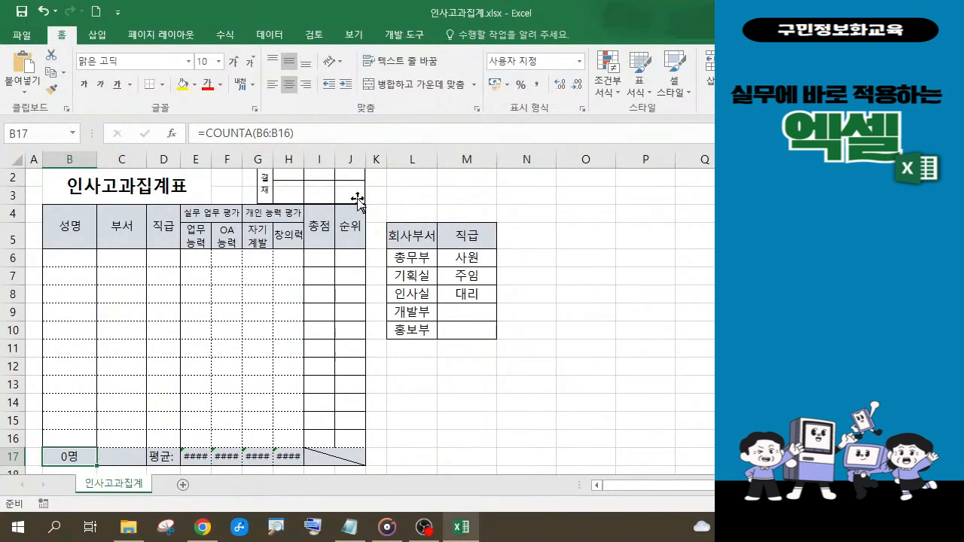
{"action": "left_click", "coordinate": [349, 526]}
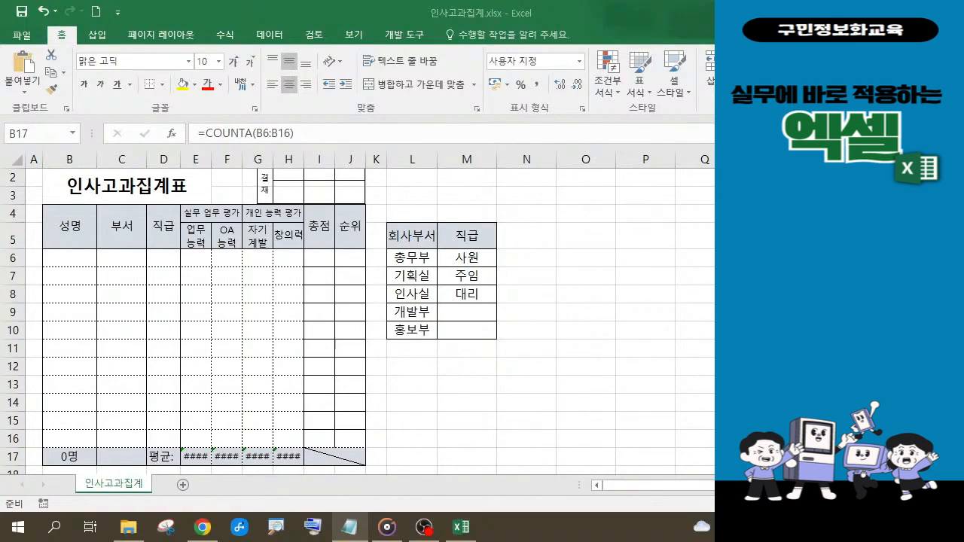
{"action": "left_click", "coordinate": [84, 458]}
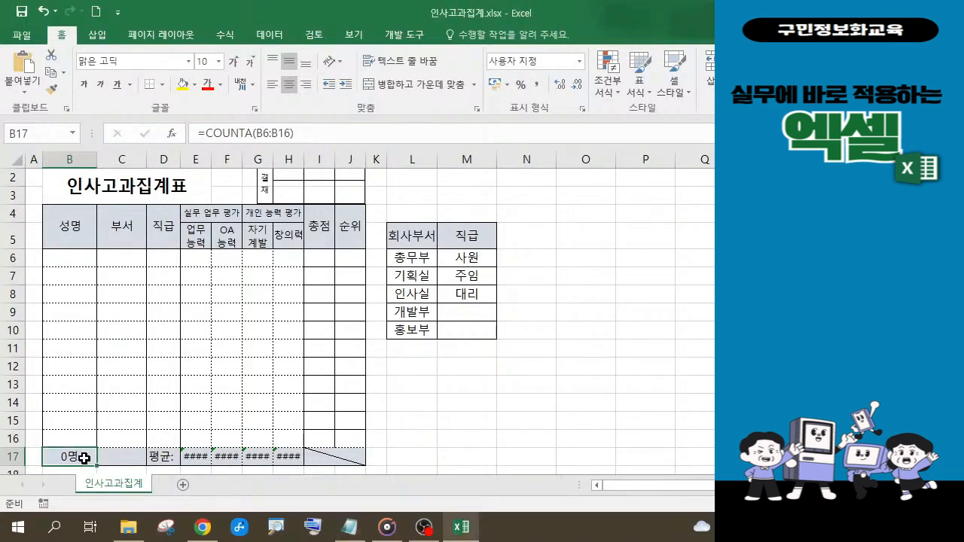
{"action": "left_click", "coordinate": [351, 525]}
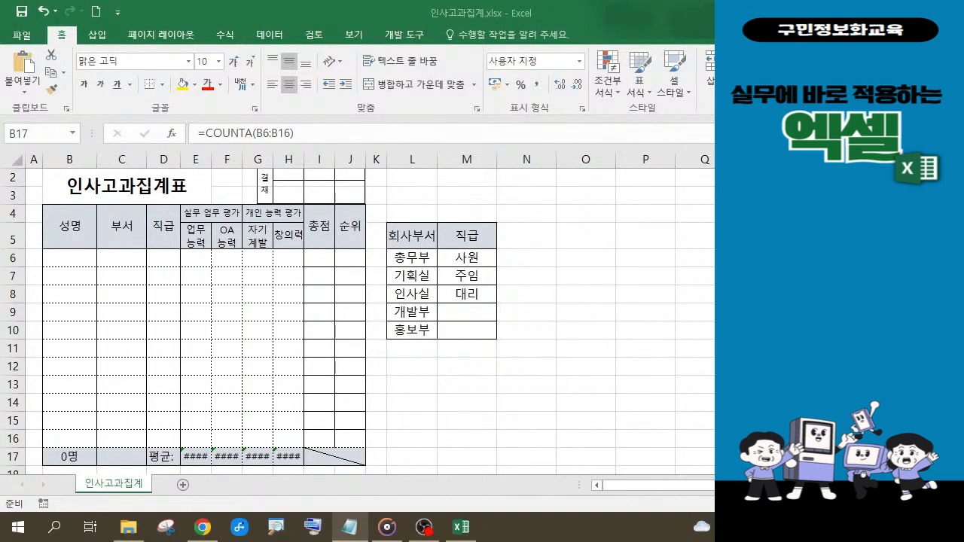
Step: Cut COUNTA(B6:B16) out of the formula in B17, keeping the equals sign, and insert an IF function with its arguments open
{"action": "left_click", "coordinate": [79, 457]}
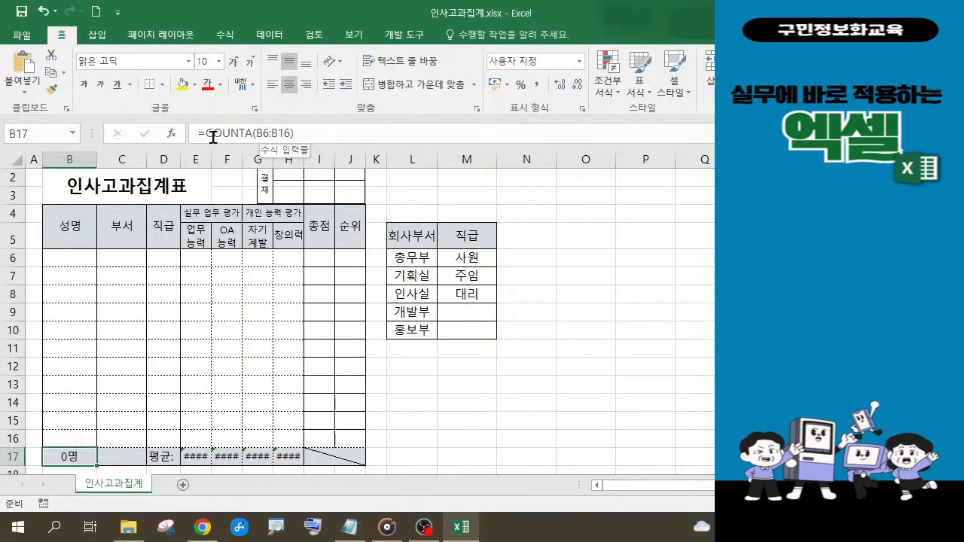
{"action": "left_click_drag", "start_coordinate": [204, 134], "coordinate": [300, 137]}
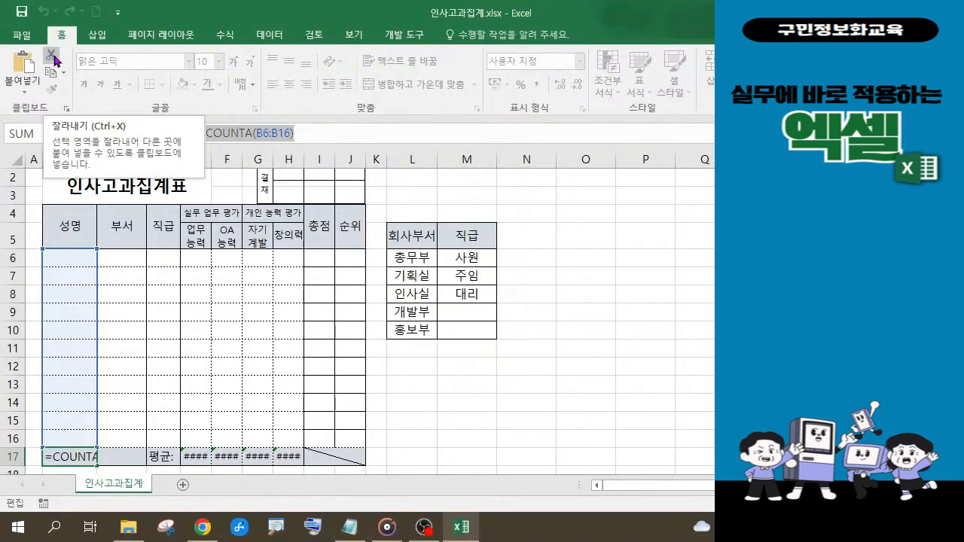
{"action": "left_click", "coordinate": [51, 57]}
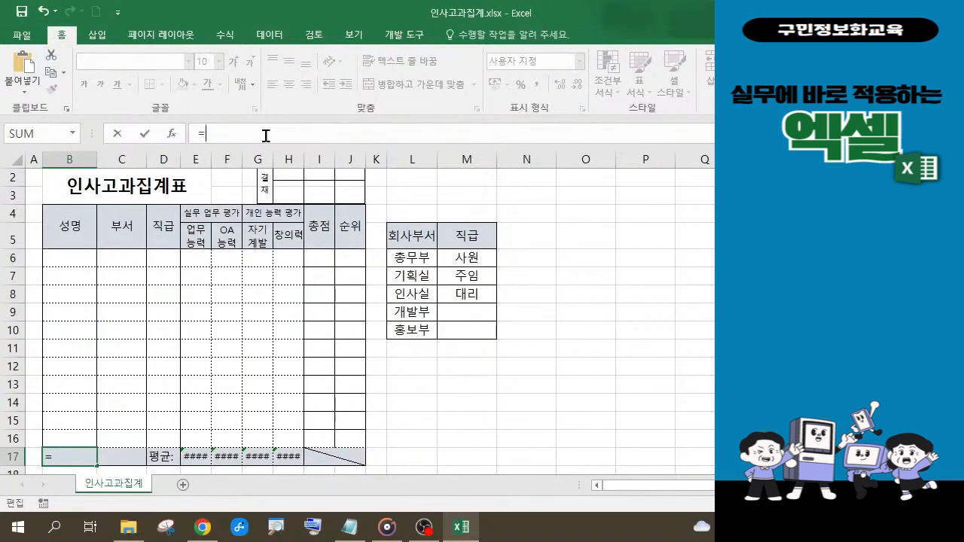
{"action": "type", "text": "i"}
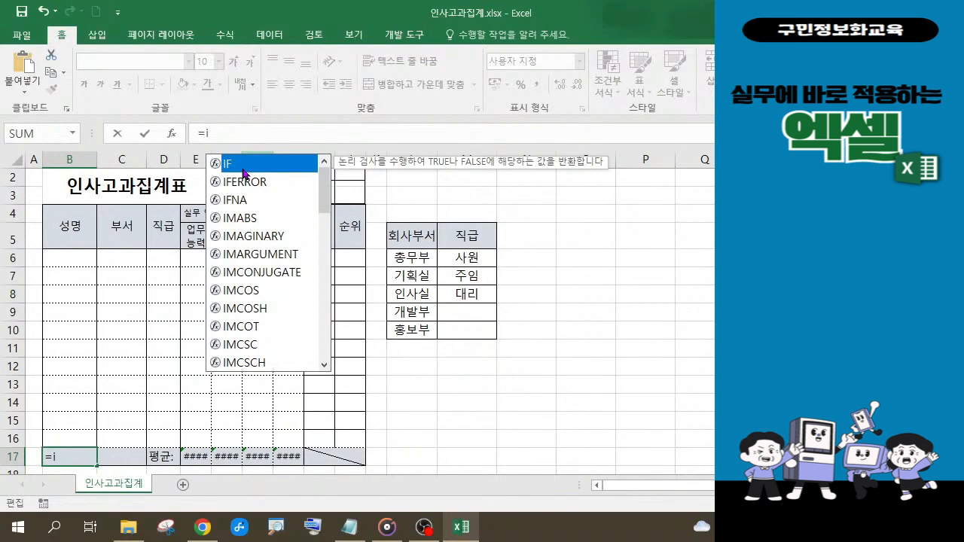
{"action": "double_click", "coordinate": [243, 172]}
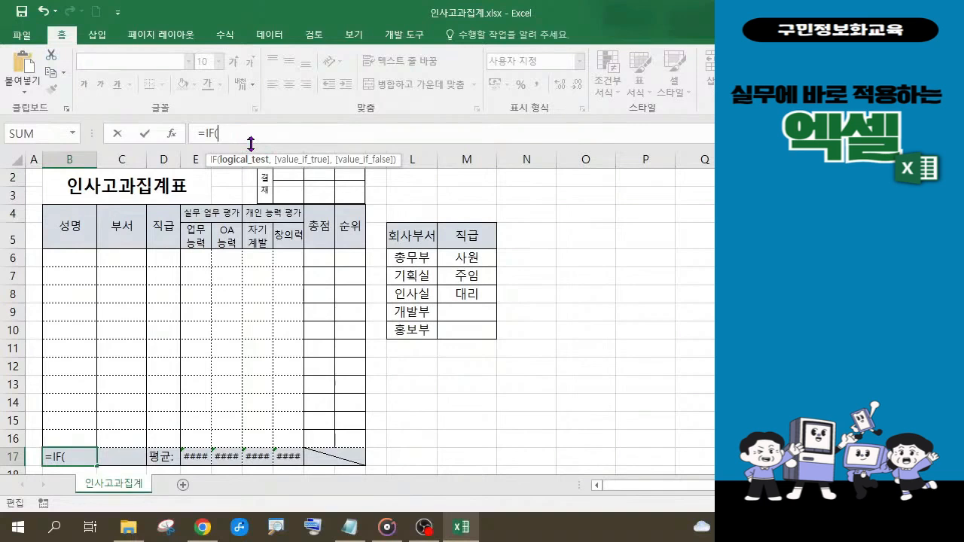
{"action": "key", "text": "ctrl+a"}
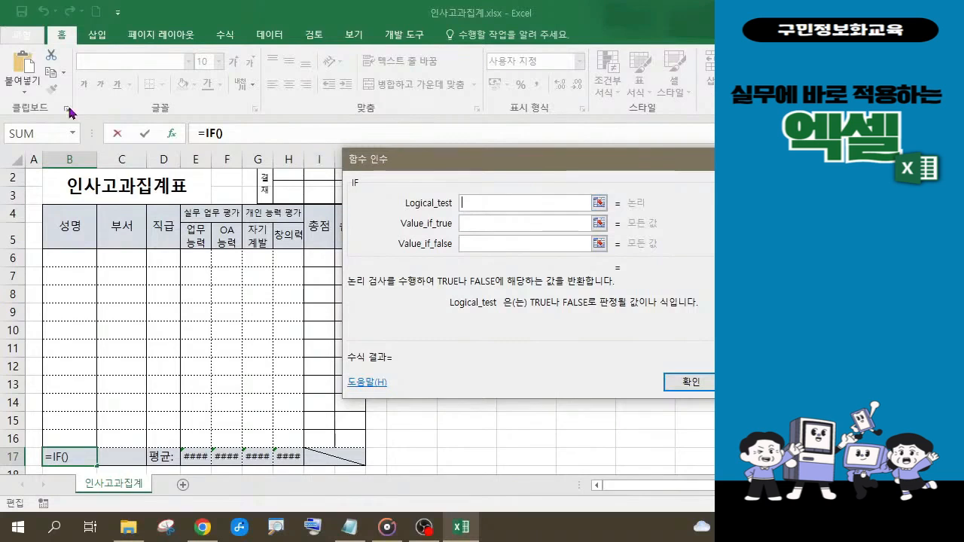
Step: Paste the cut COUNTA(B6:B16) as Logical_test, extend it with =0, and enter "" as Value_if_true
{"action": "left_click", "coordinate": [23, 72]}
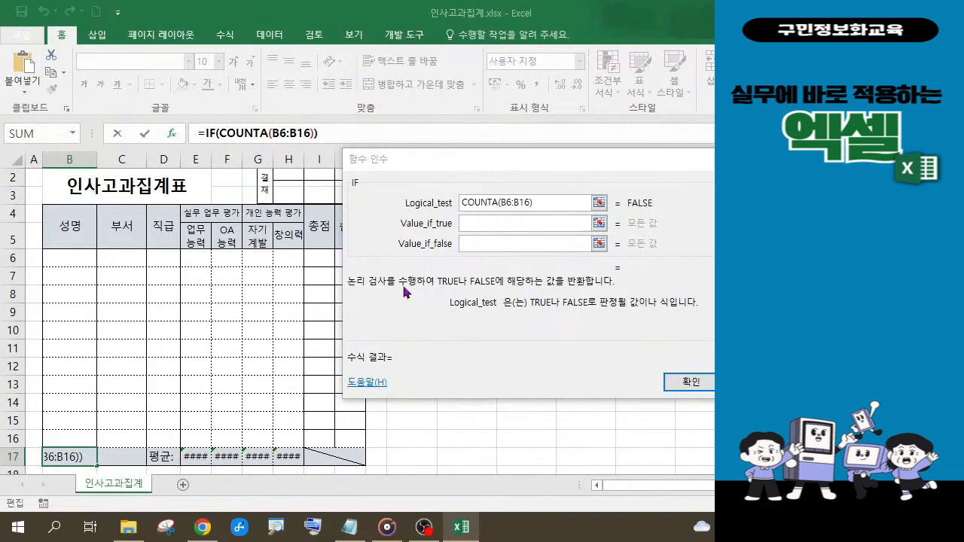
{"action": "left_click", "coordinate": [540, 201]}
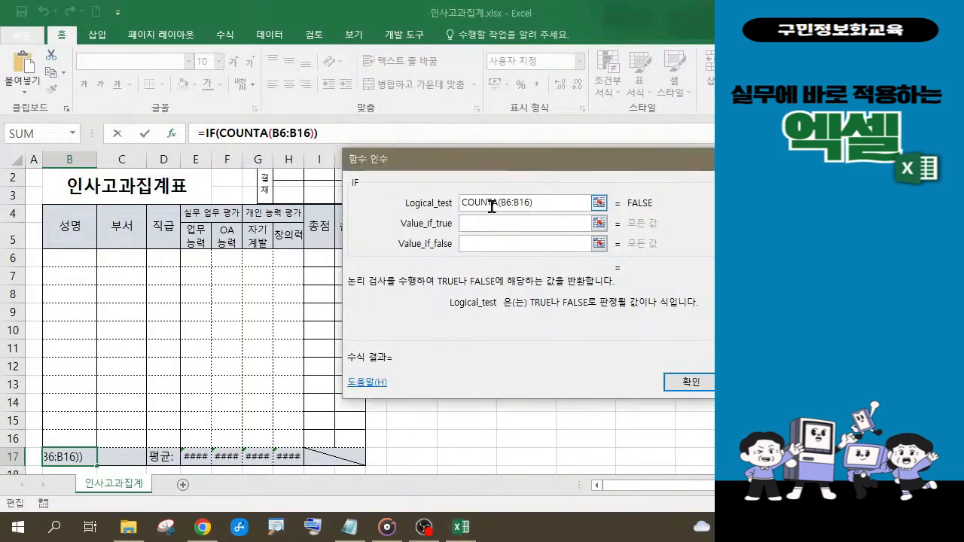
{"action": "type", "text": "=0"}
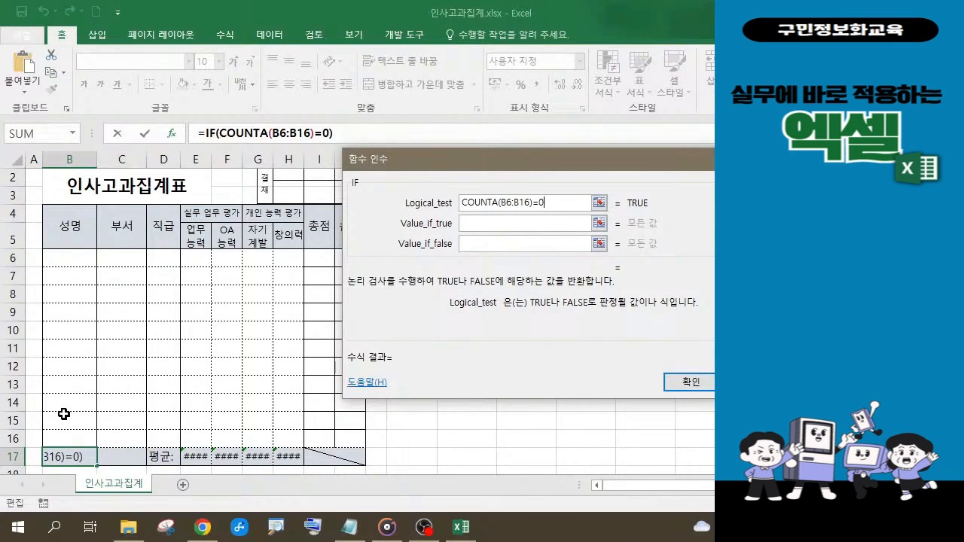
{"action": "left_click", "coordinate": [491, 221]}
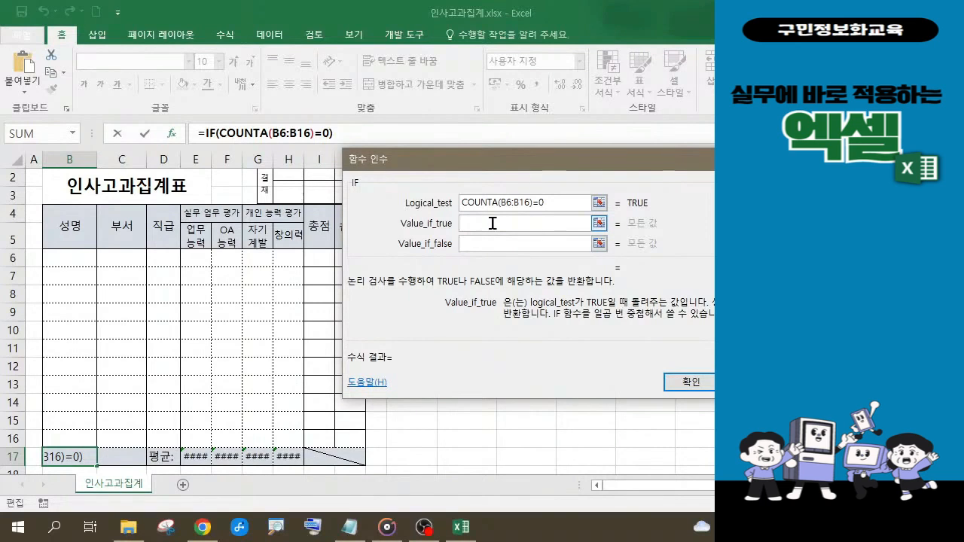
{"action": "type", "text": "\"\""}
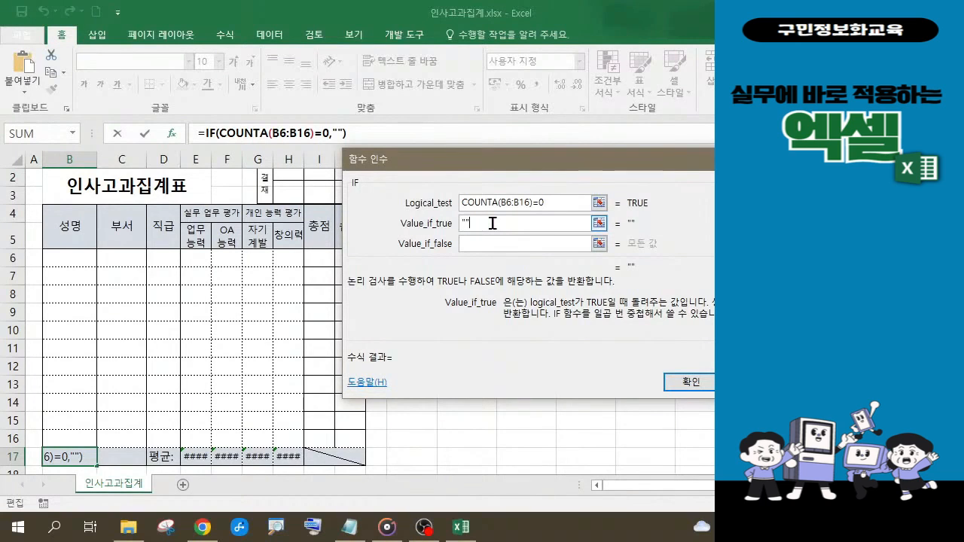
Step: Paste COUNTA(B6:B16) as Value_if_false and apply the IF function to B17
{"action": "key", "text": "Tab"}
{"action": "left_click", "coordinate": [466, 243]}
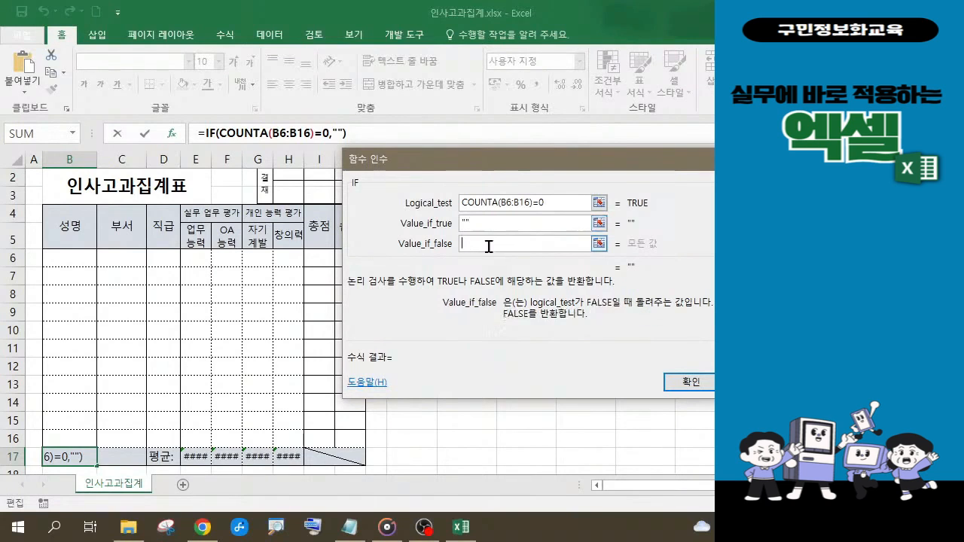
{"action": "left_click", "coordinate": [32, 72]}
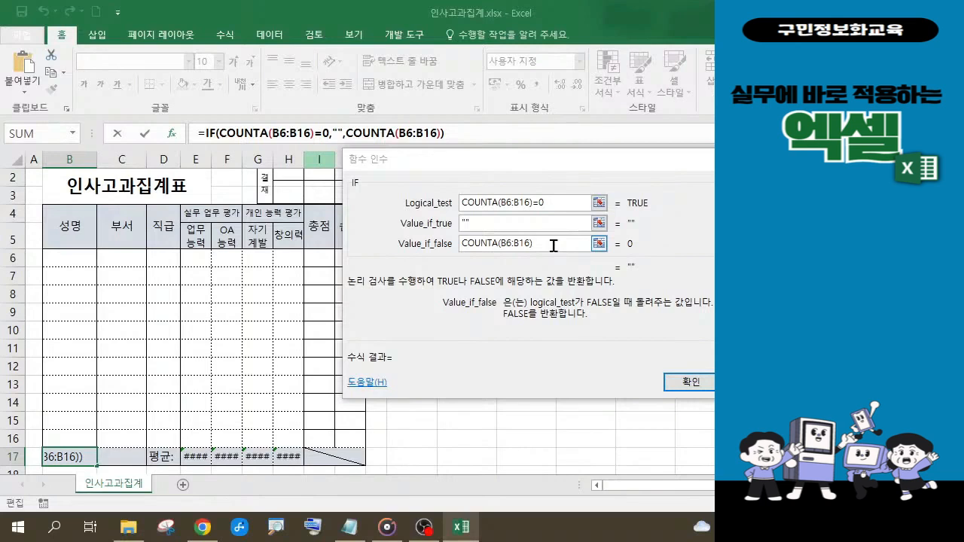
{"action": "mouse_move", "coordinate": [179, 112]}
{"action": "left_mouse_down"}
{"action": "mouse_move", "coordinate": [402, 155]}
{"action": "mouse_move", "coordinate": [455, 151]}
{"action": "left_mouse_up"}
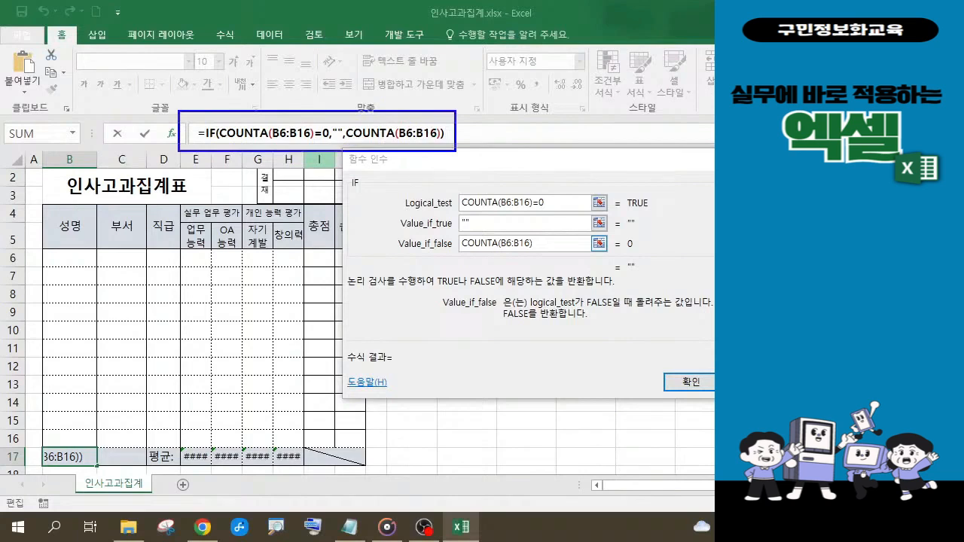
{"action": "left_click_drag", "start_coordinate": [375, 178], "coordinate": [619, 261]}
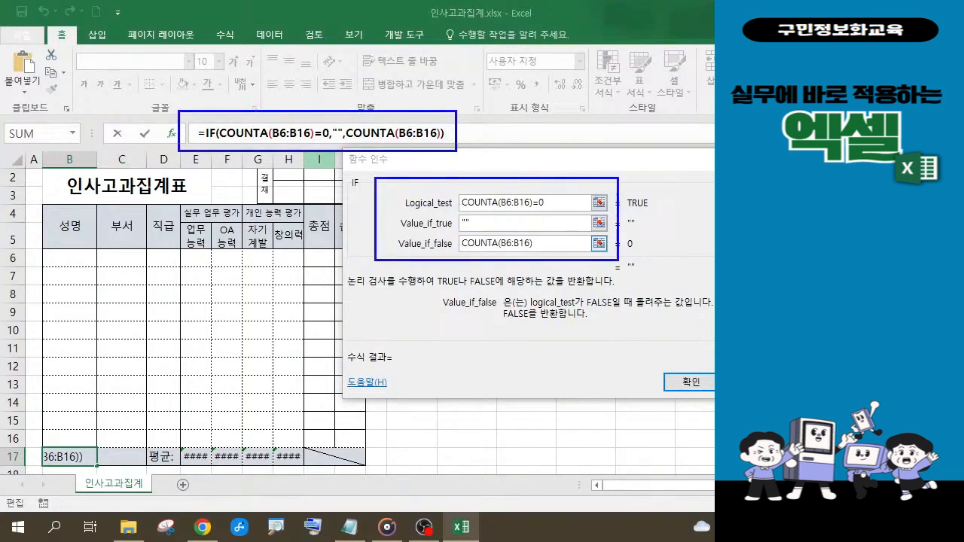
{"action": "left_click_drag", "start_coordinate": [473, 153], "coordinate": [489, 165]}
{"action": "mouse_move", "coordinate": [668, 363]}
{"action": "left_mouse_down"}
{"action": "mouse_move", "coordinate": [670, 374]}
{"action": "mouse_move", "coordinate": [693, 356]}
{"action": "left_mouse_up"}
{"action": "key", "text": "Escape"}
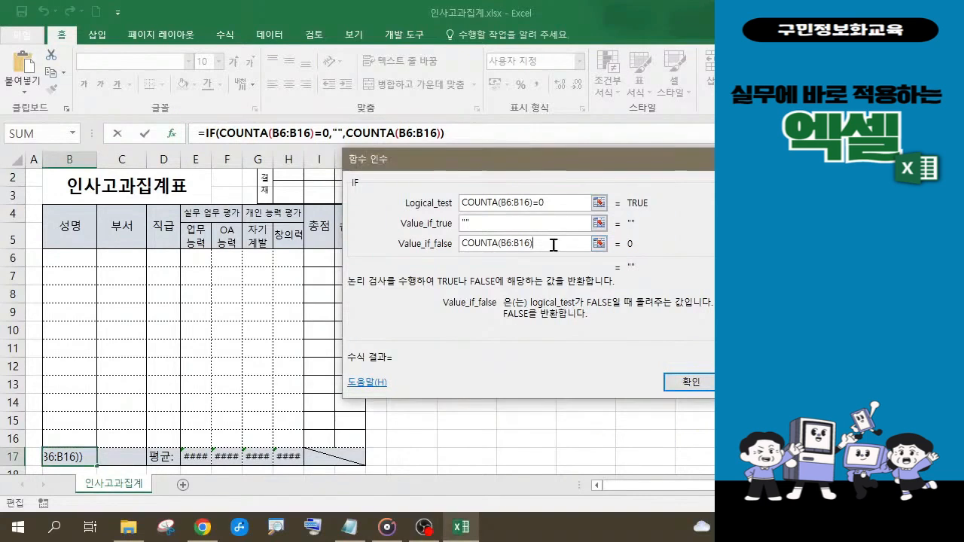
{"action": "left_click", "coordinate": [681, 384]}
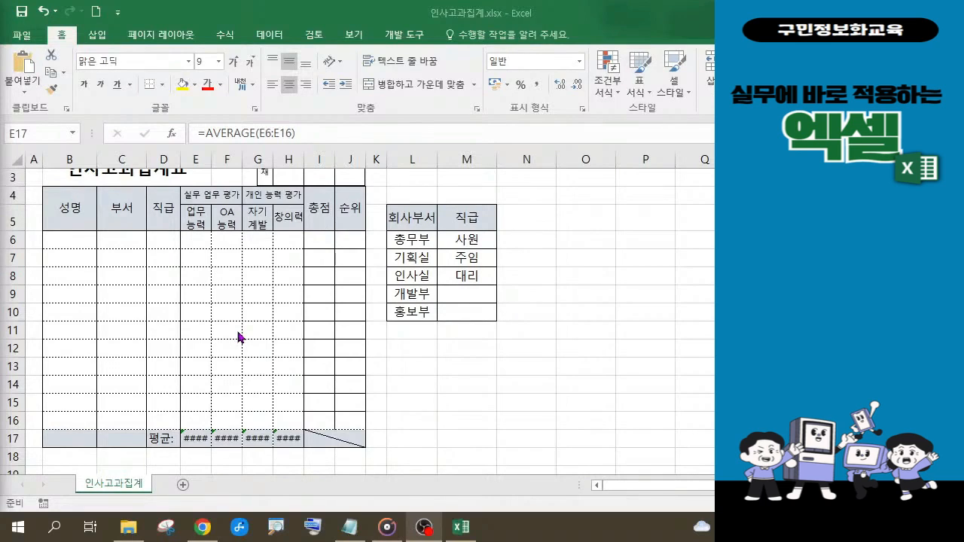
Step: Cut AVERAGE(E6:E16) out of the formula in E17, keeping the equals sign, and insert an IFERROR function with its arguments open
{"action": "left_click", "coordinate": [197, 439]}
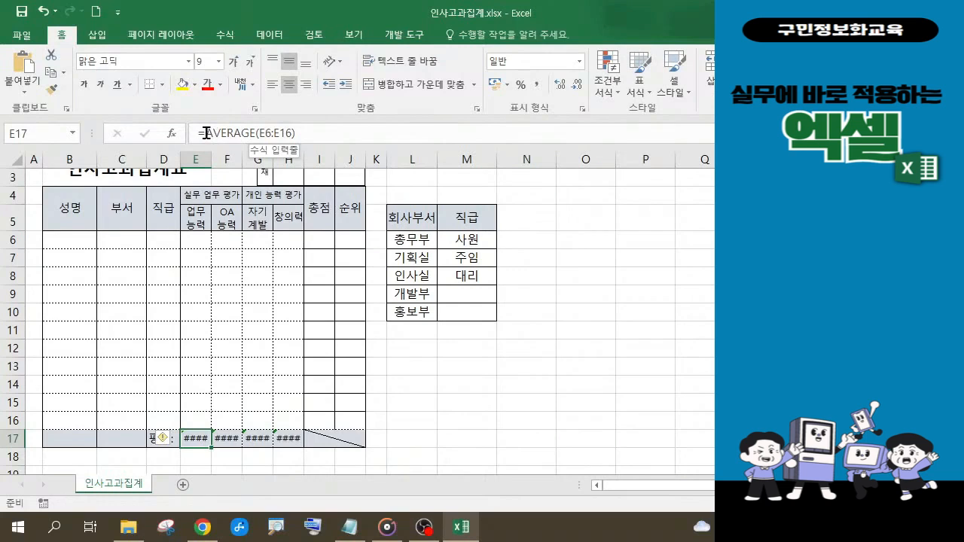
{"action": "left_click_drag", "start_coordinate": [206, 134], "coordinate": [300, 133]}
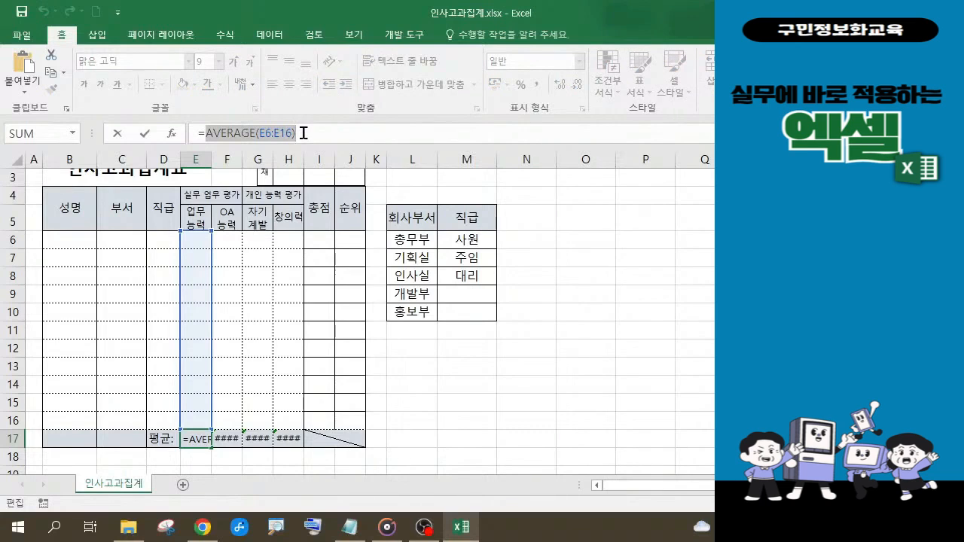
{"action": "left_click", "coordinate": [51, 56]}
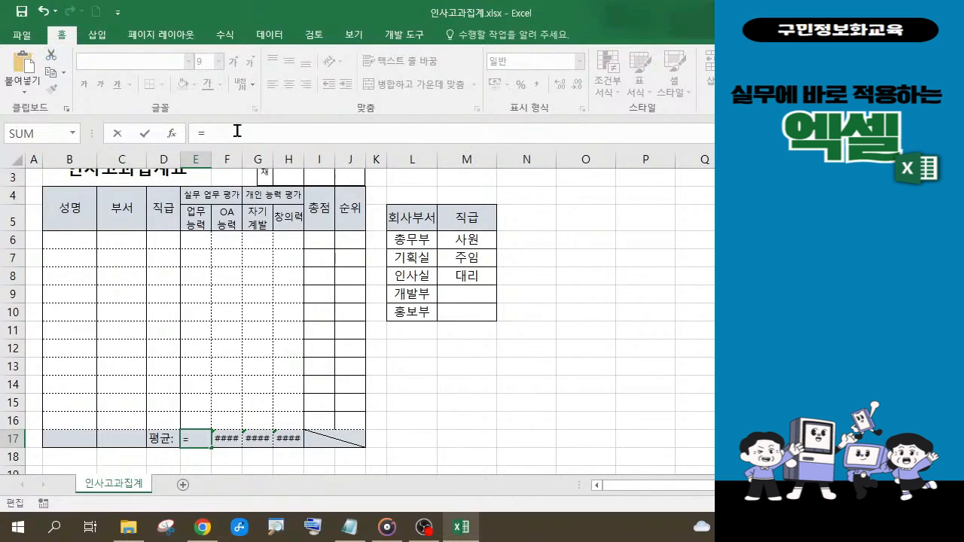
{"action": "type", "text": "i"}
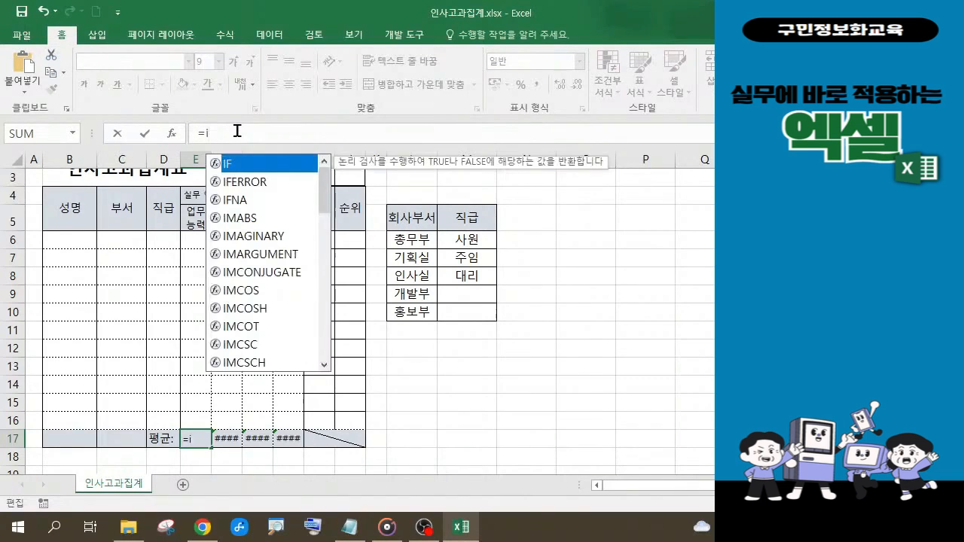
{"action": "left_click", "coordinate": [244, 185]}
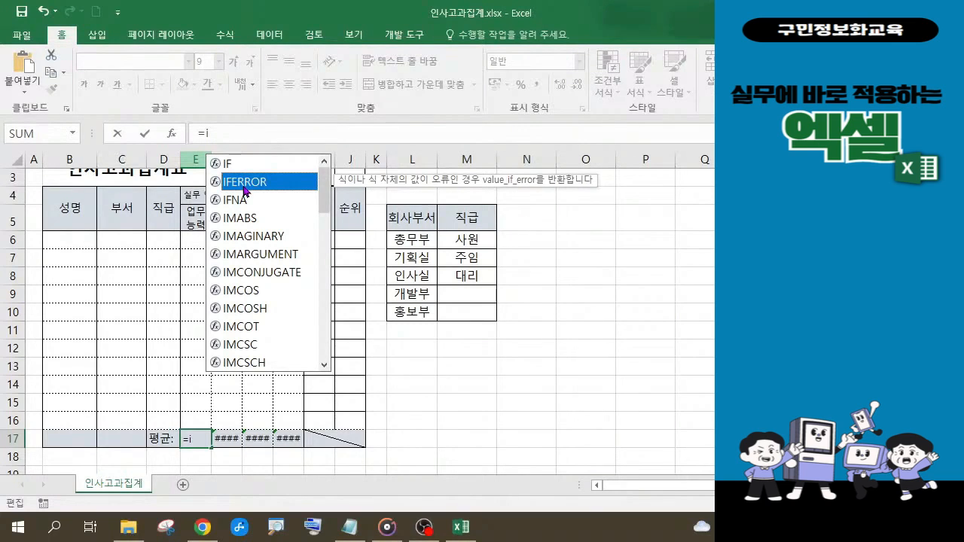
{"action": "double_click", "coordinate": [245, 183]}
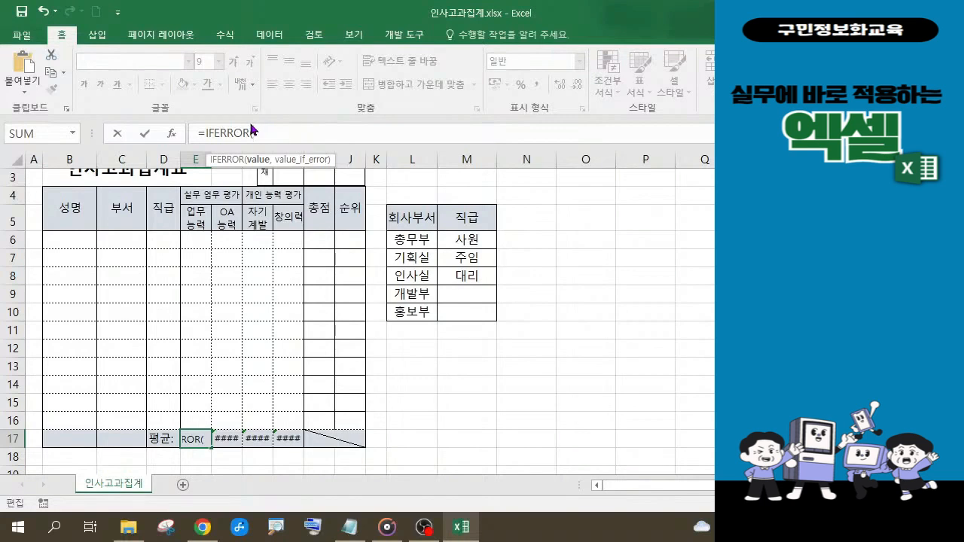
{"action": "key", "text": "ctrl+a"}
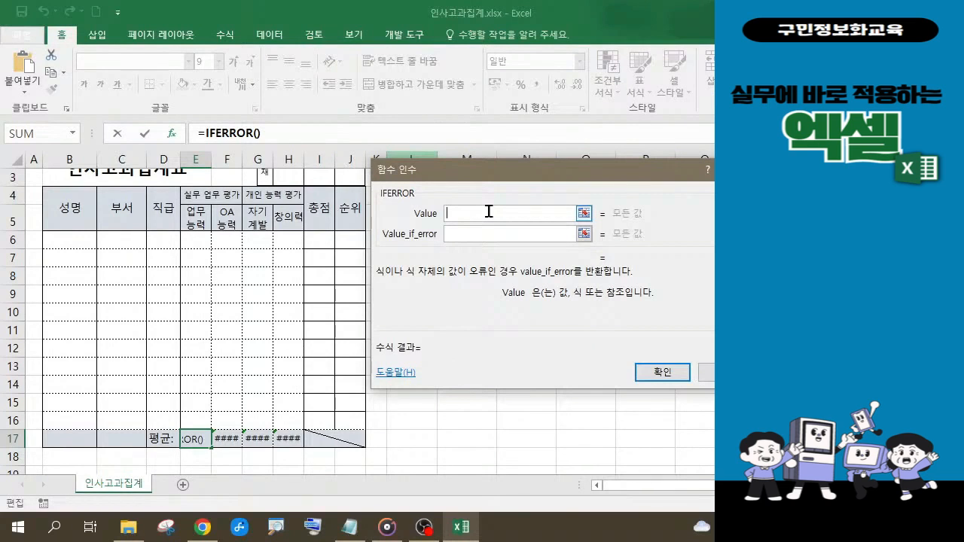
Step: Complete the IFERROR function in E17 with the cut AVERAGE(E6:E16) as Value and "" as Value_if_error
{"action": "left_click", "coordinate": [26, 68]}
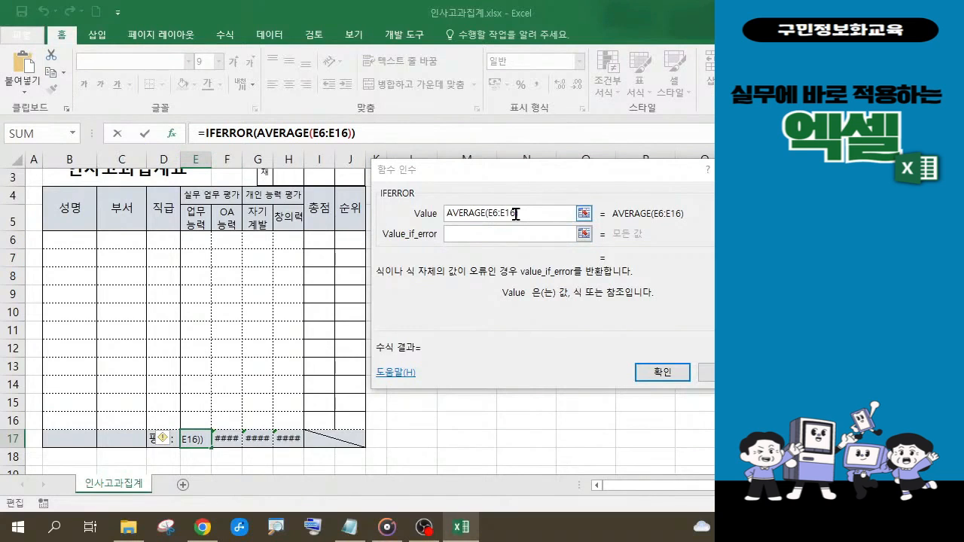
{"action": "left_click", "coordinate": [476, 234]}
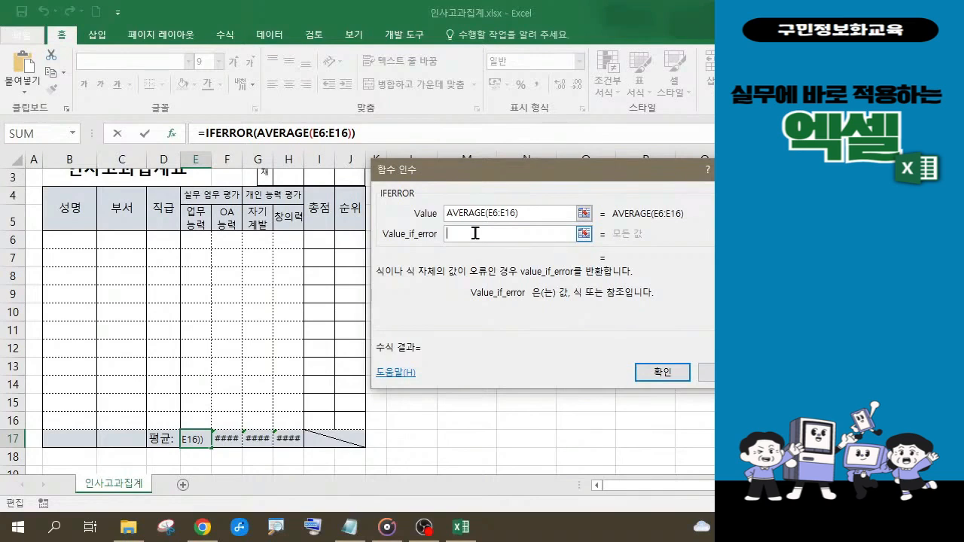
{"action": "type", "text": "\"\""}
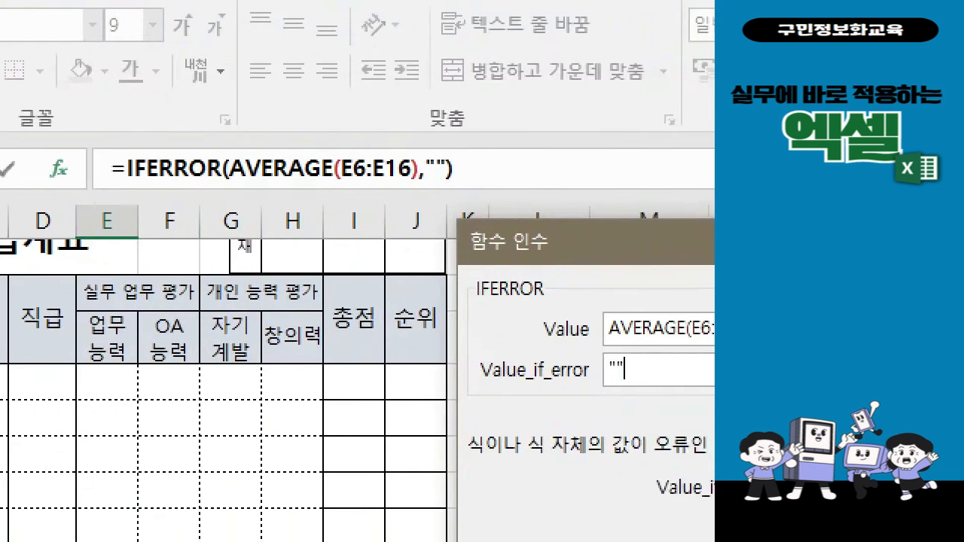
{"action": "left_click", "coordinate": [123, 119]}
{"action": "mouse_move", "coordinate": [2, 89]}
{"action": "left_mouse_down"}
{"action": "mouse_move", "coordinate": [46, 110]}
{"action": "mouse_move", "coordinate": [397, 156]}
{"action": "left_mouse_up"}
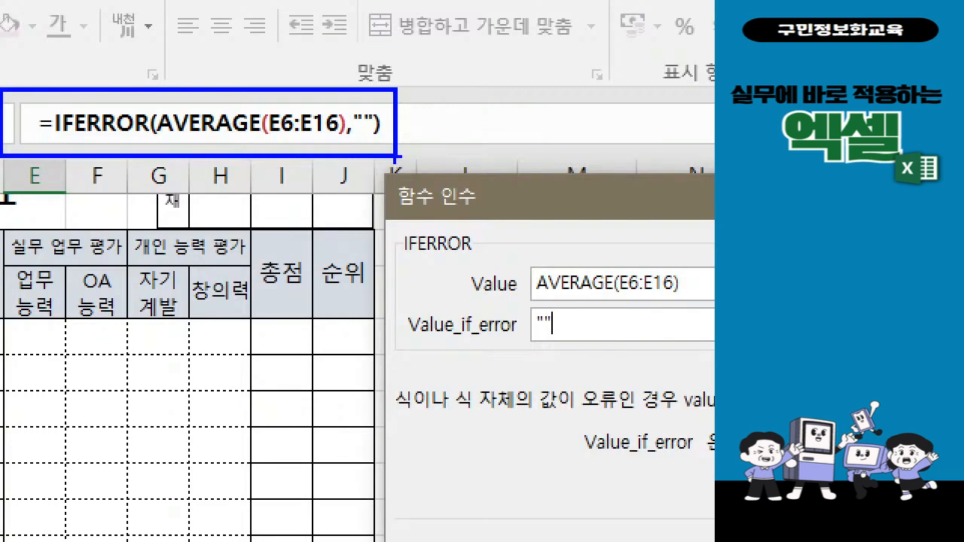
{"action": "mouse_move", "coordinate": [559, 351]}
{"action": "left_mouse_down"}
{"action": "mouse_move", "coordinate": [533, 354]}
{"action": "mouse_move", "coordinate": [536, 298]}
{"action": "mouse_move", "coordinate": [574, 323]}
{"action": "mouse_move", "coordinate": [559, 361]}
{"action": "left_mouse_up"}
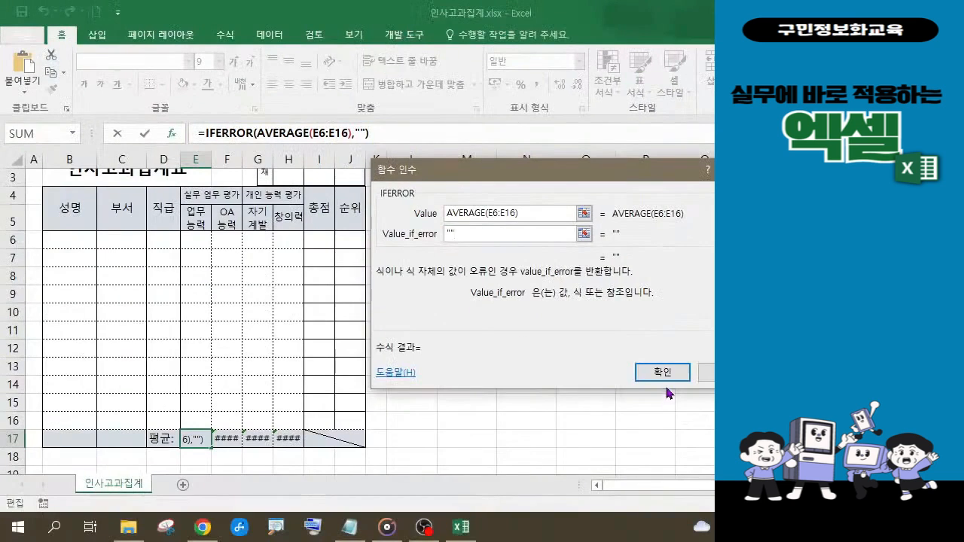
{"action": "left_click", "coordinate": [666, 376]}
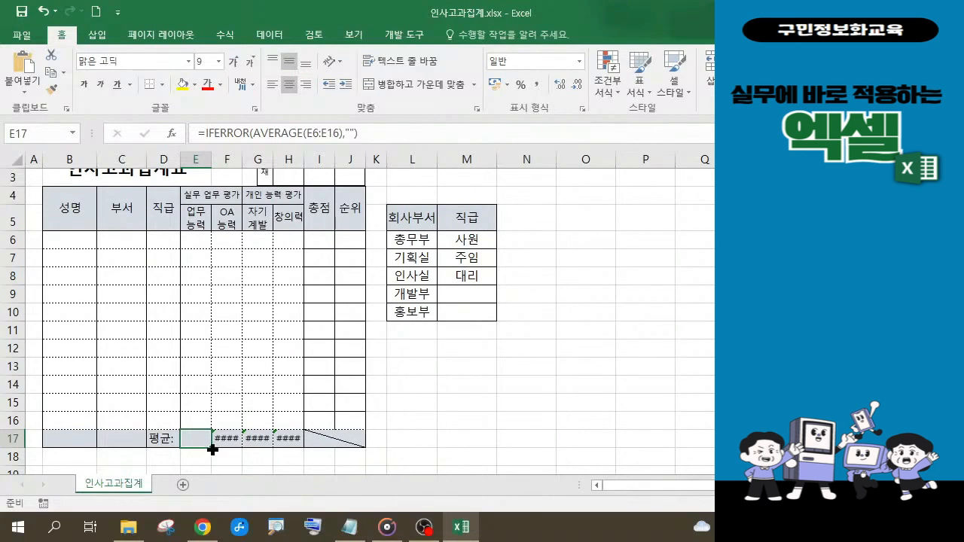
Step: Fill the IFERROR average formula from E17 across the 평균 row through H17, and reselect E17
{"action": "left_click_drag", "start_coordinate": [212, 448], "coordinate": [298, 447]}
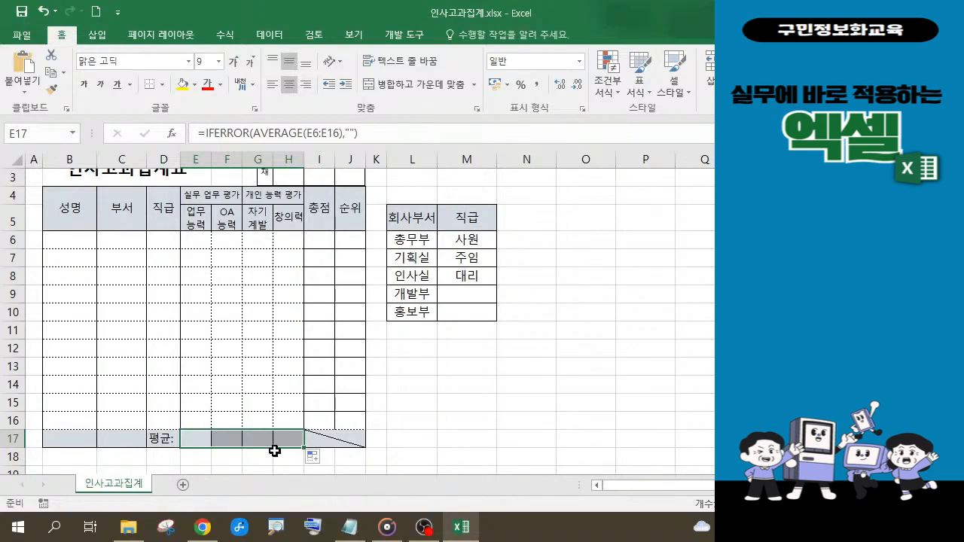
{"action": "left_click", "coordinate": [198, 437]}
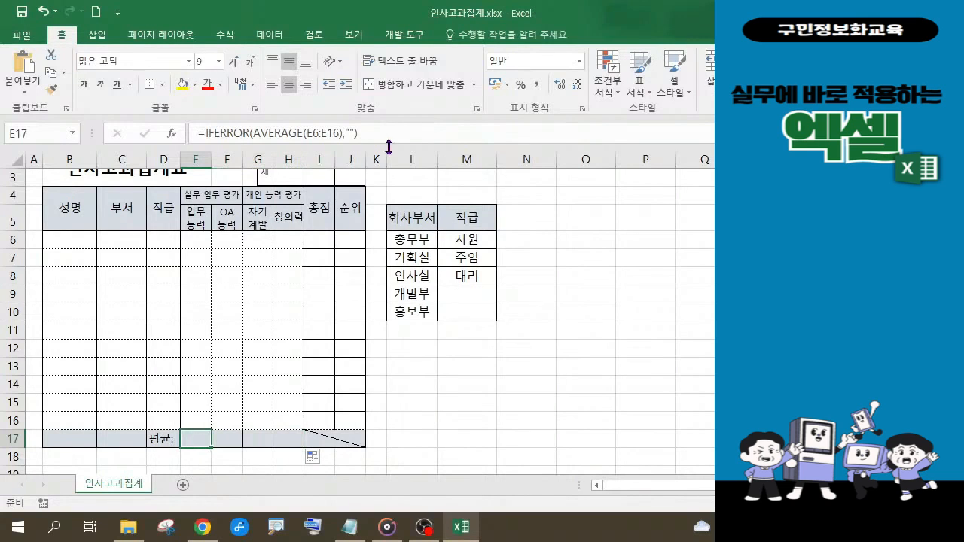
Step: Copy the complete IFERROR average formula text from E17, switch briefly to Notepad, and close the cell edit in Excel
{"action": "left_click_drag", "start_coordinate": [369, 132], "coordinate": [198, 133]}
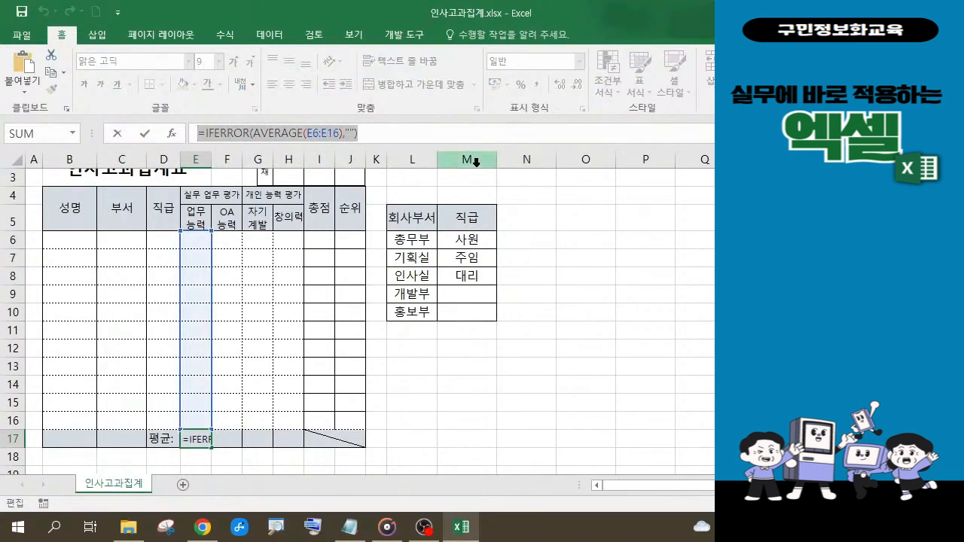
{"action": "key", "text": "ctrl+c"}
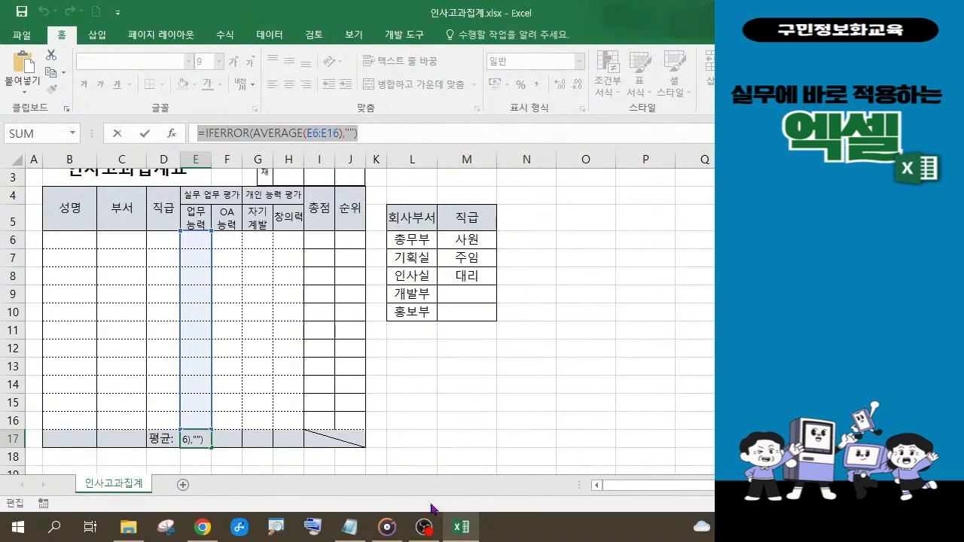
{"action": "left_click", "coordinate": [349, 527]}
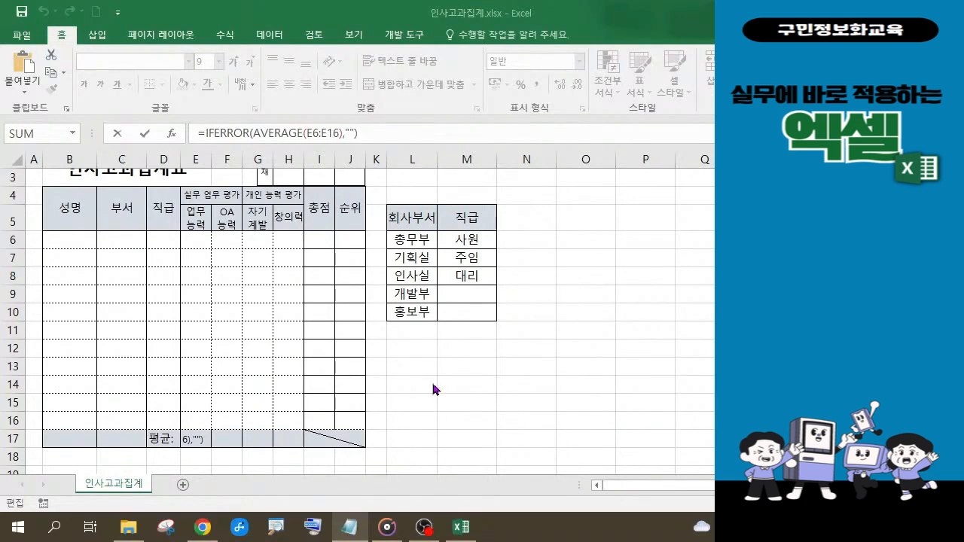
{"action": "left_click", "coordinate": [366, 133]}
{"action": "left_click", "coordinate": [369, 133]}
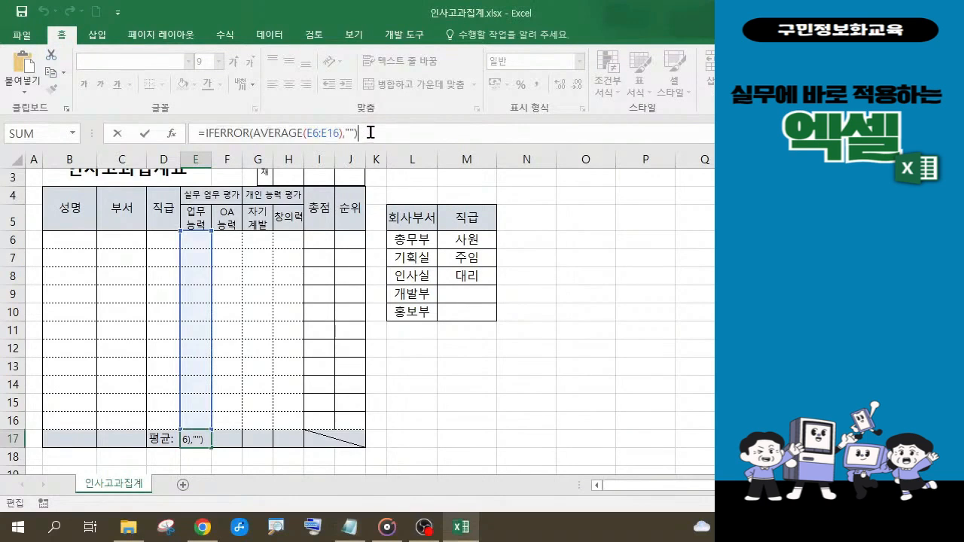
{"action": "key", "text": "Return"}
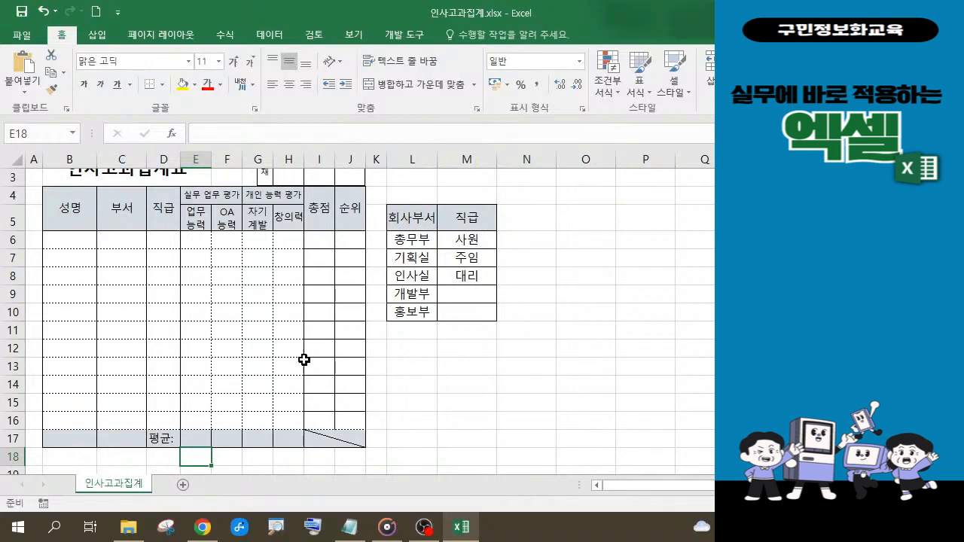
Step: Enter the first two employees' full names in the 성명 cells B6 and B7
{"action": "scroll", "coordinate": [194, 330], "scroll_direction": "up", "scroll_amount": 1}
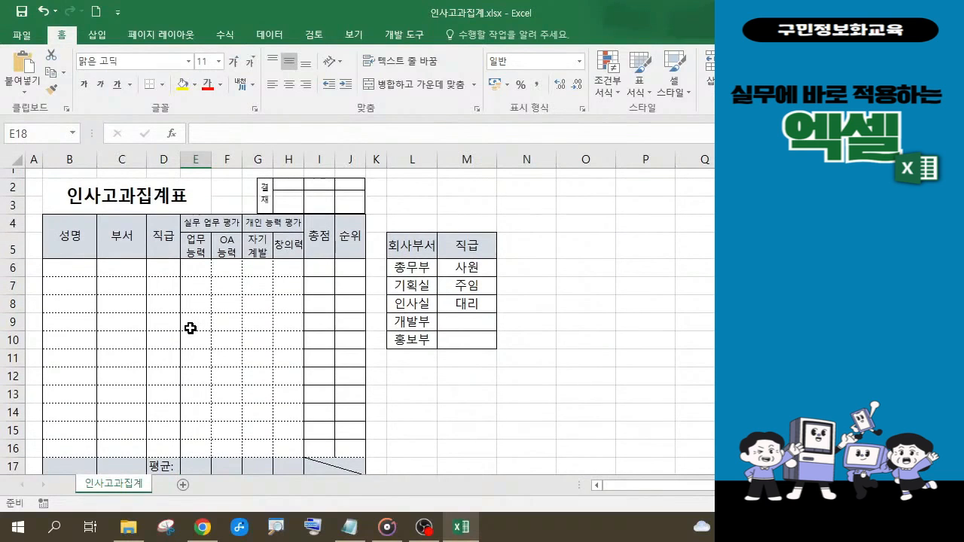
{"action": "left_click", "coordinate": [76, 267]}
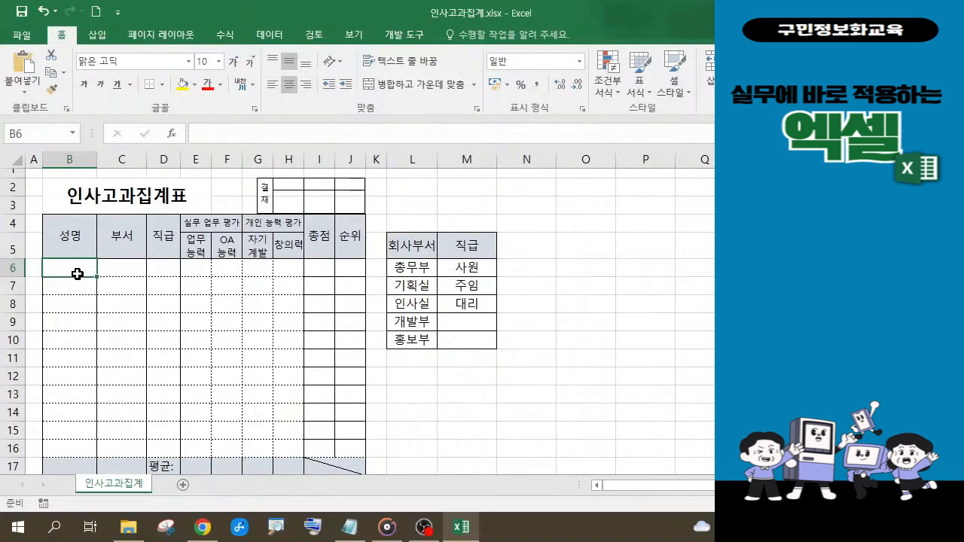
{"action": "type", "text": "d"}
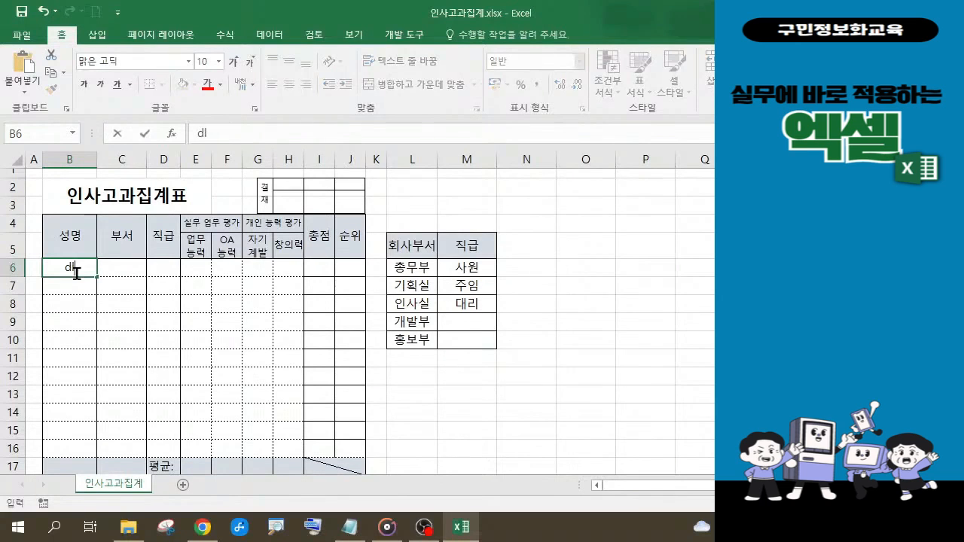
{"action": "key", "text": "BackSpace"}
{"action": "type", "text": "이연정"}
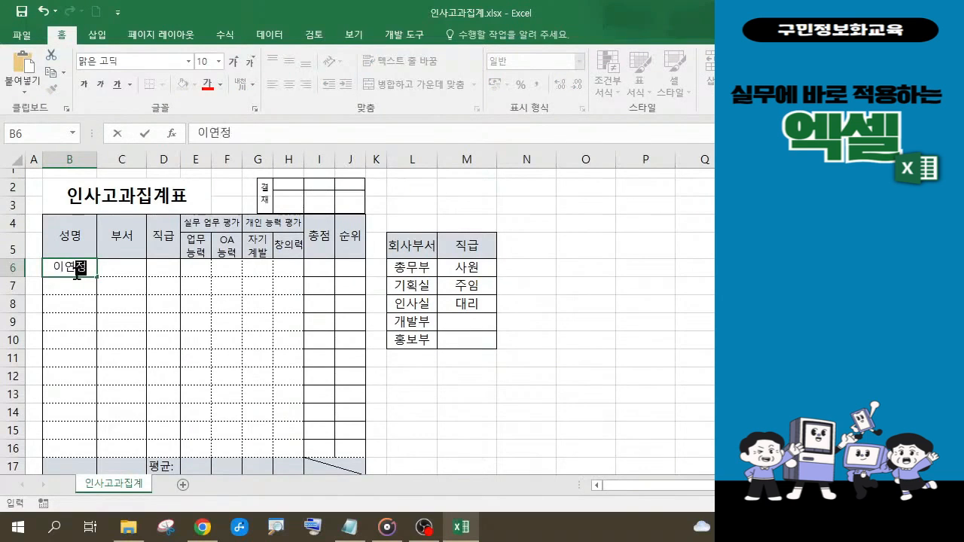
{"action": "key", "text": "Return"}
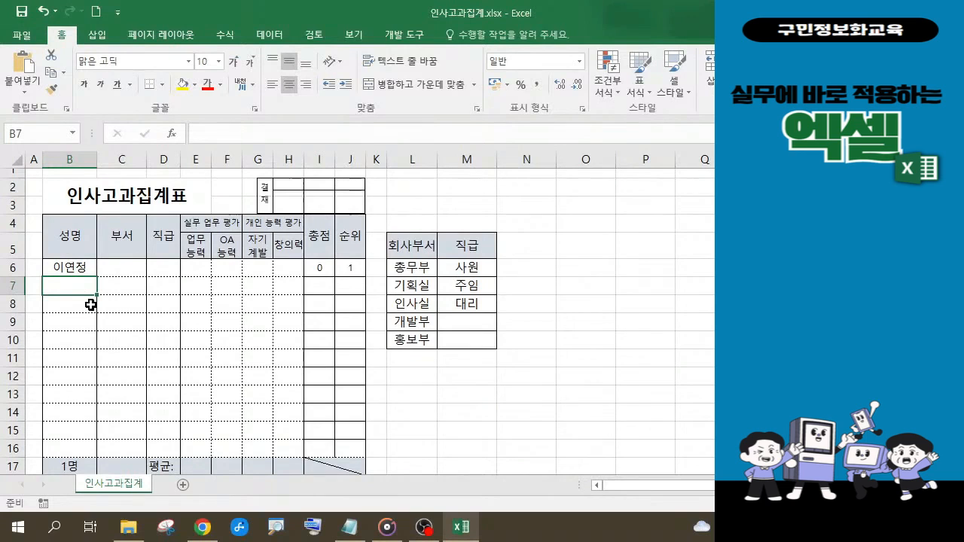
{"action": "type", "text": "김동건"}
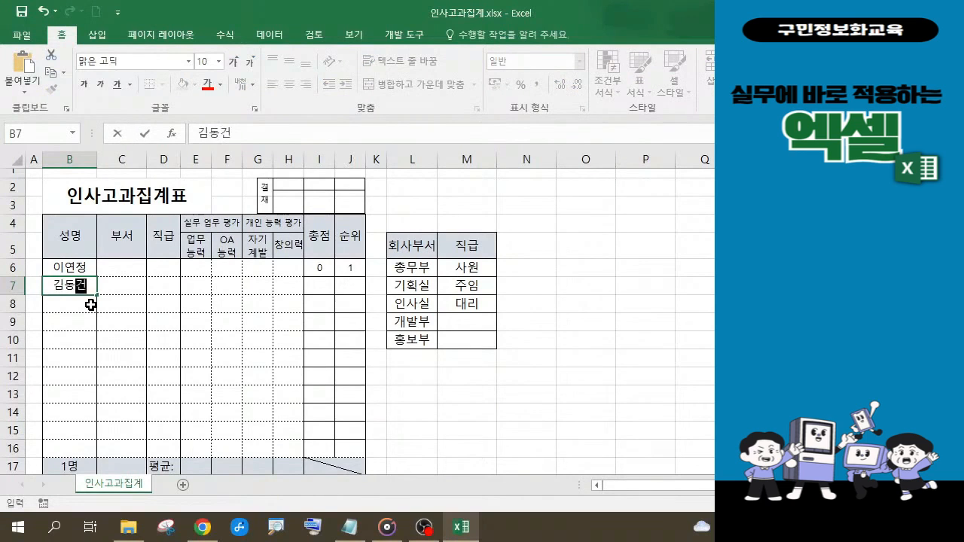
{"action": "key", "text": "Return"}
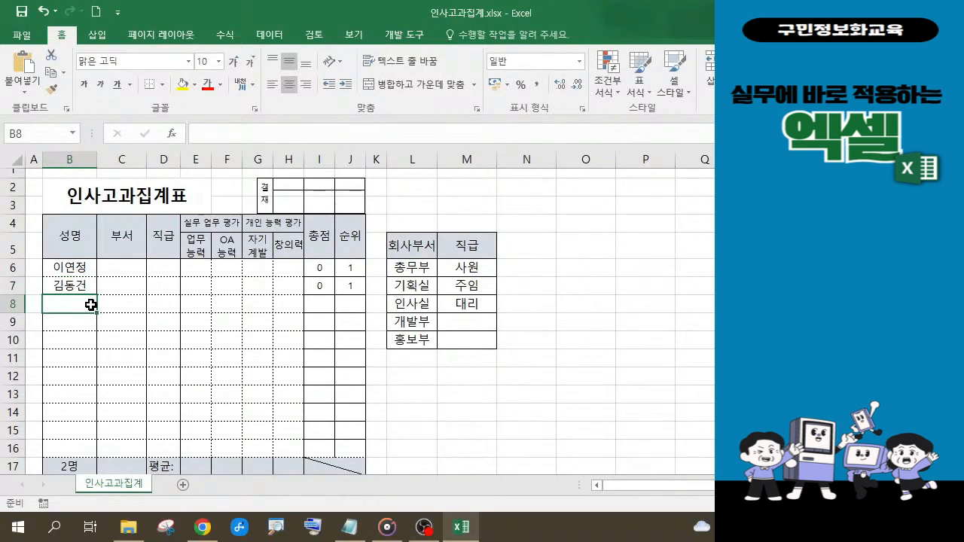
Step: Enter the names of the third and fourth employees in B8 and B9 of the 성명 column
{"action": "type", "text": "현"}
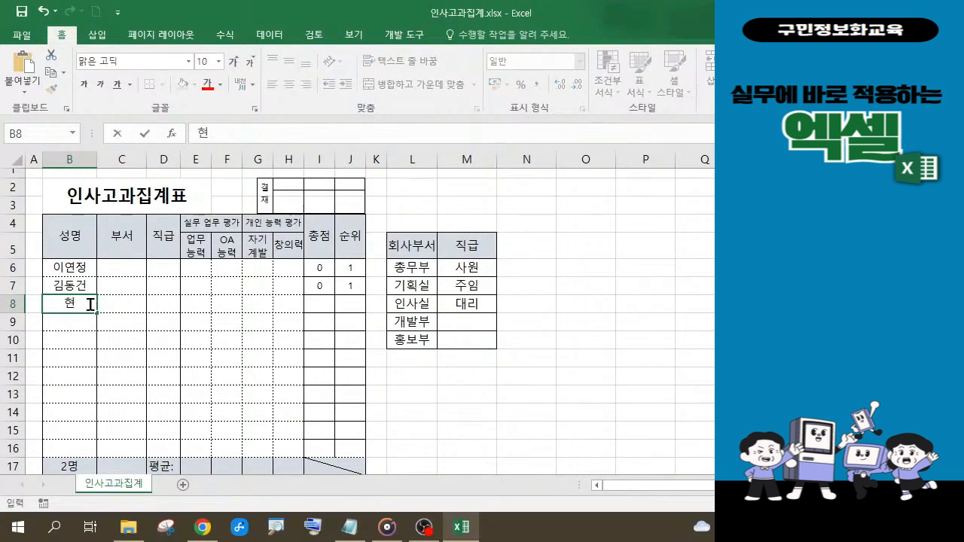
{"action": "type", "text": "민"}
{"action": "key", "text": "Return"}
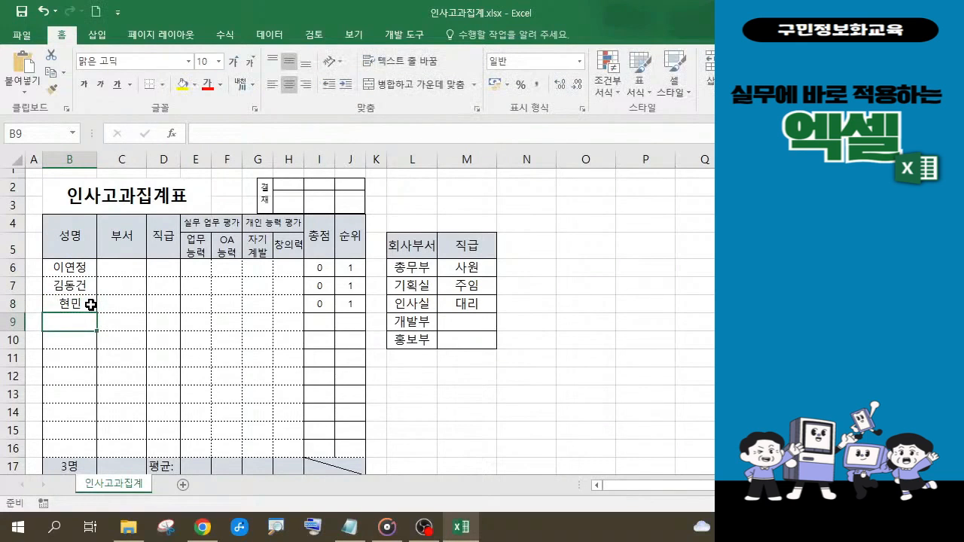
{"action": "type", "text": "ㄱ미"}
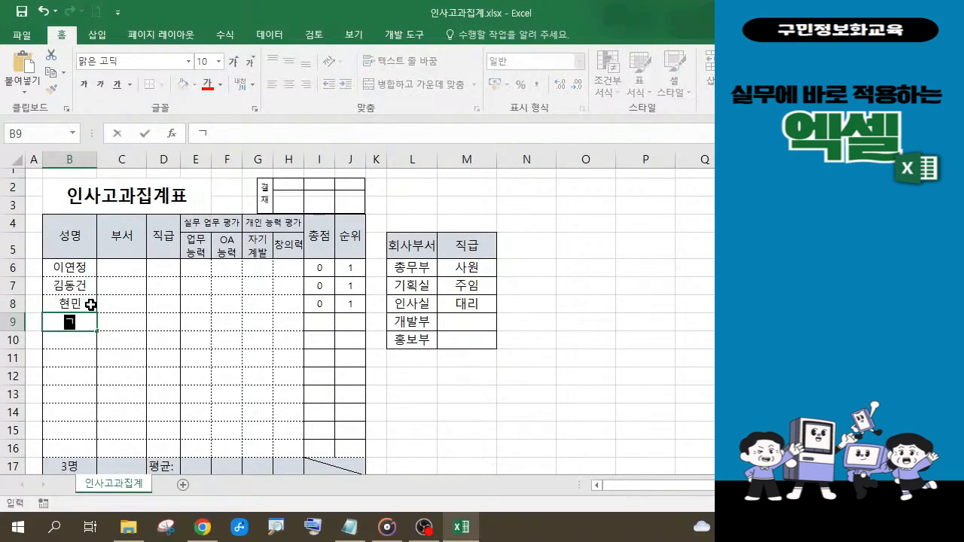
{"action": "key", "text": "BackSpace"}
{"action": "key", "text": "BackSpace"}
{"action": "key", "text": "BackSpace"}
{"action": "type", "text": "김가인"}
{"action": "key", "text": "Return"}
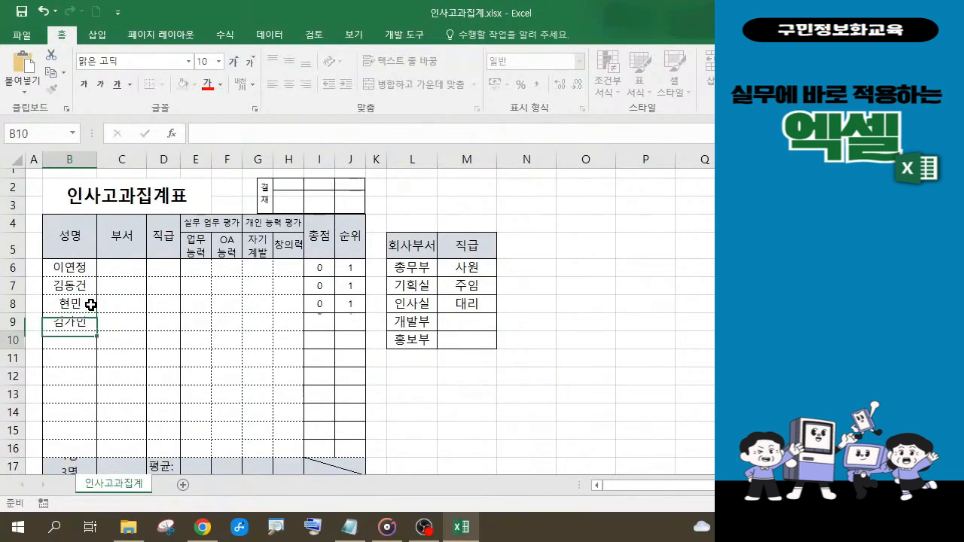
Step: Add three more employees' full names in the 성명 cells B10 through B12
{"action": "type", "text": "송유나"}
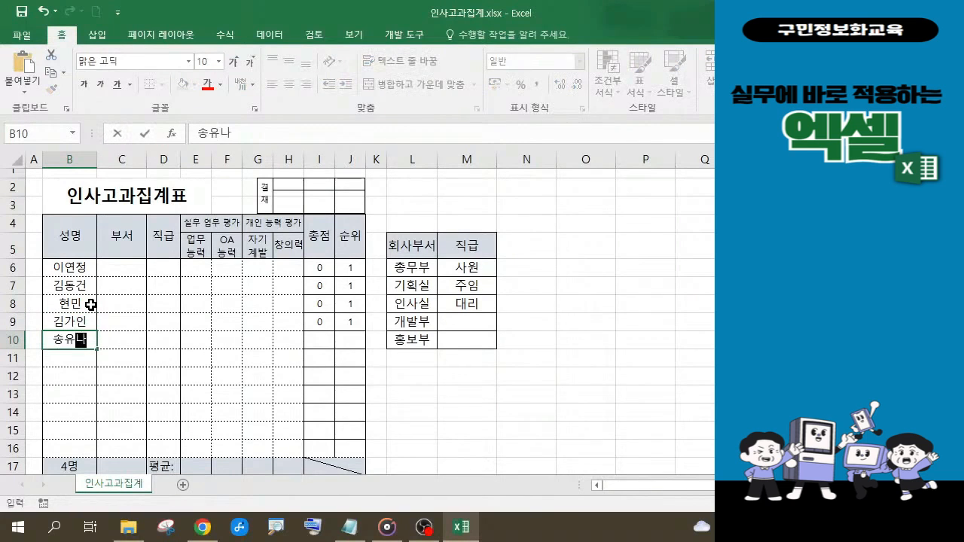
{"action": "key", "text": "Return"}
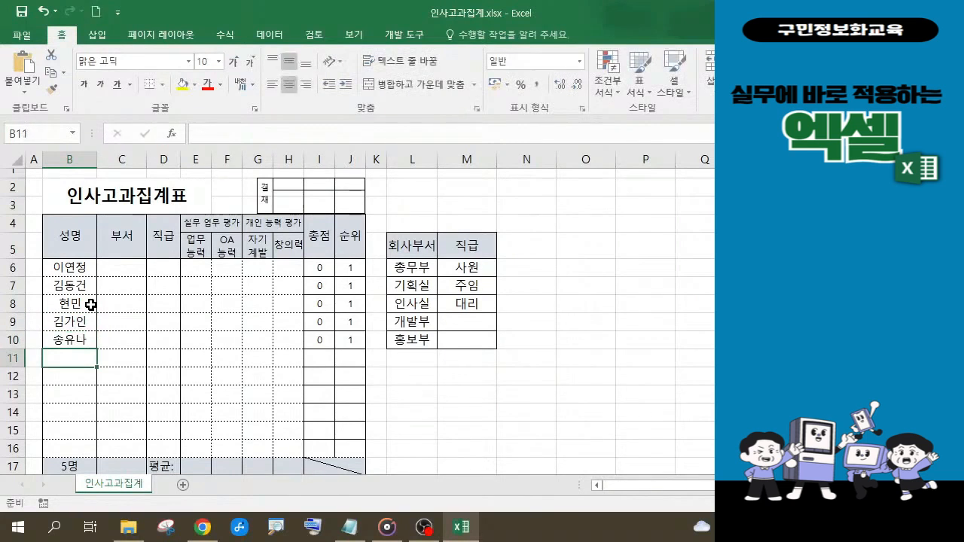
{"action": "type", "text": "최"}
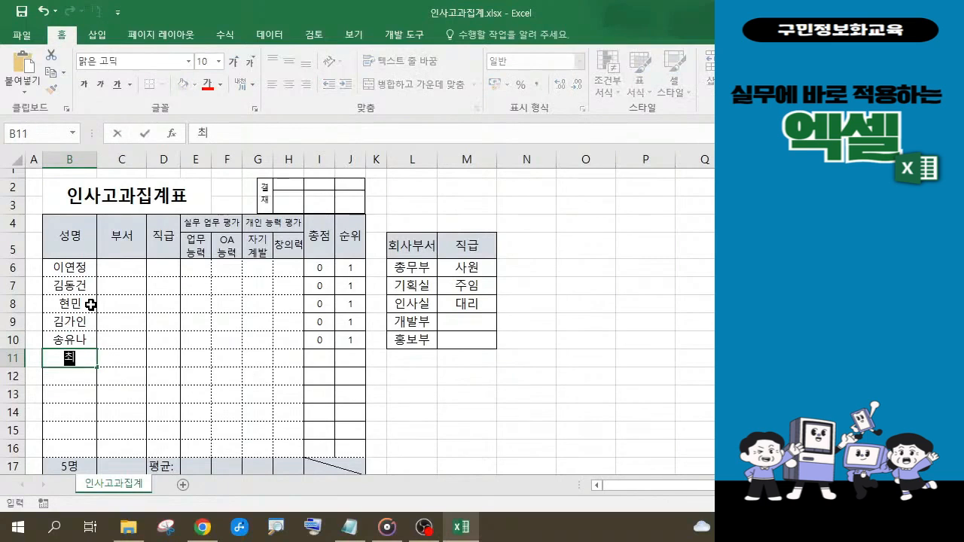
{"action": "type", "text": "ㅅㅜ희"}
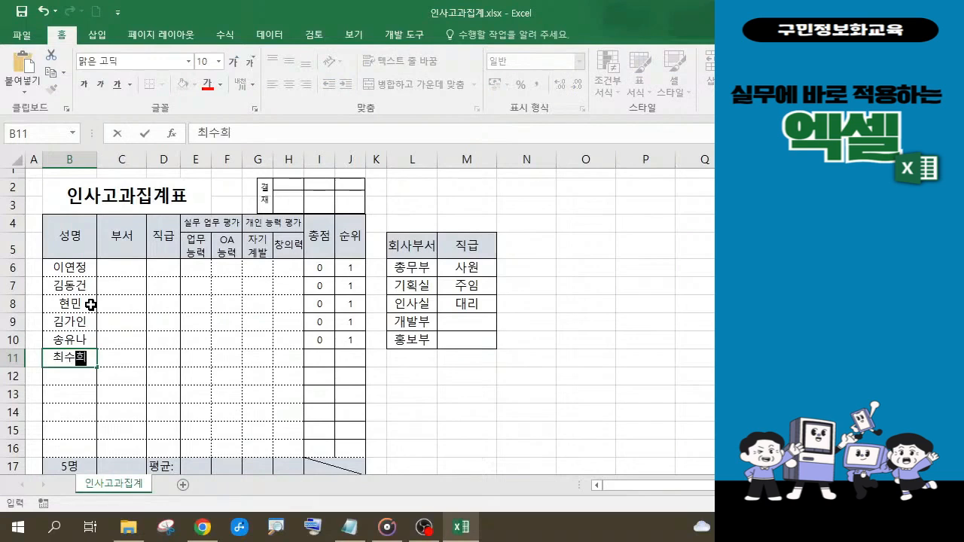
{"action": "key", "text": "Return"}
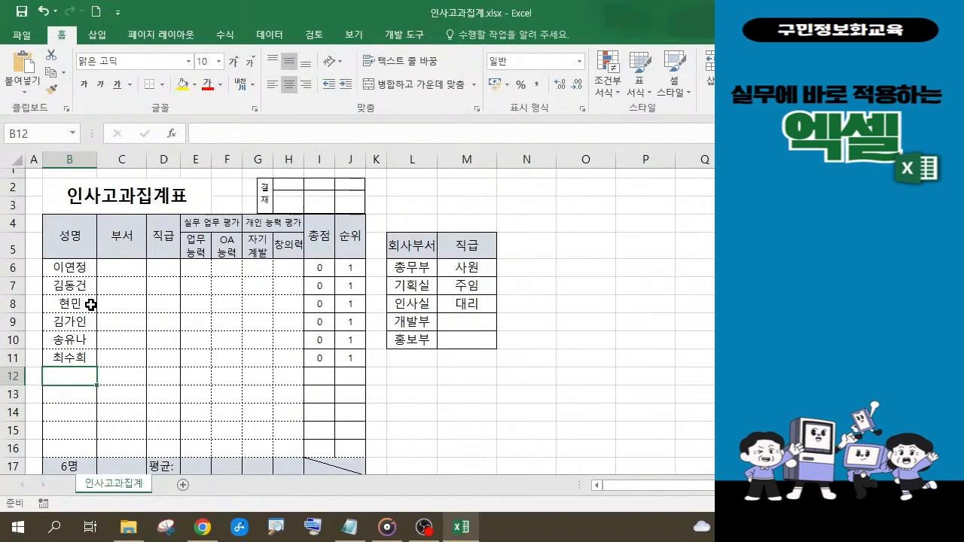
{"action": "type", "text": "한명"}
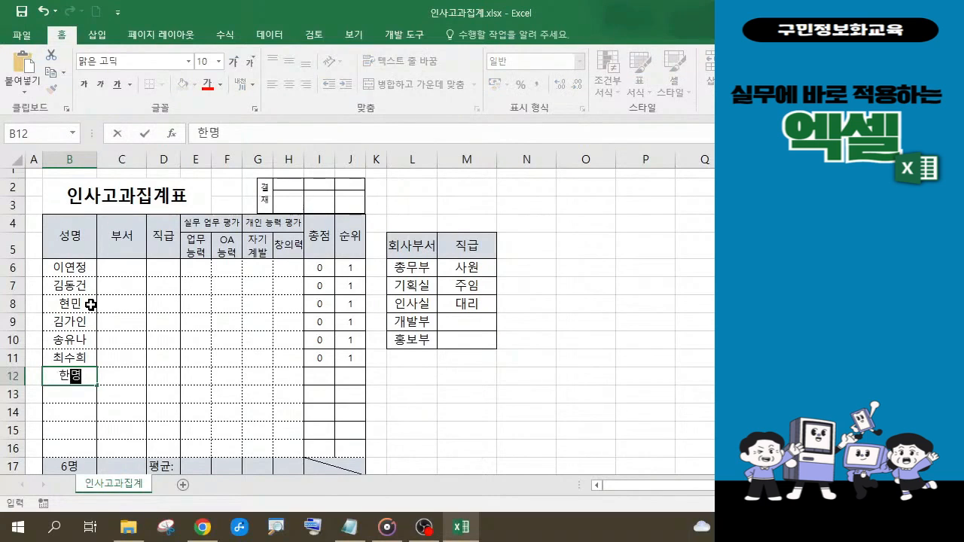
{"action": "type", "text": "수"}
{"action": "key", "text": "Return"}
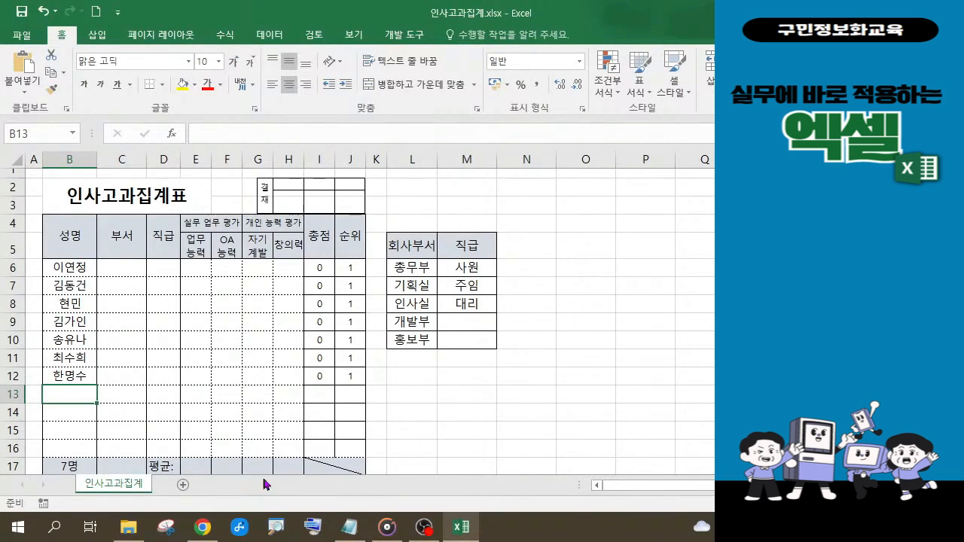
Step: Start a data validation rule for the 부서 cells C6:C16 and set its allowed type to 목록
{"action": "left_click", "coordinate": [348, 527]}
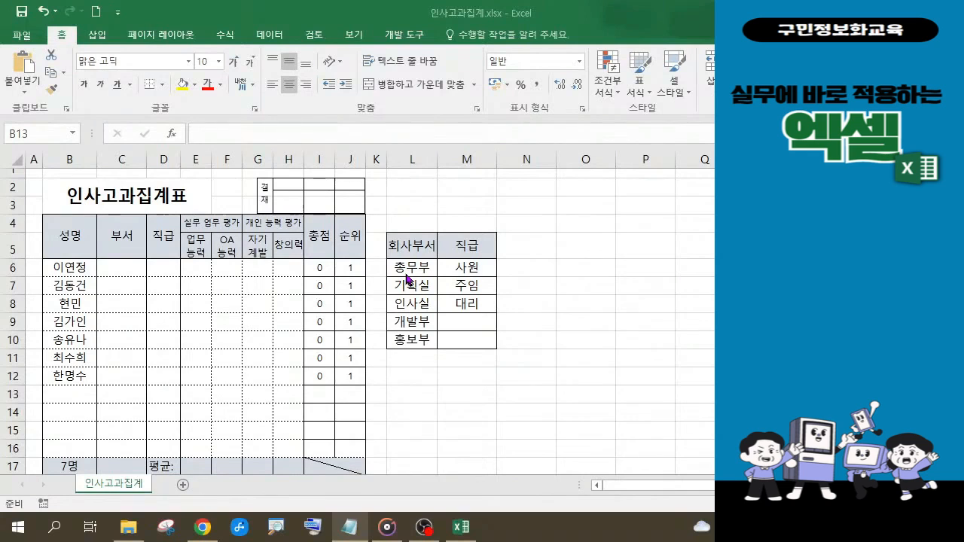
{"action": "left_click", "coordinate": [124, 268]}
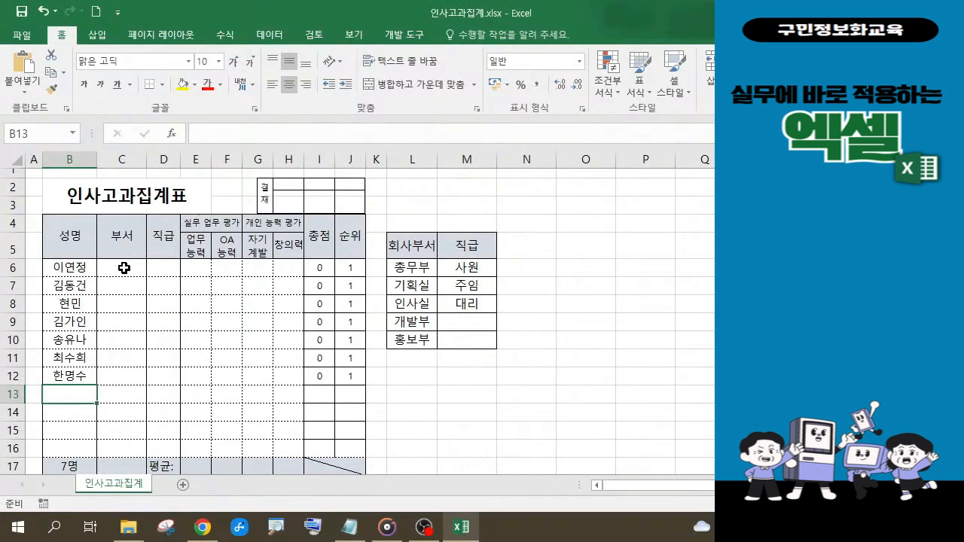
{"action": "left_click", "coordinate": [124, 268]}
{"action": "left_click_drag", "start_coordinate": [125, 268], "coordinate": [121, 447]}
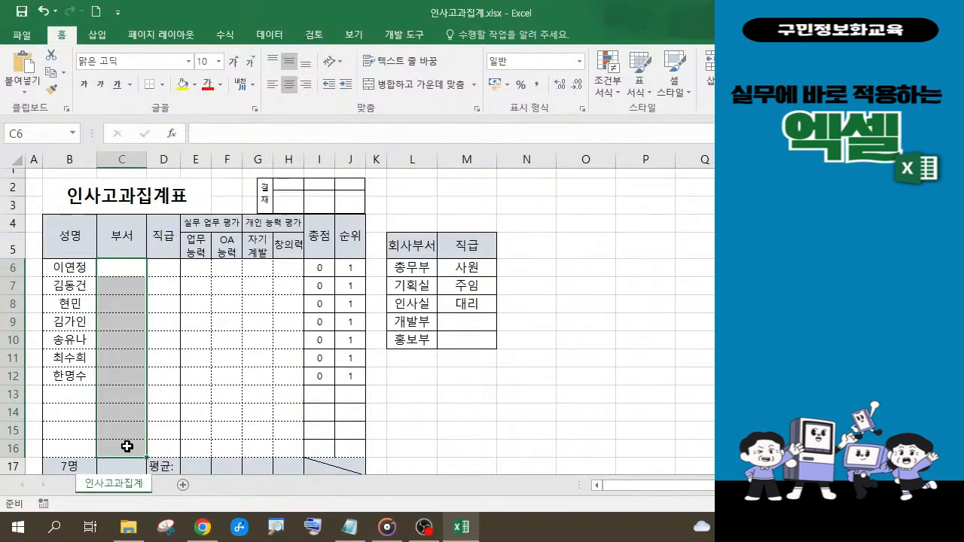
{"action": "left_click", "coordinate": [286, 42]}
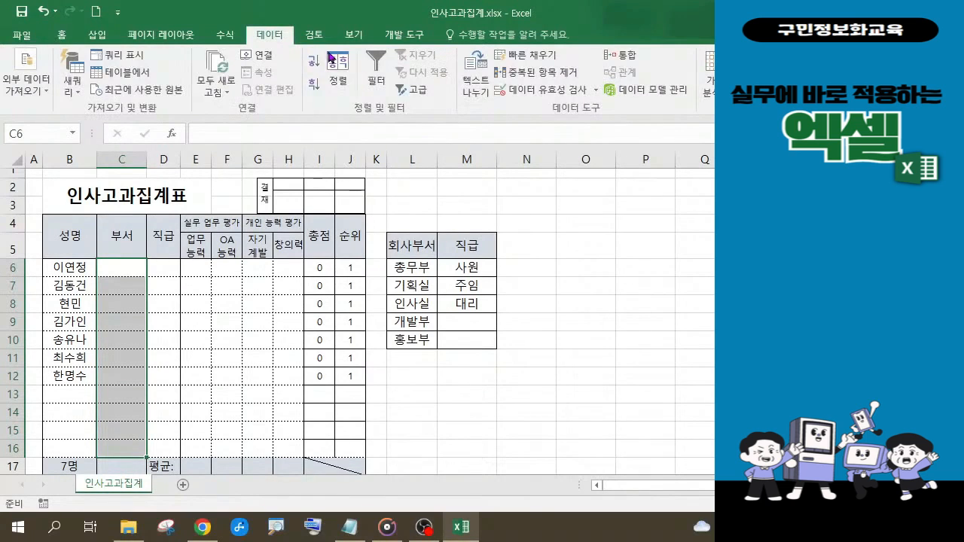
{"action": "left_click", "coordinate": [548, 95]}
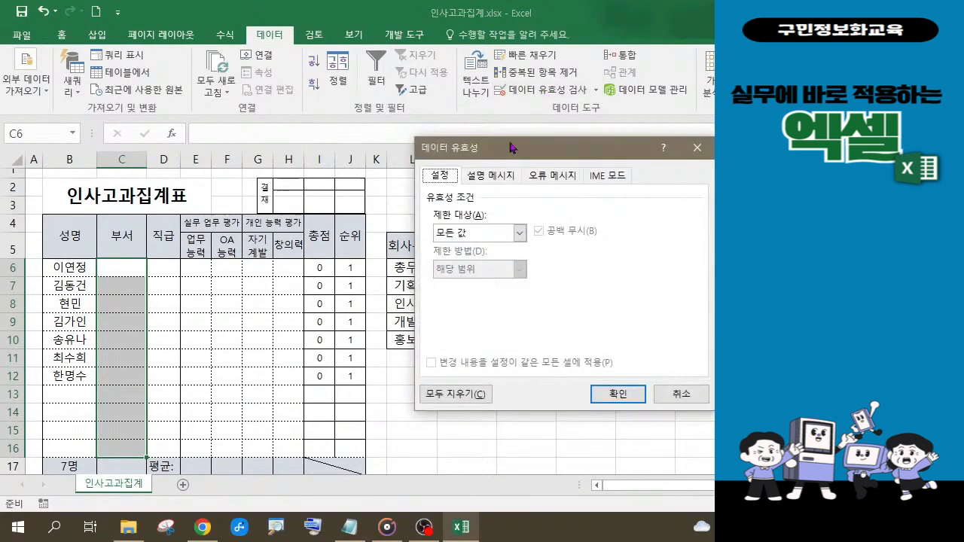
{"action": "left_click_drag", "start_coordinate": [518, 136], "coordinate": [549, 151]}
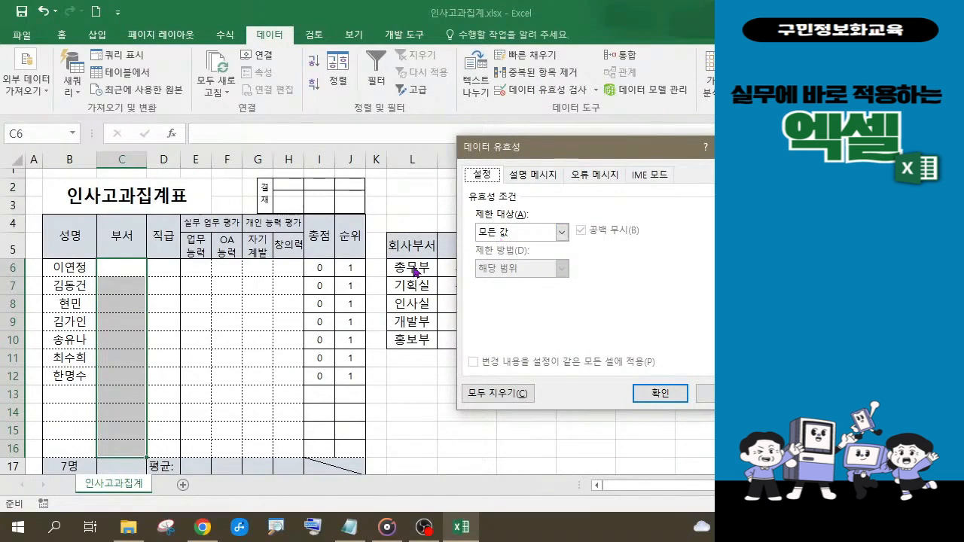
{"action": "left_click", "coordinate": [561, 232]}
{"action": "left_click", "coordinate": [483, 285]}
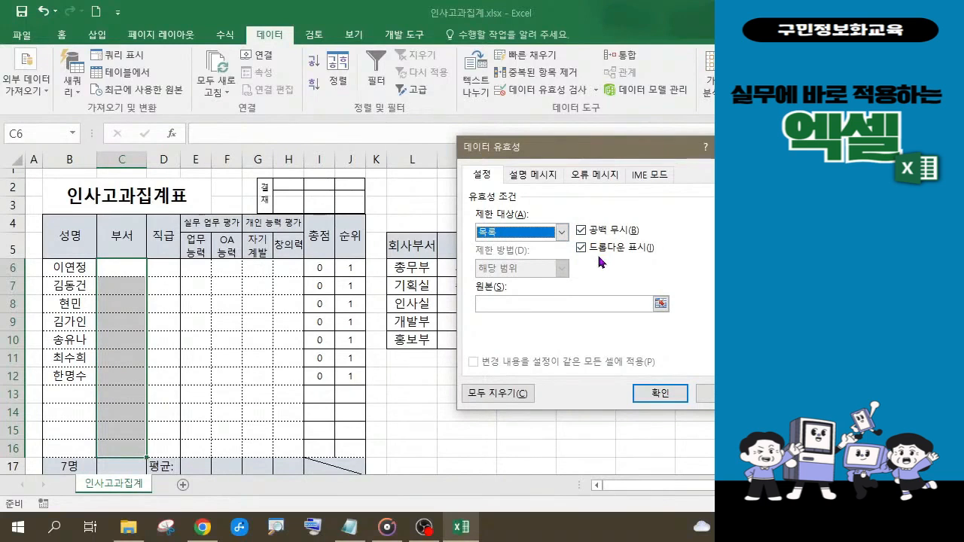
Step: Set the list source to the 회사부서 entries =$L$6:$L$10 and apply the validation rule
{"action": "left_click", "coordinate": [510, 303]}
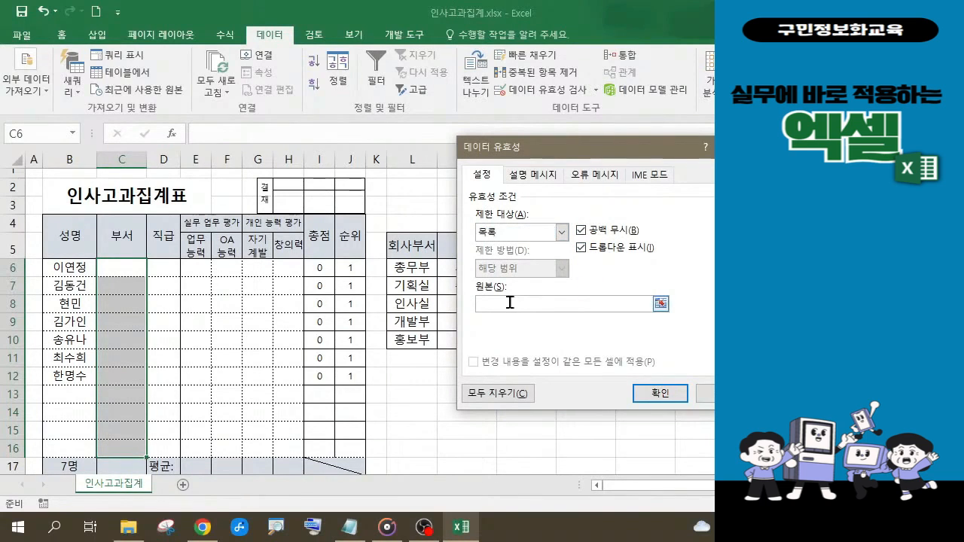
{"action": "left_click", "coordinate": [418, 267]}
{"action": "left_click_drag", "start_coordinate": [418, 267], "coordinate": [419, 341]}
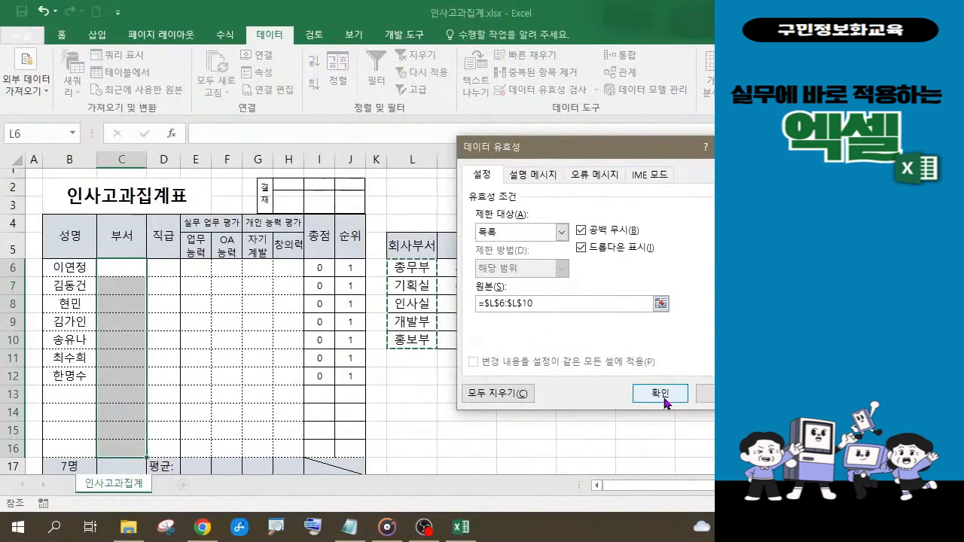
{"action": "left_click", "coordinate": [687, 533]}
Step: Choose 총무부 from the dropdown list as the 부서 in C6, and select C7
{"action": "scroll", "coordinate": [125, 294], "scroll_direction": "down", "scroll_amount": 1}
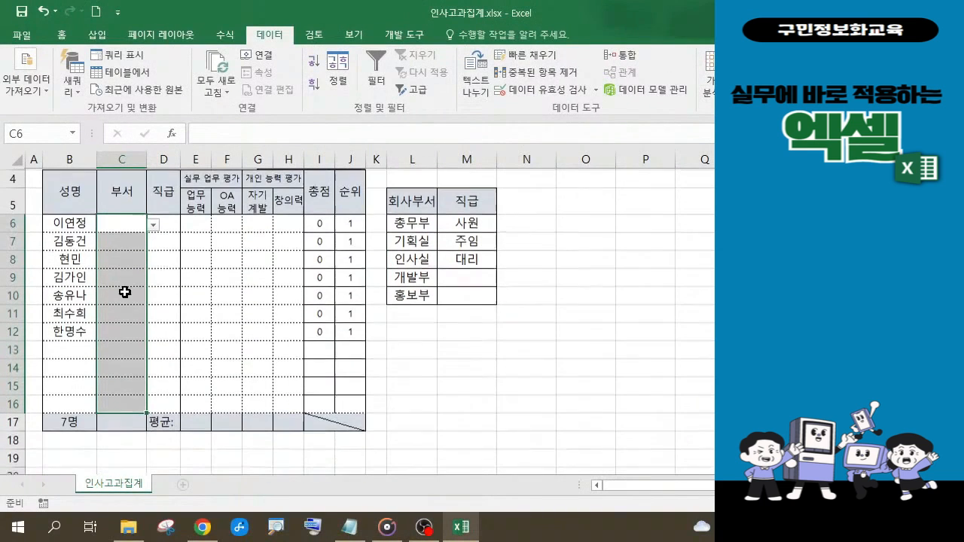
{"action": "left_click", "coordinate": [154, 224]}
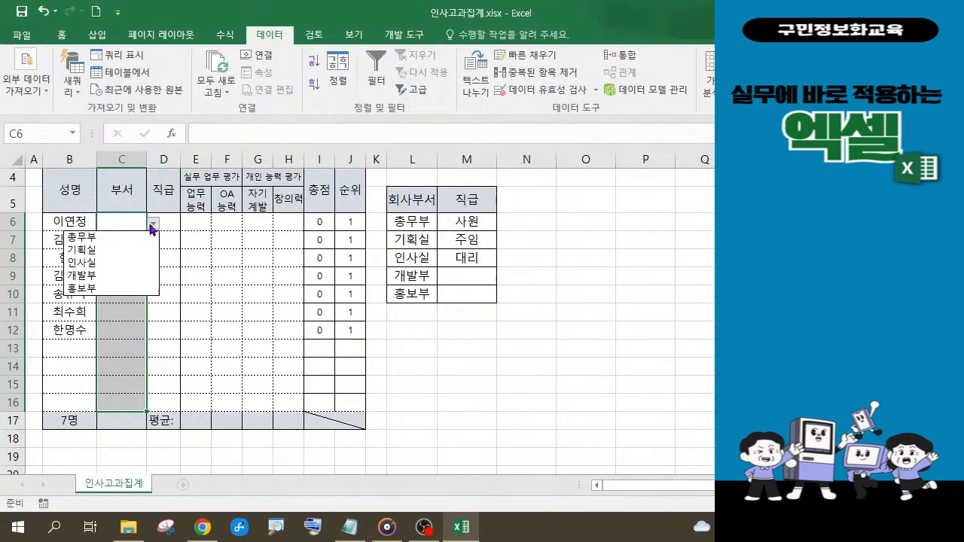
{"action": "left_click", "coordinate": [84, 237]}
{"action": "left_click", "coordinate": [117, 247]}
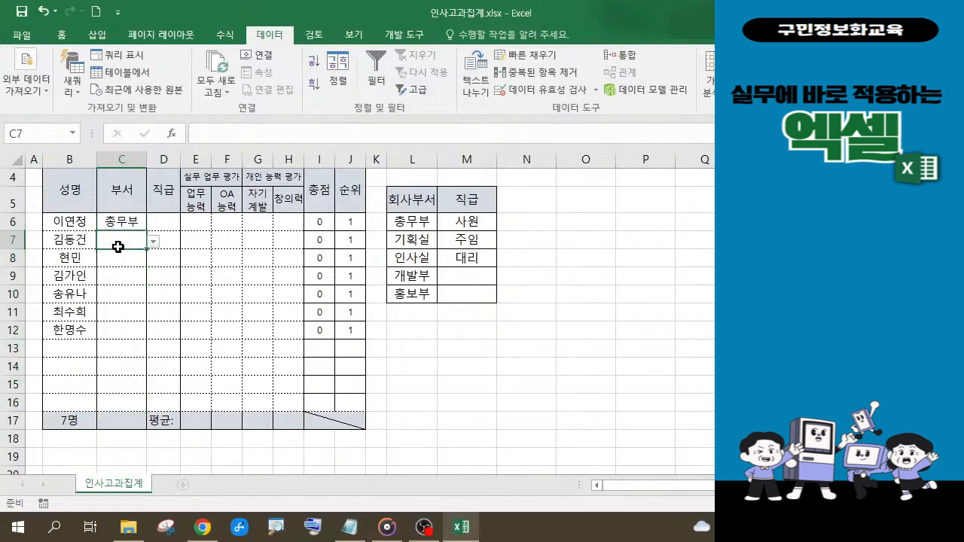
Step: Choose 기획실, 인사실 and 개발부 from the dropdown lists as the 부서 in C7, C8 and C9
{"action": "left_click", "coordinate": [155, 242]}
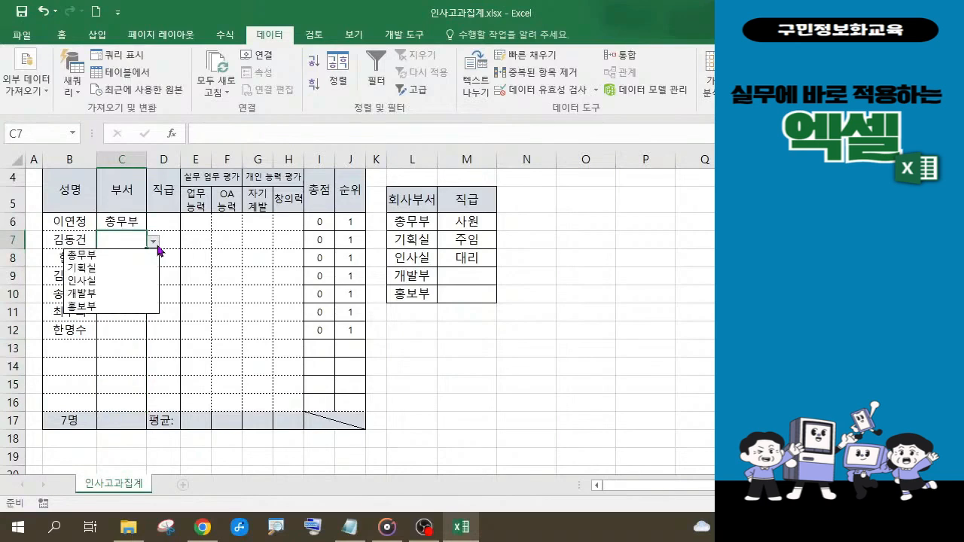
{"action": "left_click", "coordinate": [83, 267]}
{"action": "left_click", "coordinate": [131, 263]}
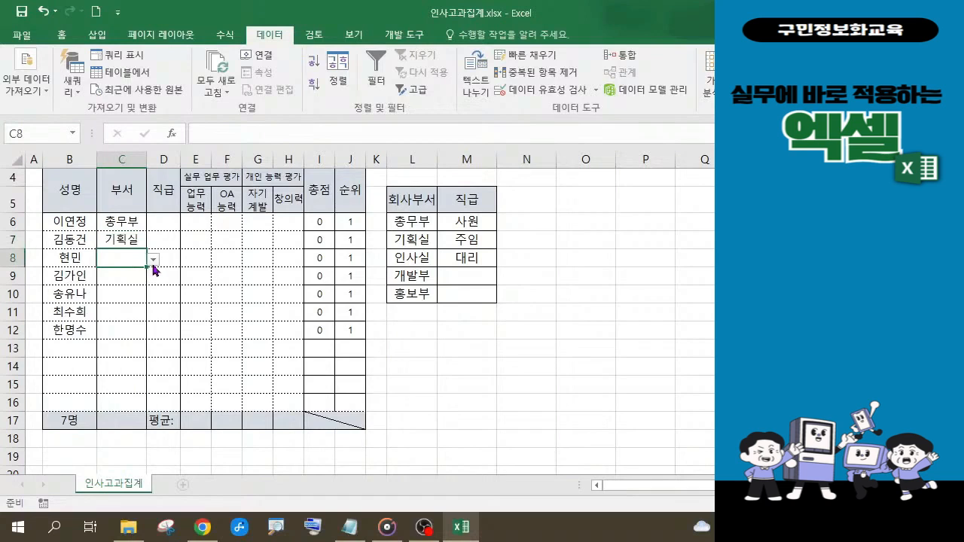
{"action": "left_click", "coordinate": [154, 259]}
{"action": "left_click", "coordinate": [86, 299]}
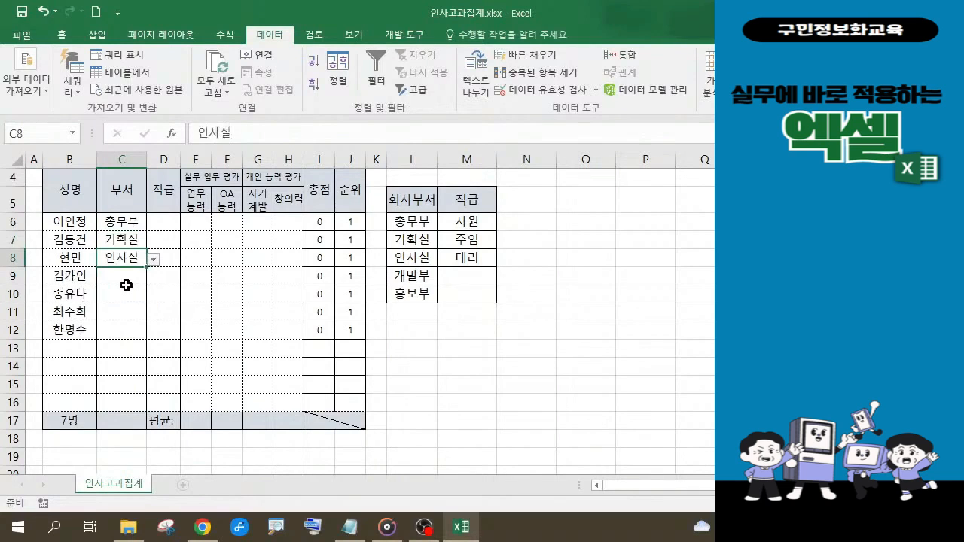
{"action": "left_click", "coordinate": [128, 278]}
{"action": "left_click", "coordinate": [154, 279]}
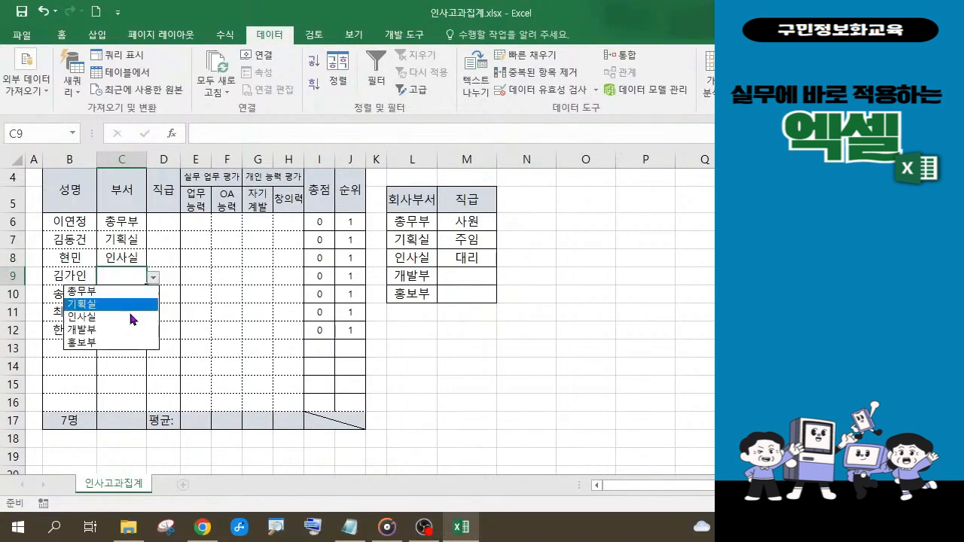
{"action": "left_click", "coordinate": [82, 329]}
Step: Choose 홍보부 in C10, 인사실 in C11 and 홍보부 in C12 from the 부서 dropdown lists
{"action": "left_click", "coordinate": [125, 301]}
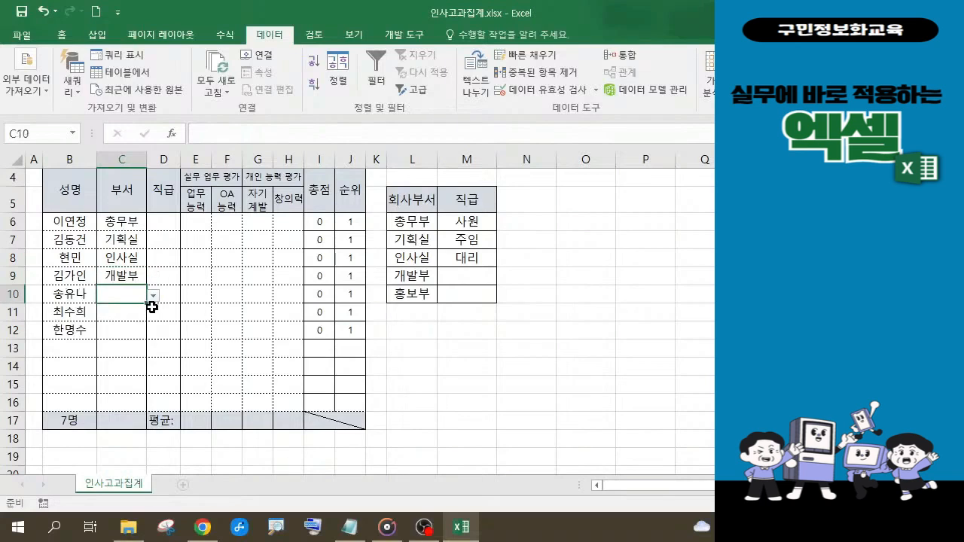
{"action": "left_click", "coordinate": [154, 295]}
{"action": "left_click", "coordinate": [92, 362]}
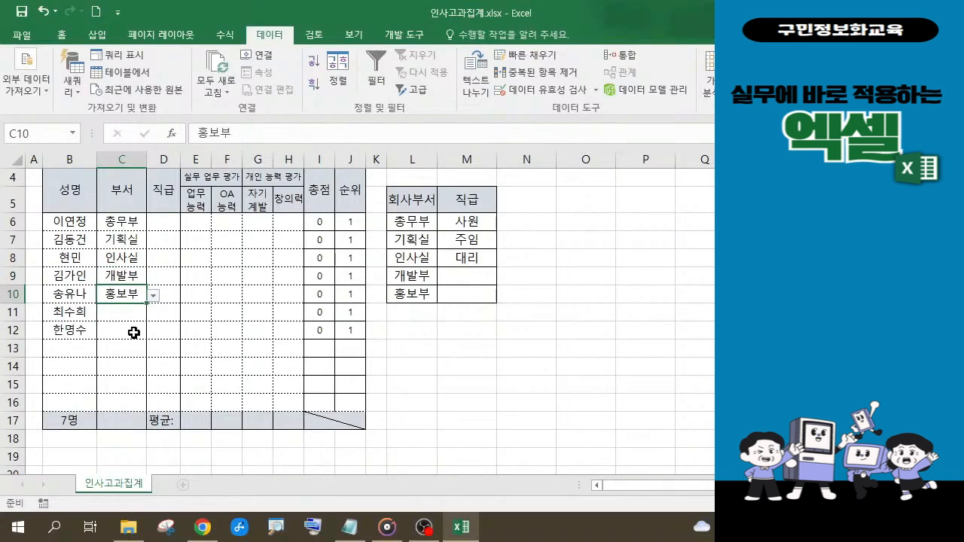
{"action": "left_click", "coordinate": [133, 315]}
{"action": "left_click", "coordinate": [153, 313]}
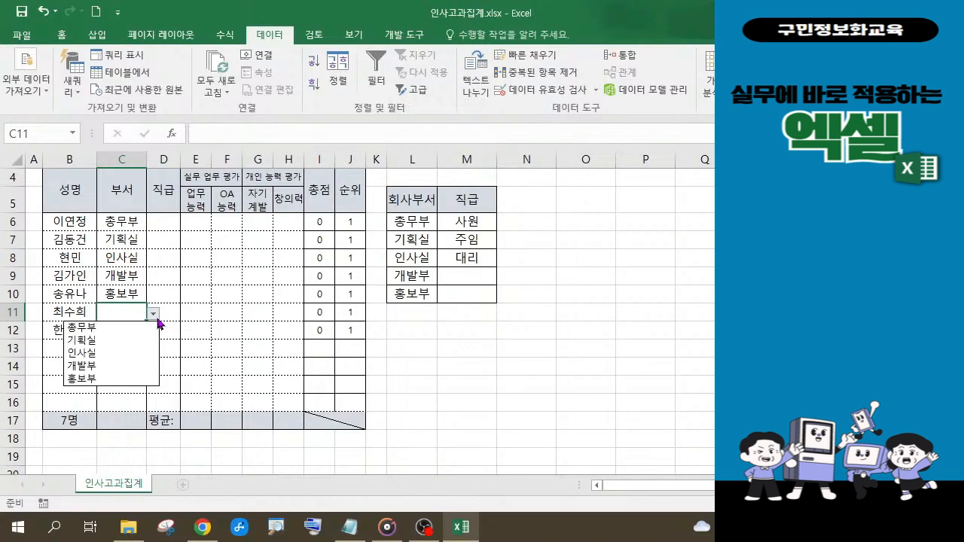
{"action": "left_click", "coordinate": [120, 352]}
{"action": "left_click", "coordinate": [134, 333]}
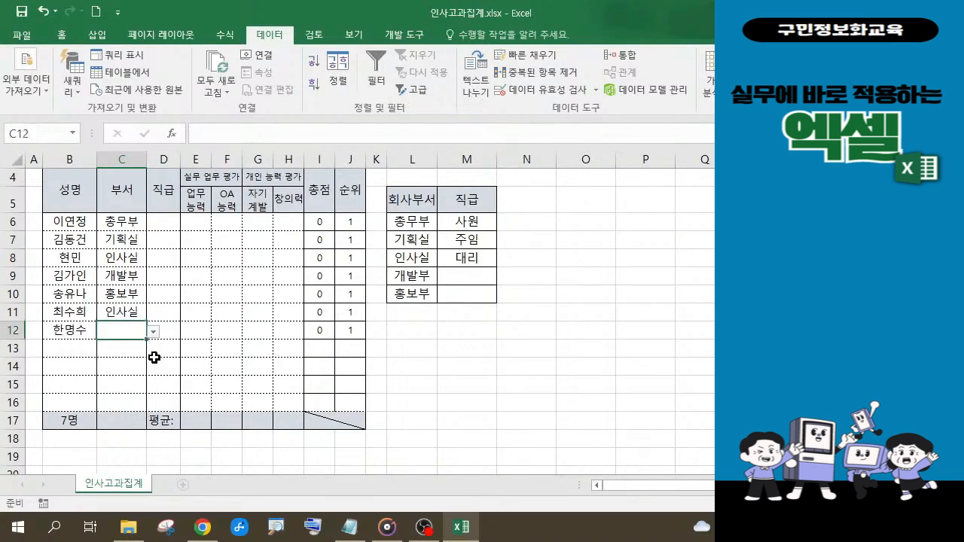
{"action": "left_click", "coordinate": [154, 331]}
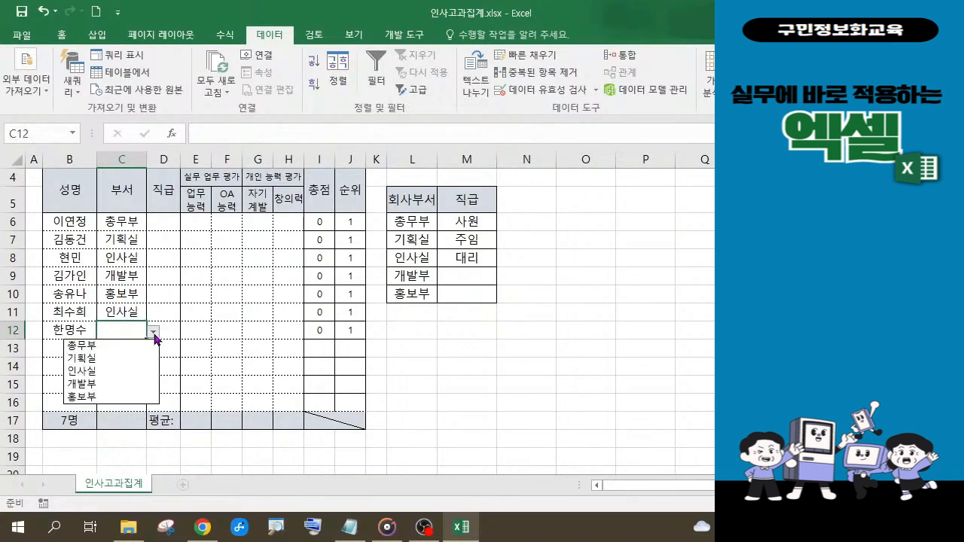
{"action": "left_click", "coordinate": [123, 397]}
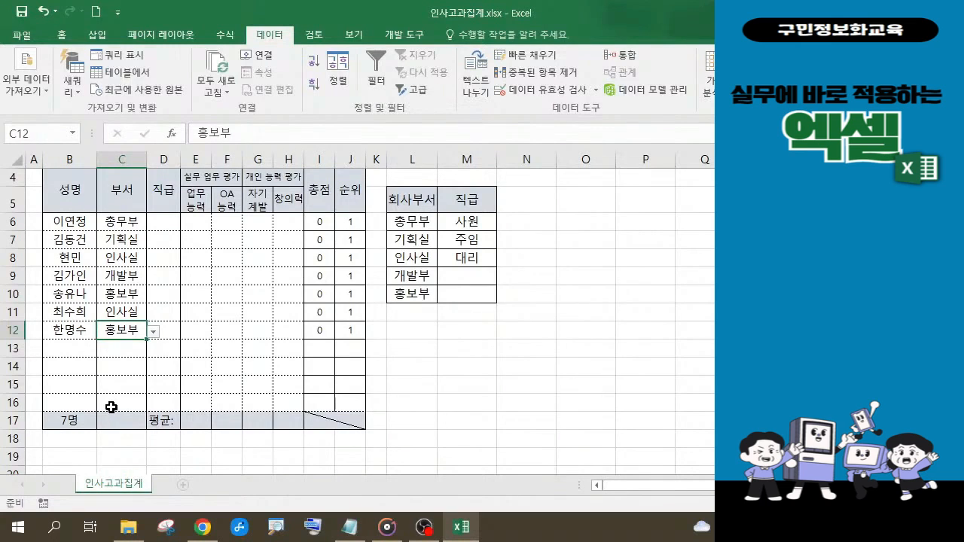
{"action": "left_click", "coordinate": [166, 225]}
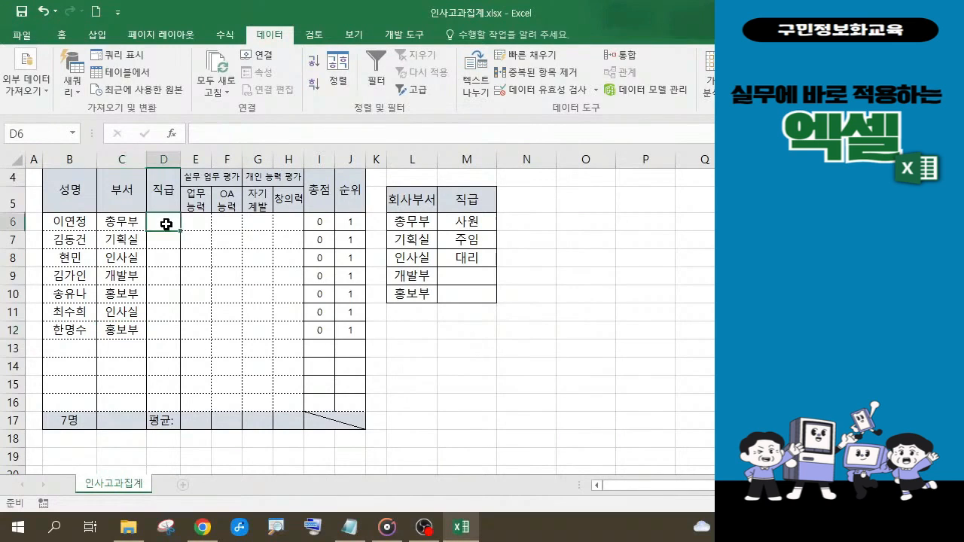
{"action": "mouse_move", "coordinate": [166, 224]}
{"action": "left_mouse_down"}
{"action": "mouse_move", "coordinate": [164, 336]}
{"action": "mouse_move", "coordinate": [172, 221]}
{"action": "left_mouse_up"}
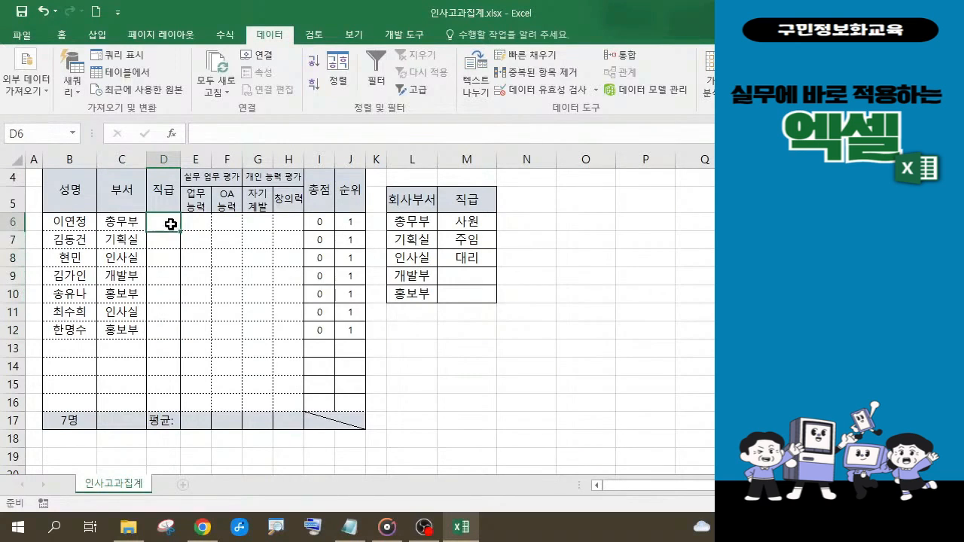
{"action": "left_click", "coordinate": [348, 527]}
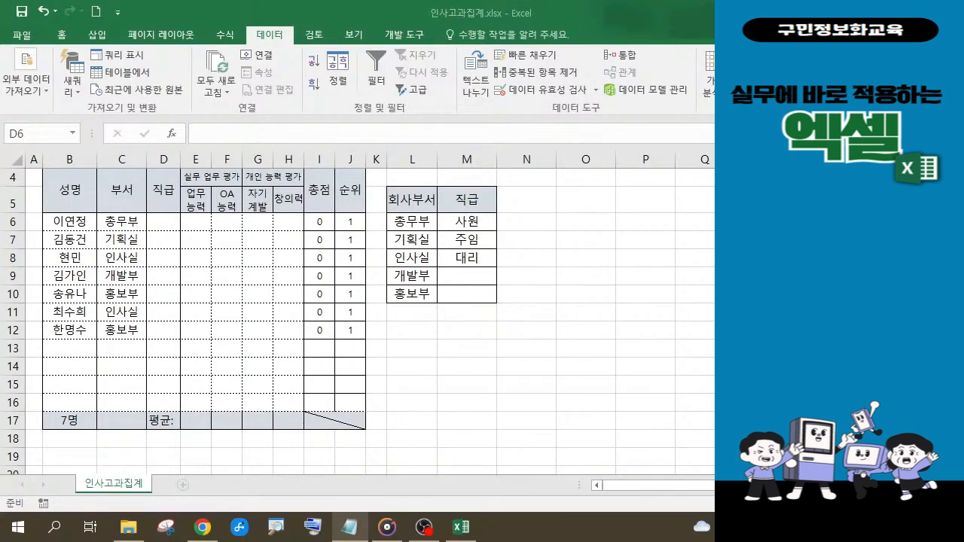
Step: Set up a data validation rule for the 직급 cells D6:D16 that allows 목록 with the source =$M$6:$M$8
{"action": "left_click", "coordinate": [171, 224]}
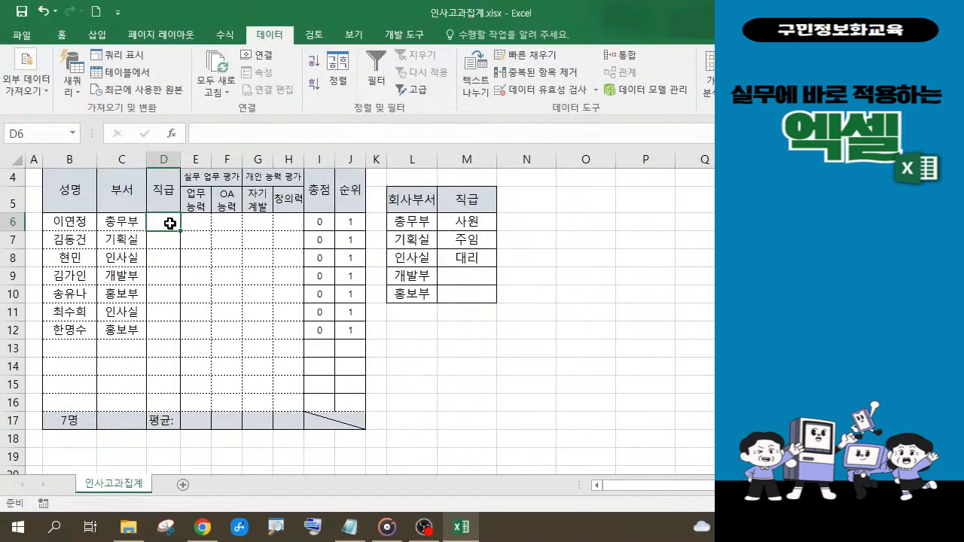
{"action": "left_click_drag", "start_coordinate": [170, 224], "coordinate": [161, 406]}
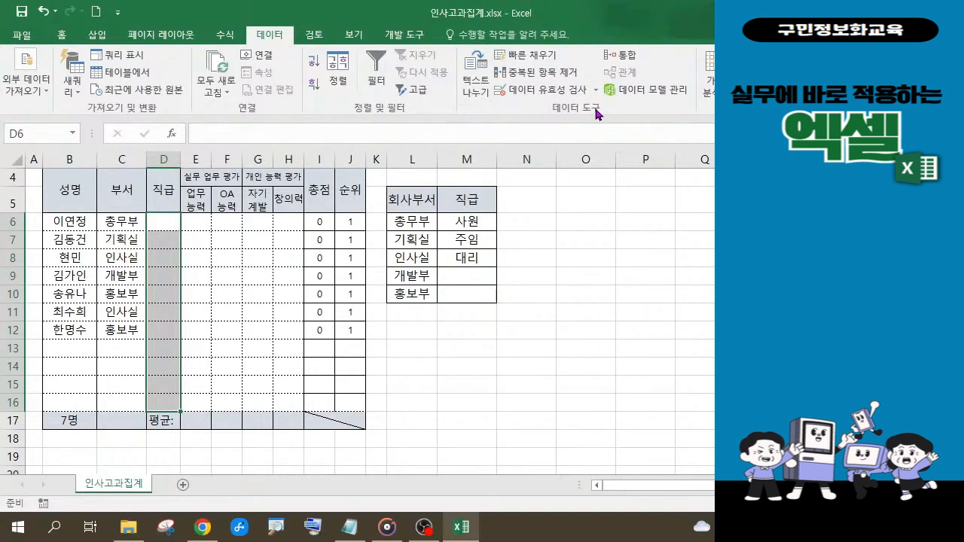
{"action": "left_click", "coordinate": [541, 90]}
{"action": "left_click_drag", "start_coordinate": [551, 175], "coordinate": [191, 154]}
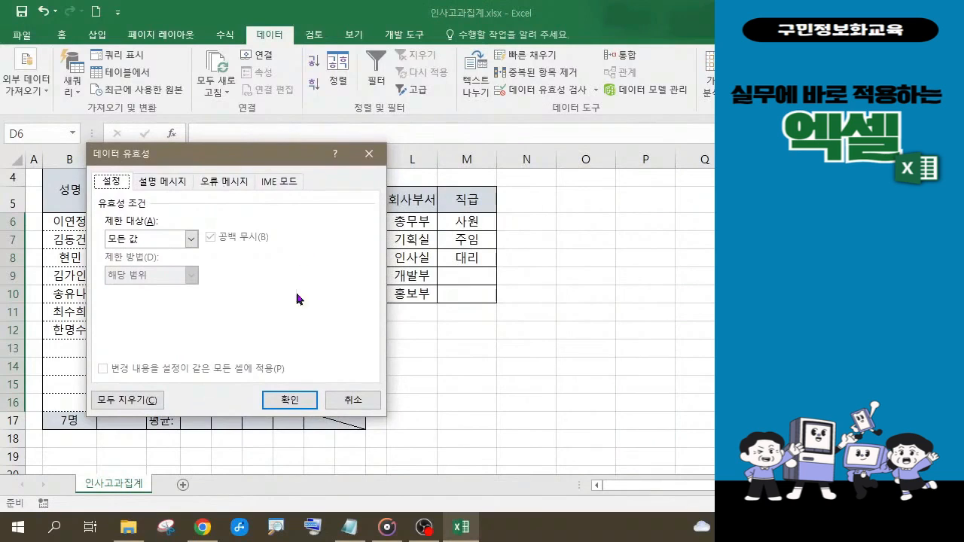
{"action": "left_click", "coordinate": [191, 239]}
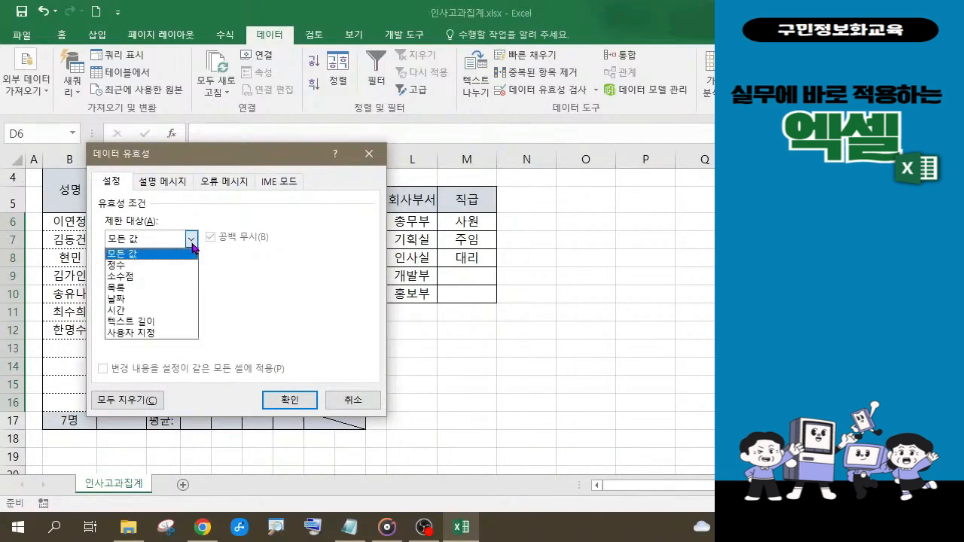
{"action": "left_click", "coordinate": [140, 290]}
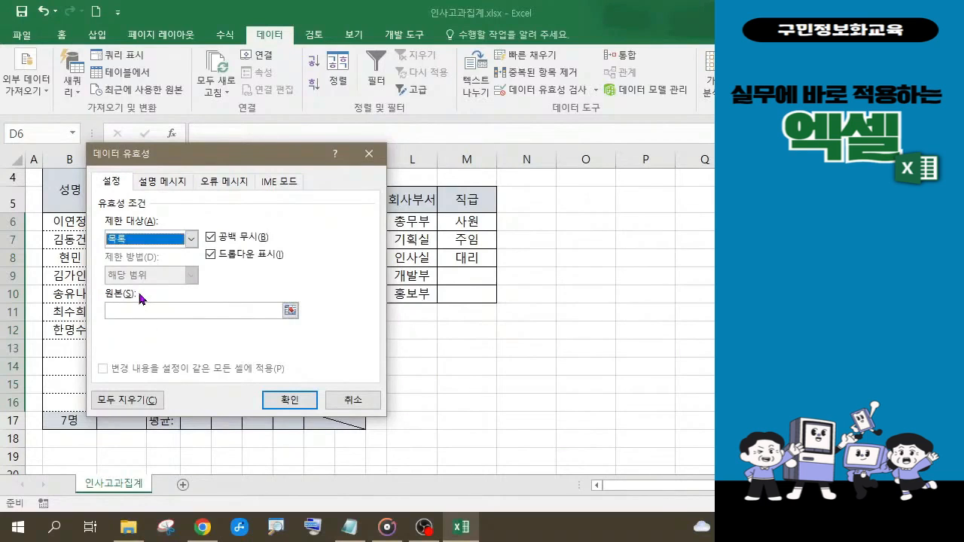
{"action": "left_click", "coordinate": [129, 310]}
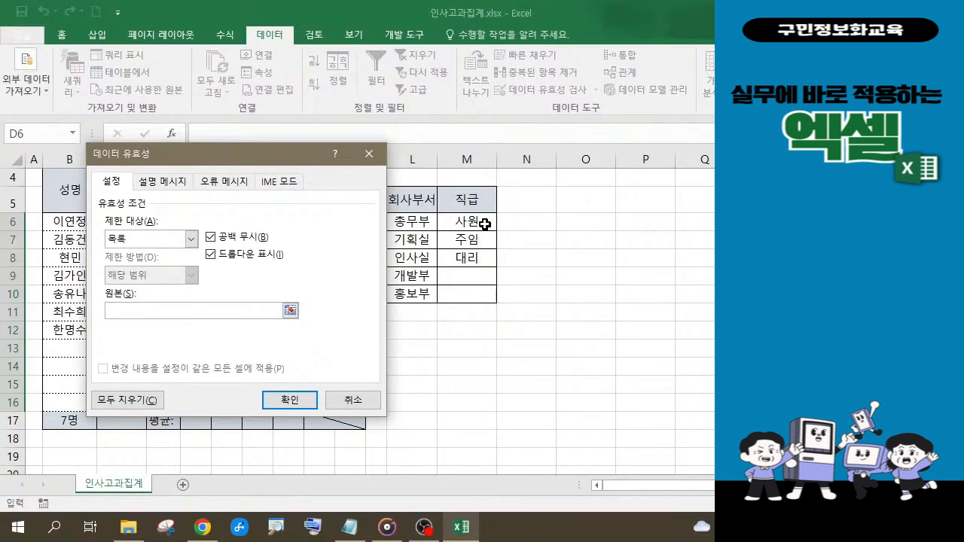
{"action": "left_click_drag", "start_coordinate": [485, 223], "coordinate": [477, 257]}
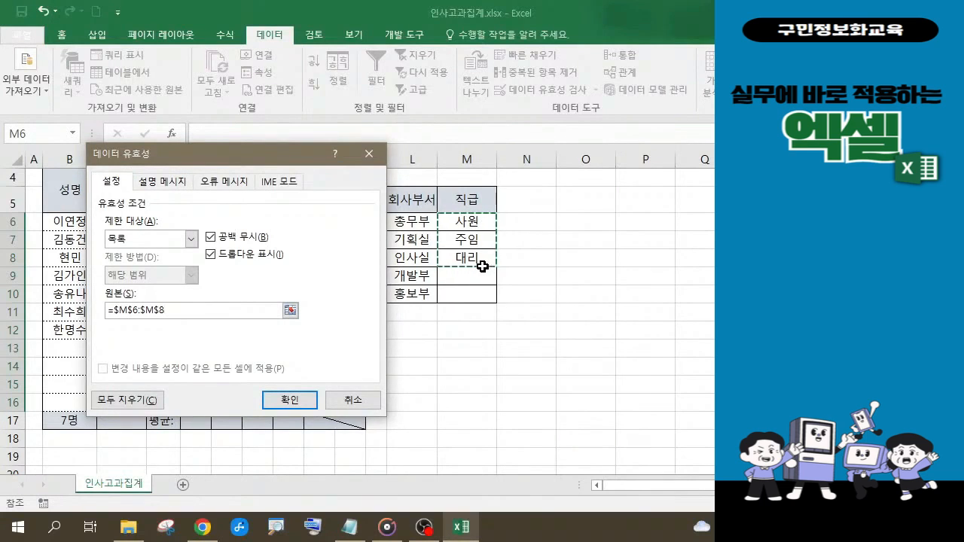
{"action": "left_click_drag", "start_coordinate": [276, 155], "coordinate": [311, 133]}
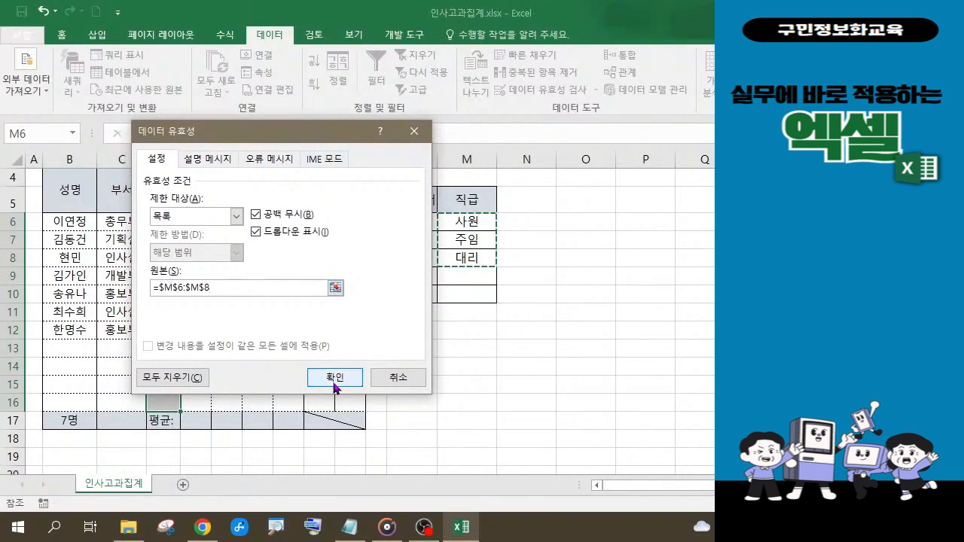
{"action": "left_click_drag", "start_coordinate": [249, 136], "coordinate": [417, 138]}
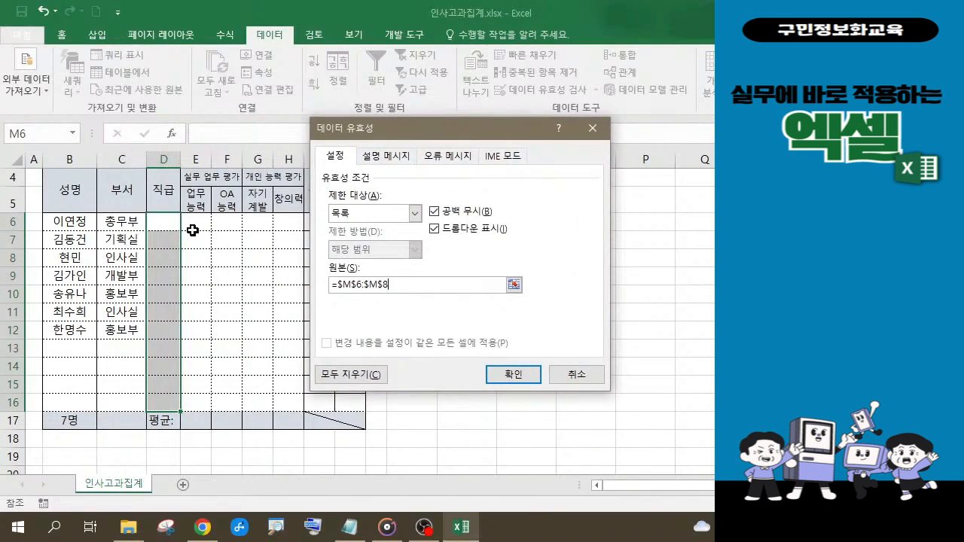
{"action": "left_click_drag", "start_coordinate": [464, 133], "coordinate": [428, 158]}
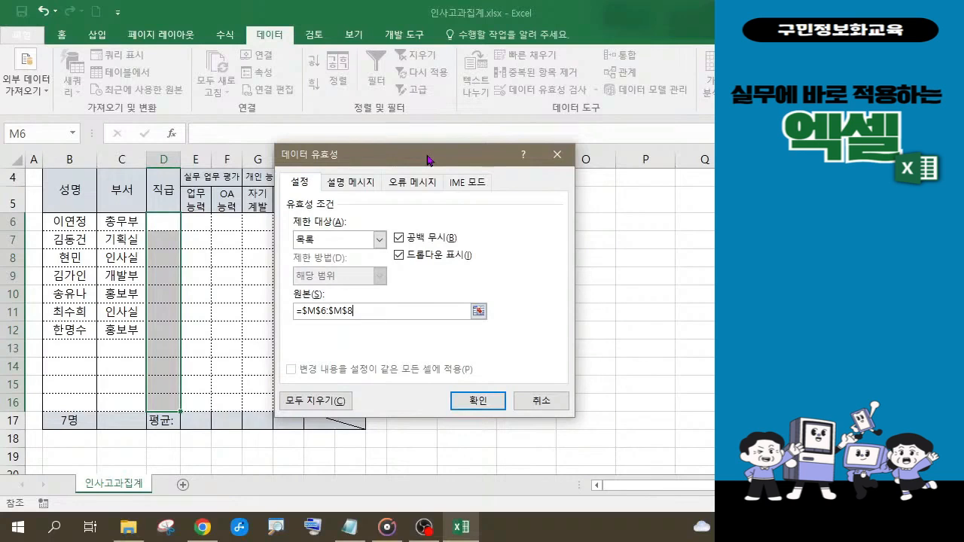
{"action": "left_click_drag", "start_coordinate": [428, 160], "coordinate": [412, 124]}
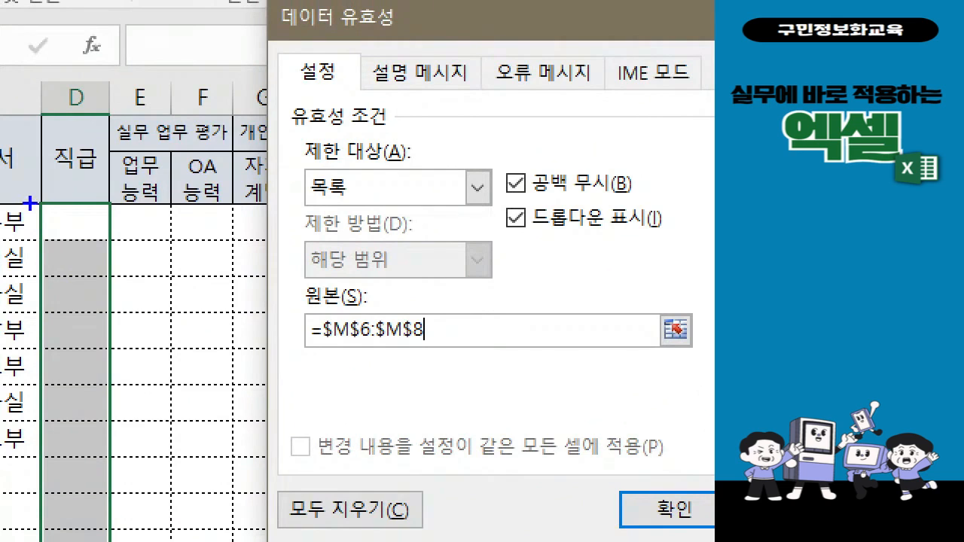
{"action": "mouse_move", "coordinate": [31, 199]}
{"action": "left_mouse_down"}
{"action": "mouse_move", "coordinate": [105, 231]}
{"action": "mouse_move", "coordinate": [117, 540]}
{"action": "left_mouse_up"}
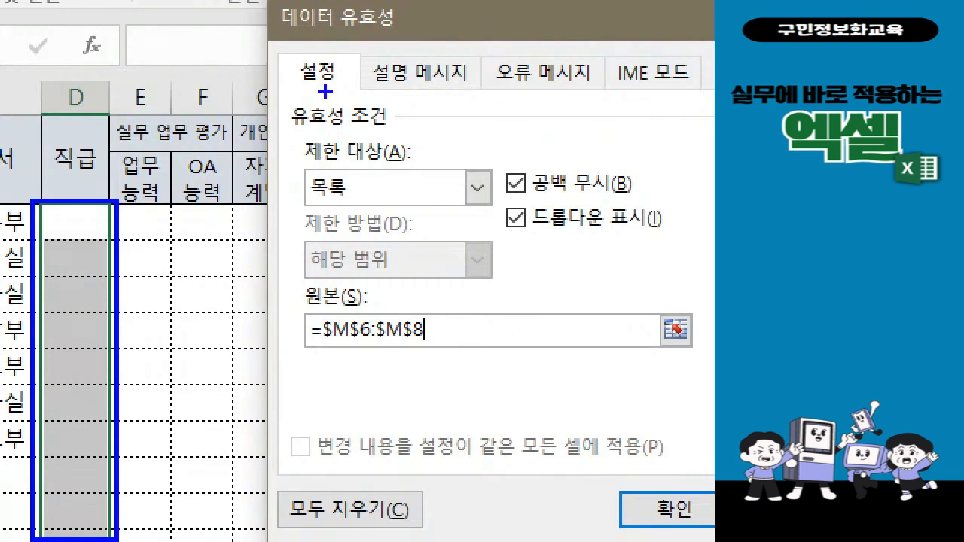
{"action": "mouse_move", "coordinate": [274, 131]}
{"action": "left_mouse_down"}
{"action": "mouse_move", "coordinate": [482, 221]}
{"action": "mouse_move", "coordinate": [498, 217]}
{"action": "left_mouse_up"}
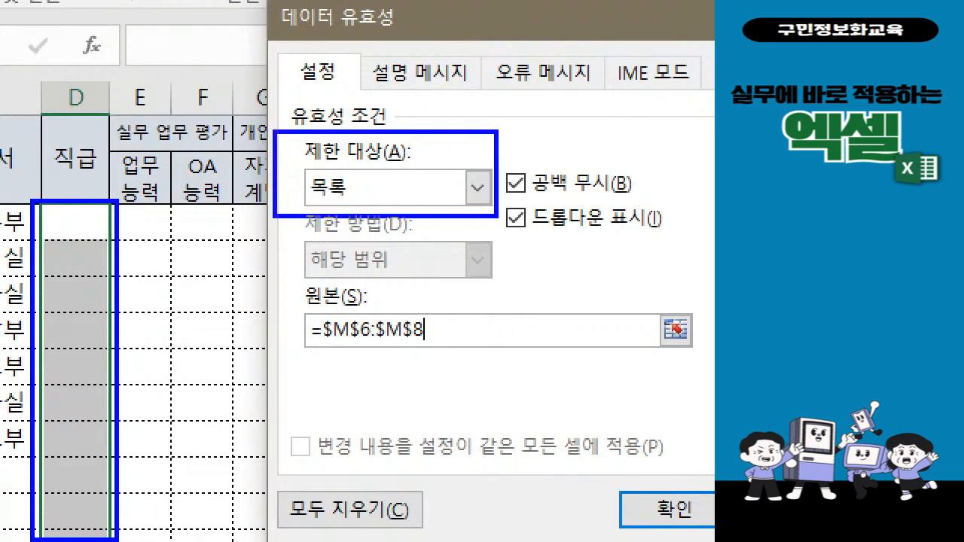
{"action": "mouse_move", "coordinate": [283, 274]}
{"action": "left_mouse_down"}
{"action": "mouse_move", "coordinate": [497, 366]}
{"action": "mouse_move", "coordinate": [558, 372]}
{"action": "mouse_move", "coordinate": [529, 366]}
{"action": "left_mouse_up"}
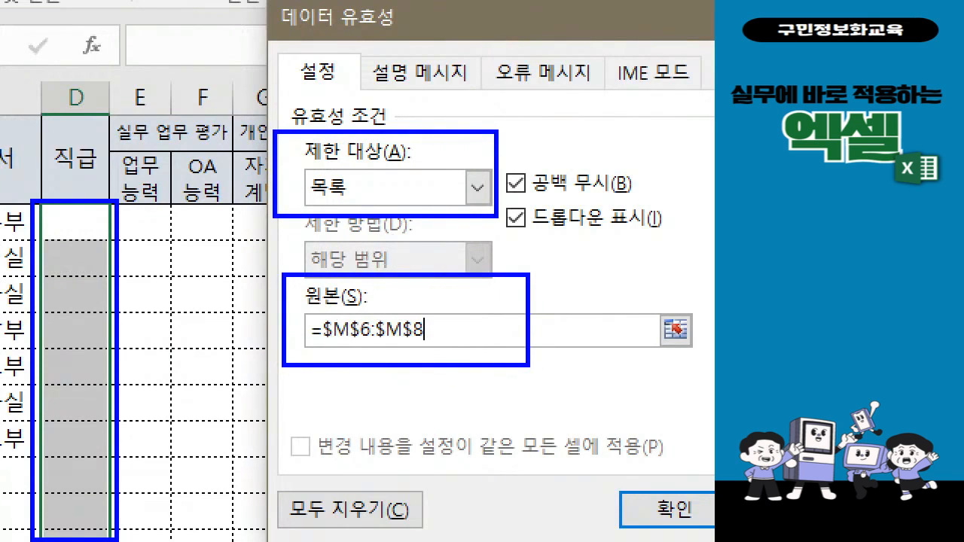
{"action": "mouse_move", "coordinate": [706, 532]}
{"action": "left_mouse_down"}
{"action": "mouse_move", "coordinate": [613, 456]}
{"action": "mouse_move", "coordinate": [668, 452]}
{"action": "mouse_move", "coordinate": [690, 520]}
{"action": "left_mouse_up"}
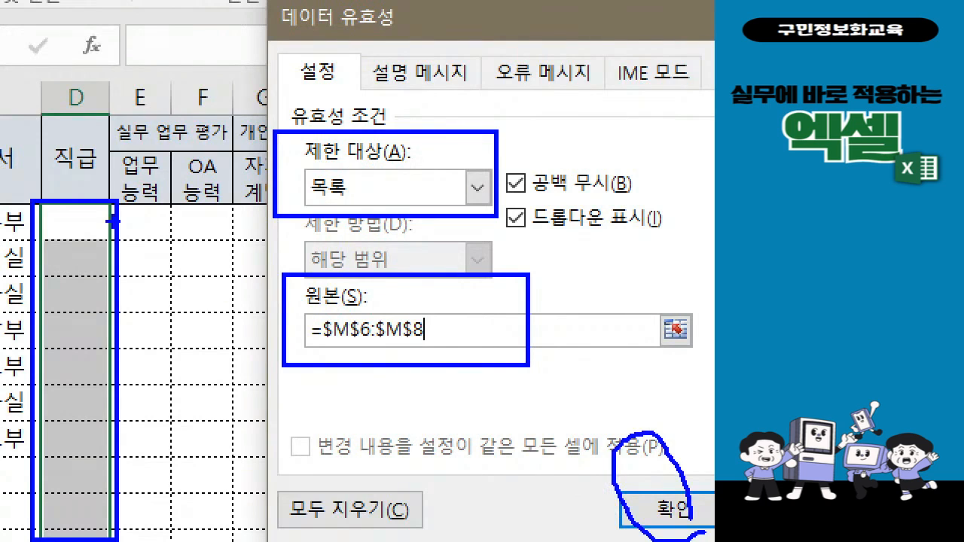
{"action": "mouse_move", "coordinate": [114, 227]}
{"action": "left_mouse_down"}
{"action": "mouse_move", "coordinate": [127, 229]}
{"action": "mouse_move", "coordinate": [128, 247]}
{"action": "mouse_move", "coordinate": [101, 237]}
{"action": "mouse_move", "coordinate": [110, 215]}
{"action": "left_mouse_up"}
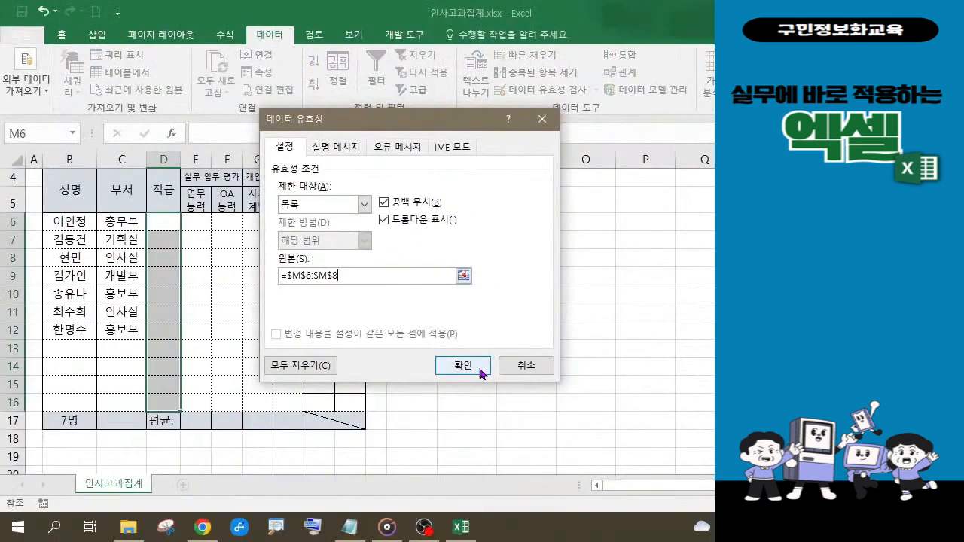
Step: Apply the validation rule and choose 사원 from the dropdown list as the 직급 in D6
{"action": "left_click", "coordinate": [462, 365]}
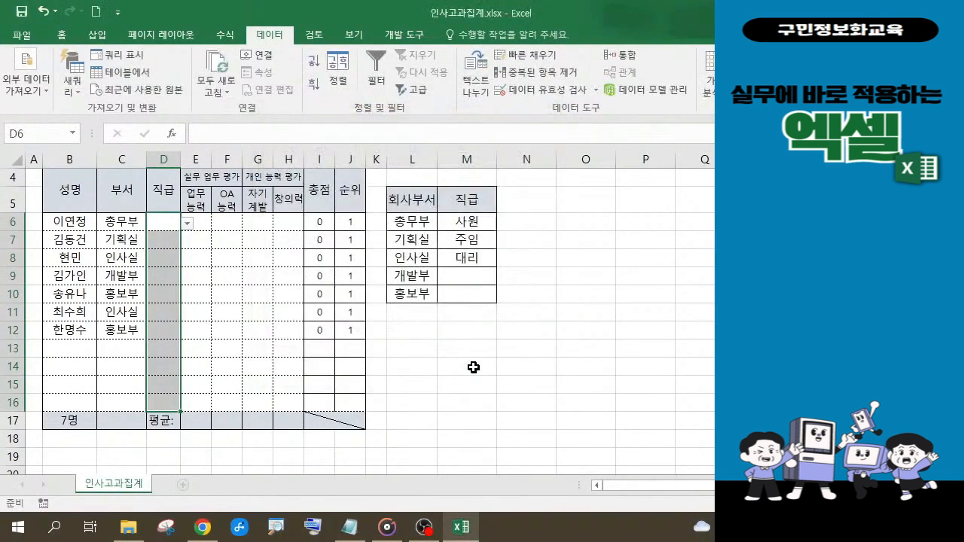
{"action": "left_click", "coordinate": [188, 224]}
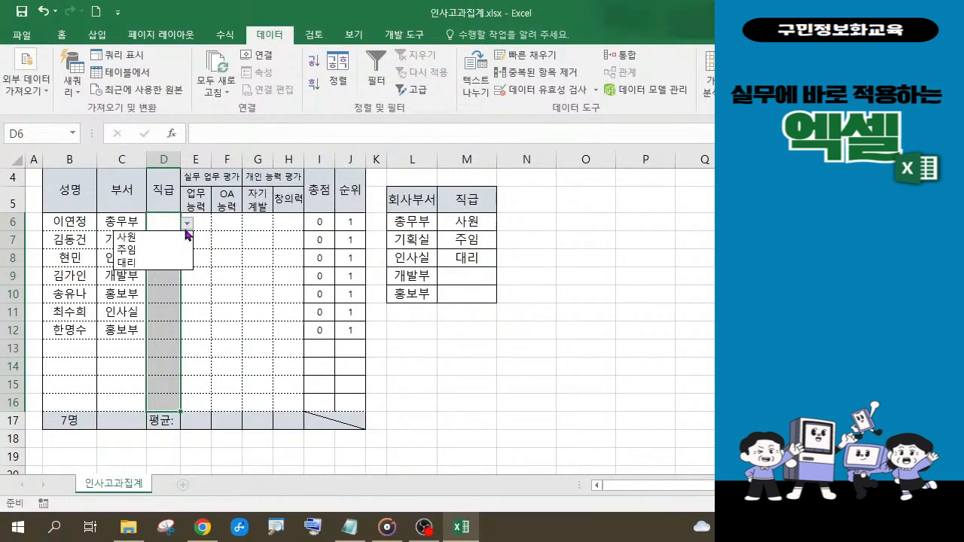
{"action": "left_click", "coordinate": [143, 237]}
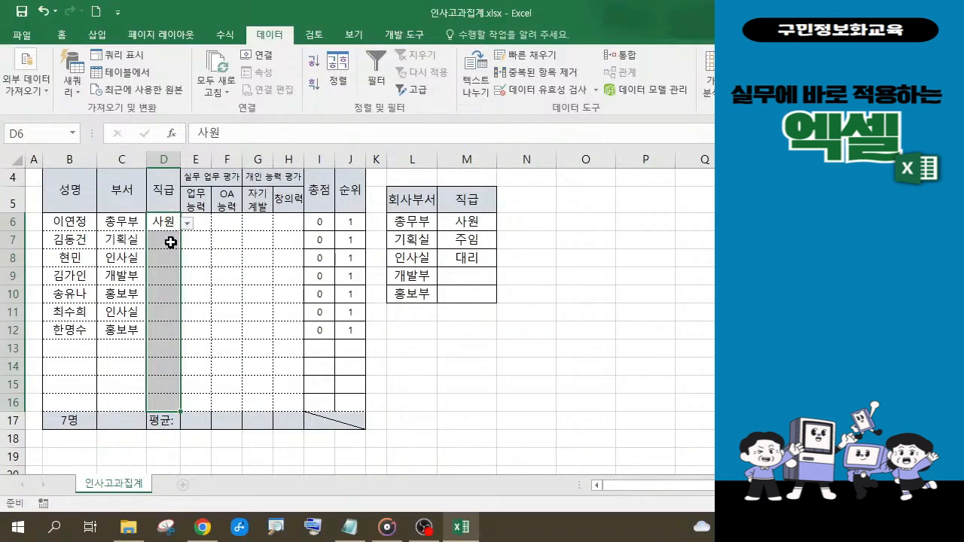
Step: Choose 주임 in D7 and 대리 in D8 from the 직급 dropdown lists
{"action": "left_click", "coordinate": [168, 243]}
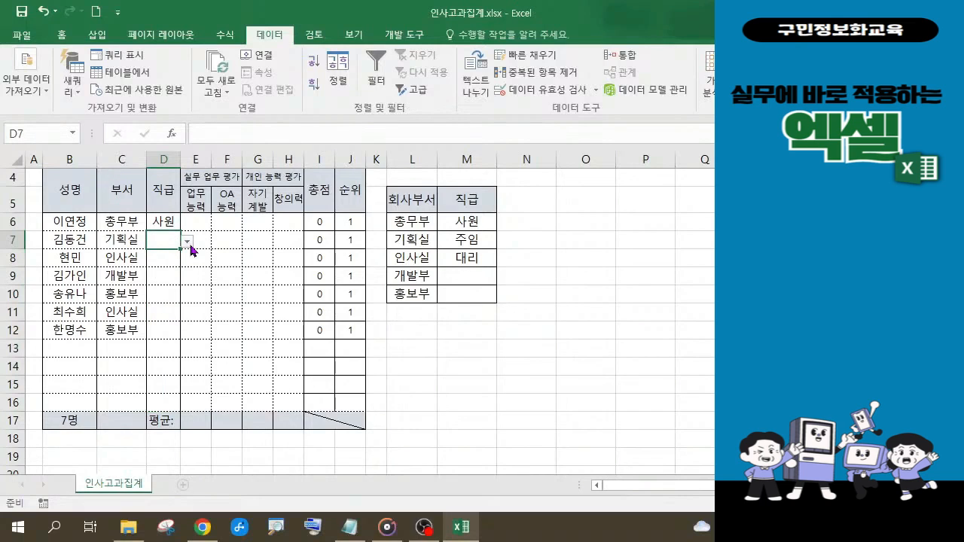
{"action": "left_click", "coordinate": [188, 242]}
{"action": "left_click", "coordinate": [151, 267]}
{"action": "left_click", "coordinate": [169, 260]}
{"action": "left_click", "coordinate": [188, 259]}
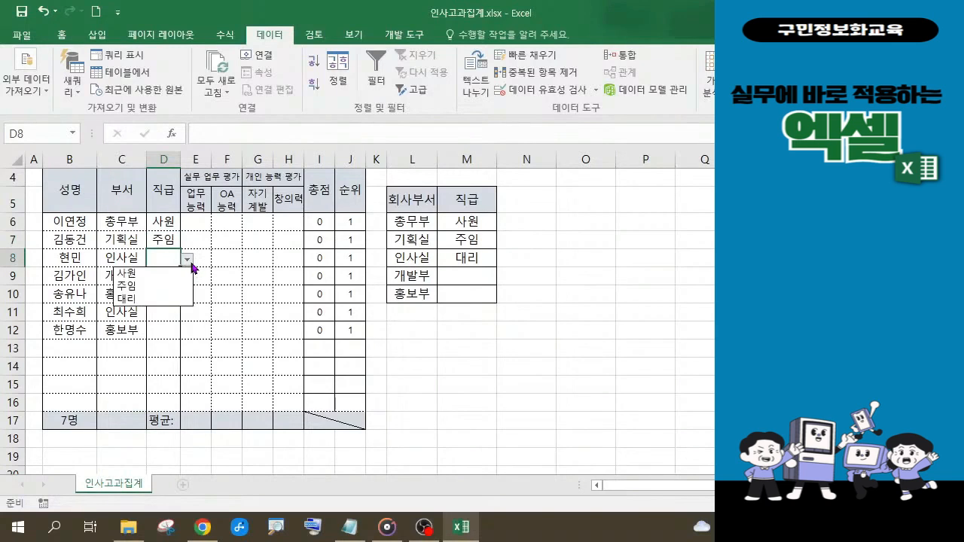
{"action": "left_click", "coordinate": [154, 298]}
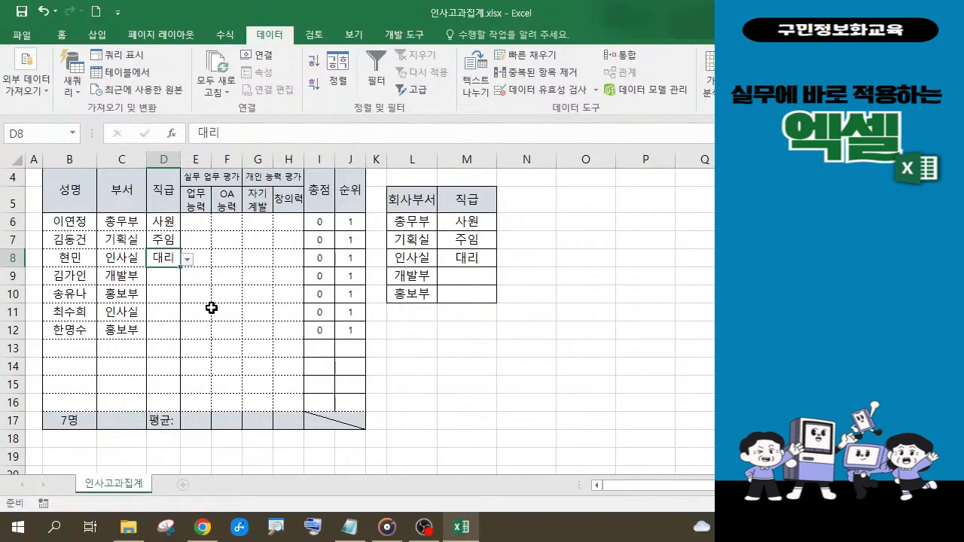
Step: Choose 대리 in D9 and 주임 in D10 from the 직급 dropdown lists
{"action": "left_click", "coordinate": [170, 277]}
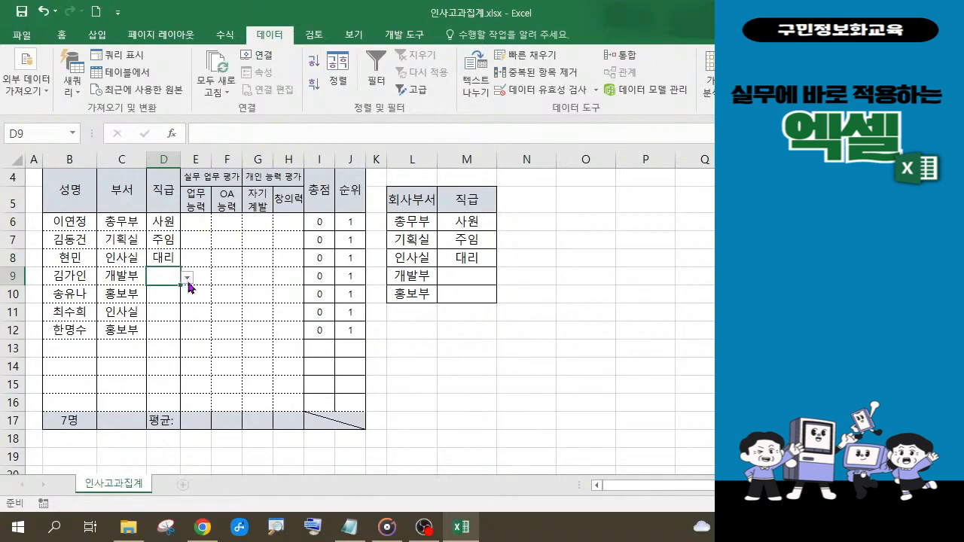
{"action": "left_click", "coordinate": [188, 277]}
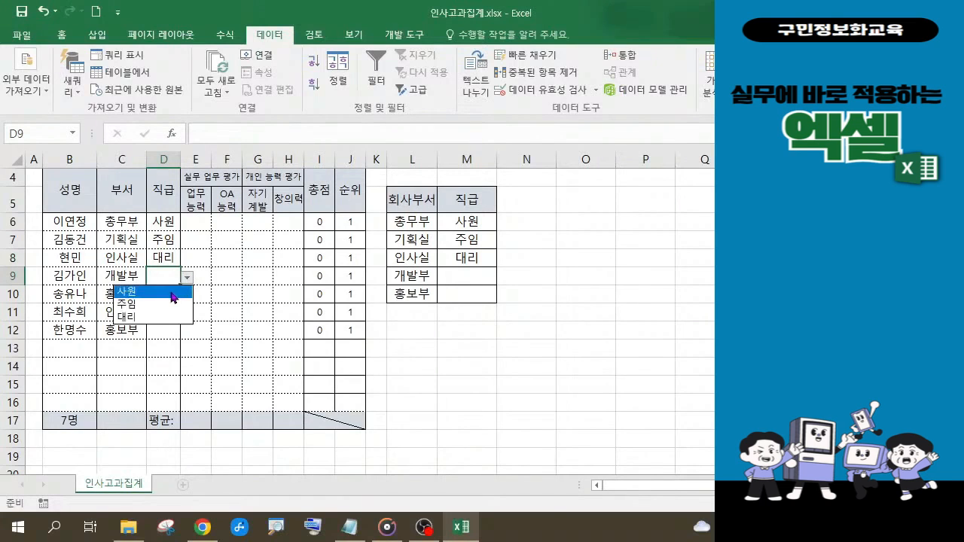
{"action": "left_click", "coordinate": [156, 316]}
{"action": "key", "text": "Return"}
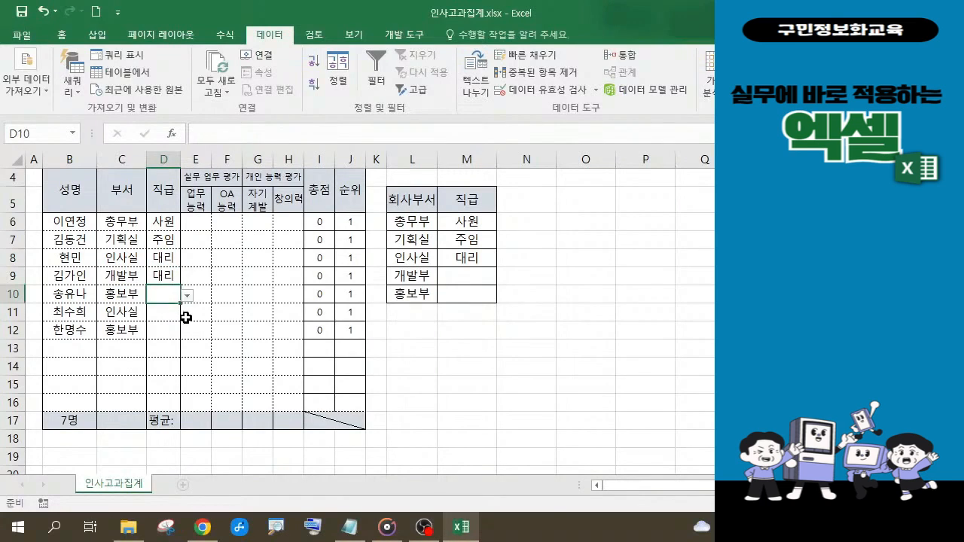
{"action": "left_click", "coordinate": [188, 295]}
{"action": "left_click", "coordinate": [172, 323]}
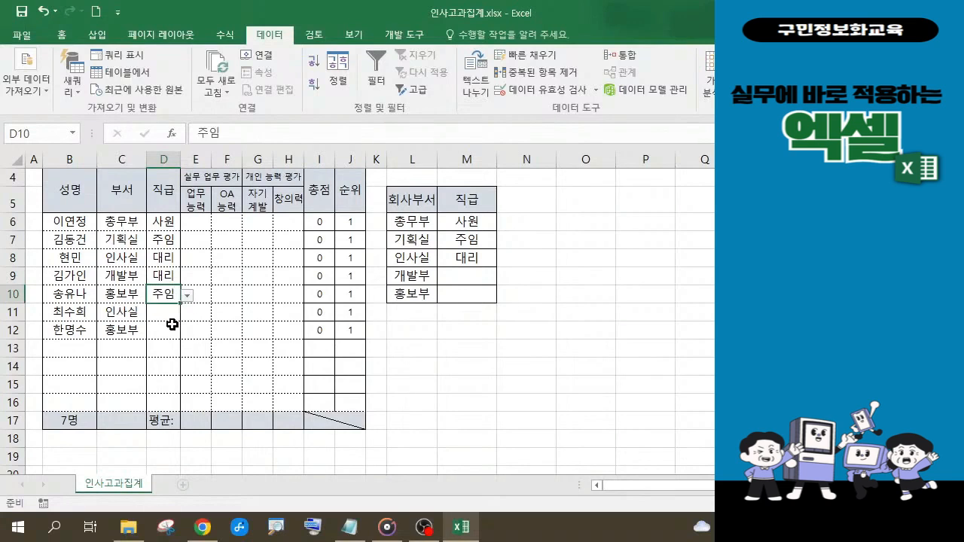
Step: Open the dropdown list of 직급 choices in D11
{"action": "left_click", "coordinate": [169, 314]}
{"action": "left_click", "coordinate": [187, 314]}
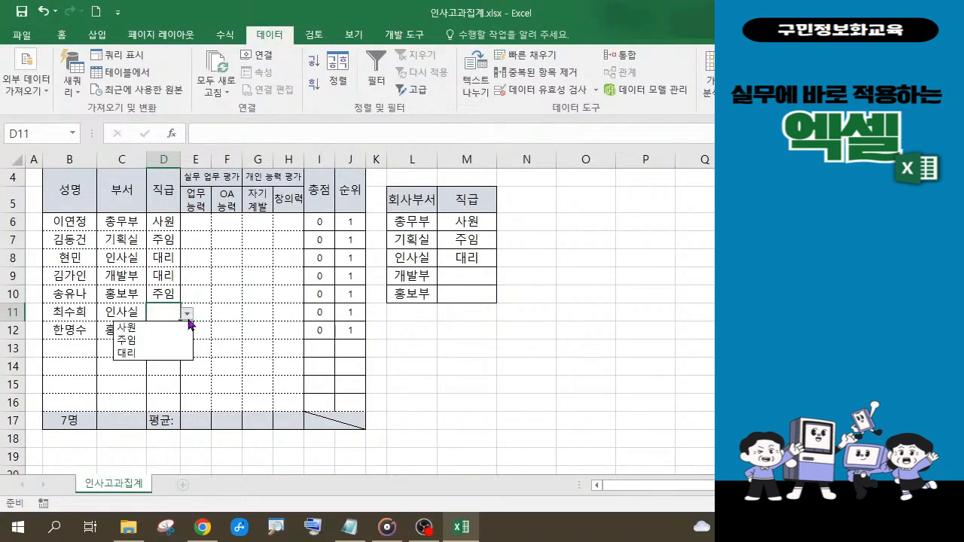
Step: Choose 사원 as the 직급 for the employees in cells D11 and D12
{"action": "left_click", "coordinate": [172, 328]}
{"action": "left_click", "coordinate": [171, 333]}
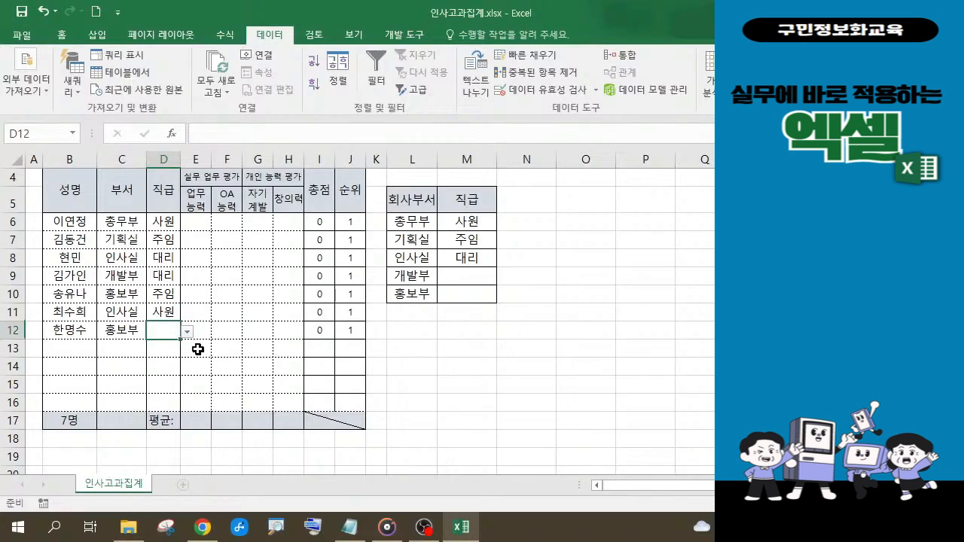
{"action": "left_click", "coordinate": [187, 333]}
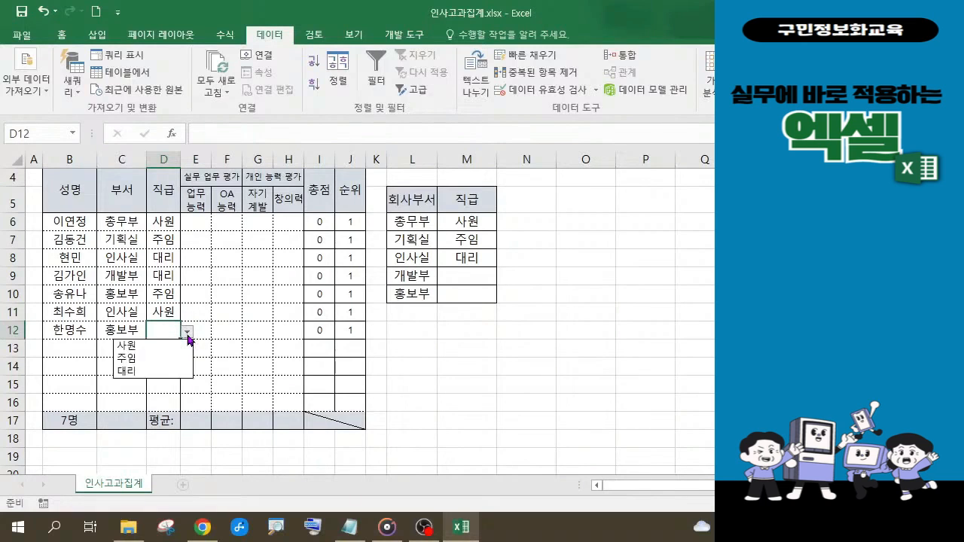
{"action": "left_click", "coordinate": [158, 347]}
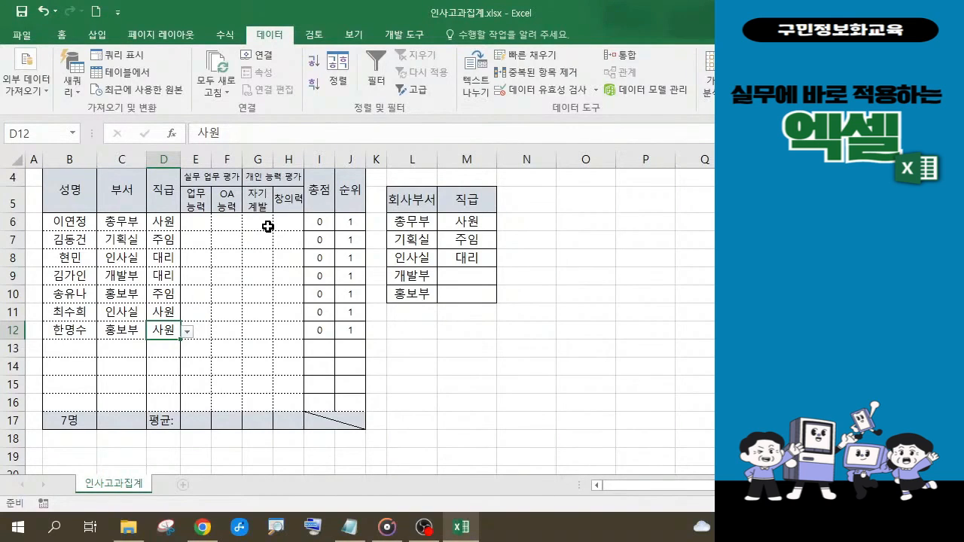
{"action": "left_click", "coordinate": [345, 532]}
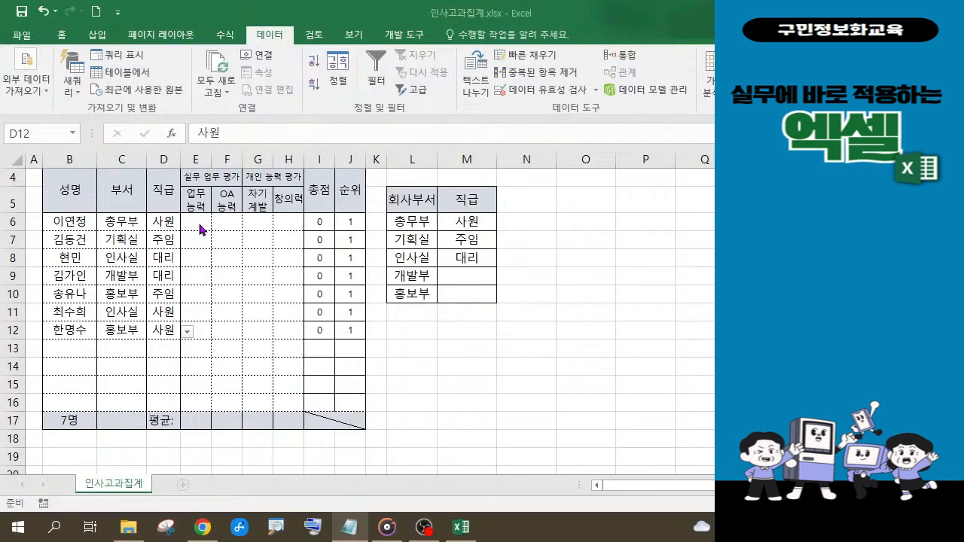
{"action": "key", "text": "Escape"}
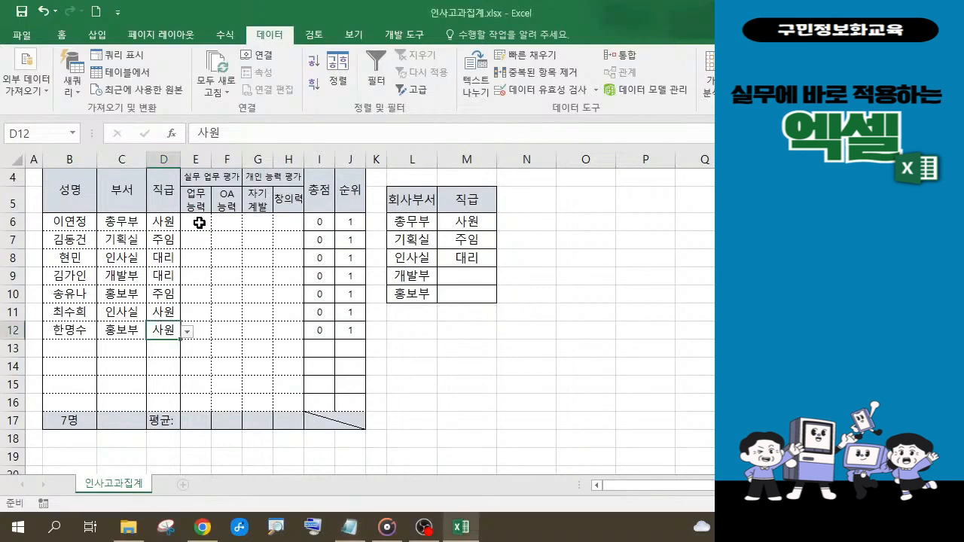
Step: Start a data validation rule for the score cells E6:H16 that allows only whole numbers (정수)
{"action": "left_click_drag", "start_coordinate": [199, 223], "coordinate": [282, 270]}
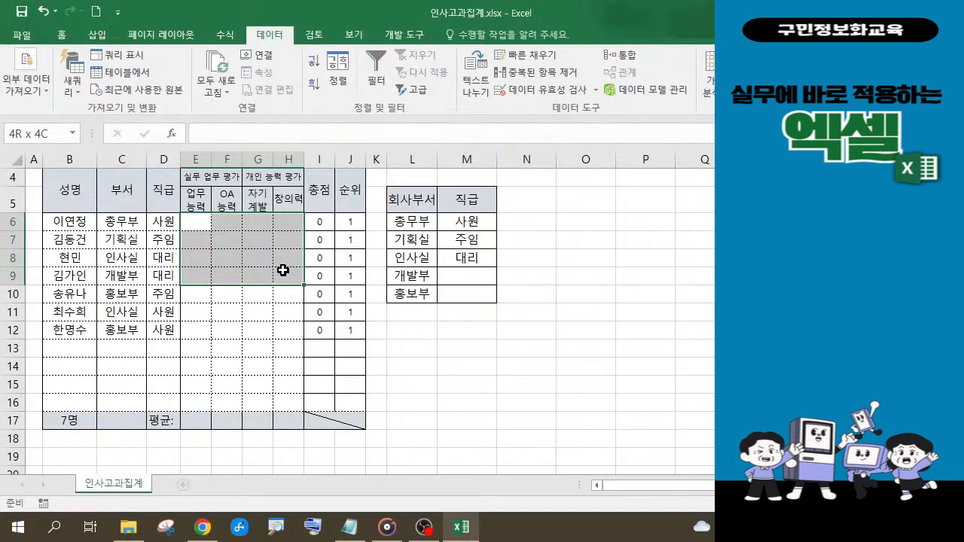
{"action": "left_click_drag", "start_coordinate": [283, 270], "coordinate": [278, 399]}
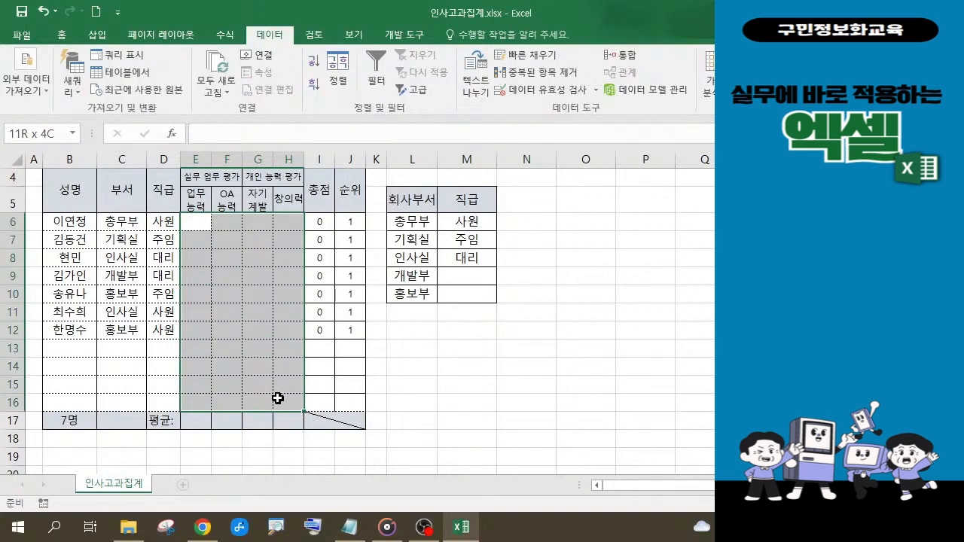
{"action": "left_click_drag", "start_coordinate": [278, 398], "coordinate": [278, 399]}
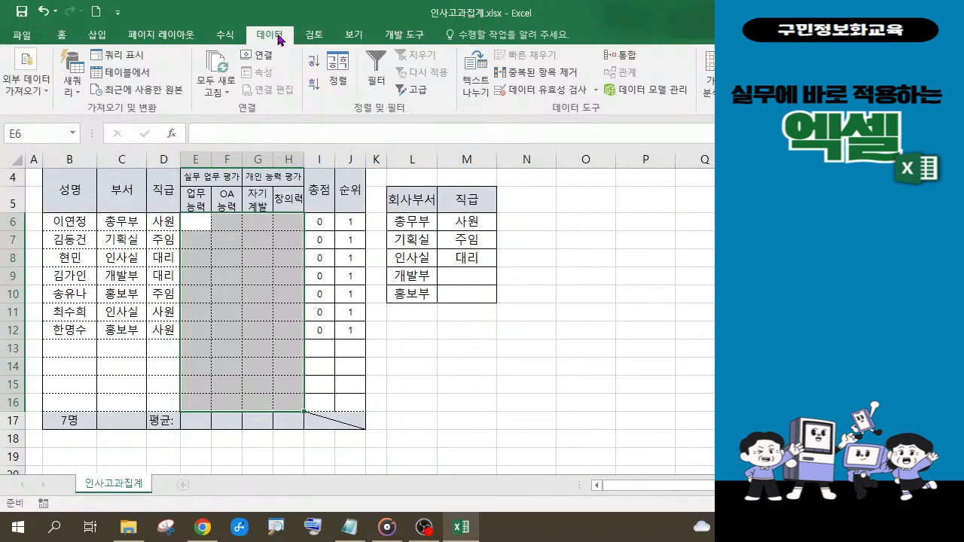
{"action": "left_click", "coordinate": [564, 96]}
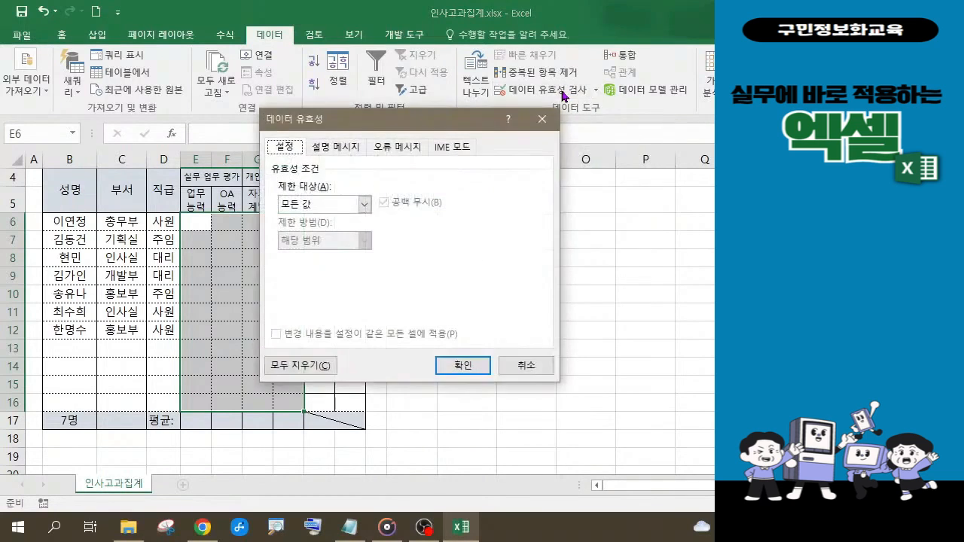
{"action": "left_click_drag", "start_coordinate": [424, 122], "coordinate": [504, 133]}
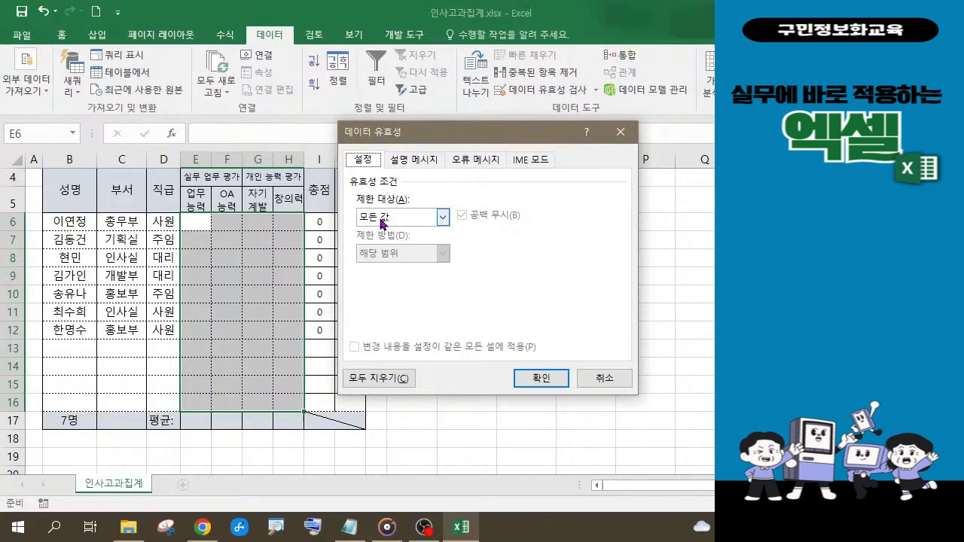
{"action": "left_click", "coordinate": [443, 218]}
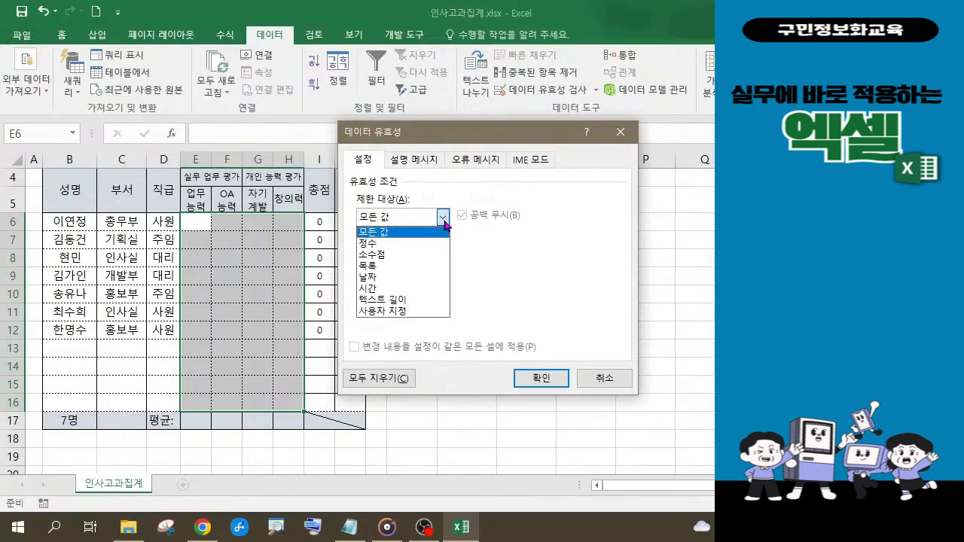
{"action": "left_click", "coordinate": [377, 247]}
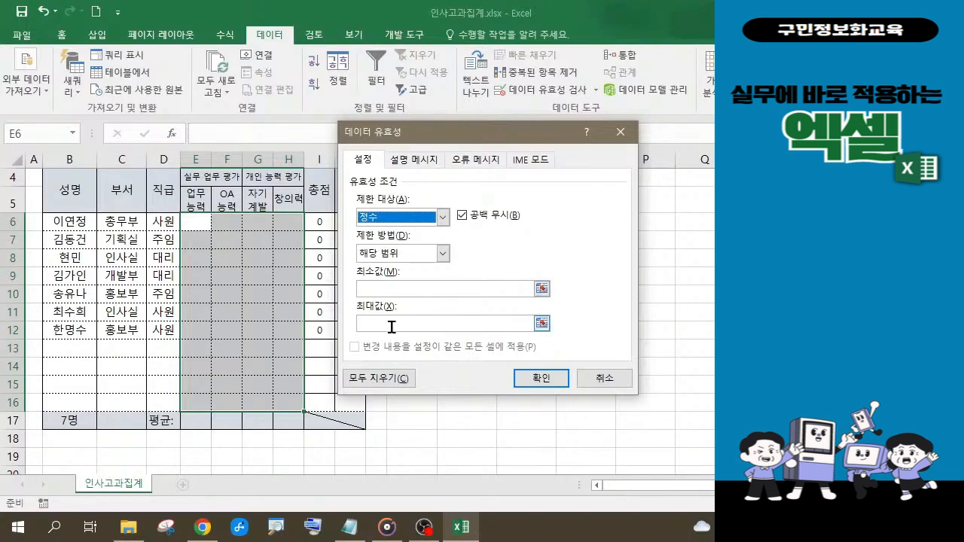
Step: Set the validation rule's minimum to 0 and maximum to 25, and apply it to the score cells
{"action": "left_click", "coordinate": [387, 287]}
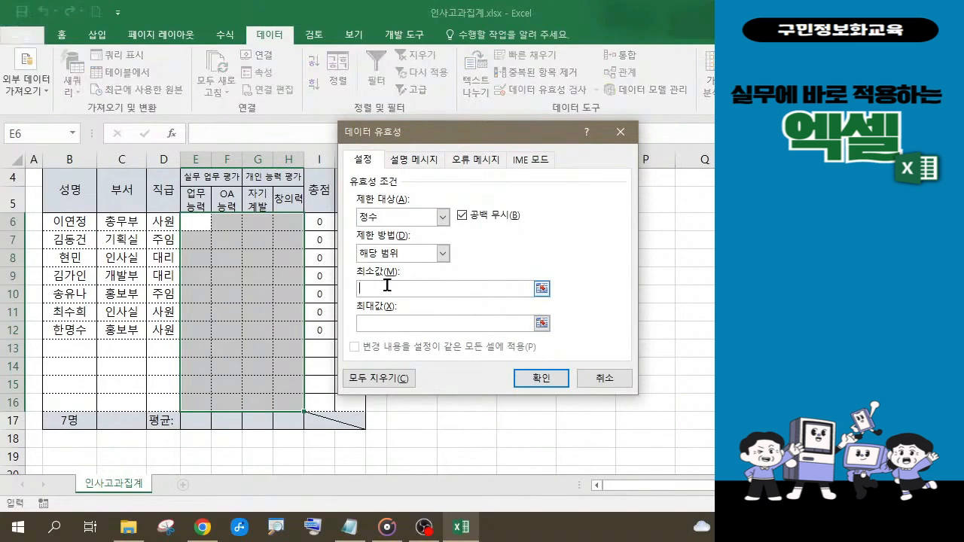
{"action": "type", "text": "0"}
{"action": "left_click", "coordinate": [373, 324]}
{"action": "type", "text": "25"}
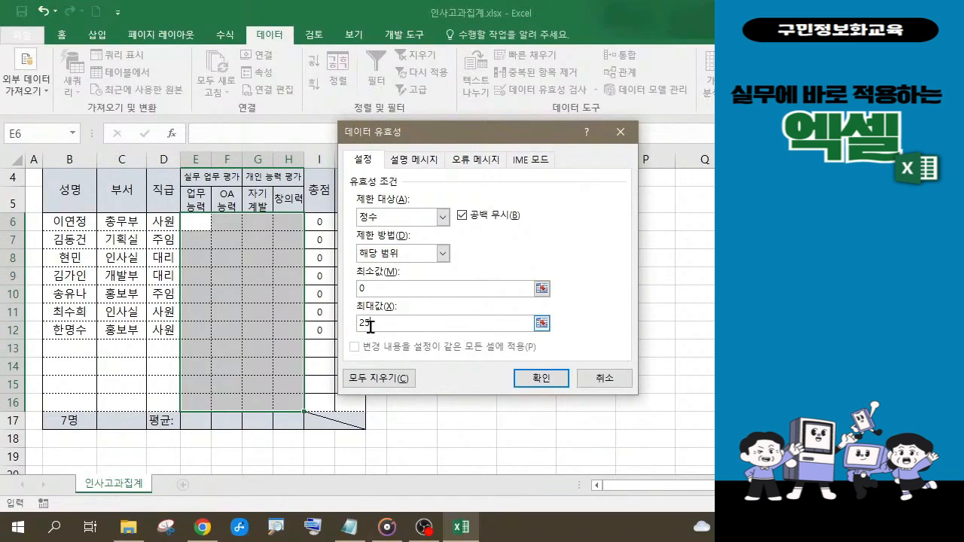
{"action": "left_click", "coordinate": [353, 532]}
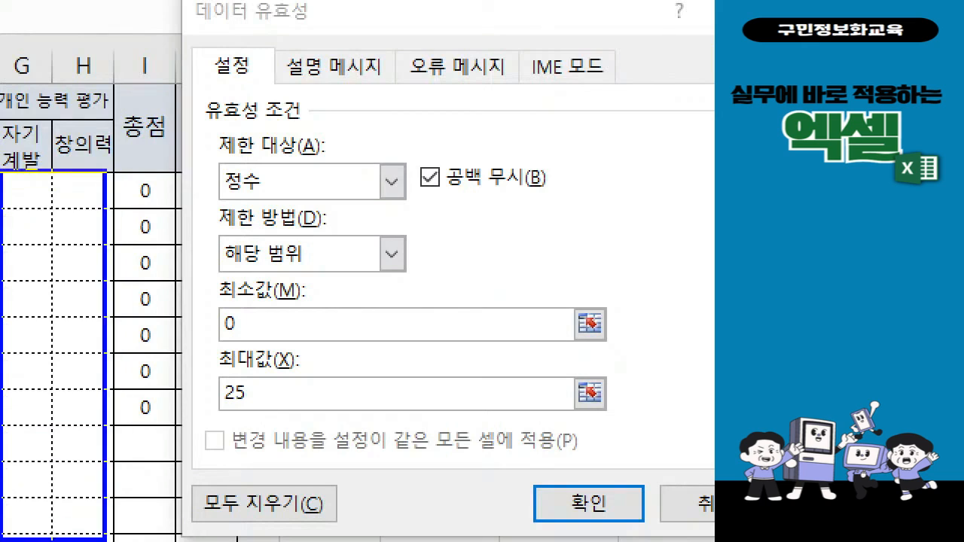
{"action": "left_click_drag", "start_coordinate": [205, 160], "coordinate": [265, 204]}
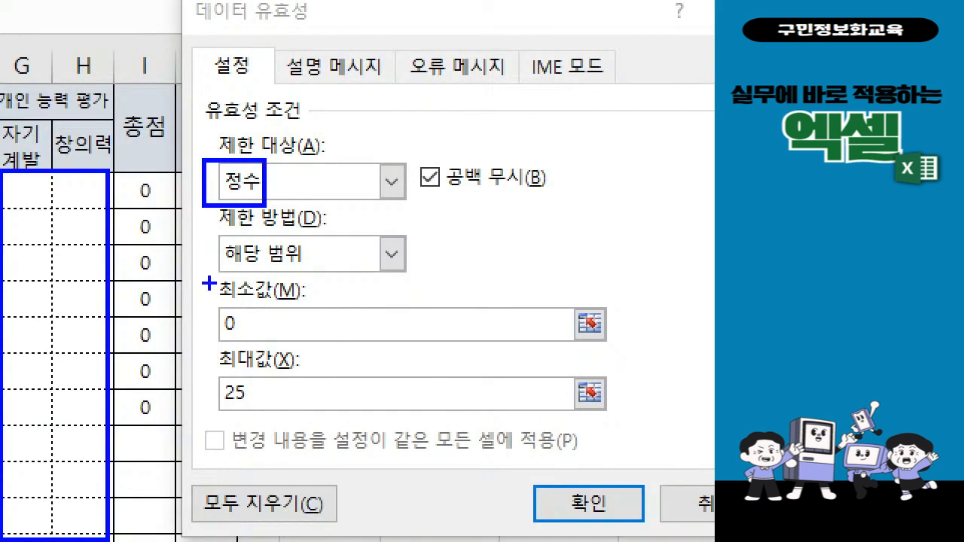
{"action": "mouse_move", "coordinate": [209, 284]}
{"action": "left_mouse_down"}
{"action": "mouse_move", "coordinate": [256, 295]}
{"action": "mouse_move", "coordinate": [277, 421]}
{"action": "left_mouse_up"}
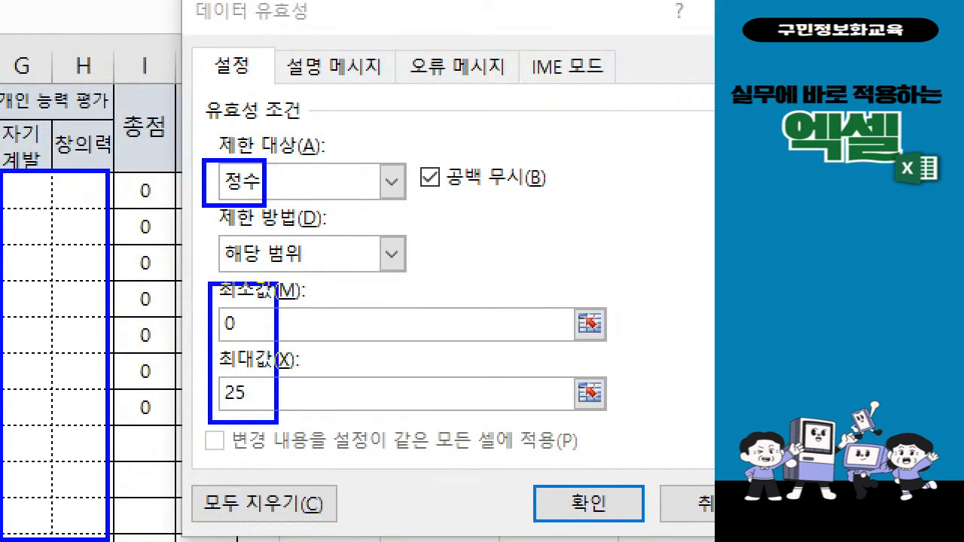
{"action": "mouse_move", "coordinate": [661, 519]}
{"action": "left_mouse_down"}
{"action": "mouse_move", "coordinate": [572, 518]}
{"action": "mouse_move", "coordinate": [630, 409]}
{"action": "mouse_move", "coordinate": [586, 533]}
{"action": "left_mouse_up"}
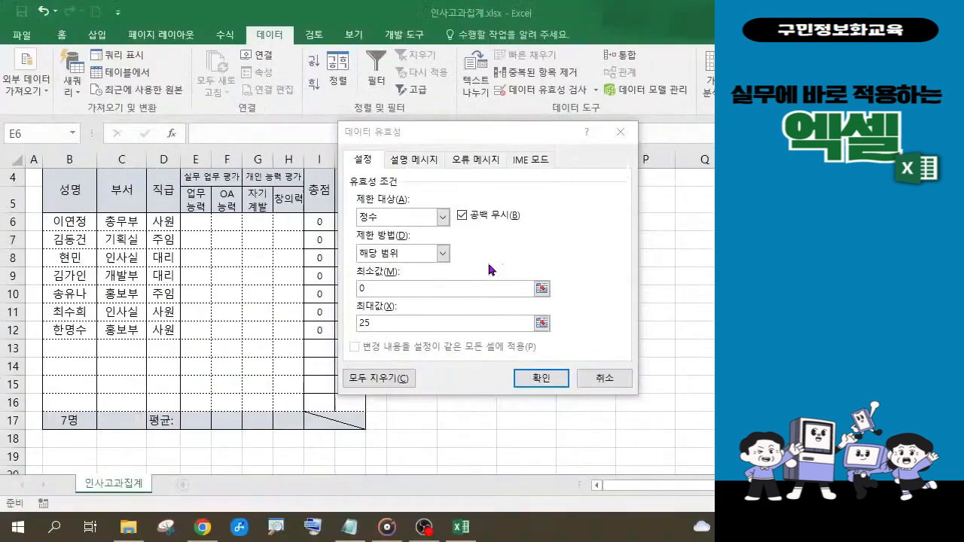
{"action": "left_click", "coordinate": [532, 382]}
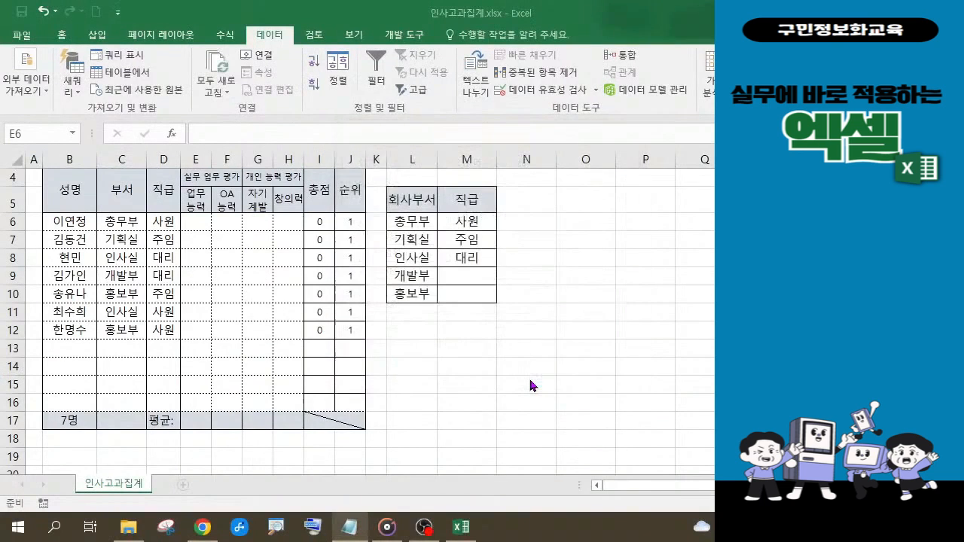
Step: Enter the 업무 능력 scores 20, 22 and 19 in cells E6 to E8
{"action": "left_click", "coordinate": [196, 224]}
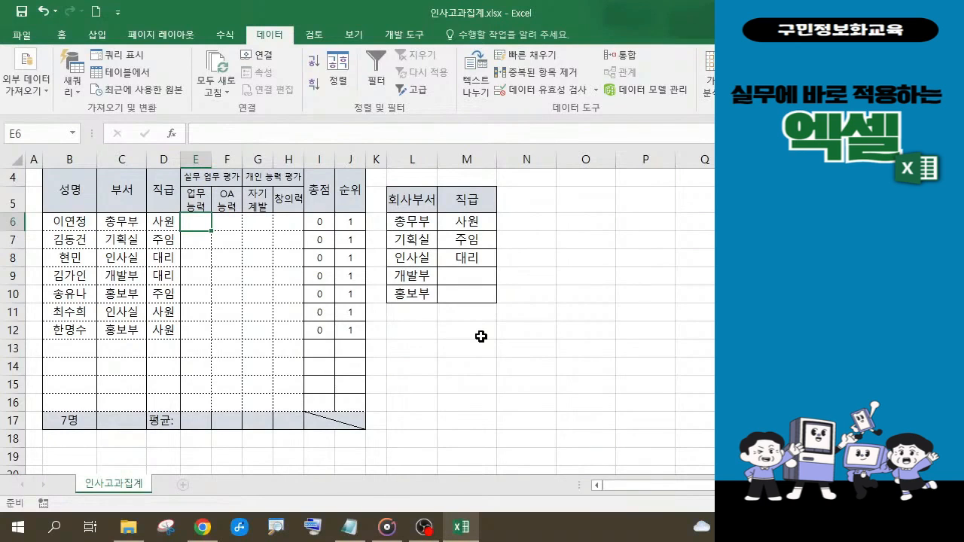
{"action": "type", "text": "20"}
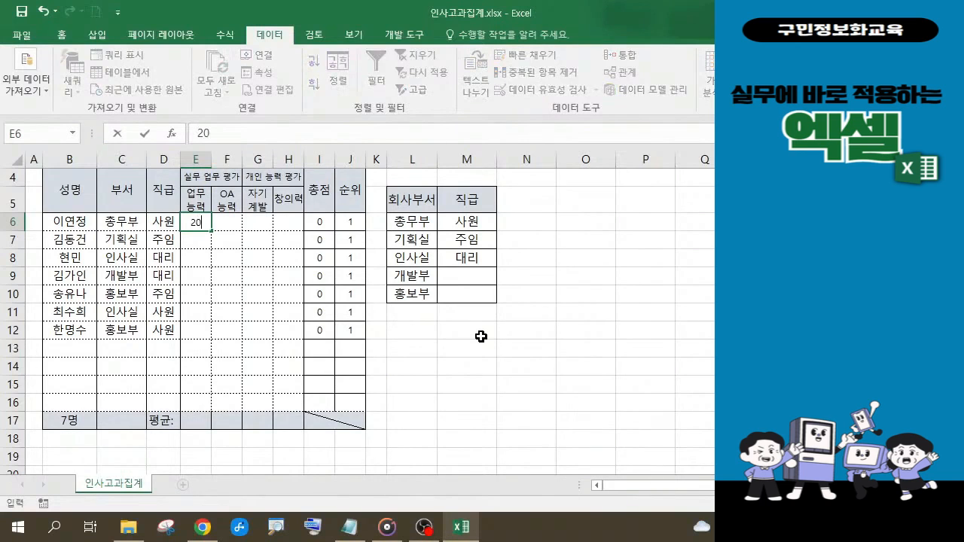
{"action": "key", "text": "Return"}
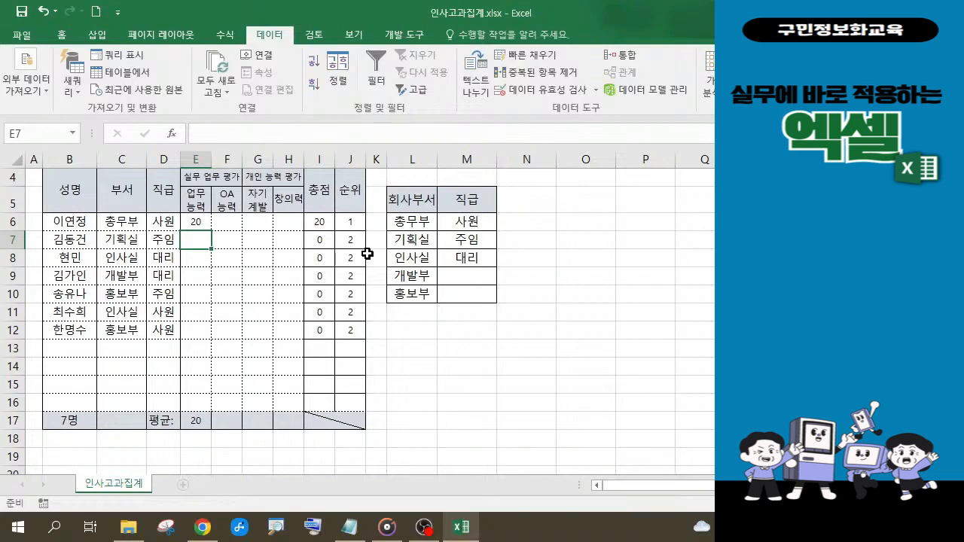
{"action": "type", "text": "22"}
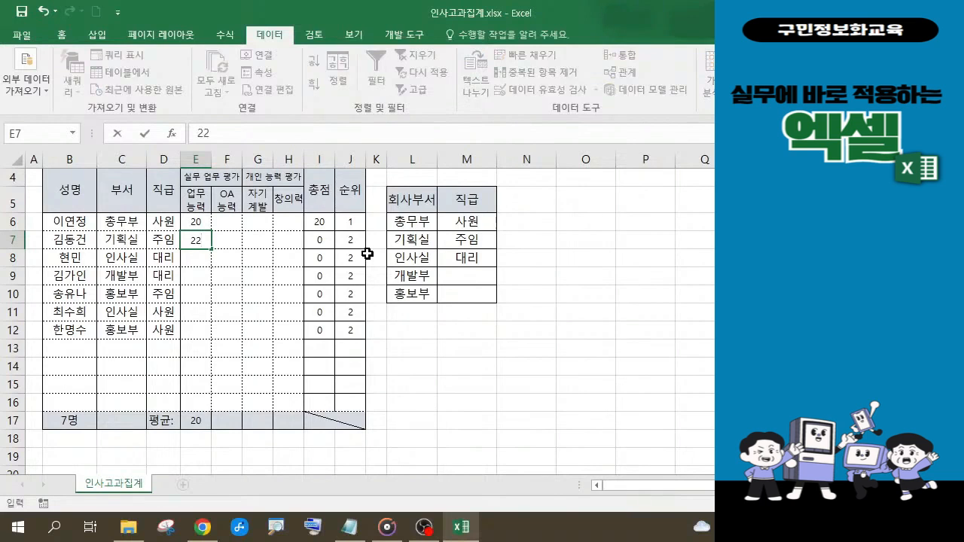
{"action": "key", "text": "Return"}
{"action": "type", "text": "19"}
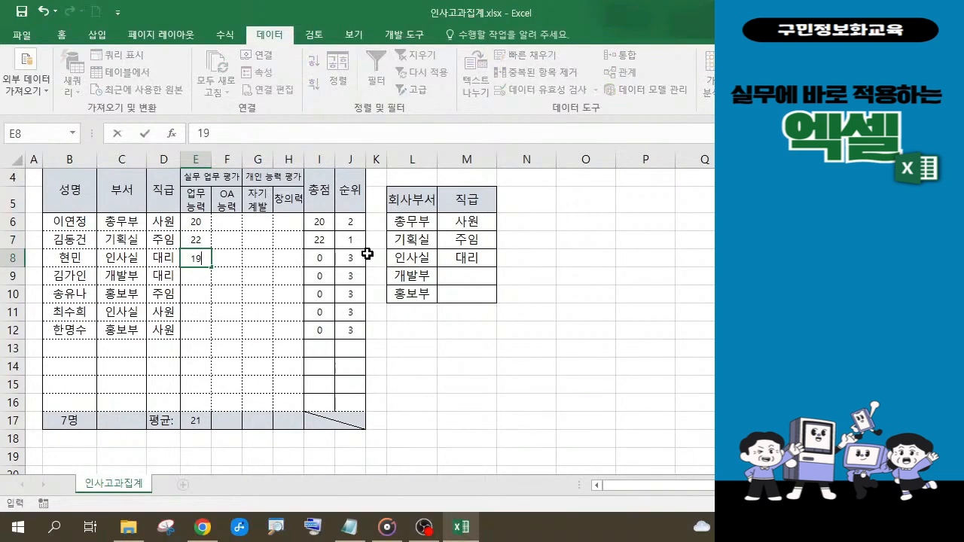
{"action": "key", "text": "Return"}
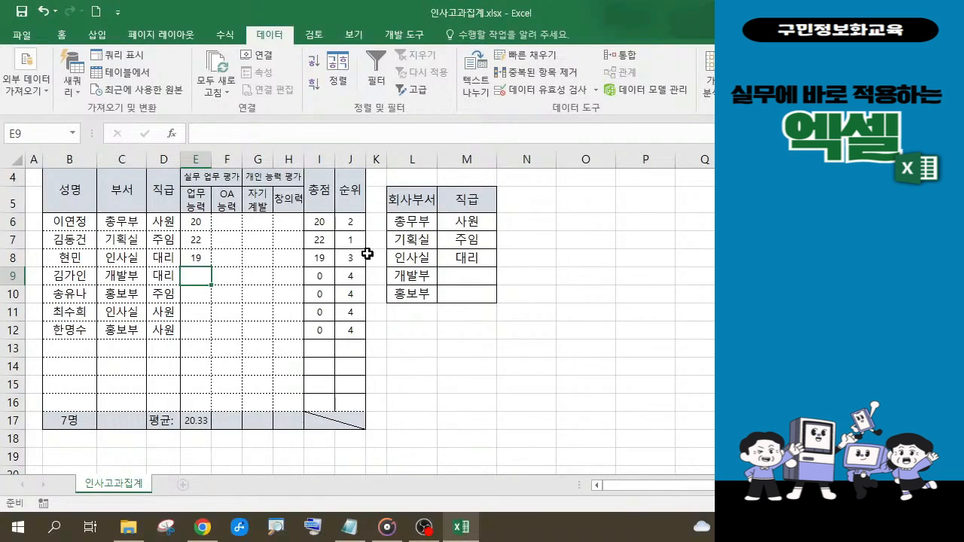
Step: Test the score limit by trying to enter 28 in cell E9, and cancel the entry
{"action": "type", "text": "28"}
{"action": "key", "text": "Return"}
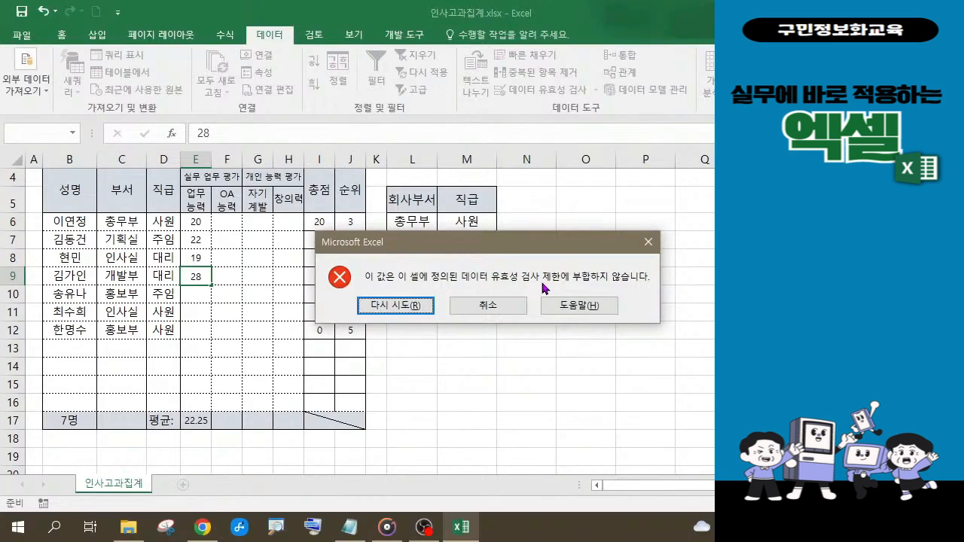
{"action": "left_click", "coordinate": [488, 305]}
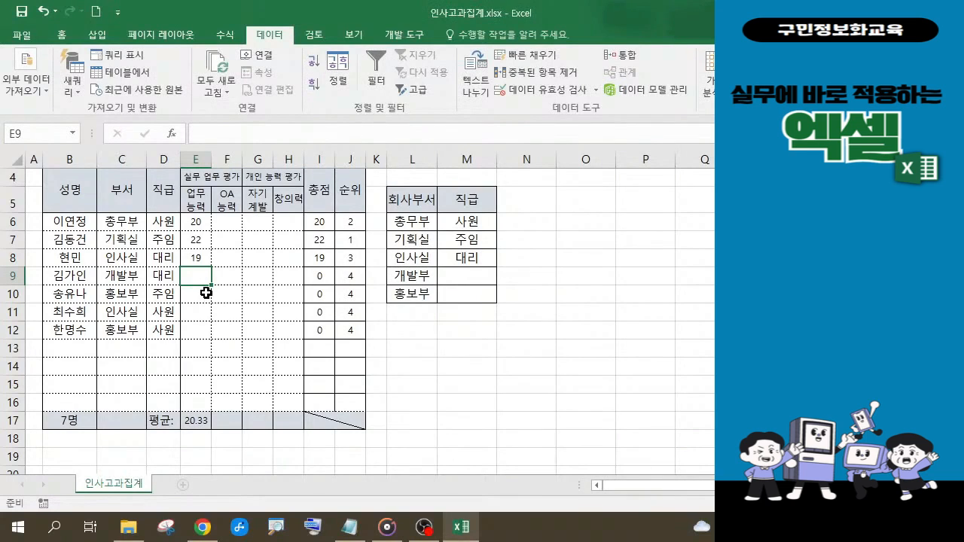
Step: Enter the remaining 업무 능력 scores 23, 20, 21 and 20 in cells E9 to E12
{"action": "type", "text": "23"}
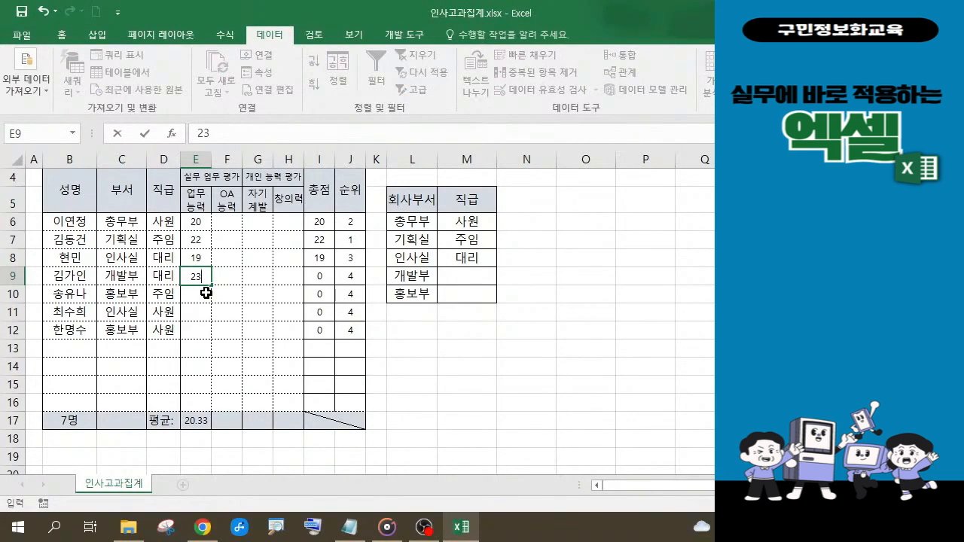
{"action": "key", "text": "Return"}
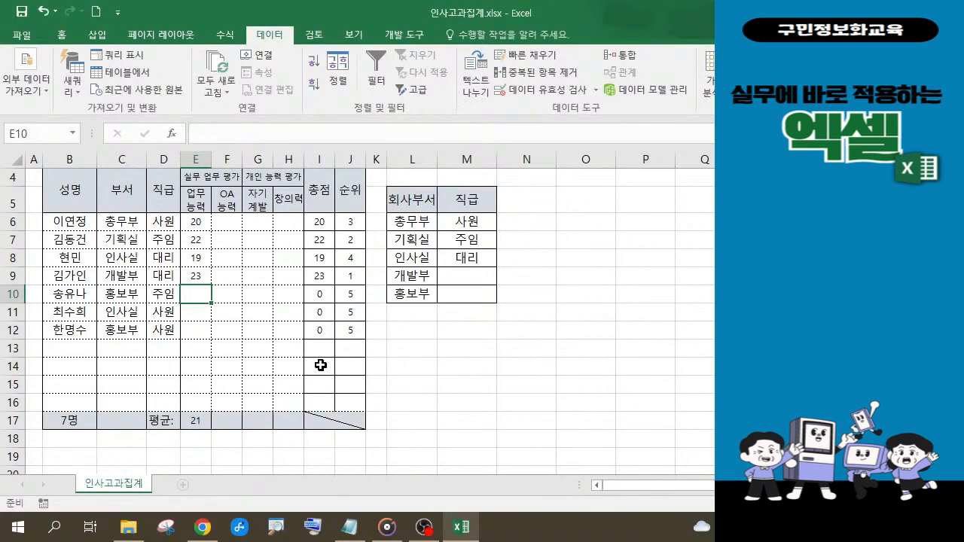
{"action": "type", "text": "20"}
{"action": "key", "text": "Return"}
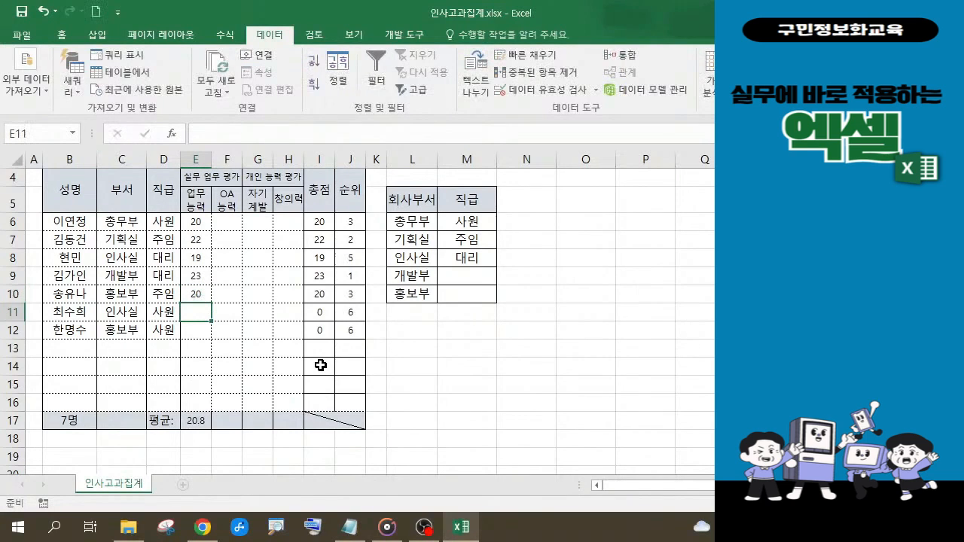
{"action": "type", "text": "21"}
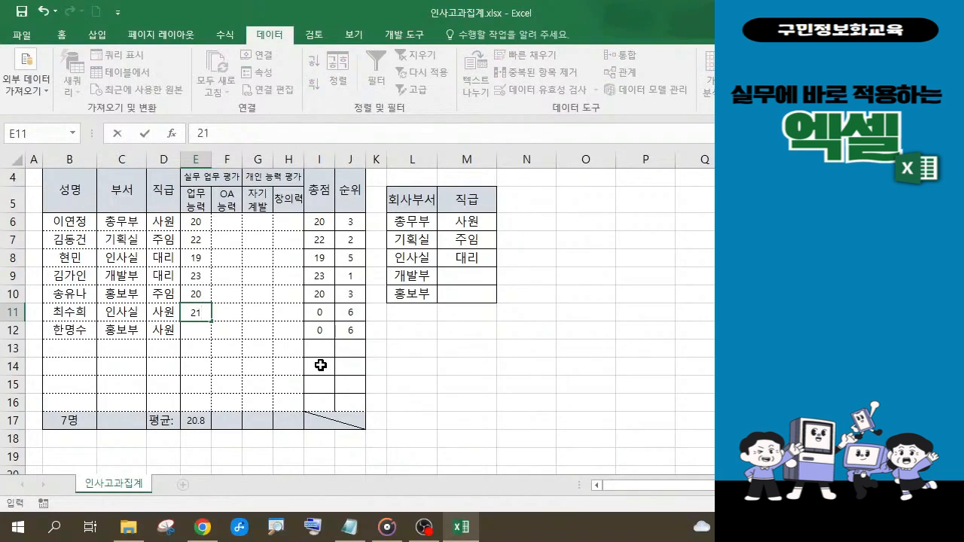
{"action": "key", "text": "Return"}
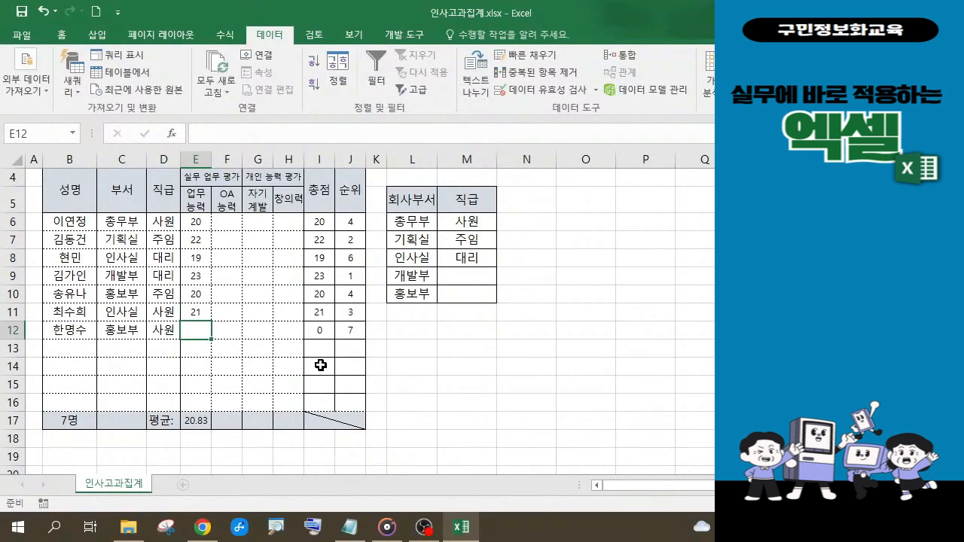
{"action": "type", "text": "2"}
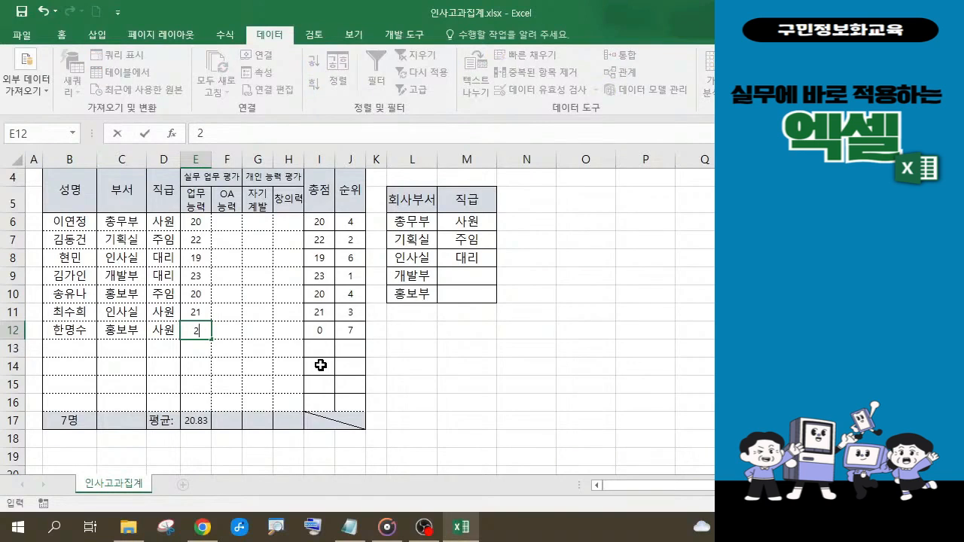
{"action": "type", "text": "0"}
Step: Enter the OA 능력 scores 23, 21 and 20 in cells F6 to F8
{"action": "left_click", "coordinate": [222, 221]}
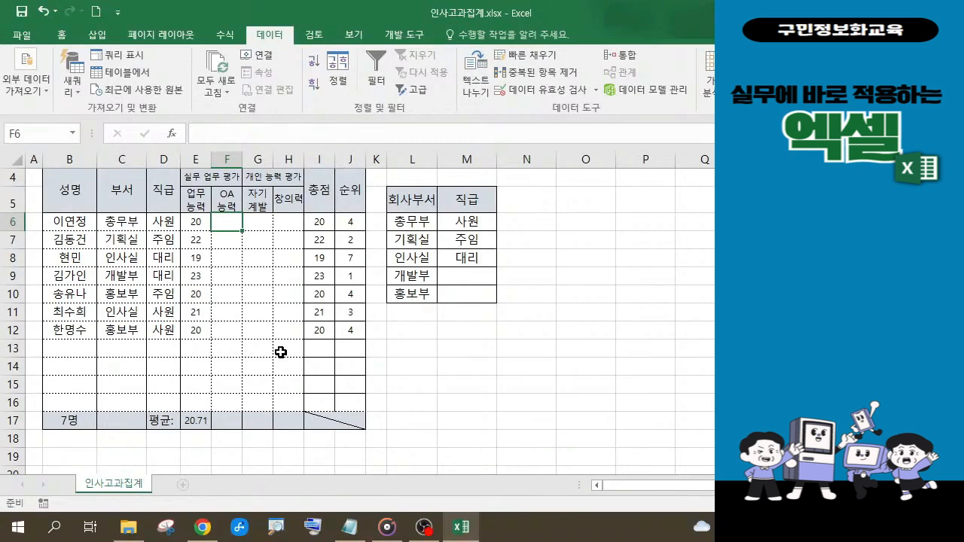
{"action": "type", "text": "2"}
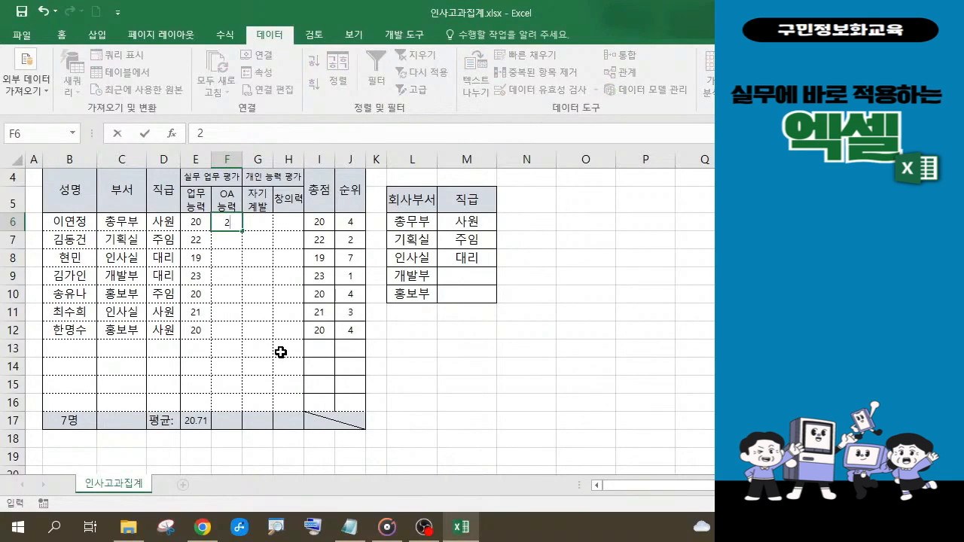
{"action": "type", "text": "3"}
{"action": "key", "text": "Return"}
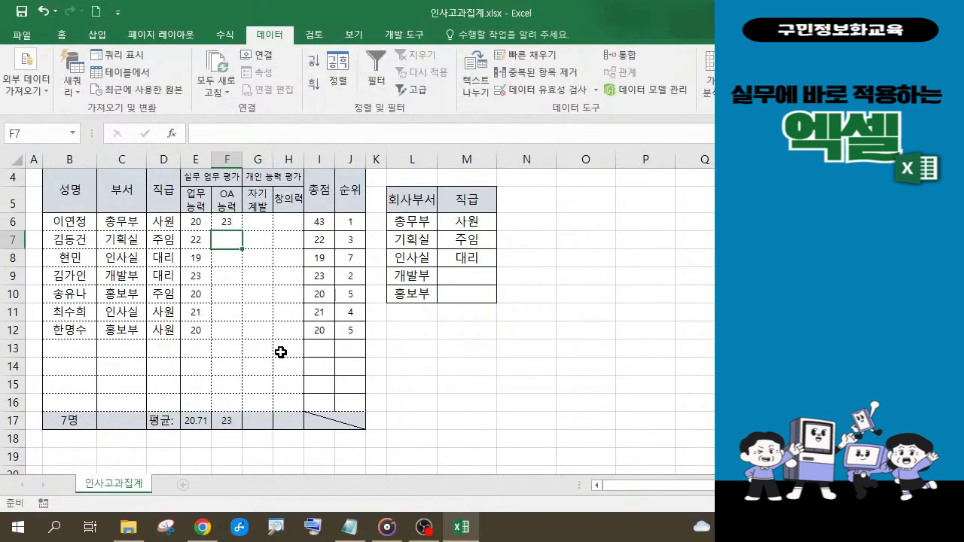
{"action": "type", "text": "21"}
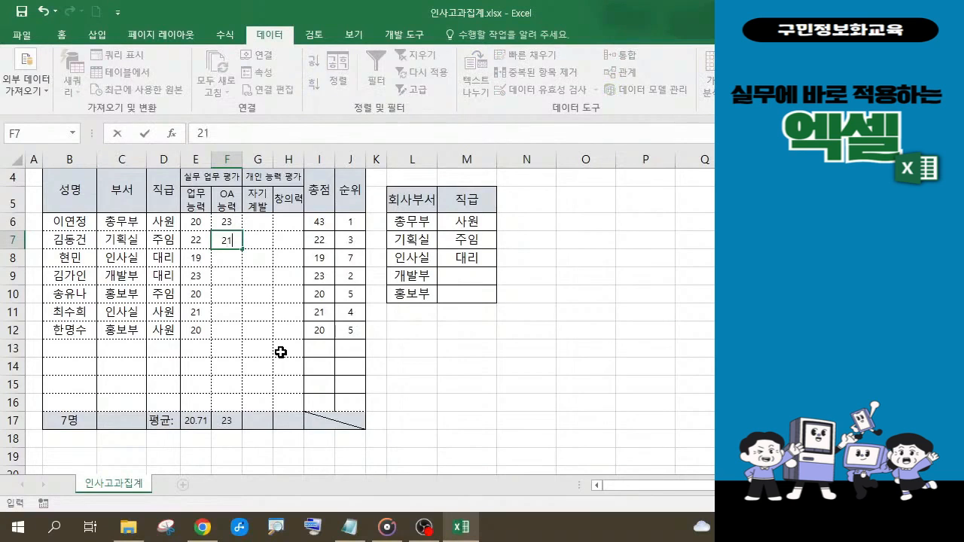
{"action": "key", "text": "Return"}
{"action": "type", "text": "20"}
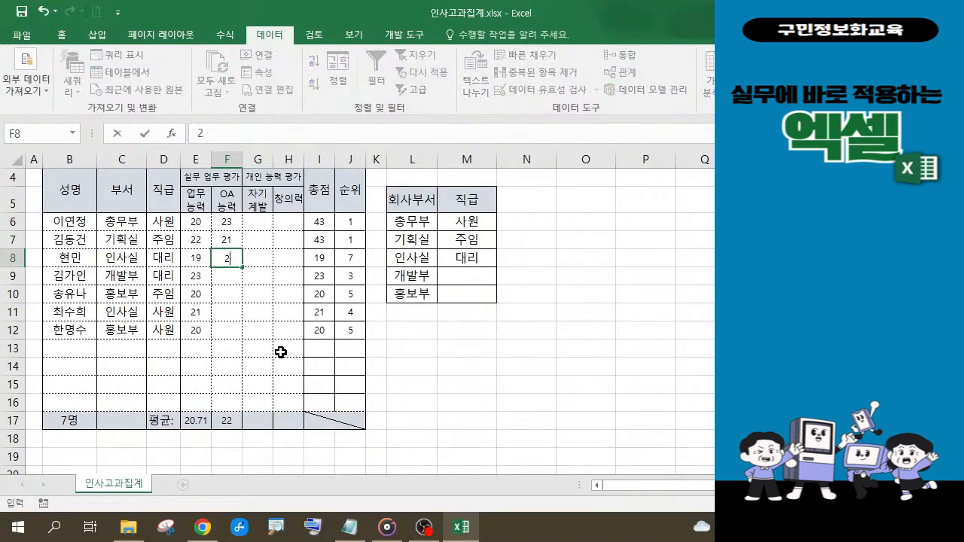
{"action": "key", "text": "Return"}
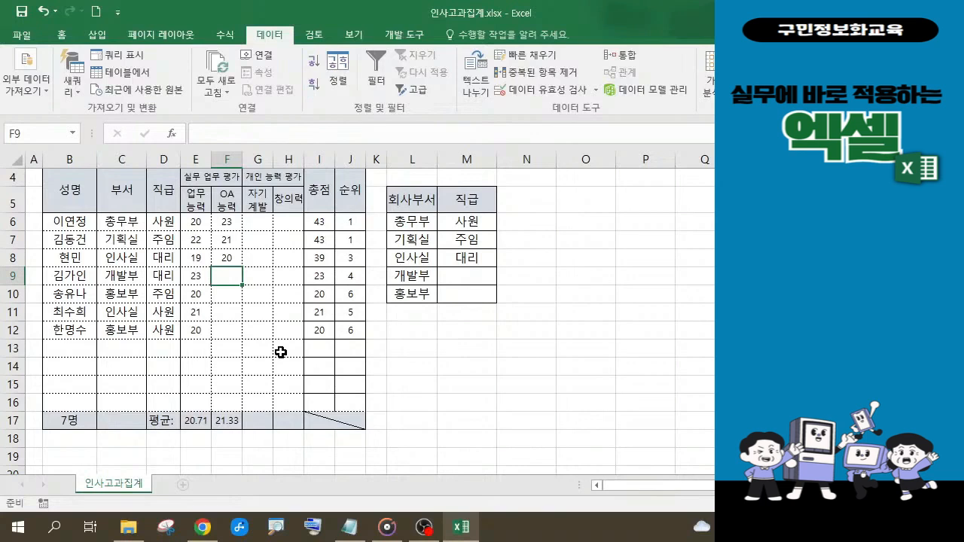
Step: Enter the remaining OA 능력 scores 19, 18, 19 and 25 in cells F9 to F12
{"action": "type", "text": "19"}
{"action": "key", "text": "Return"}
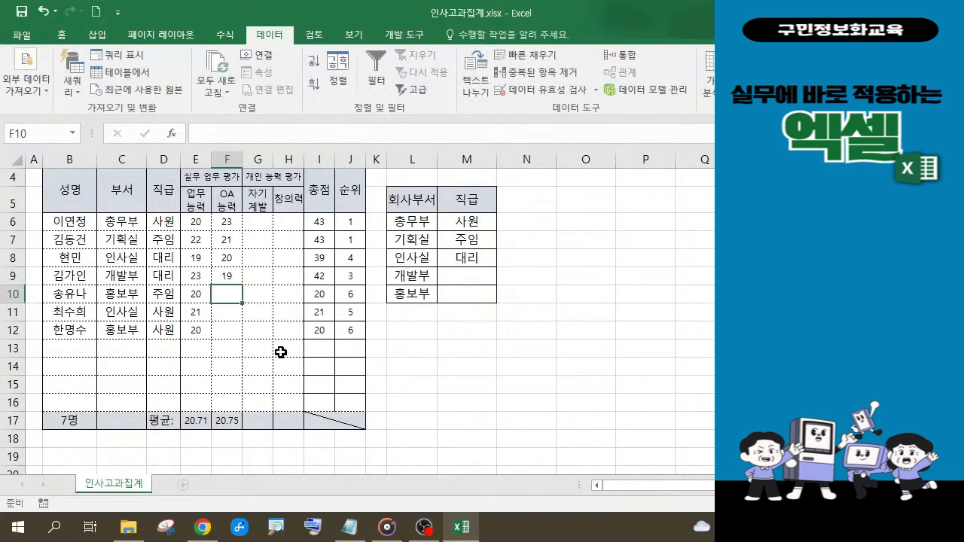
{"action": "type", "text": "18"}
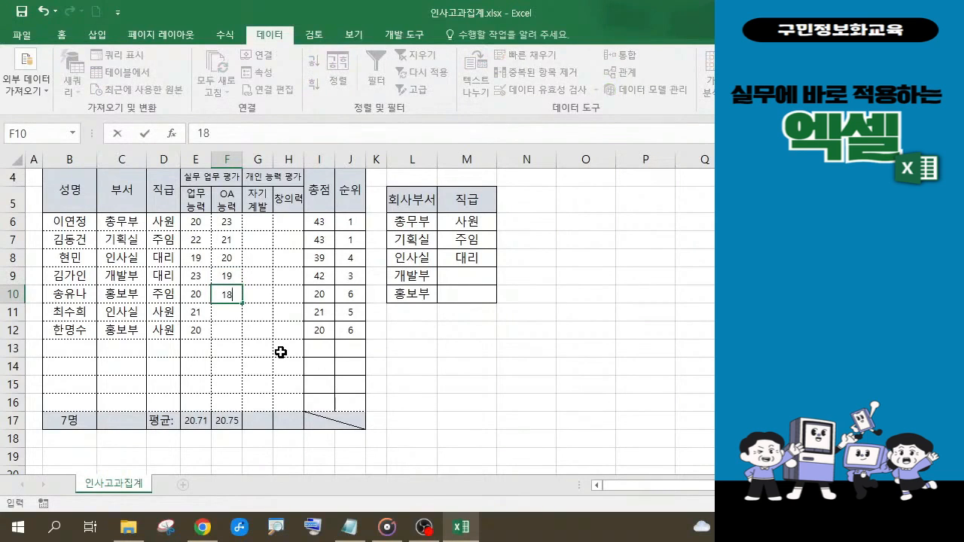
{"action": "key", "text": "Return"}
{"action": "type", "text": "19"}
{"action": "key", "text": "Return"}
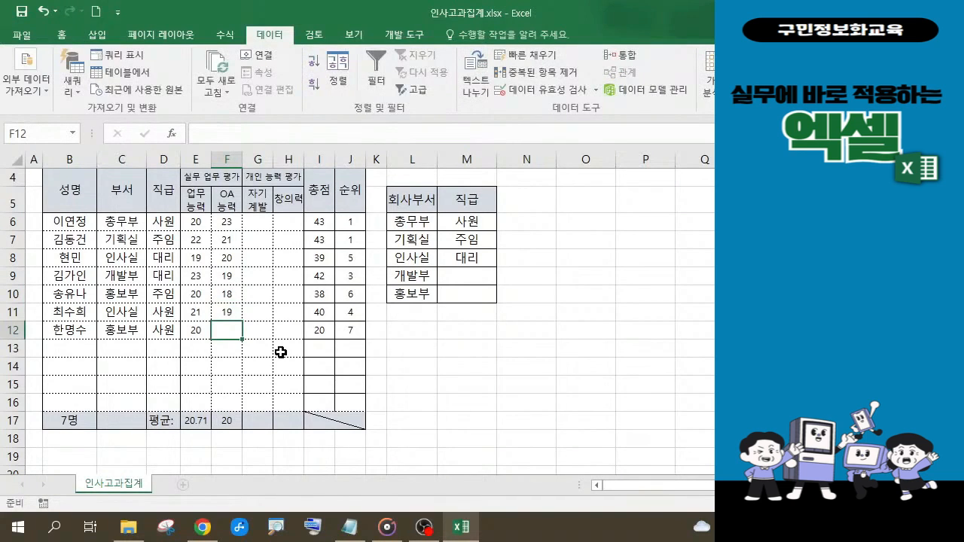
{"action": "type", "text": "25"}
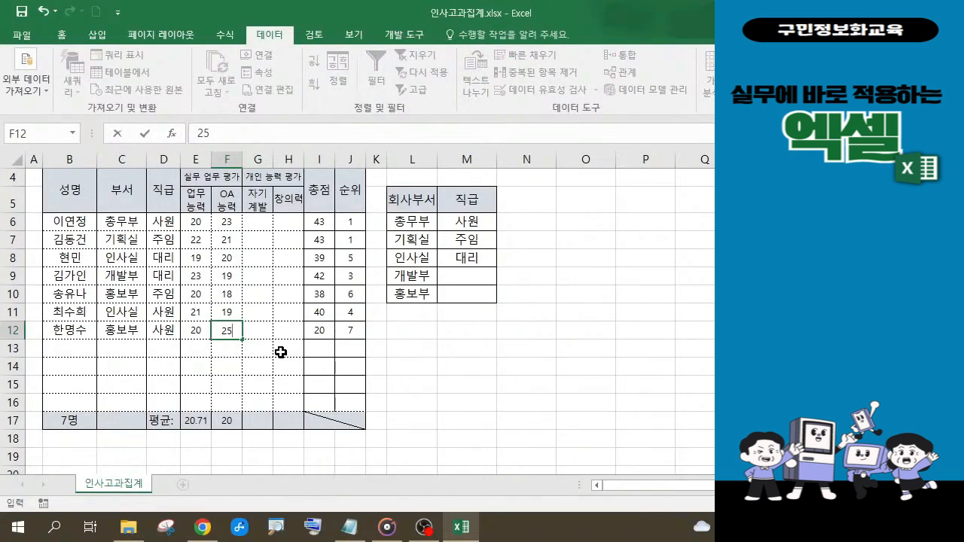
Step: Enter the 자기 계발 scores 22, 22 and 20 in cells G6 to G8
{"action": "left_click", "coordinate": [266, 224]}
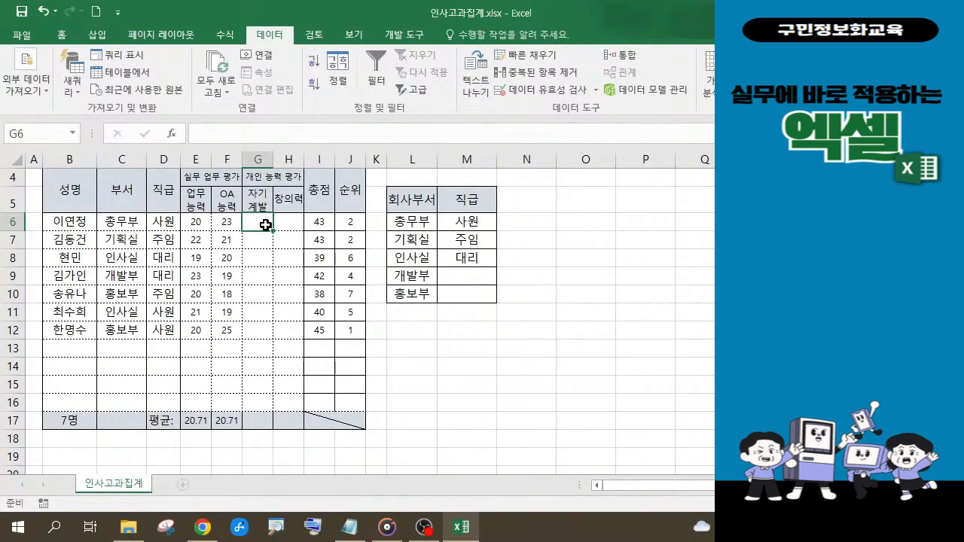
{"action": "type", "text": "22"}
{"action": "key", "text": "Return"}
{"action": "type", "text": "22"}
{"action": "key", "text": "Return"}
{"action": "type", "text": "20"}
{"action": "key", "text": "Return"}
Step: Enter the remaining 자기 계발 scores 21, 24, 20 and 21 in cells G9 to G12
{"action": "type", "text": "21"}
{"action": "key", "text": "Return"}
{"action": "type", "text": "24"}
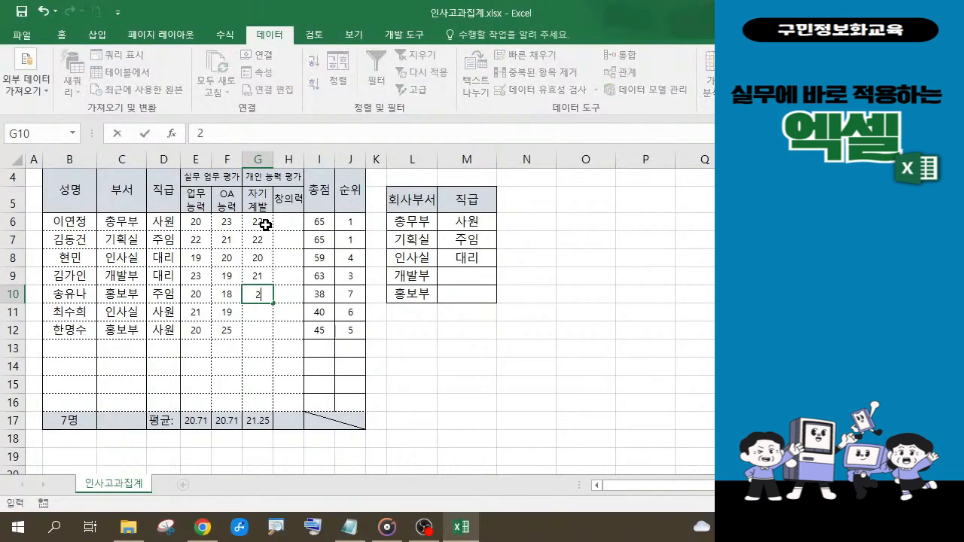
{"action": "key", "text": "Return"}
{"action": "type", "text": "20"}
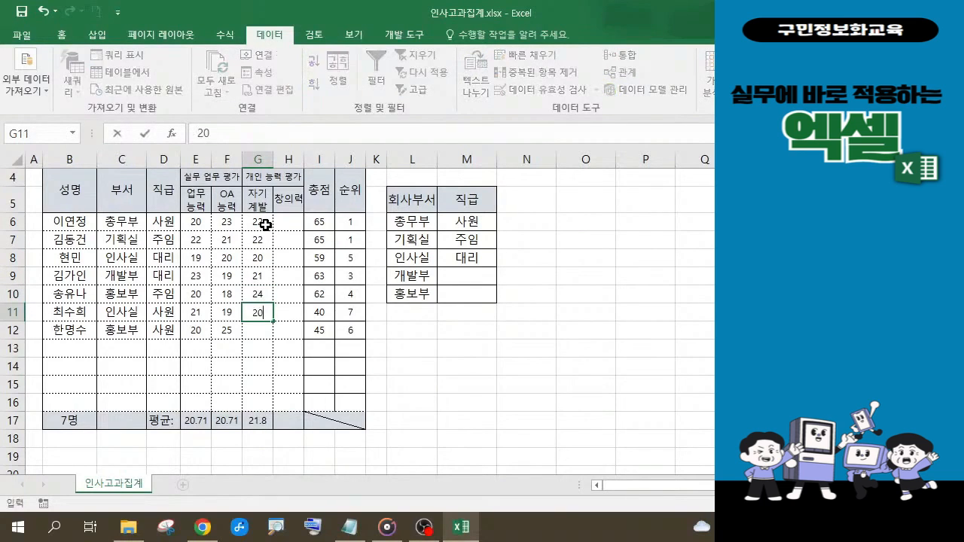
{"action": "key", "text": "Return"}
{"action": "type", "text": "21"}
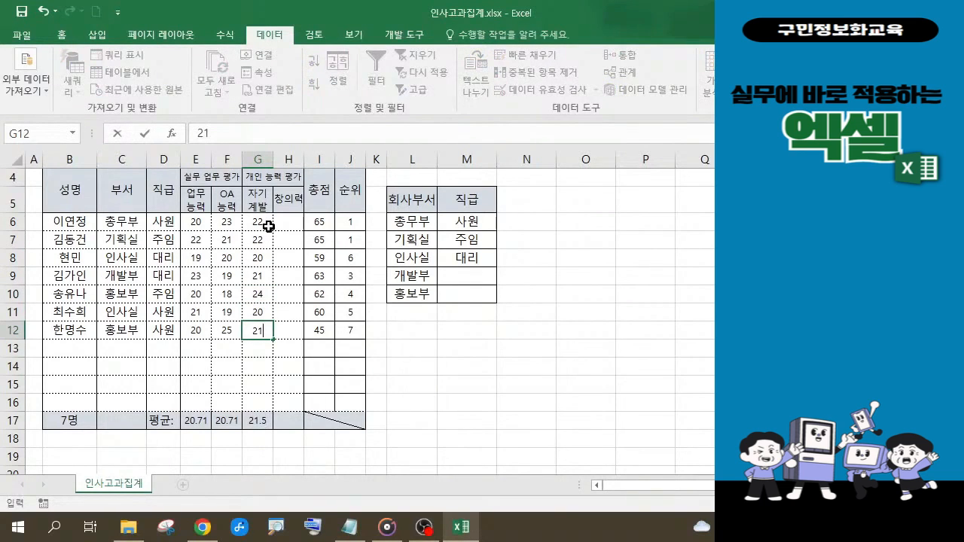
Step: Enter the 창의력 scores 20, 19 and 18 in cells H6 to H8
{"action": "left_click", "coordinate": [286, 224]}
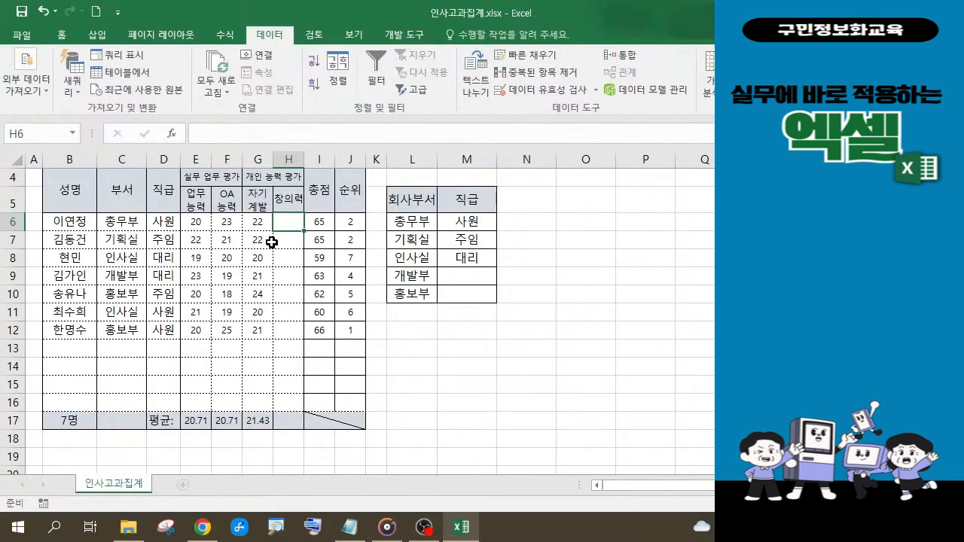
{"action": "type", "text": "20"}
{"action": "key", "text": "Return"}
{"action": "type", "text": "19"}
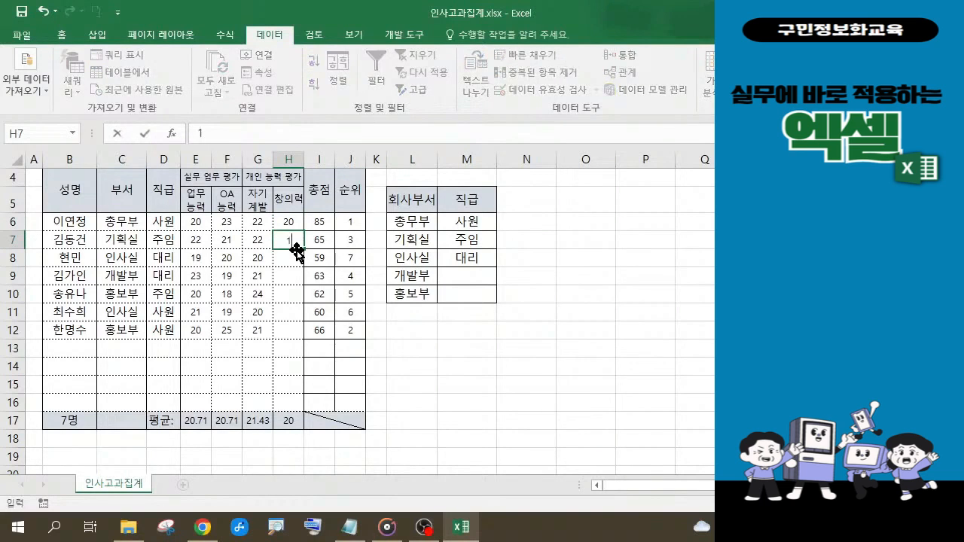
{"action": "key", "text": "Return"}
{"action": "type", "text": "18"}
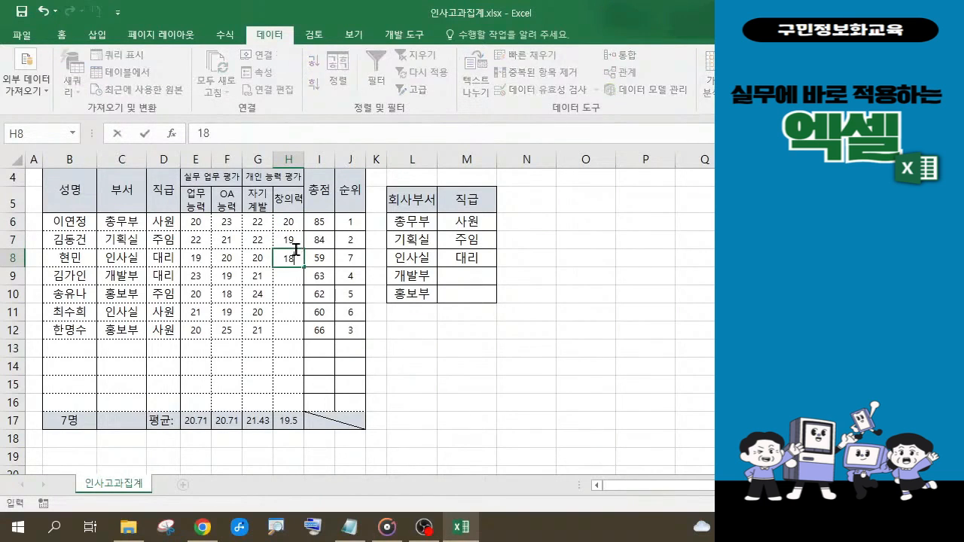
{"action": "key", "text": "Return"}
Step: Enter the remaining 창의력 scores 23, 22, 21 and 20 in cells H9 to H12
{"action": "type", "text": "23"}
{"action": "key", "text": "Return"}
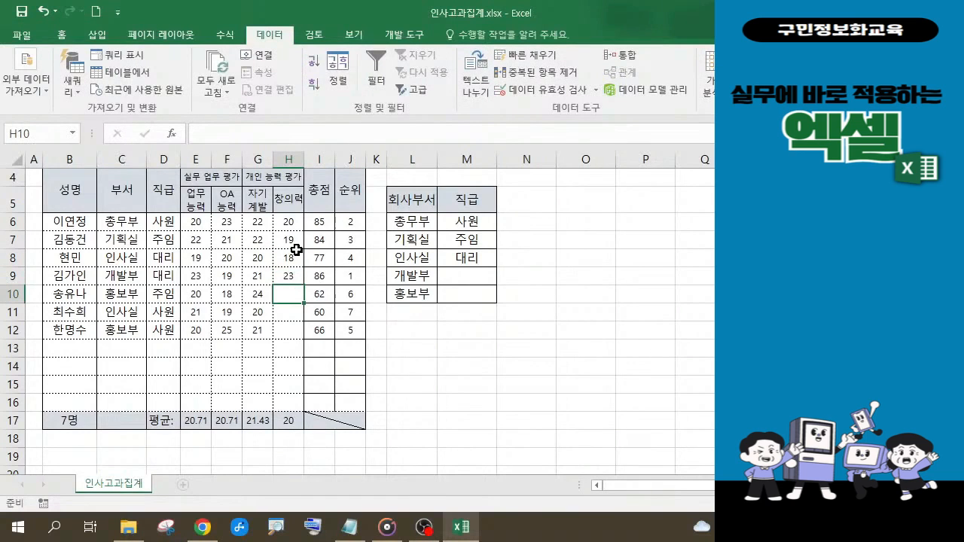
{"action": "type", "text": "22"}
{"action": "key", "text": "Return"}
{"action": "type", "text": "21"}
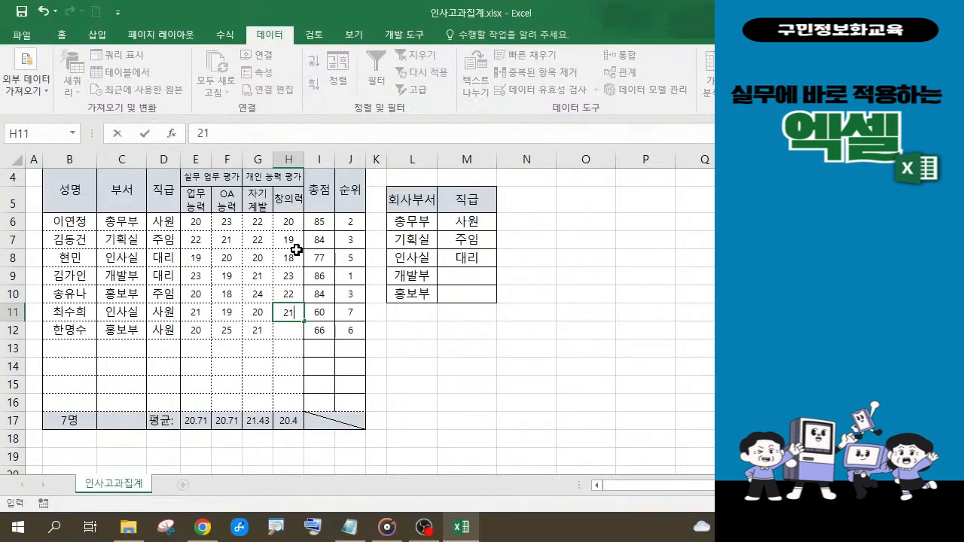
{"action": "key", "text": "Return"}
{"action": "type", "text": "20"}
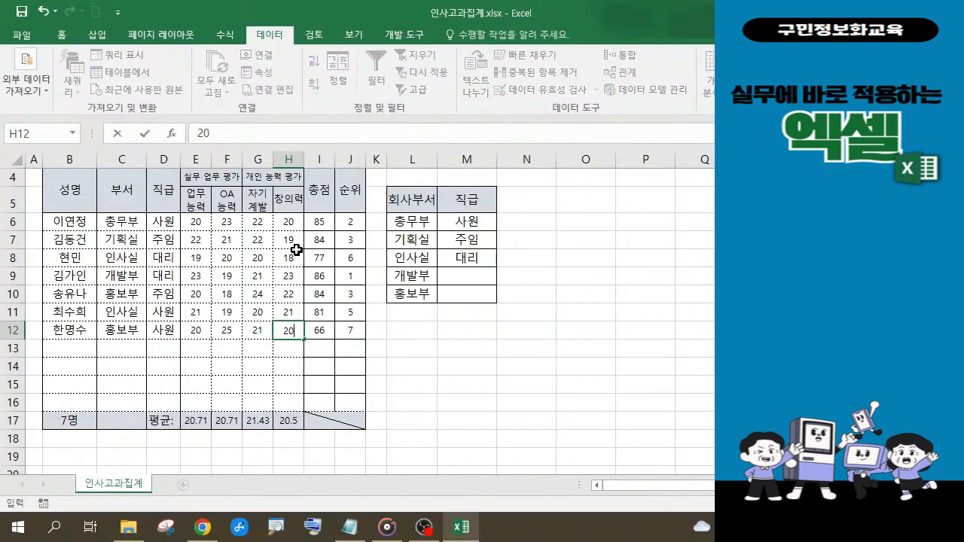
{"action": "key", "text": "Return"}
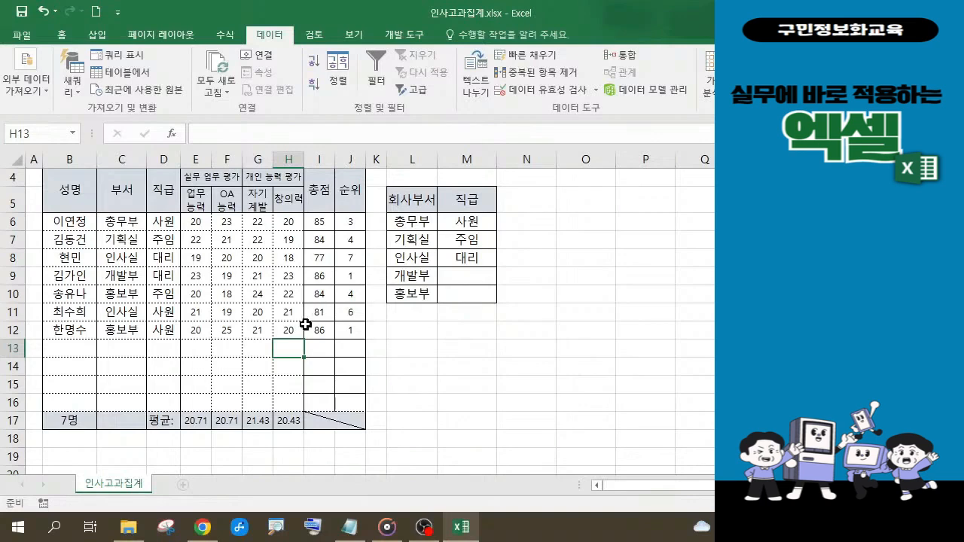
Step: Change the 창의력 score in cell H9 to 20
{"action": "left_click", "coordinate": [293, 277]}
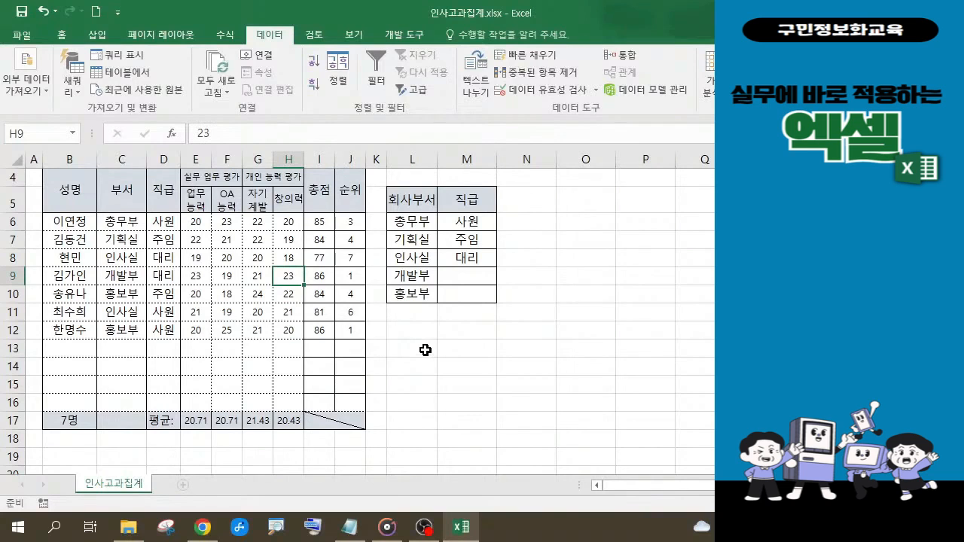
{"action": "type", "text": "20"}
{"action": "key", "text": "Return"}
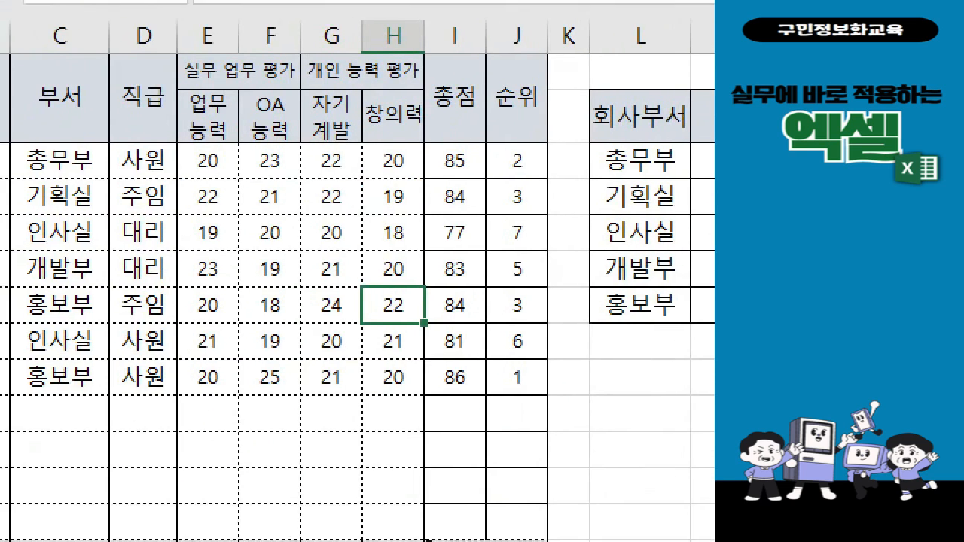
{"action": "mouse_move", "coordinate": [174, 133]}
{"action": "left_mouse_down"}
{"action": "mouse_move", "coordinate": [428, 199]}
{"action": "mouse_move", "coordinate": [430, 387]}
{"action": "left_mouse_up"}
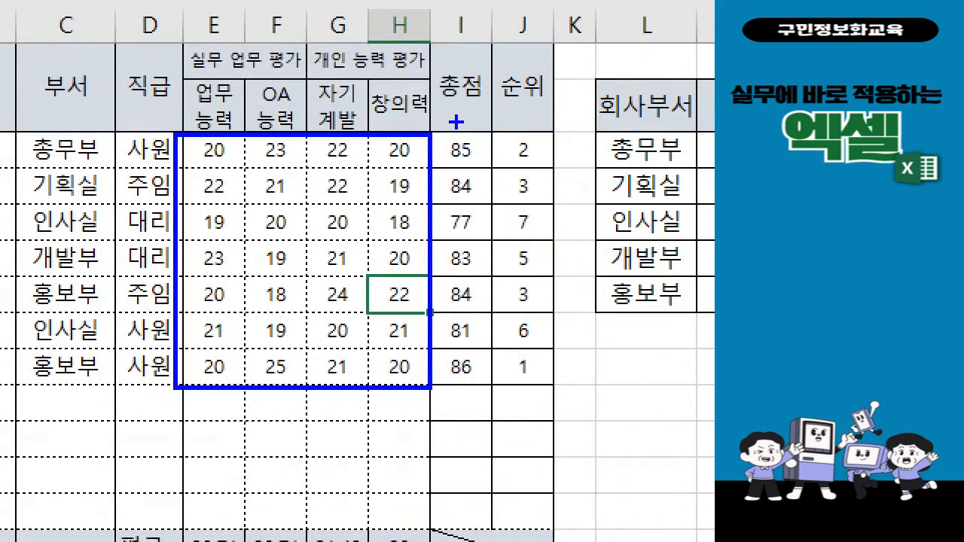
{"action": "mouse_move", "coordinate": [445, 134]}
{"action": "left_mouse_down"}
{"action": "mouse_move", "coordinate": [491, 234]}
{"action": "mouse_move", "coordinate": [491, 382]}
{"action": "left_mouse_up"}
{"action": "mouse_move", "coordinate": [502, 137]}
{"action": "left_mouse_down"}
{"action": "mouse_move", "coordinate": [543, 204]}
{"action": "mouse_move", "coordinate": [553, 387]}
{"action": "left_mouse_up"}
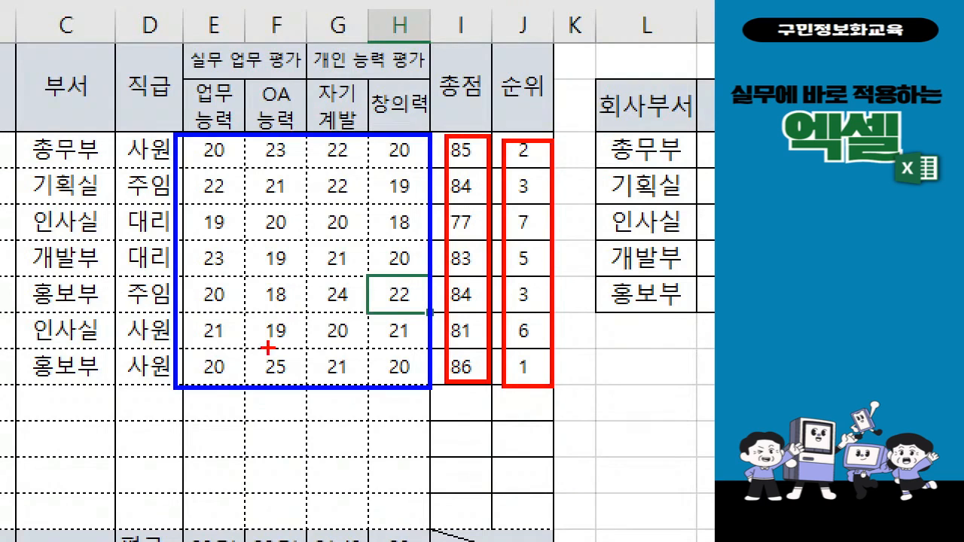
{"action": "mouse_move", "coordinate": [214, 244]}
{"action": "left_mouse_down"}
{"action": "mouse_move", "coordinate": [203, 277]}
{"action": "mouse_move", "coordinate": [223, 247]}
{"action": "mouse_move", "coordinate": [283, 262]}
{"action": "mouse_move", "coordinate": [304, 253]}
{"action": "mouse_move", "coordinate": [333, 279]}
{"action": "mouse_move", "coordinate": [358, 277]}
{"action": "left_mouse_up"}
{"action": "mouse_move", "coordinate": [369, 220]}
{"action": "left_mouse_down"}
{"action": "mouse_move", "coordinate": [399, 263]}
{"action": "mouse_move", "coordinate": [372, 288]}
{"action": "left_mouse_up"}
{"action": "mouse_move", "coordinate": [374, 246]}
{"action": "left_mouse_down"}
{"action": "mouse_move", "coordinate": [376, 235]}
{"action": "mouse_move", "coordinate": [415, 235]}
{"action": "mouse_move", "coordinate": [413, 226]}
{"action": "left_mouse_up"}
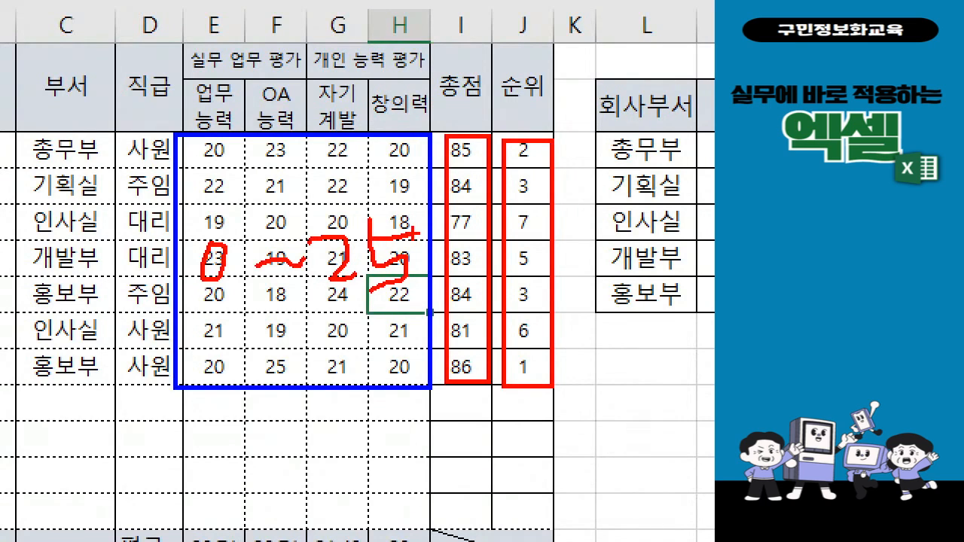
{"action": "key", "text": "Escape"}
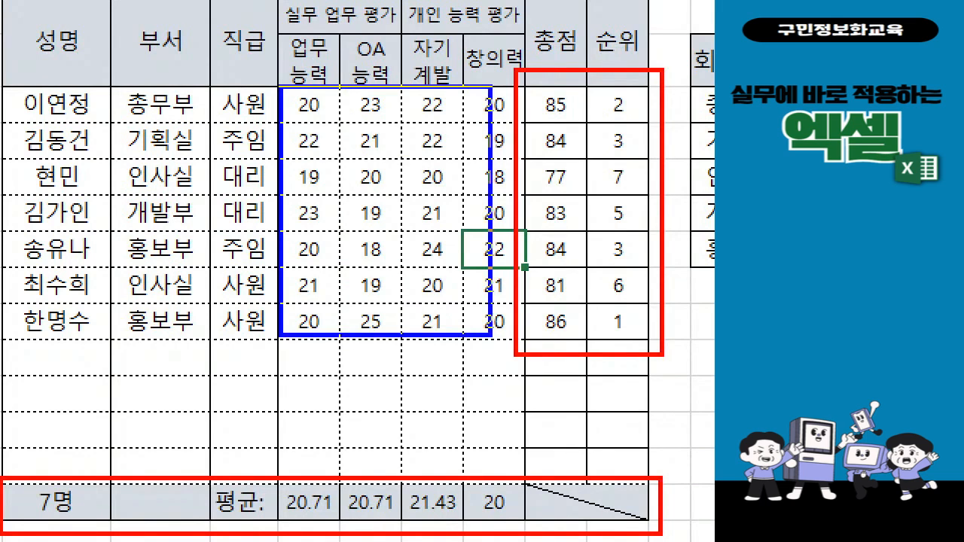
{"action": "left_click_drag", "start_coordinate": [523, 338], "coordinate": [523, 338]}
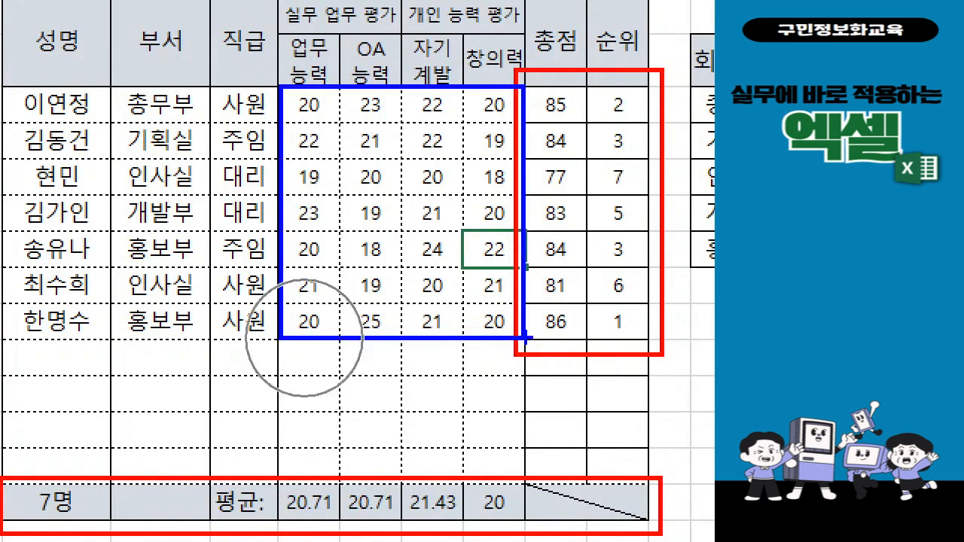
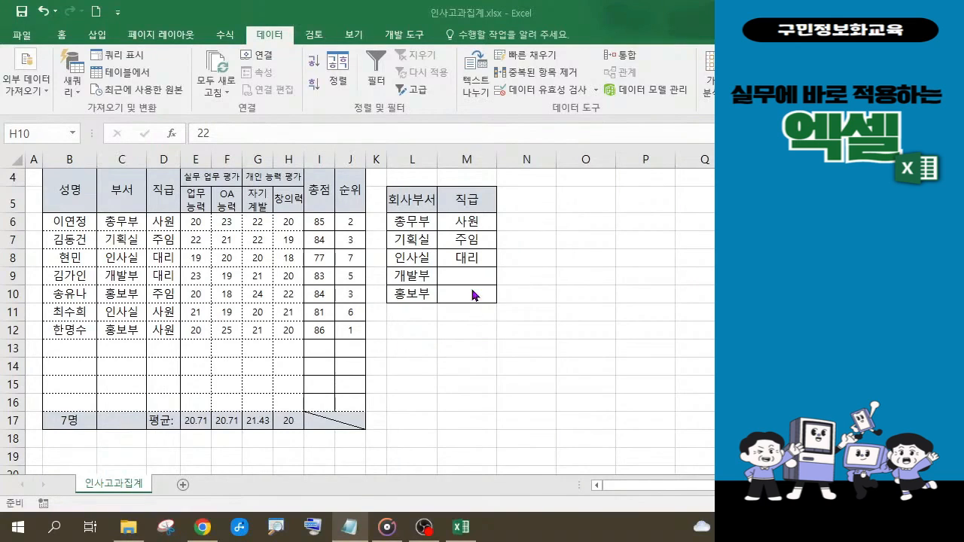
Step: Save the completed evaluation workbook
{"action": "left_click", "coordinate": [357, 329]}
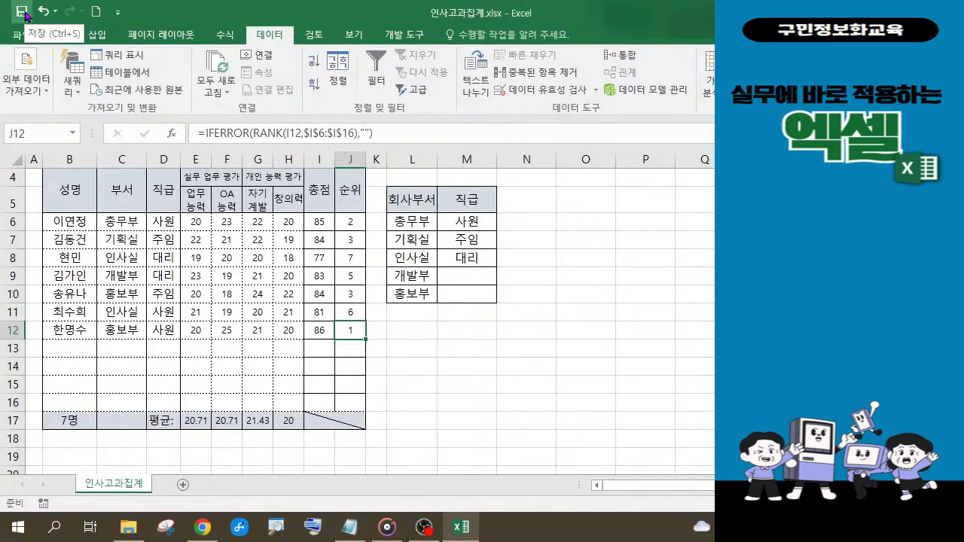
{"action": "left_click", "coordinate": [27, 15]}
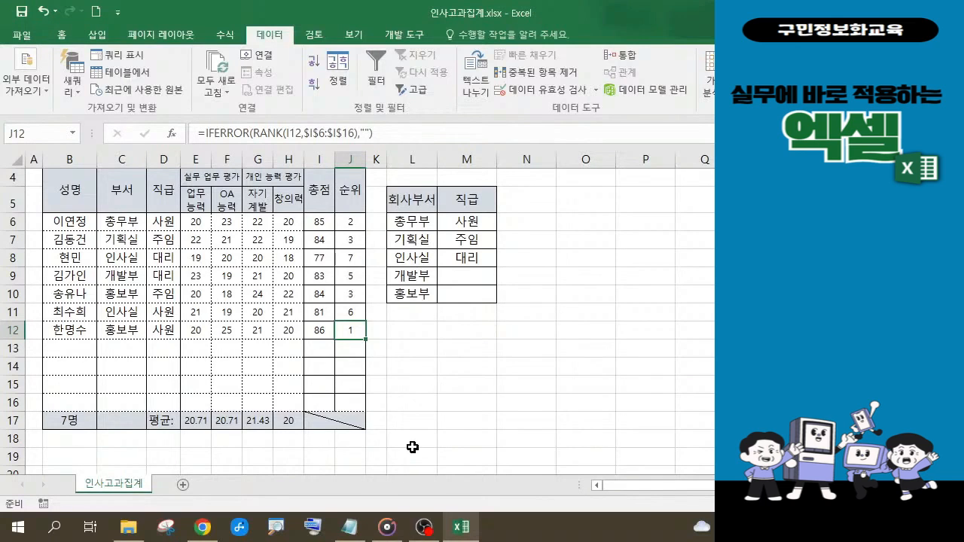
Step: Select the employee data range B6:J12, from the first 성명 entry to the last 순위 value
{"action": "left_click", "coordinate": [349, 527]}
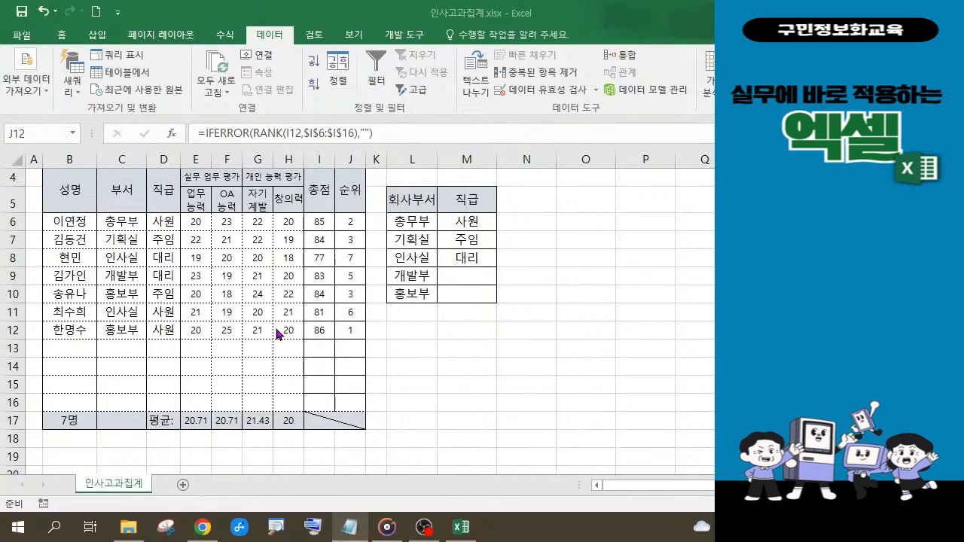
{"action": "left_click", "coordinate": [74, 225]}
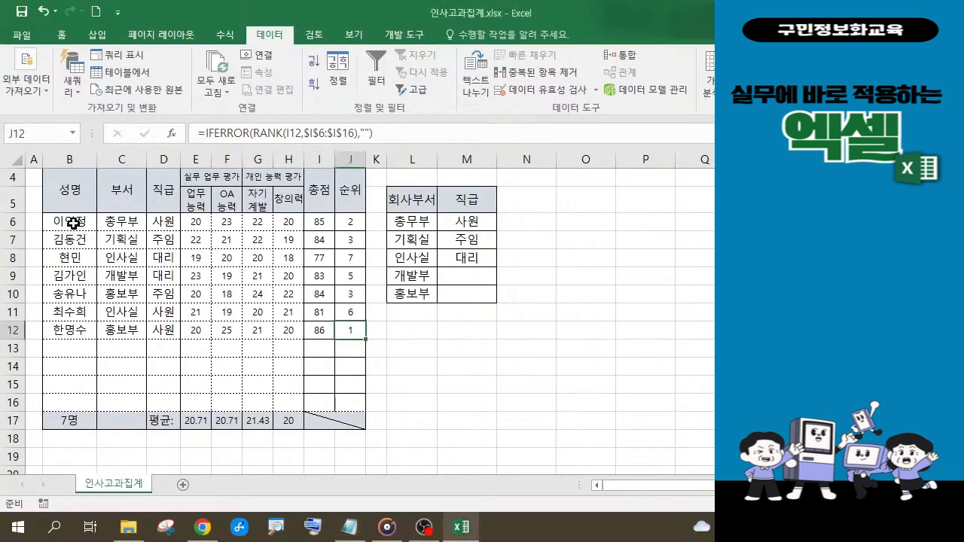
{"action": "left_click", "coordinate": [65, 223]}
{"action": "left_click_drag", "start_coordinate": [66, 223], "coordinate": [344, 336]}
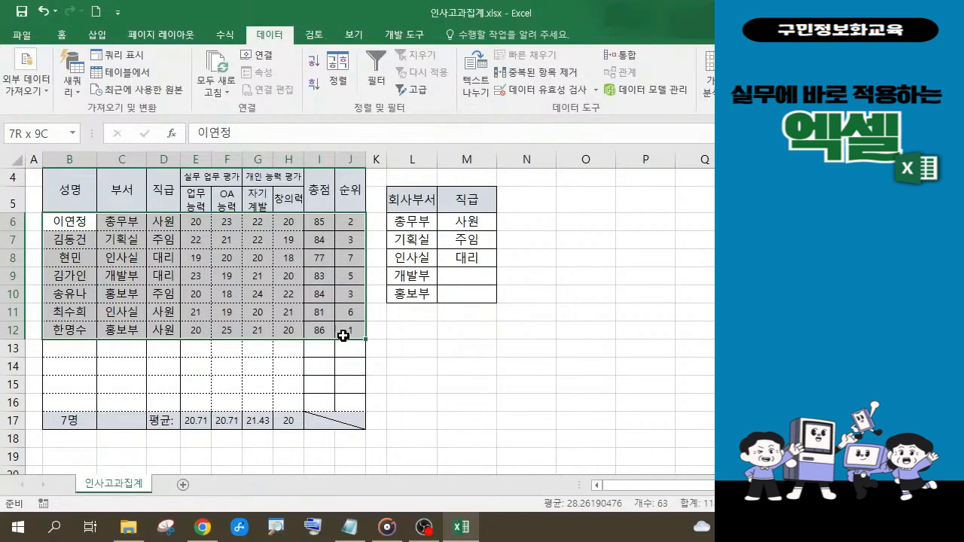
{"action": "left_click_drag", "start_coordinate": [343, 336], "coordinate": [345, 334]}
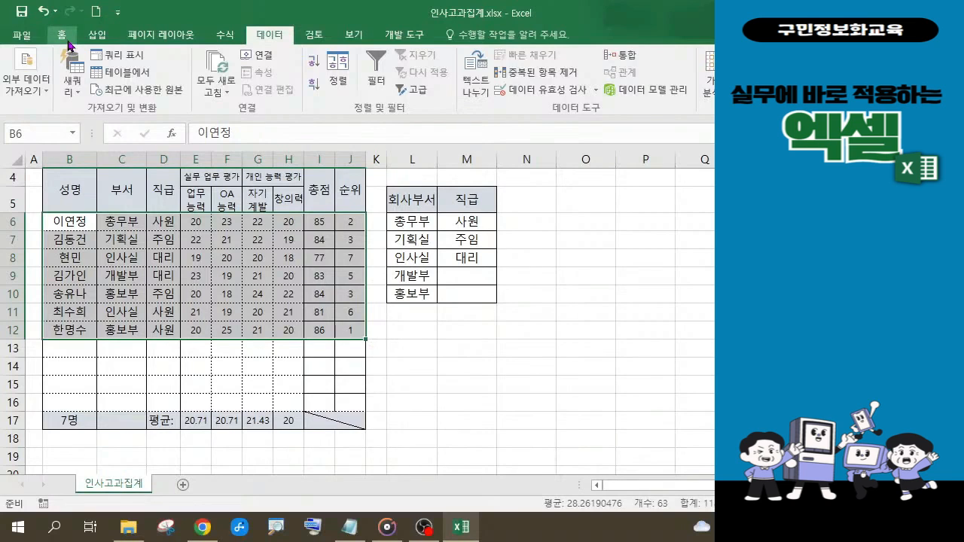
{"action": "key", "text": "ctrl+q"}
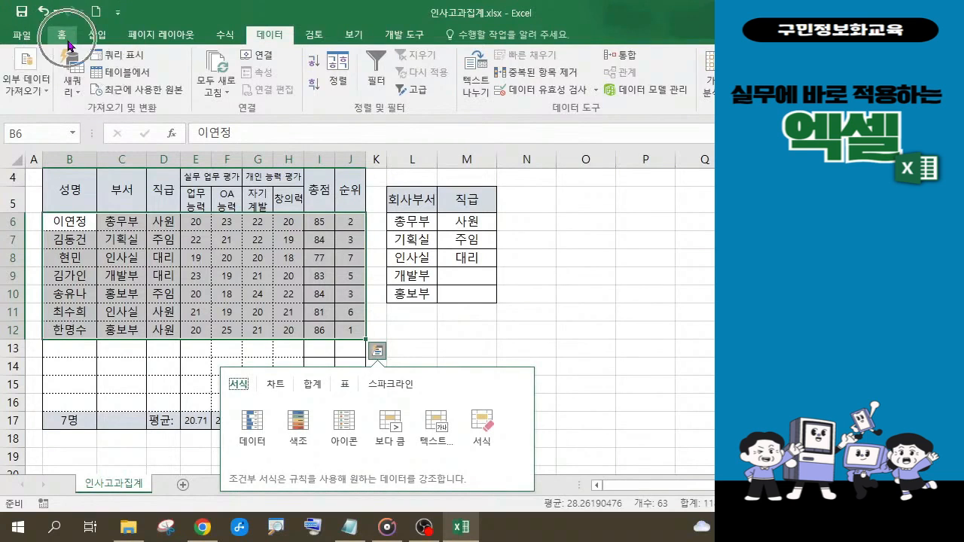
{"action": "left_click", "coordinate": [67, 43]}
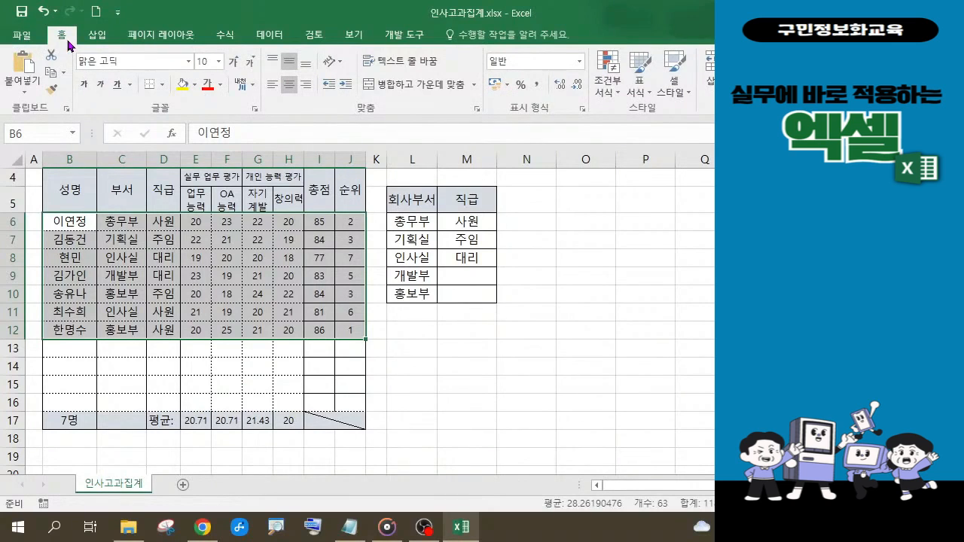
{"action": "left_click", "coordinate": [618, 94]}
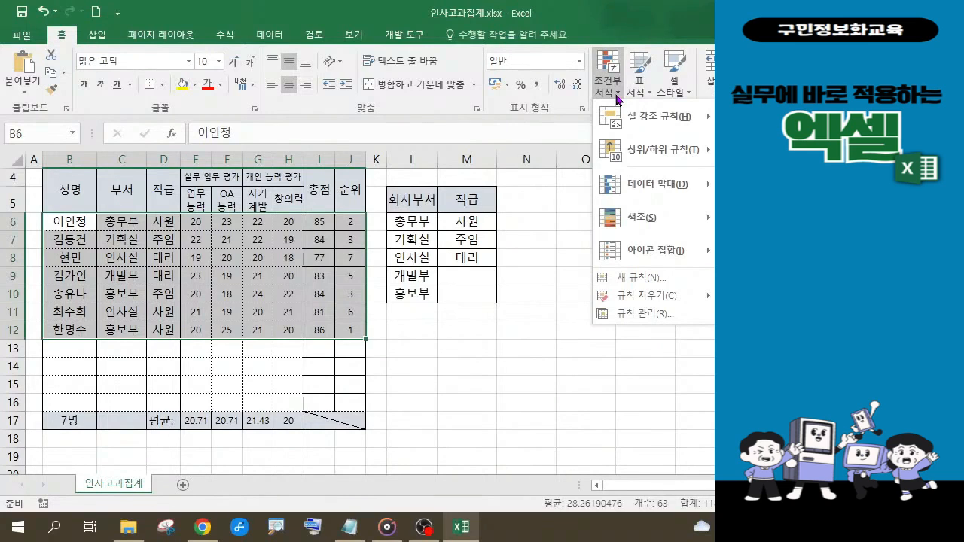
{"action": "left_click", "coordinate": [642, 278]}
{"action": "mouse_move", "coordinate": [34, 213]}
{"action": "left_mouse_down"}
{"action": "mouse_move", "coordinate": [235, 281]}
{"action": "mouse_move", "coordinate": [353, 350]}
{"action": "mouse_move", "coordinate": [375, 345]}
{"action": "mouse_move", "coordinate": [386, 372]}
{"action": "left_mouse_up"}
{"action": "mouse_move", "coordinate": [401, 374]}
{"action": "left_mouse_down"}
{"action": "mouse_move", "coordinate": [399, 383]}
{"action": "mouse_move", "coordinate": [409, 358]}
{"action": "mouse_move", "coordinate": [414, 380]}
{"action": "mouse_move", "coordinate": [400, 383]}
{"action": "left_mouse_up"}
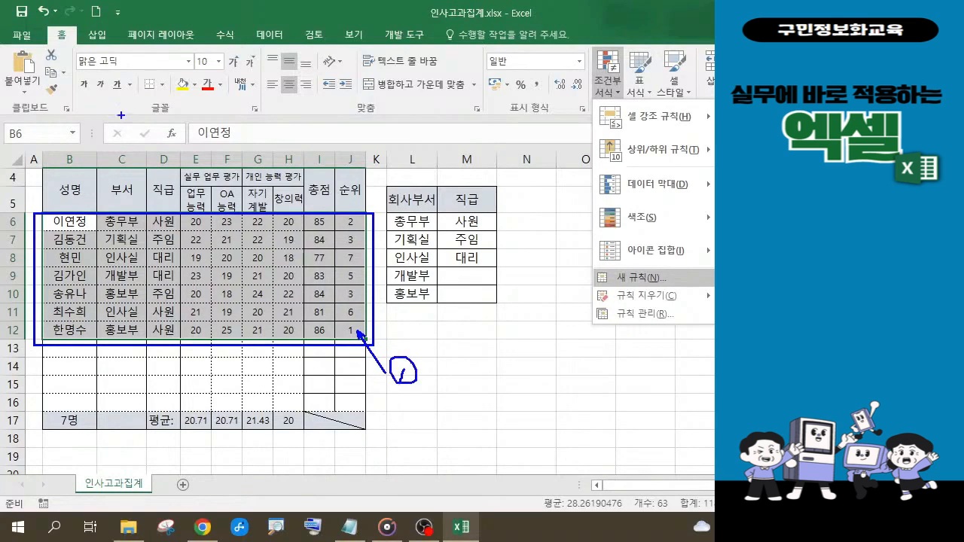
{"action": "left_click_drag", "start_coordinate": [39, 17], "coordinate": [78, 45]}
{"action": "mouse_move", "coordinate": [583, 40]}
{"action": "left_mouse_down"}
{"action": "mouse_move", "coordinate": [609, 60]}
{"action": "mouse_move", "coordinate": [627, 130]}
{"action": "left_mouse_up"}
{"action": "mouse_move", "coordinate": [616, 83]}
{"action": "left_mouse_down"}
{"action": "mouse_move", "coordinate": [611, 95]}
{"action": "mouse_move", "coordinate": [624, 85]}
{"action": "left_mouse_up"}
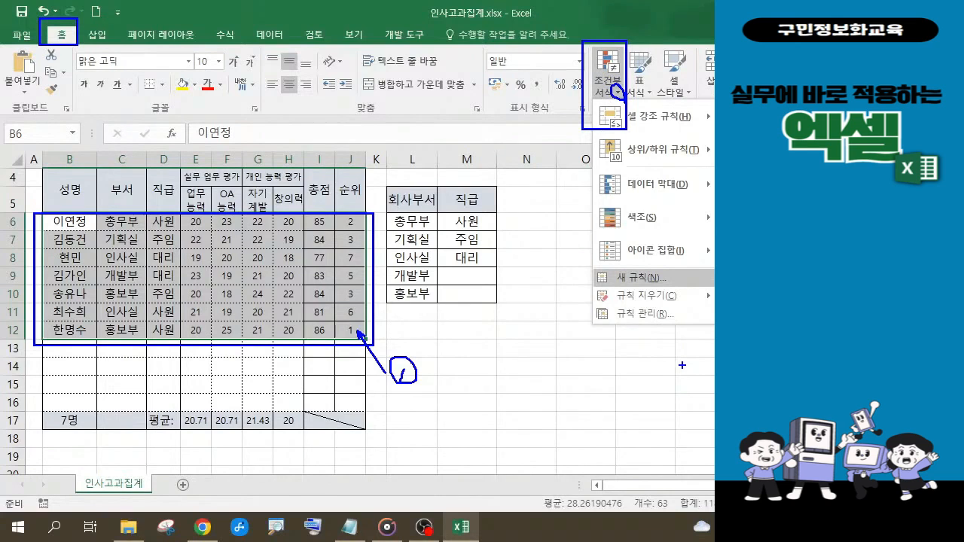
{"action": "left_click_drag", "start_coordinate": [565, 263], "coordinate": [714, 288]}
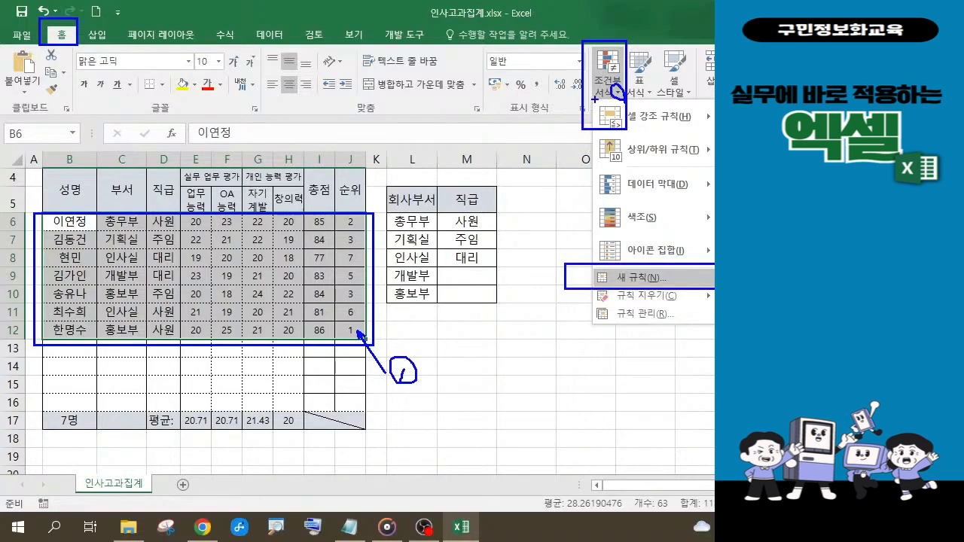
{"action": "left_click_drag", "start_coordinate": [596, 101], "coordinate": [371, 322]}
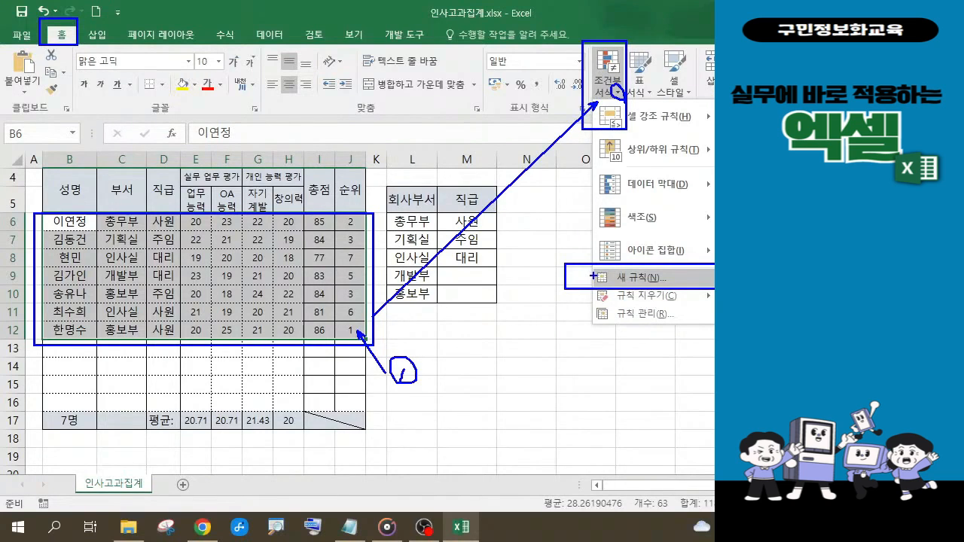
{"action": "left_click_drag", "start_coordinate": [583, 265], "coordinate": [582, 157]}
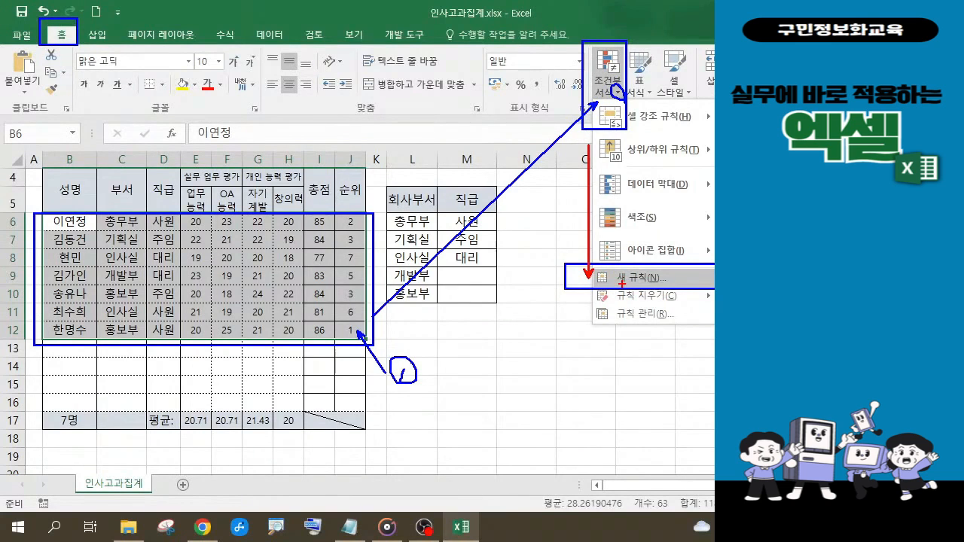
{"action": "key", "text": "Escape"}
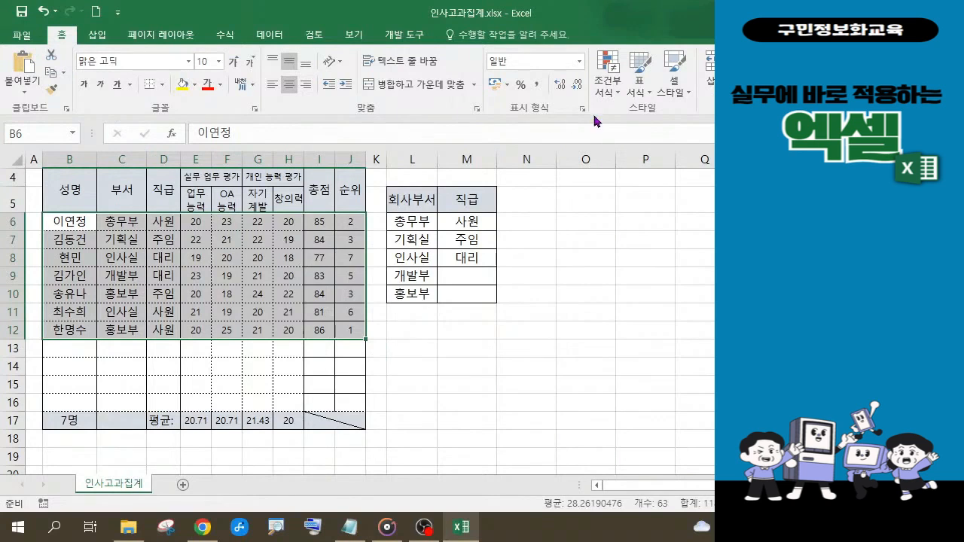
Step: Start a new conditional formatting rule for the selected range that uses a formula to determine which cells to format
{"action": "left_click", "coordinate": [618, 97]}
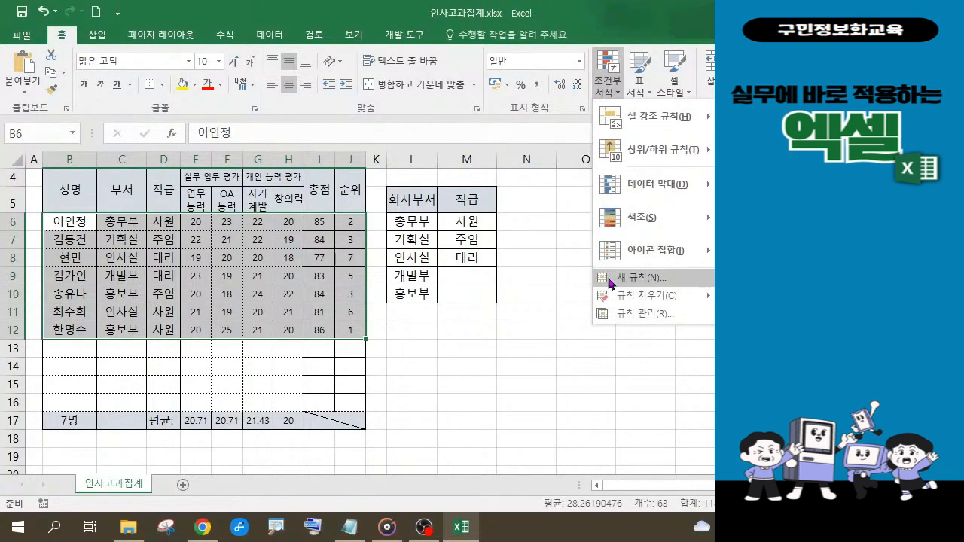
{"action": "left_click", "coordinate": [610, 278]}
{"action": "left_click_drag", "start_coordinate": [361, 124], "coordinate": [316, 112]}
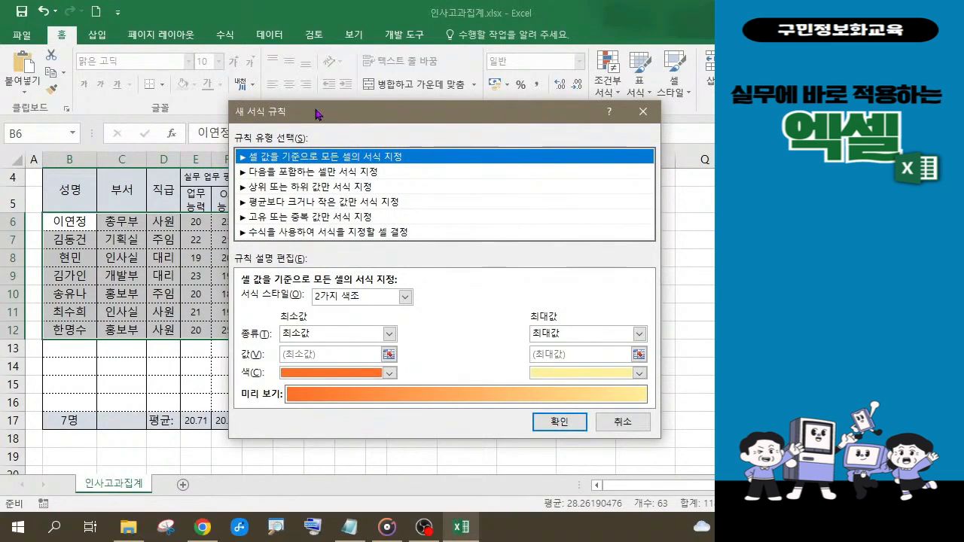
{"action": "left_click", "coordinate": [301, 232]}
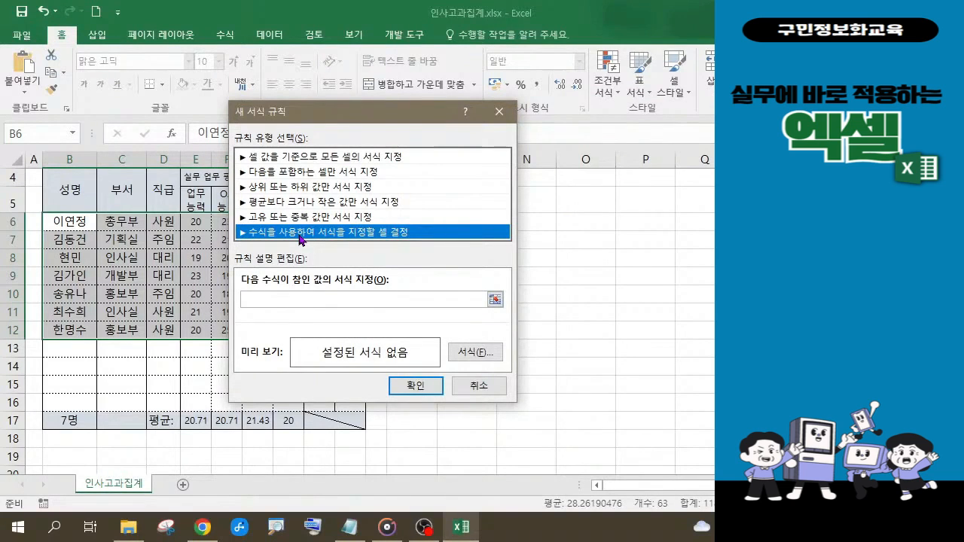
Step: Enter =$I6>=85 as the rule's formula, locking only the 총점 column so the row reference stays relative
{"action": "left_click", "coordinate": [347, 531]}
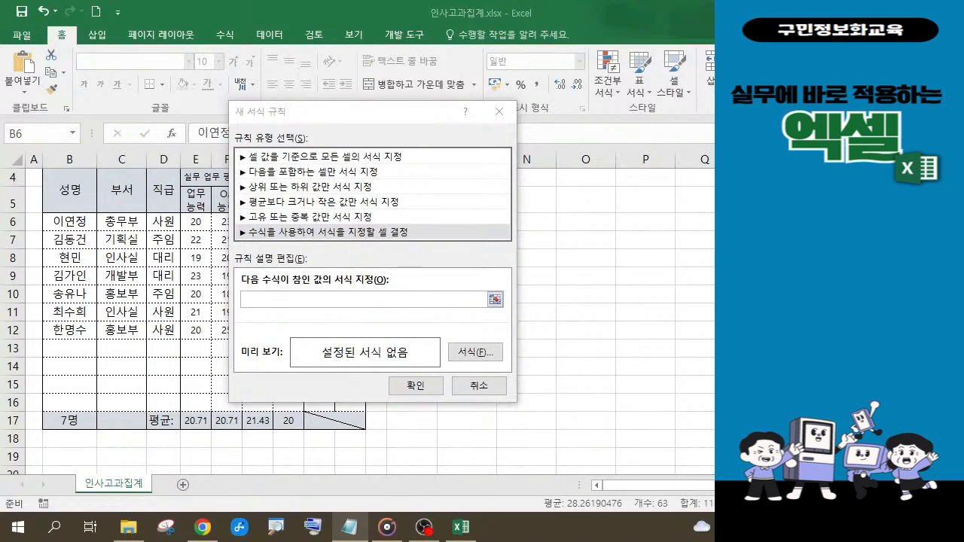
{"action": "left_click", "coordinate": [268, 302]}
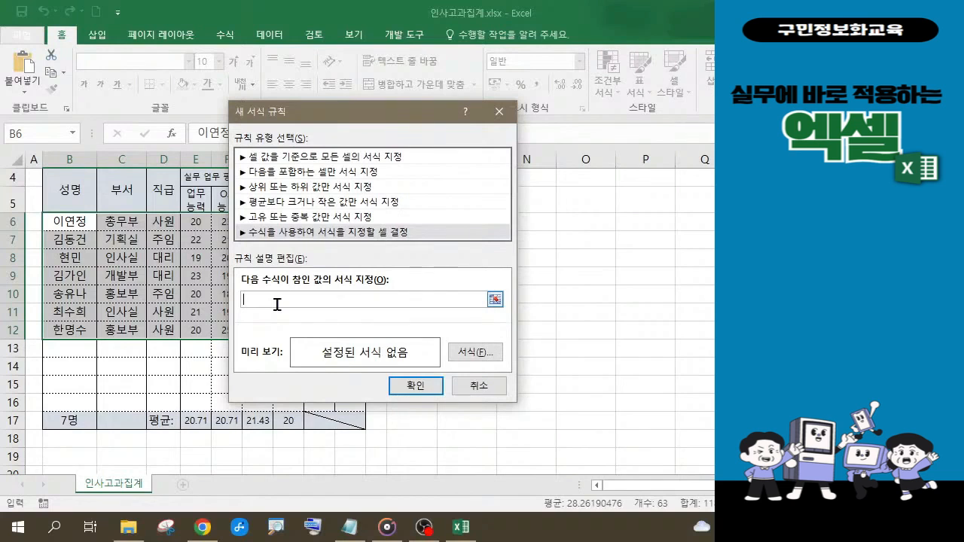
{"action": "left_click_drag", "start_coordinate": [332, 112], "coordinate": [484, 107]}
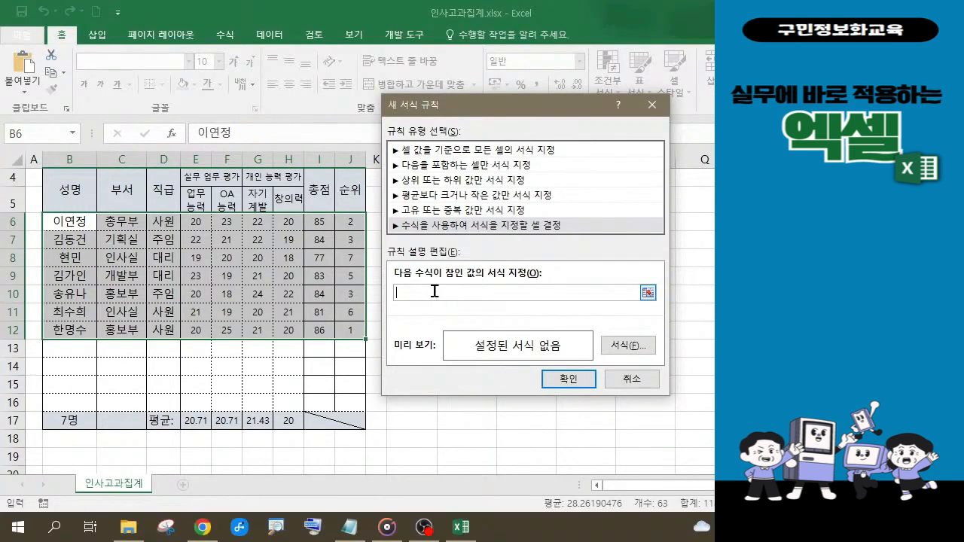
{"action": "type", "text": "="}
{"action": "left_click", "coordinate": [324, 222]}
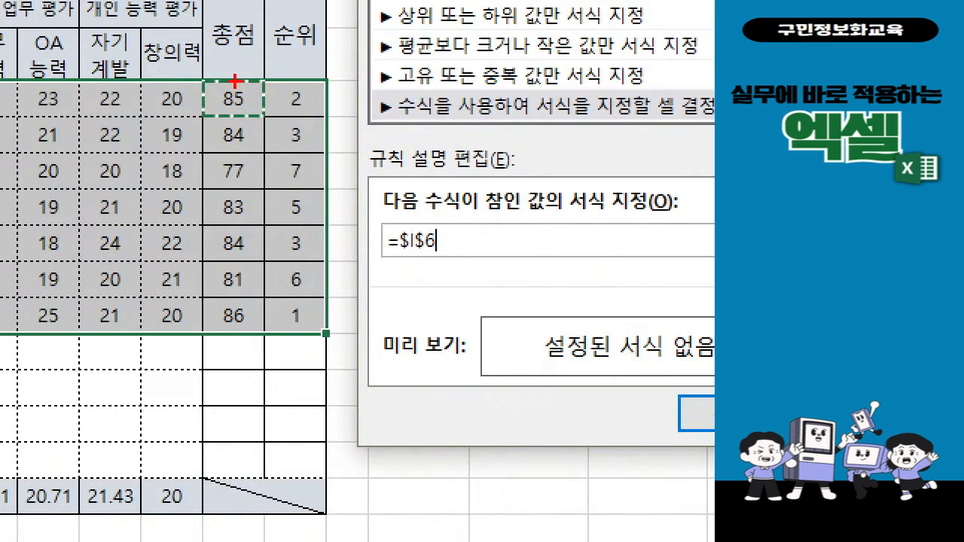
{"action": "mouse_move", "coordinate": [235, 79]}
{"action": "left_mouse_down"}
{"action": "mouse_move", "coordinate": [218, 97]}
{"action": "mouse_move", "coordinate": [246, 120]}
{"action": "mouse_move", "coordinate": [225, 134]}
{"action": "mouse_move", "coordinate": [238, 157]}
{"action": "mouse_move", "coordinate": [223, 185]}
{"action": "mouse_move", "coordinate": [237, 192]}
{"action": "mouse_move", "coordinate": [217, 218]}
{"action": "mouse_move", "coordinate": [235, 226]}
{"action": "mouse_move", "coordinate": [218, 260]}
{"action": "mouse_move", "coordinate": [233, 266]}
{"action": "mouse_move", "coordinate": [220, 293]}
{"action": "mouse_move", "coordinate": [238, 309]}
{"action": "mouse_move", "coordinate": [217, 340]}
{"action": "mouse_move", "coordinate": [240, 334]}
{"action": "left_mouse_up"}
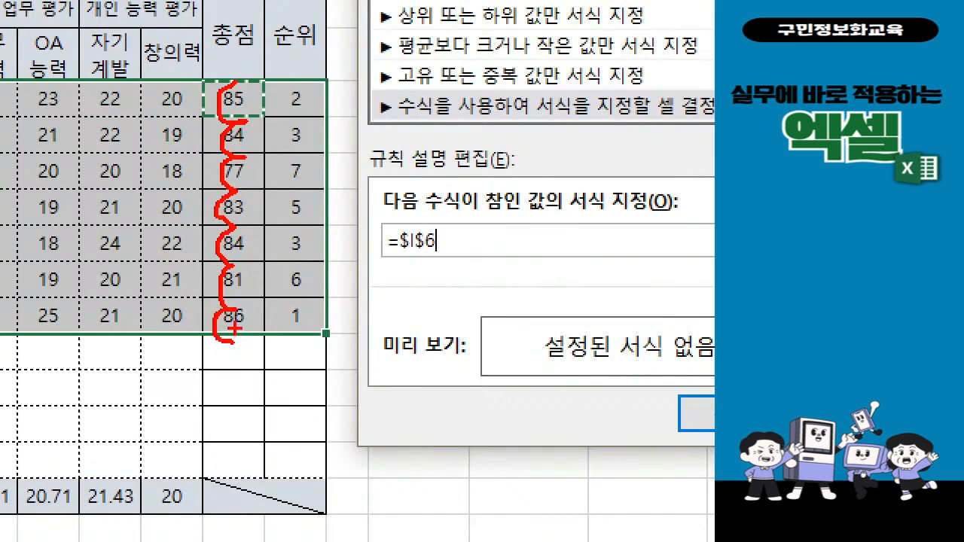
{"action": "mouse_move", "coordinate": [448, 278]}
{"action": "left_mouse_down"}
{"action": "mouse_move", "coordinate": [324, 255]}
{"action": "mouse_move", "coordinate": [439, 174]}
{"action": "mouse_move", "coordinate": [447, 295]}
{"action": "left_mouse_up"}
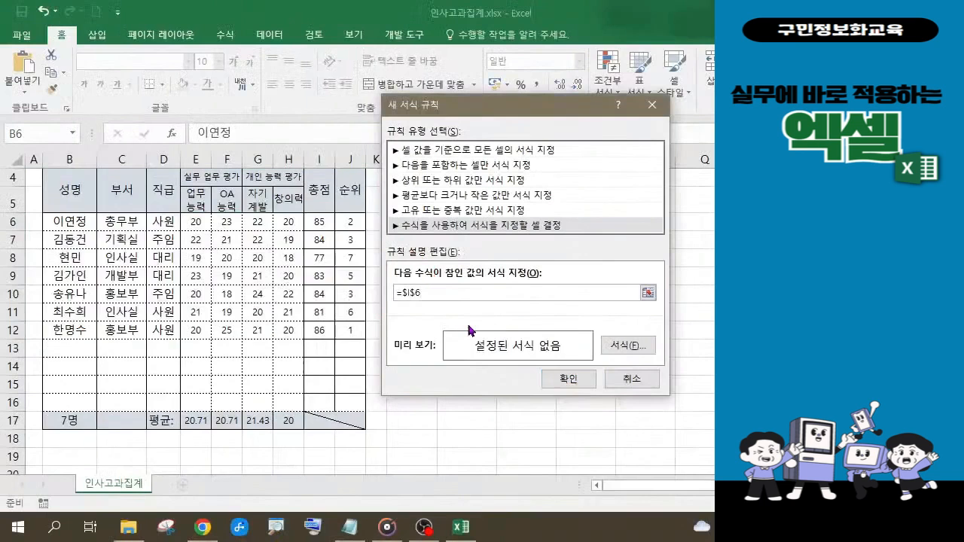
{"action": "left_click", "coordinate": [414, 294]}
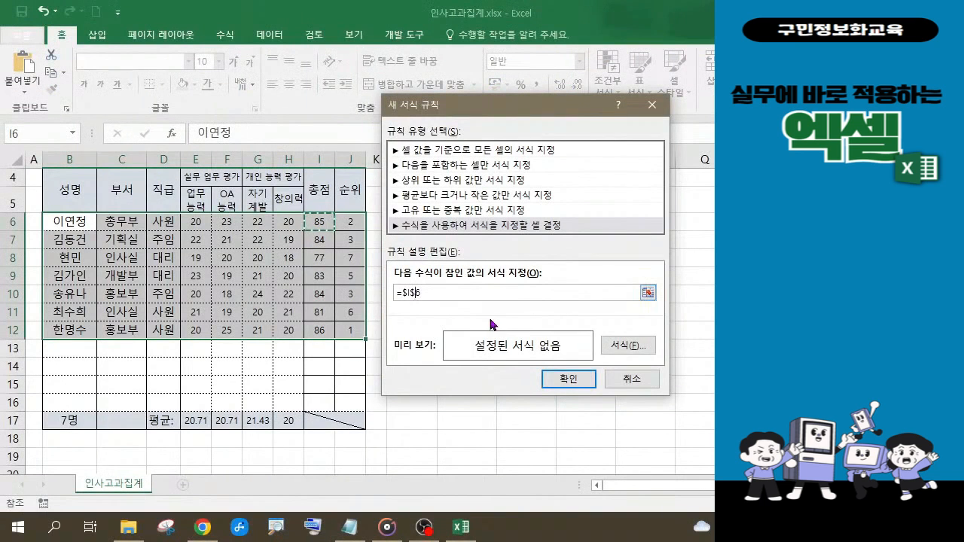
{"action": "key", "text": "BackSpace"}
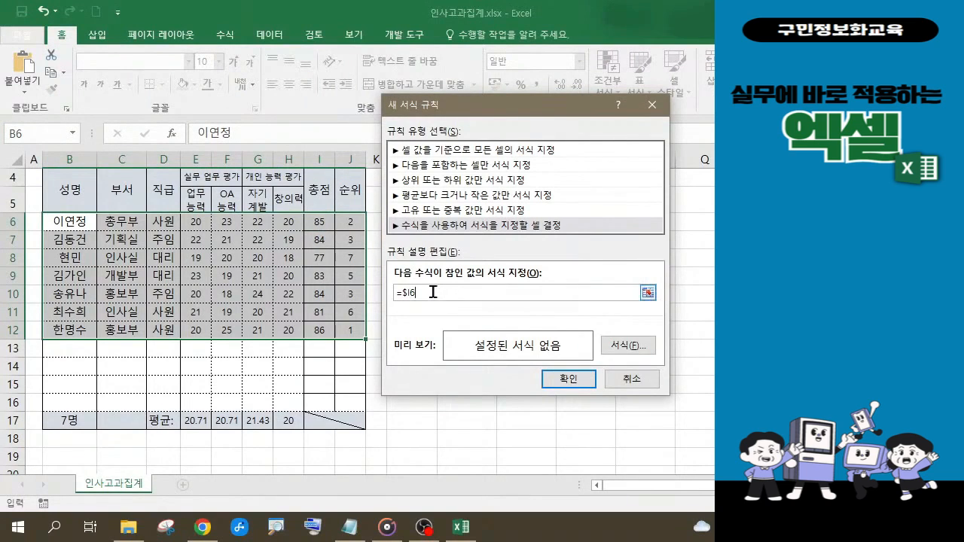
{"action": "type", "text": ">="}
{"action": "type", "text": "80"}
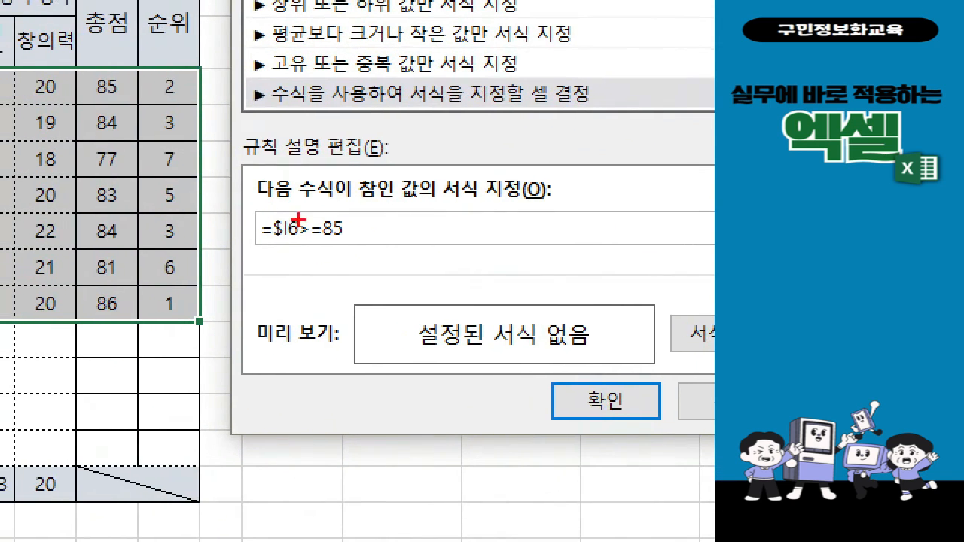
{"action": "mouse_move", "coordinate": [217, 194]}
{"action": "left_mouse_down"}
{"action": "mouse_move", "coordinate": [387, 248]}
{"action": "mouse_move", "coordinate": [397, 263]}
{"action": "left_mouse_up"}
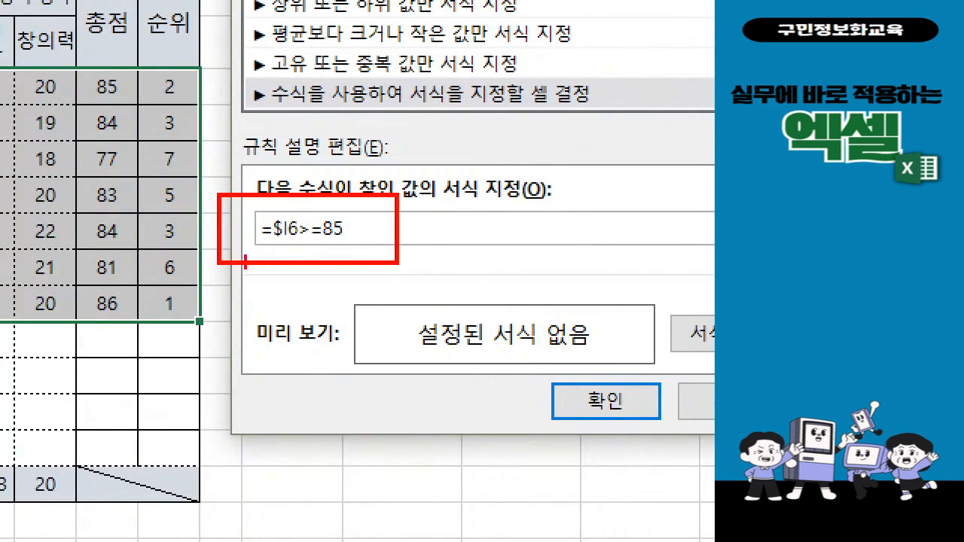
{"action": "left_click_drag", "start_coordinate": [256, 249], "coordinate": [222, 302]}
{"action": "mouse_move", "coordinate": [79, 62]}
{"action": "left_mouse_down"}
{"action": "mouse_move", "coordinate": [136, 122]}
{"action": "mouse_move", "coordinate": [136, 332]}
{"action": "left_mouse_up"}
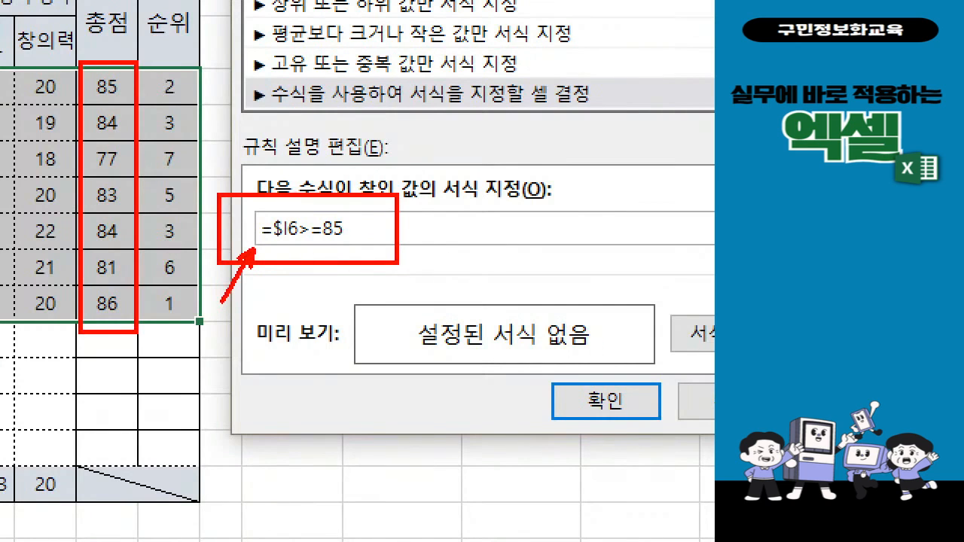
{"action": "mouse_move", "coordinate": [714, 363]}
{"action": "left_mouse_down"}
{"action": "mouse_move", "coordinate": [640, 277]}
{"action": "mouse_move", "coordinate": [713, 247]}
{"action": "left_mouse_up"}
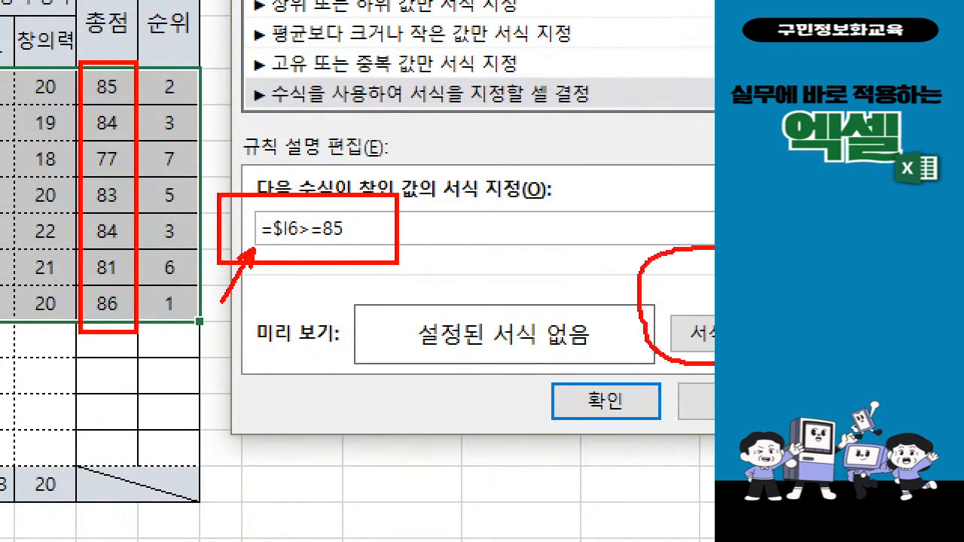
{"action": "left_click_drag", "start_coordinate": [668, 299], "coordinate": [397, 240]}
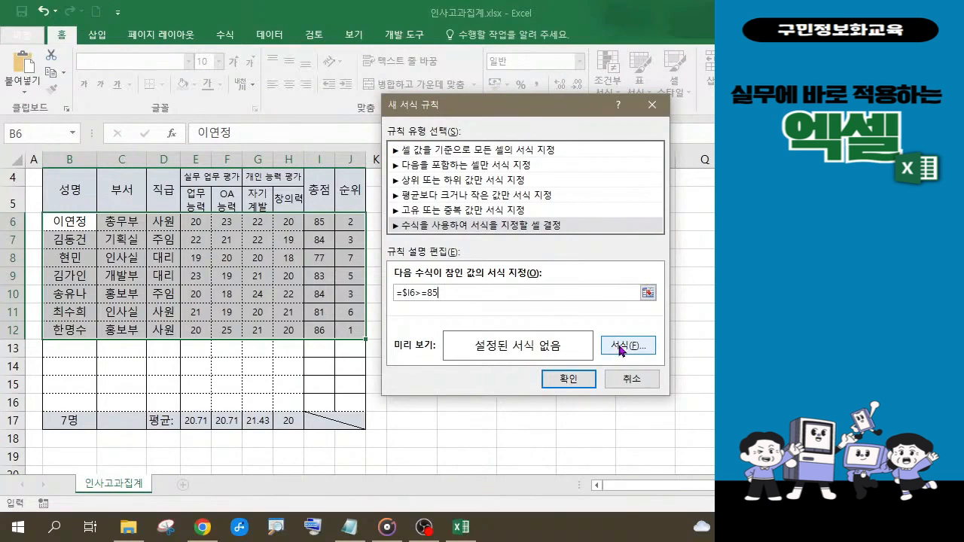
Step: Set the formula rule's format to a solid green background fill
{"action": "left_click", "coordinate": [621, 348]}
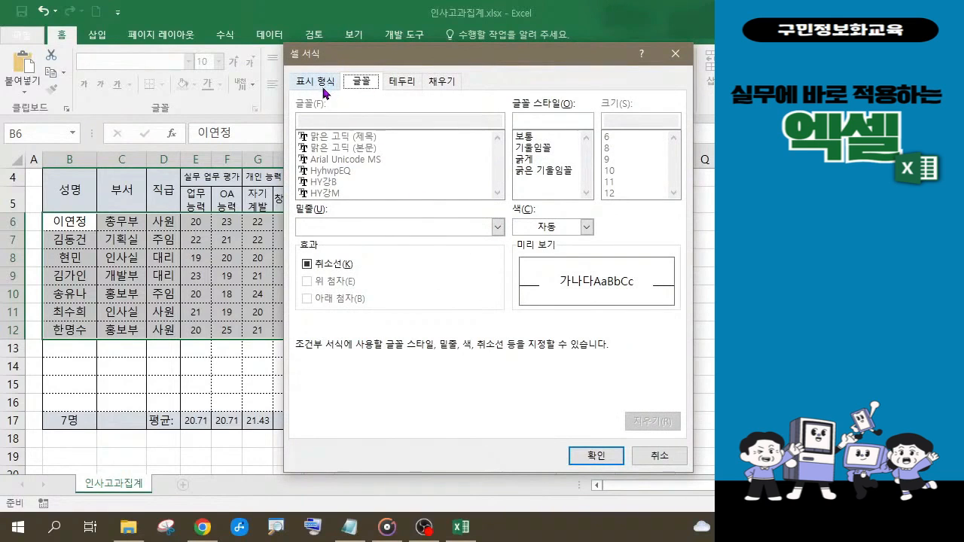
{"action": "left_click", "coordinate": [448, 85]}
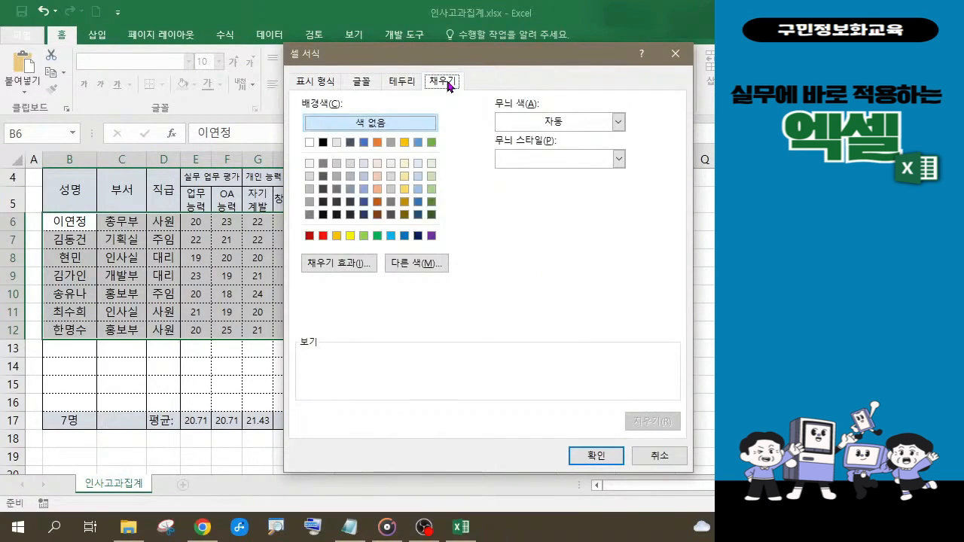
{"action": "left_click", "coordinate": [378, 236]}
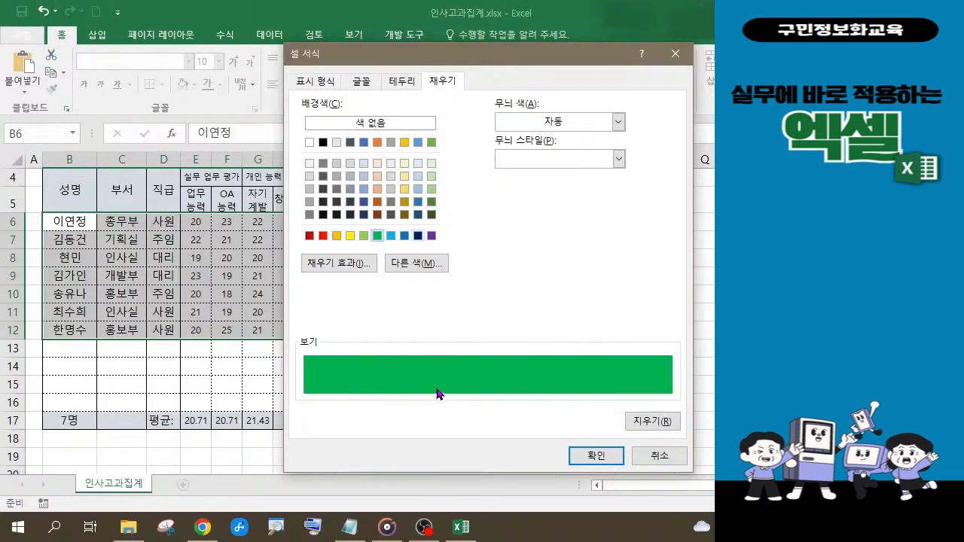
{"action": "left_click", "coordinate": [351, 236]}
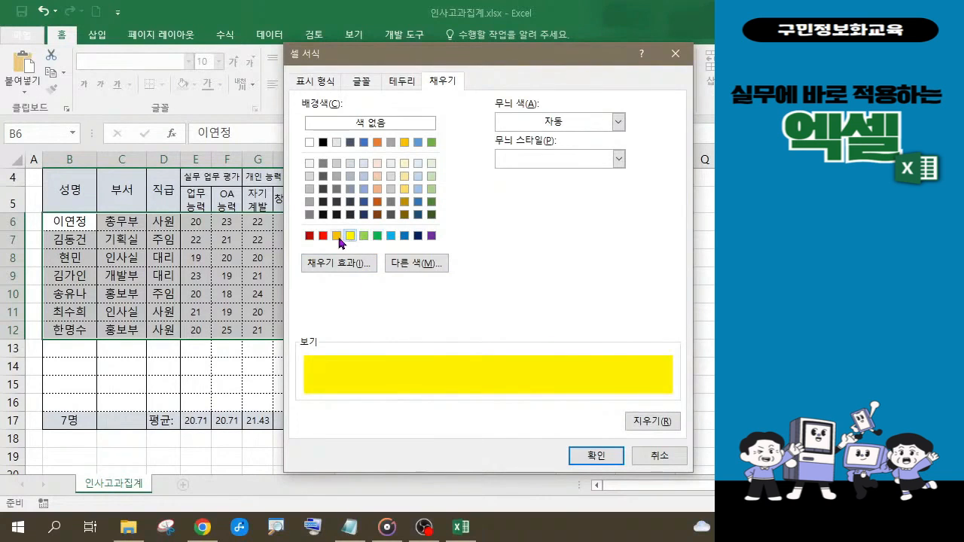
{"action": "left_click", "coordinate": [324, 236]}
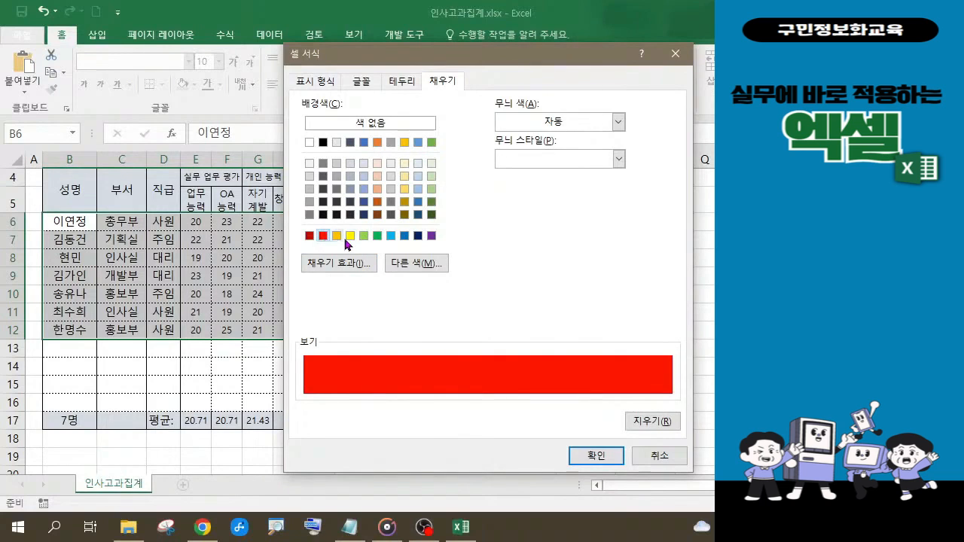
{"action": "left_click", "coordinate": [378, 238]}
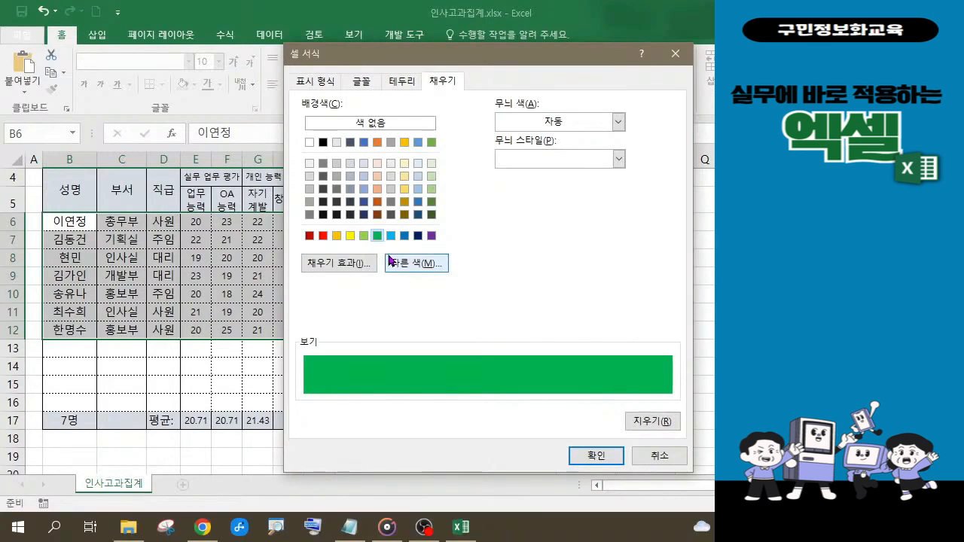
{"action": "left_click", "coordinate": [586, 458]}
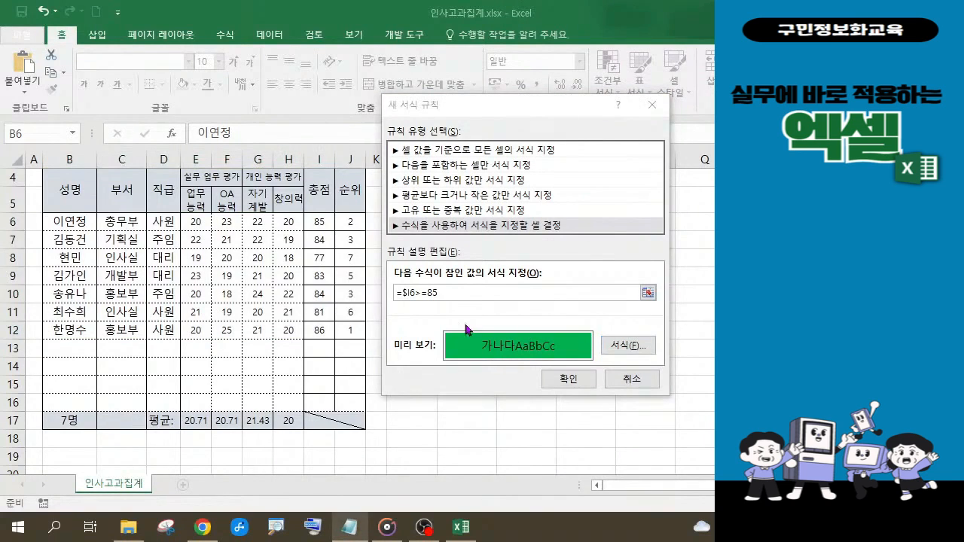
Step: Review the formula =$I6>=85 and apply the green-fill rule to B6:J12
{"action": "left_click_drag", "start_coordinate": [447, 289], "coordinate": [388, 291]}
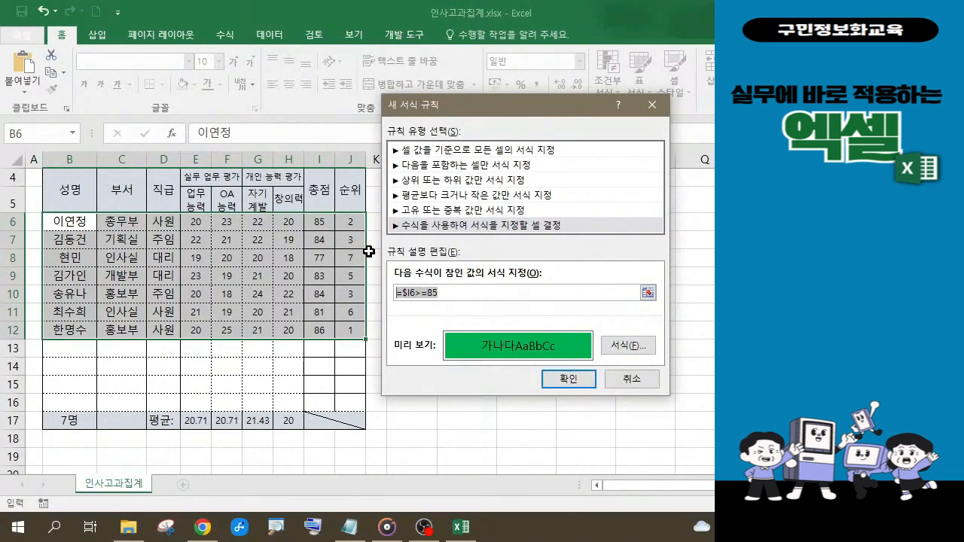
{"action": "key", "text": "alt+Tab"}
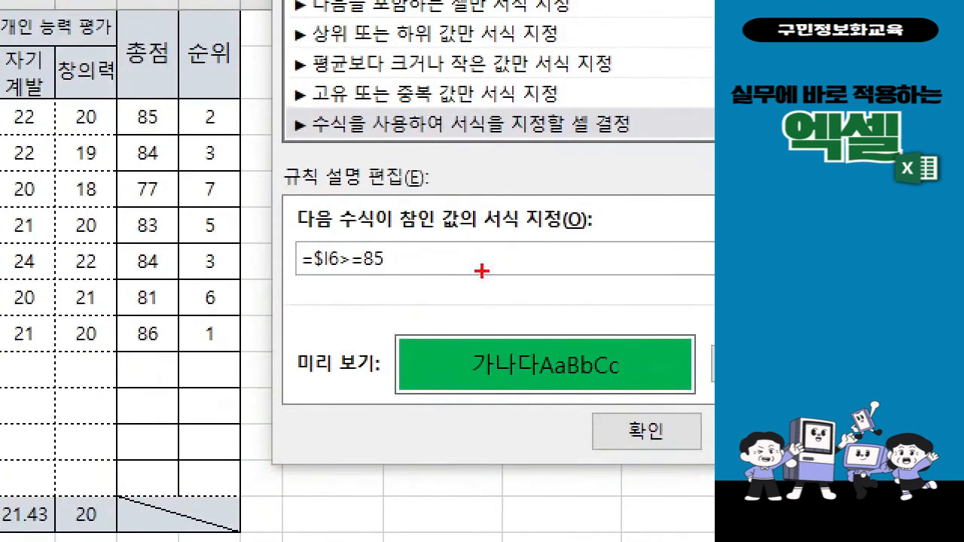
{"action": "left_click_drag", "start_coordinate": [256, 228], "coordinate": [637, 400]}
{"action": "mouse_move", "coordinate": [663, 465]}
{"action": "left_mouse_down"}
{"action": "mouse_move", "coordinate": [618, 425]}
{"action": "mouse_move", "coordinate": [679, 403]}
{"action": "mouse_move", "coordinate": [667, 467]}
{"action": "left_mouse_up"}
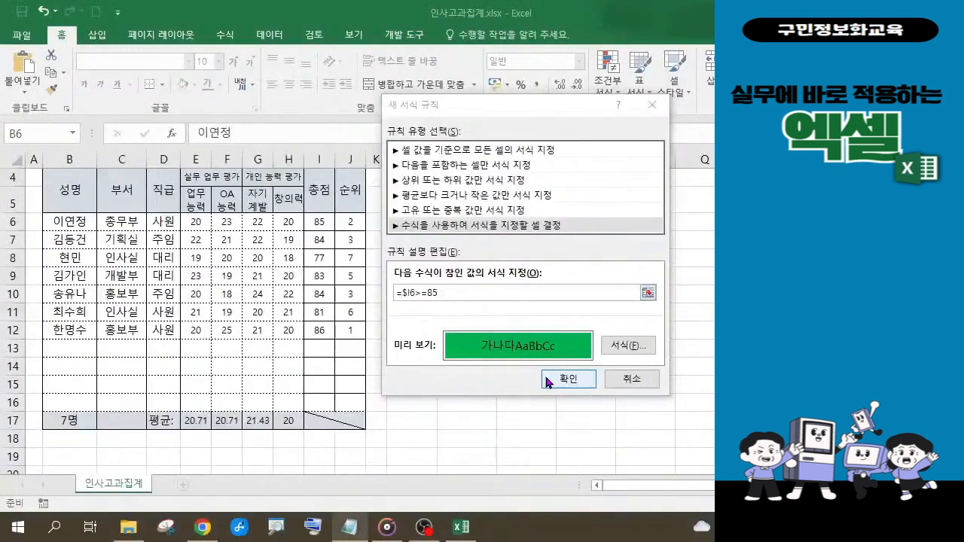
{"action": "left_click", "coordinate": [568, 379]}
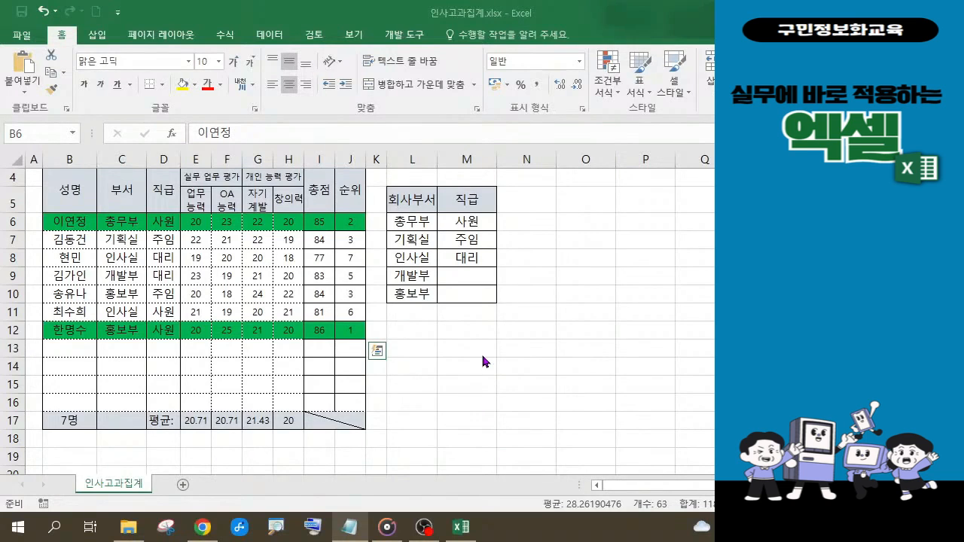
{"action": "left_click", "coordinate": [351, 529]}
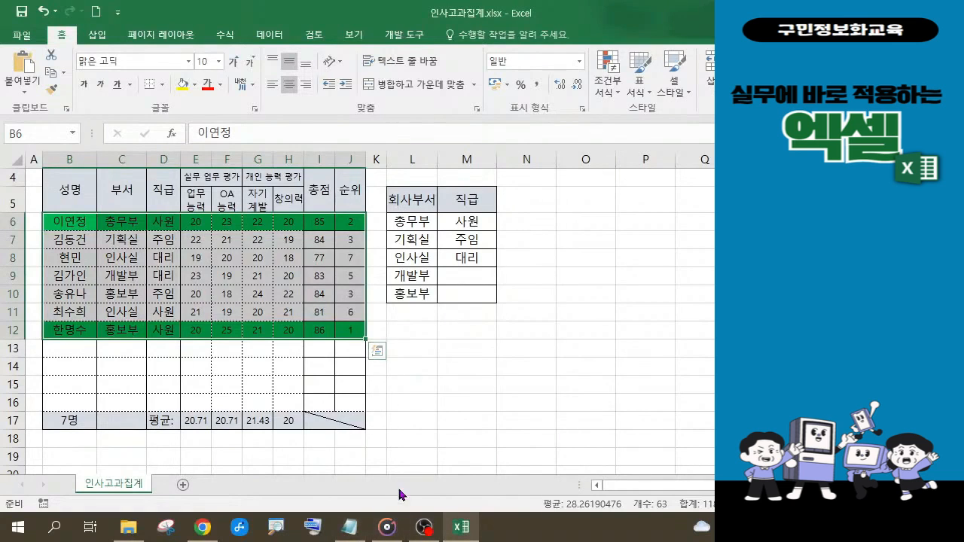
{"action": "left_click", "coordinate": [352, 534]}
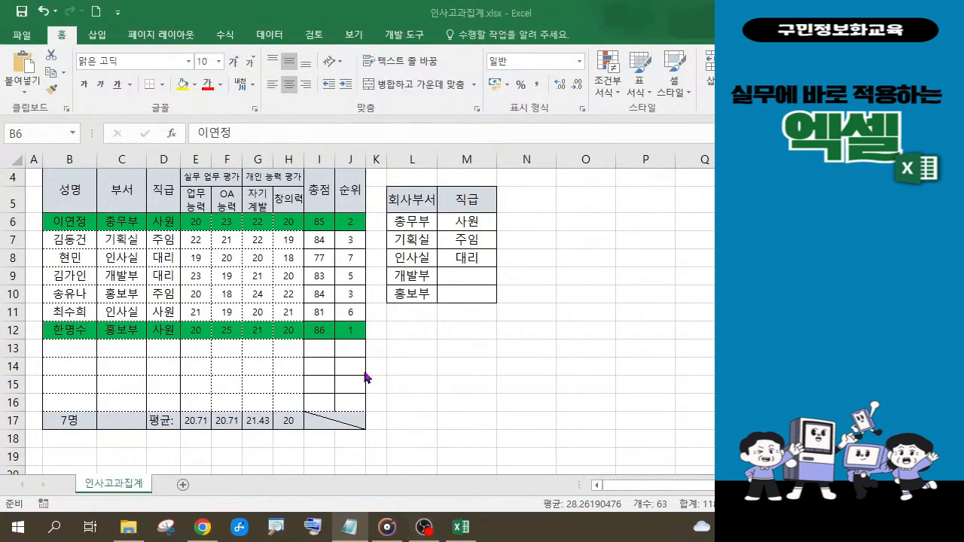
{"action": "left_click", "coordinate": [221, 290]}
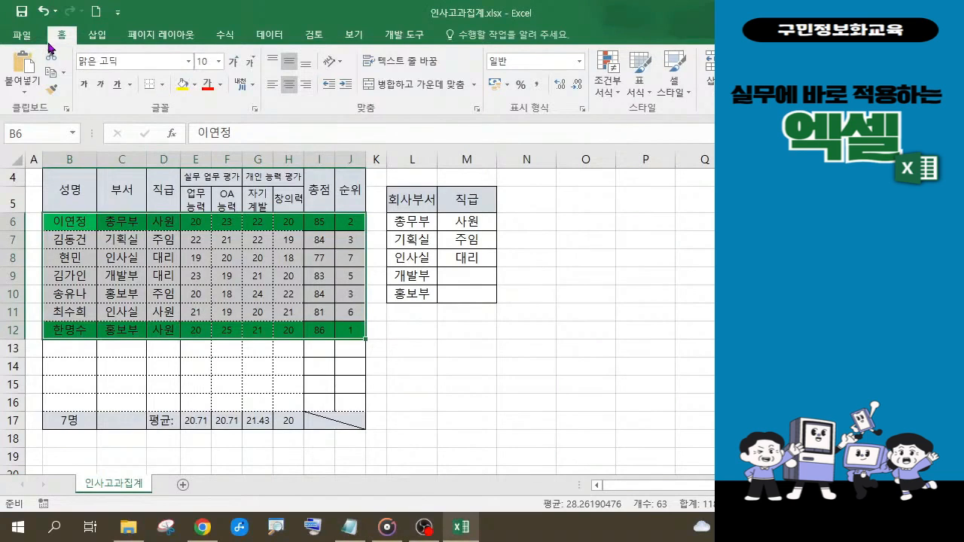
Step: Edit the existing =$I6>=85 conditional formatting rule to use a yellow background fill and apply the change
{"action": "left_click", "coordinate": [613, 100]}
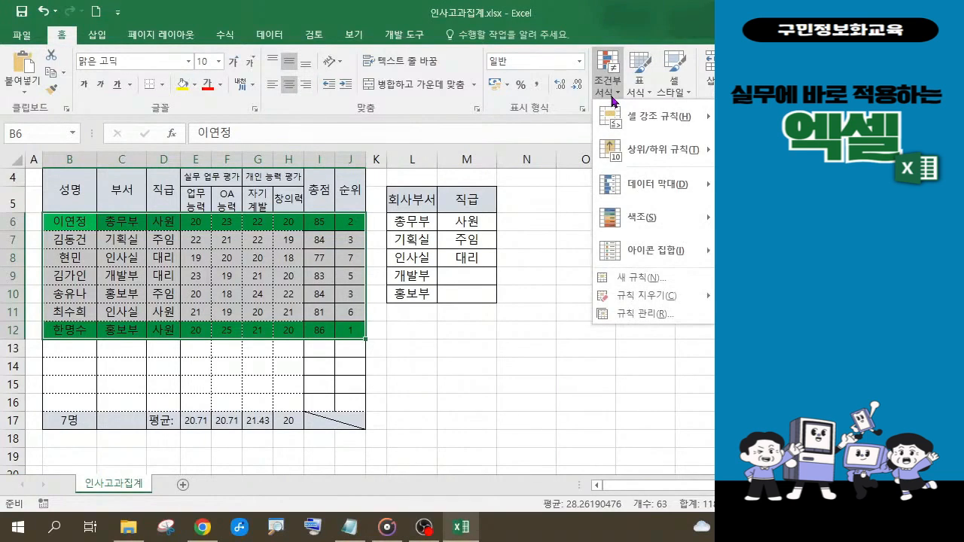
{"action": "left_click", "coordinate": [633, 321]}
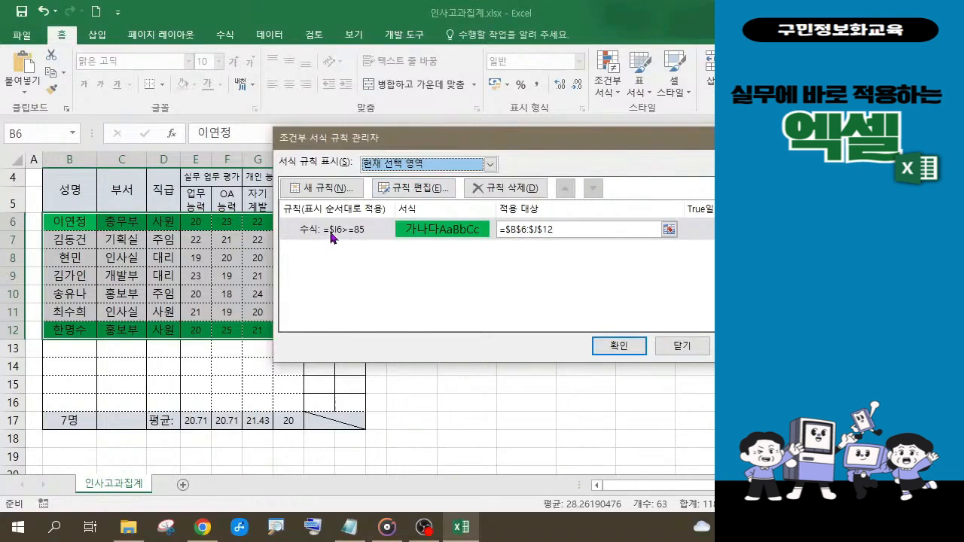
{"action": "left_click", "coordinate": [419, 189]}
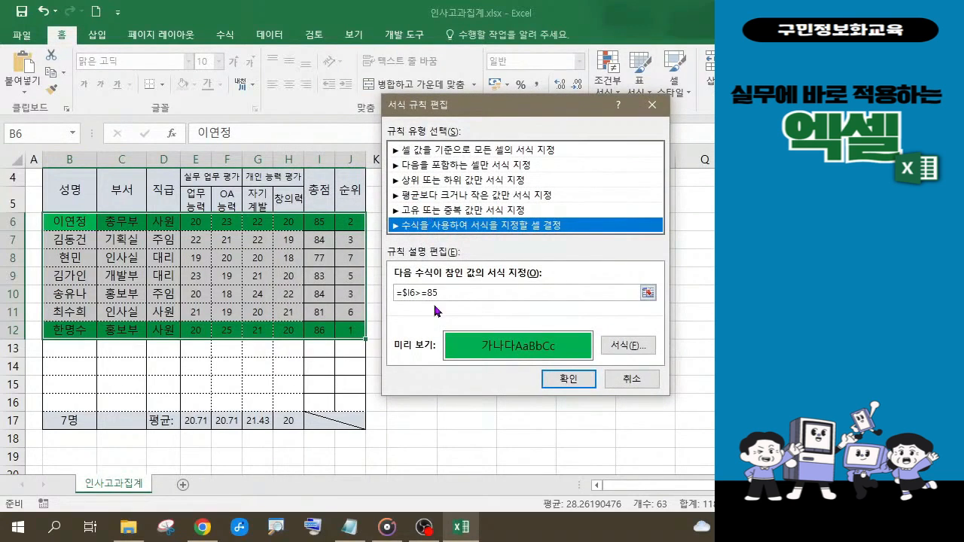
{"action": "left_click", "coordinate": [622, 346]}
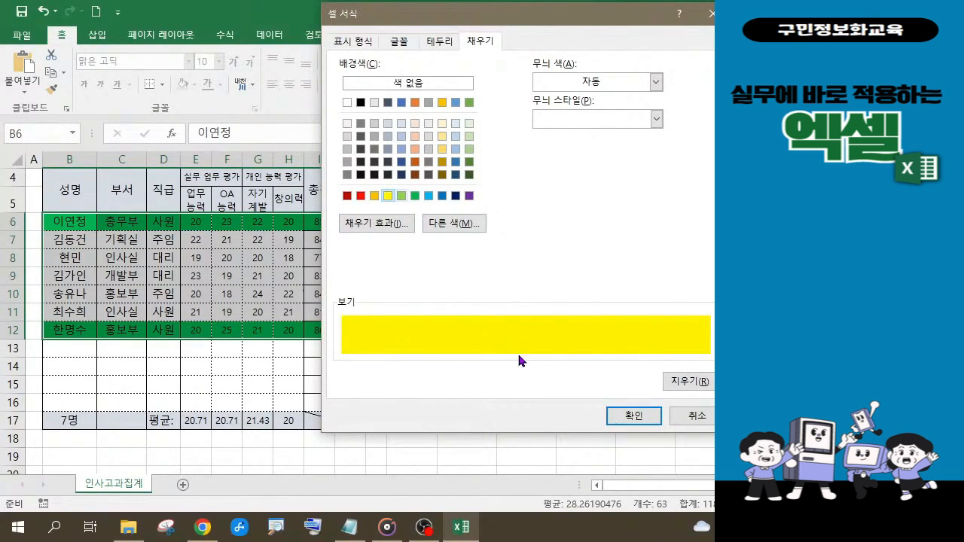
{"action": "left_click", "coordinate": [624, 419]}
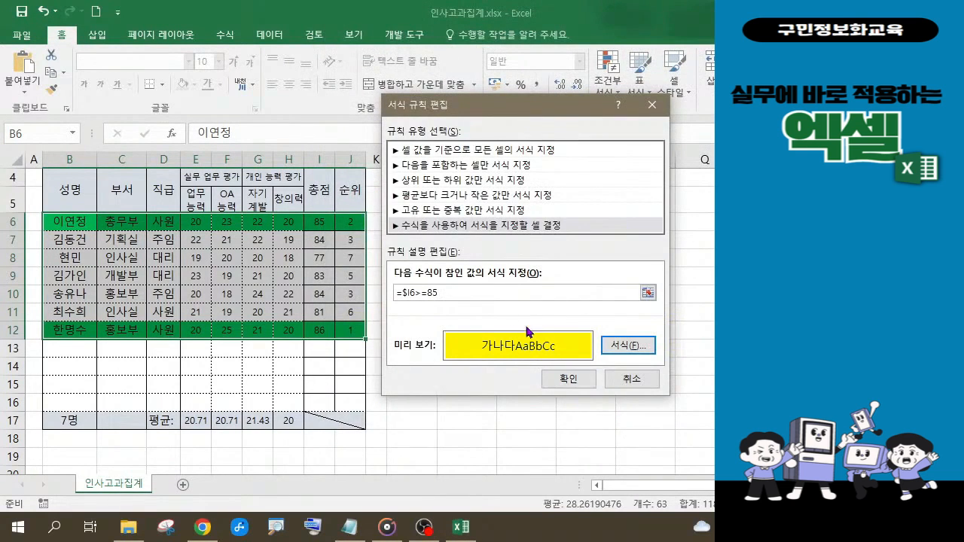
{"action": "left_click", "coordinate": [562, 379]}
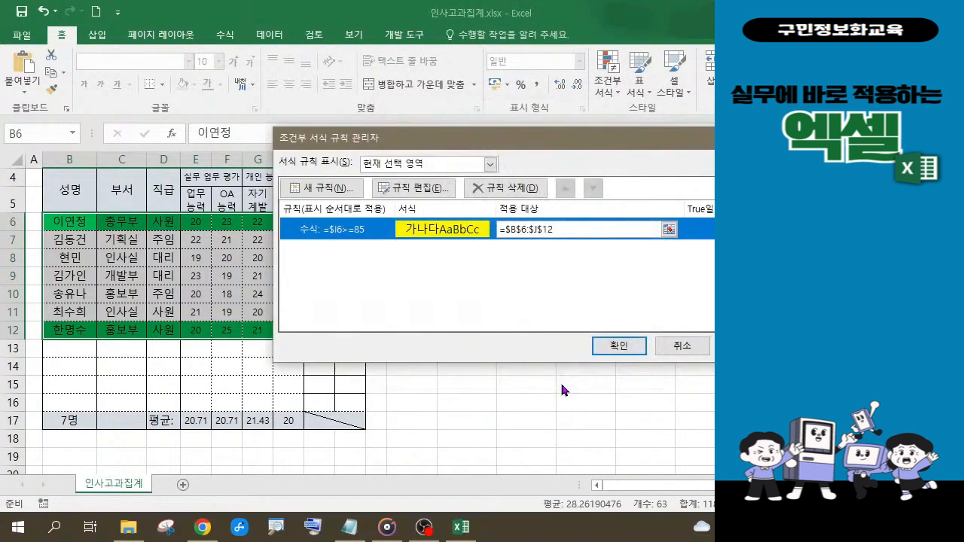
{"action": "left_click", "coordinate": [610, 347]}
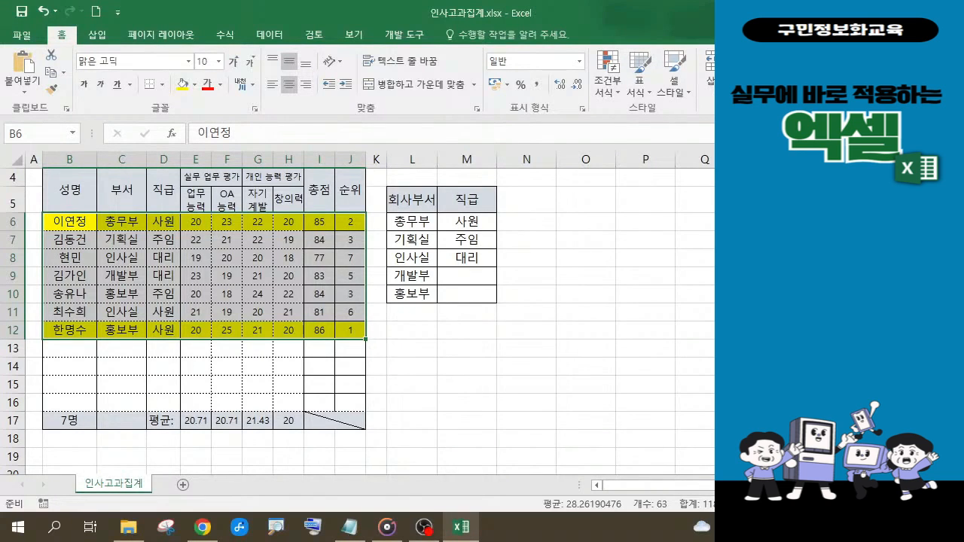
Step: Delete the =$I6>=85 conditional formatting rule from B6:J12 and apply the removal
{"action": "key", "text": "alt+Tab"}
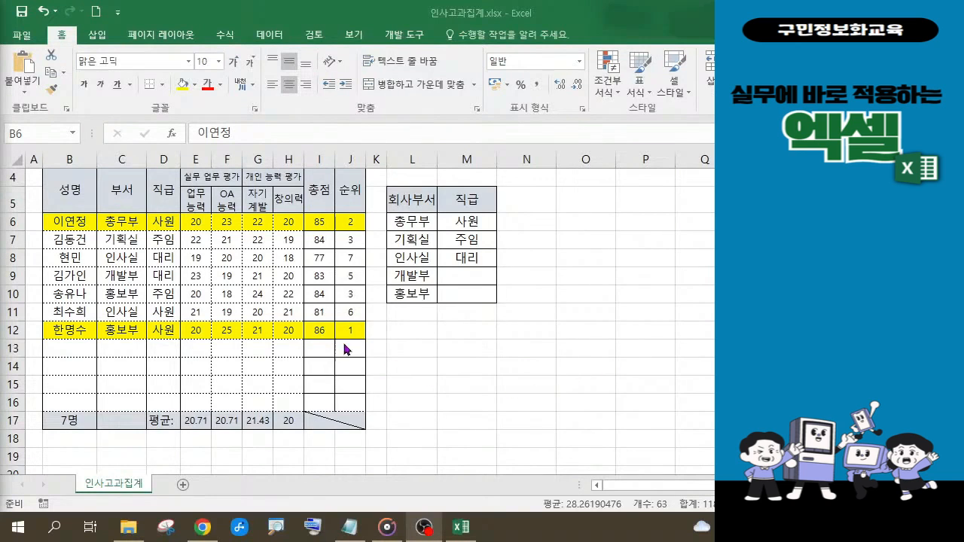
{"action": "left_click", "coordinate": [269, 285]}
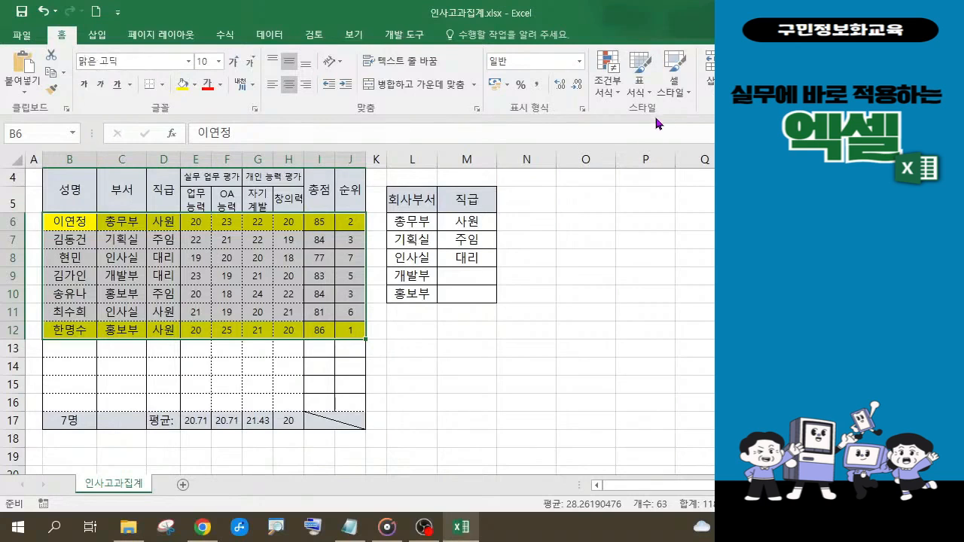
{"action": "left_click", "coordinate": [619, 91]}
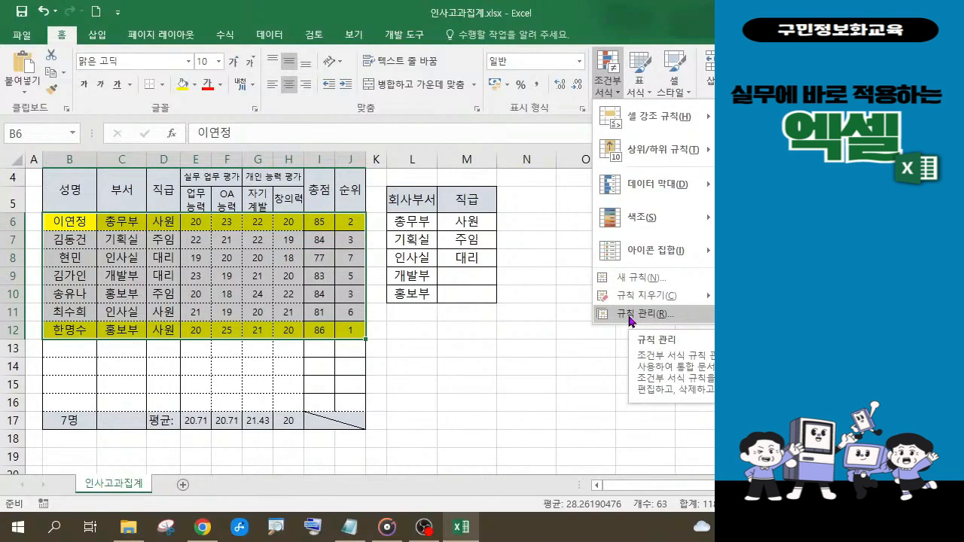
{"action": "left_click", "coordinate": [630, 314]}
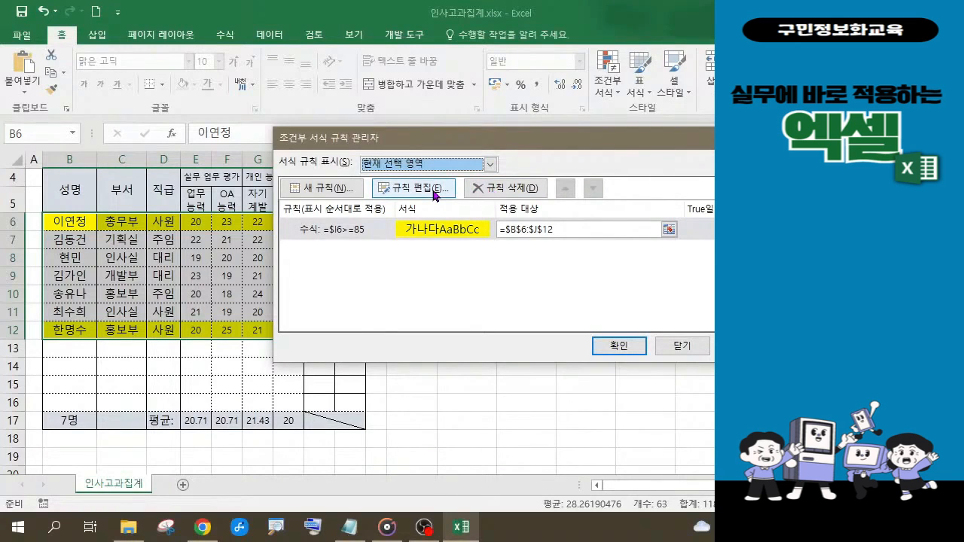
{"action": "left_click", "coordinate": [497, 195]}
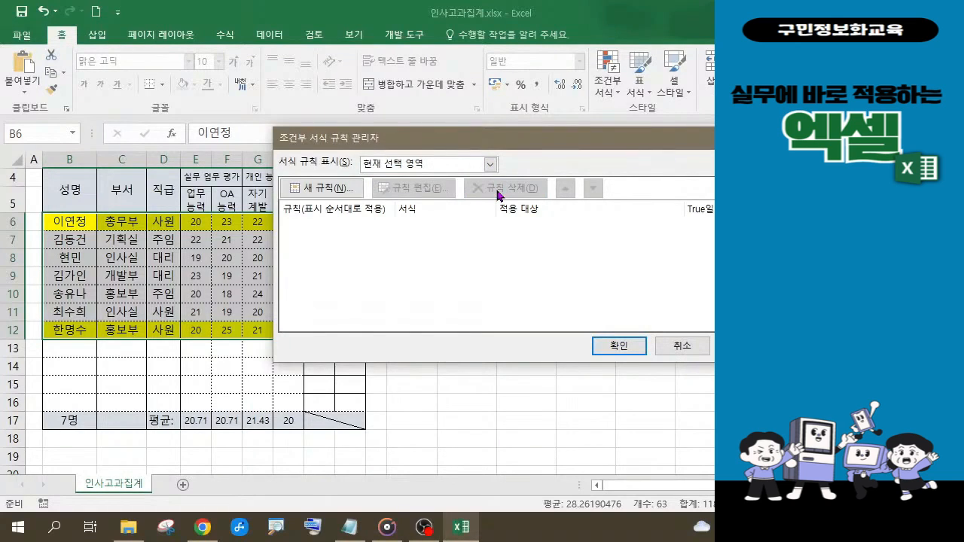
{"action": "left_click", "coordinate": [611, 352]}
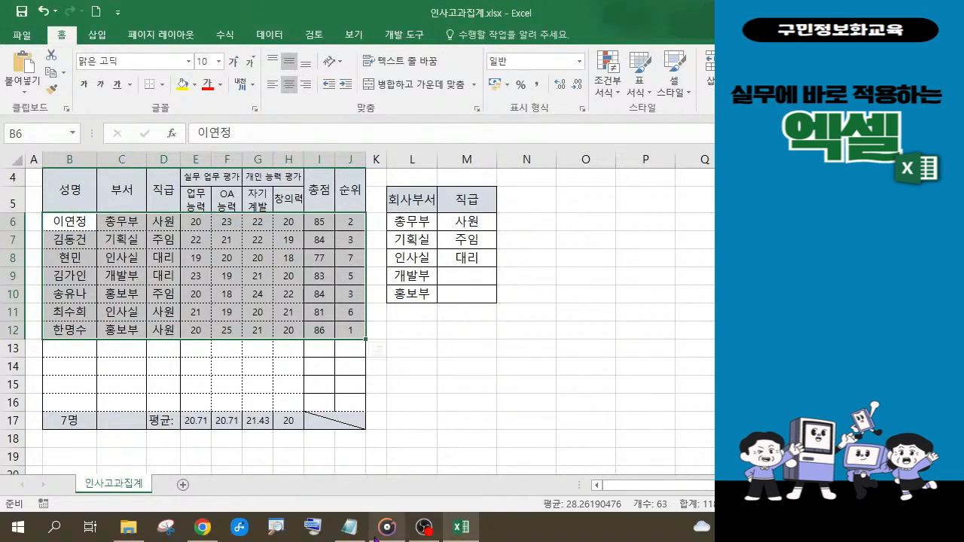
Step: Set the OA 능력 score in F9 and the 창의력 score in H9 to 25 for the 개발부 employee
{"action": "left_click", "coordinate": [350, 527]}
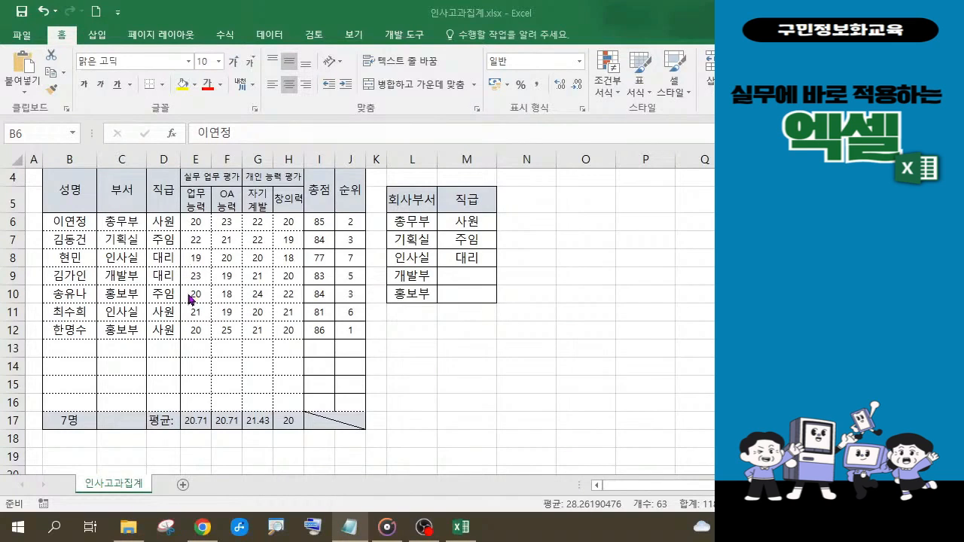
{"action": "left_click", "coordinate": [229, 276]}
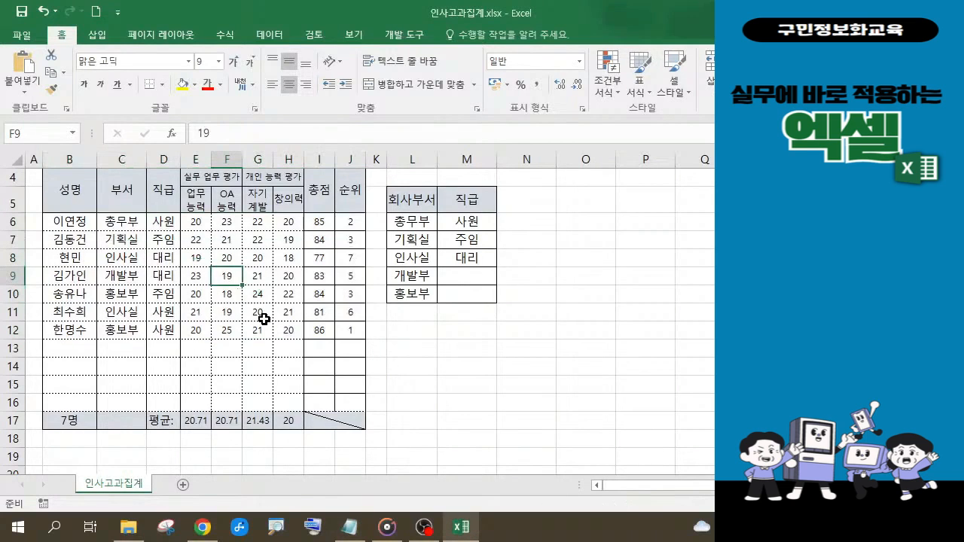
{"action": "type", "text": "25"}
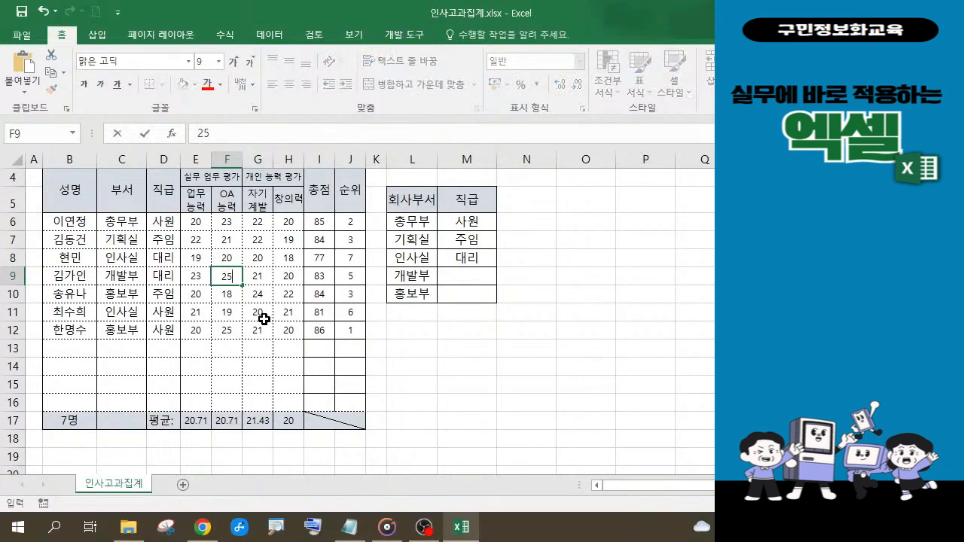
{"action": "left_click", "coordinate": [288, 278]}
{"action": "type", "text": "25"}
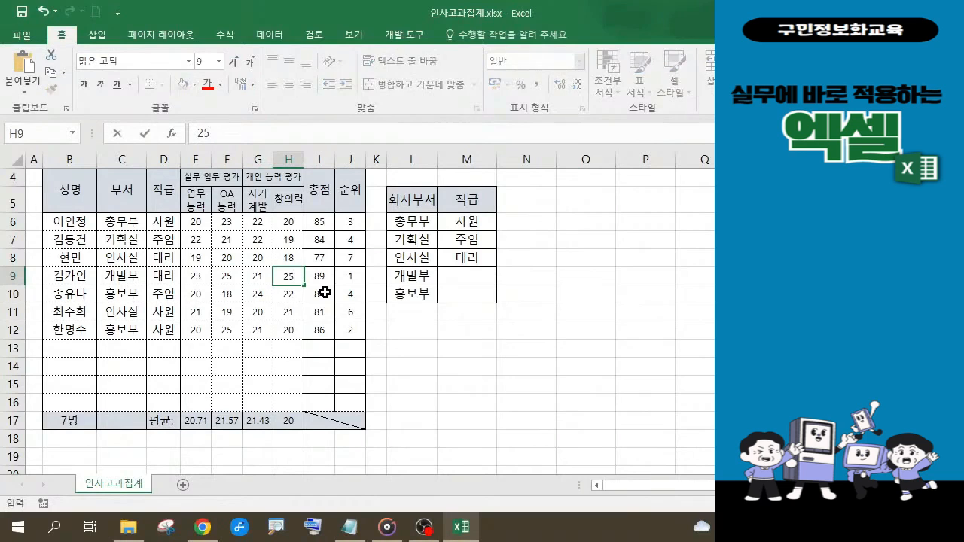
{"action": "key", "text": "Return"}
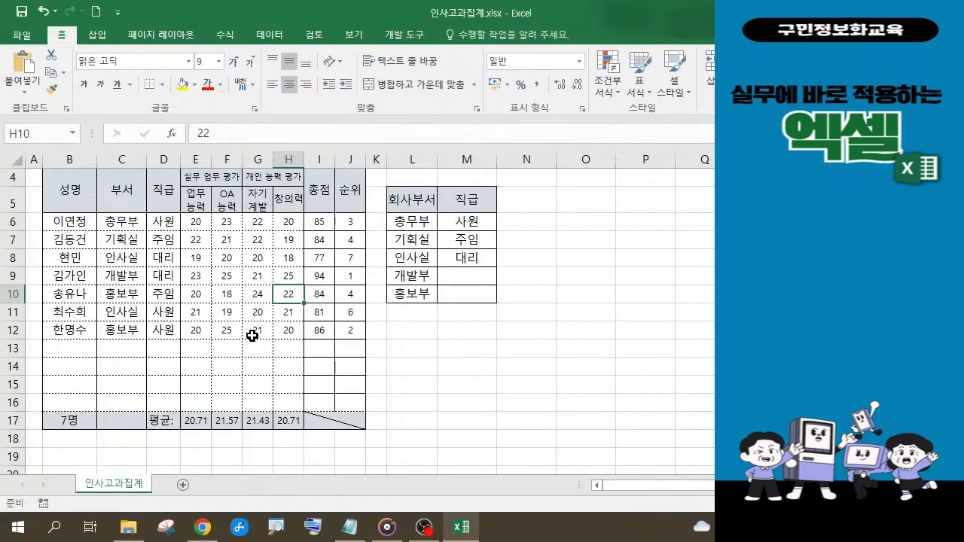
Step: Set the OA 능력 score in F11 and the 창의력 score in H11 to 25 for the row 11 employee
{"action": "left_click", "coordinate": [234, 313]}
{"action": "type", "text": "25"}
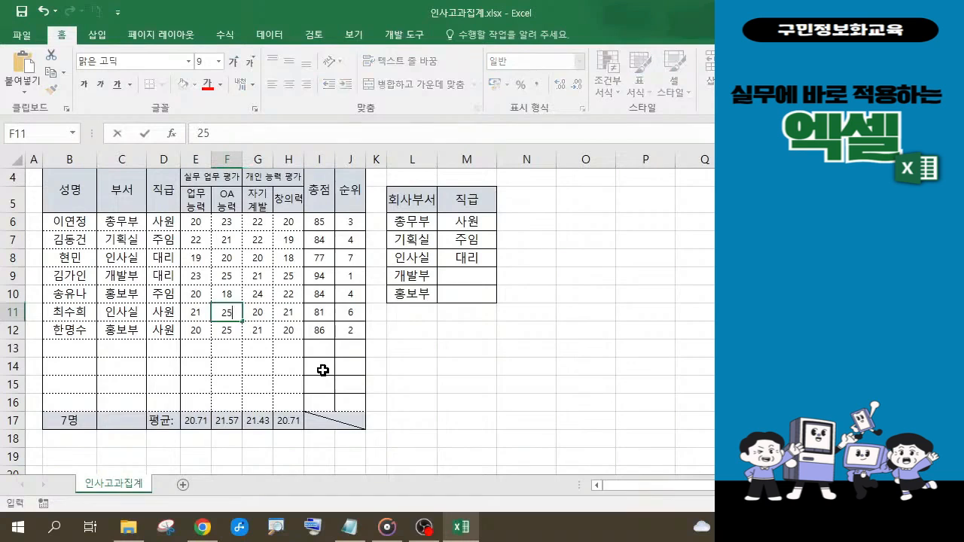
{"action": "key", "text": "Return"}
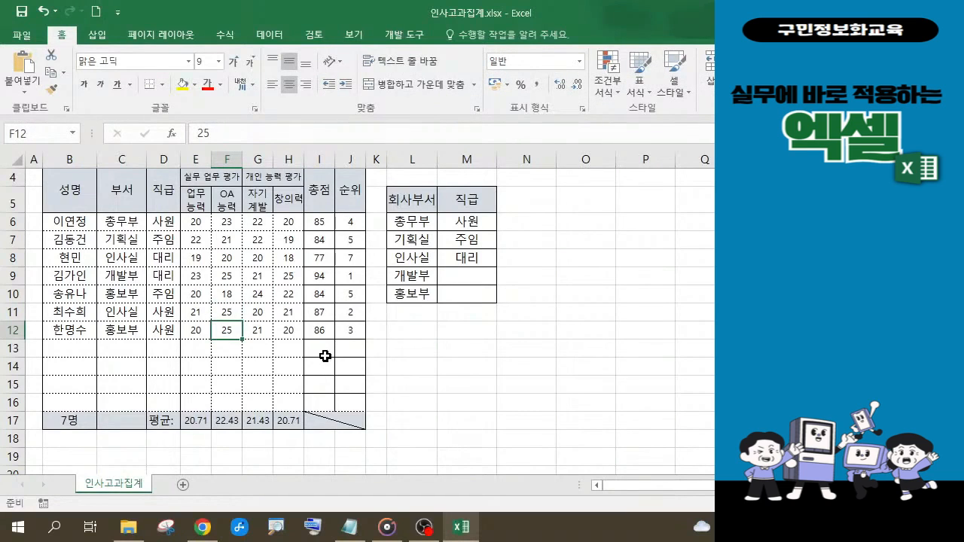
{"action": "left_click", "coordinate": [296, 313]}
{"action": "type", "text": "25"}
{"action": "key", "text": "Return"}
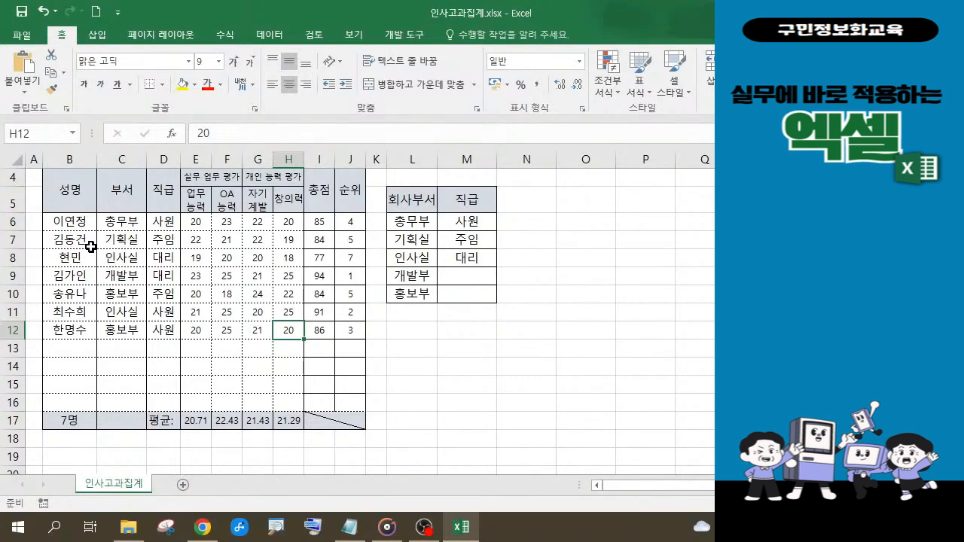
Step: Start a new formula-based conditional formatting rule for B6:J12 with the formula =$I6<=90
{"action": "left_click_drag", "start_coordinate": [68, 222], "coordinate": [351, 331]}
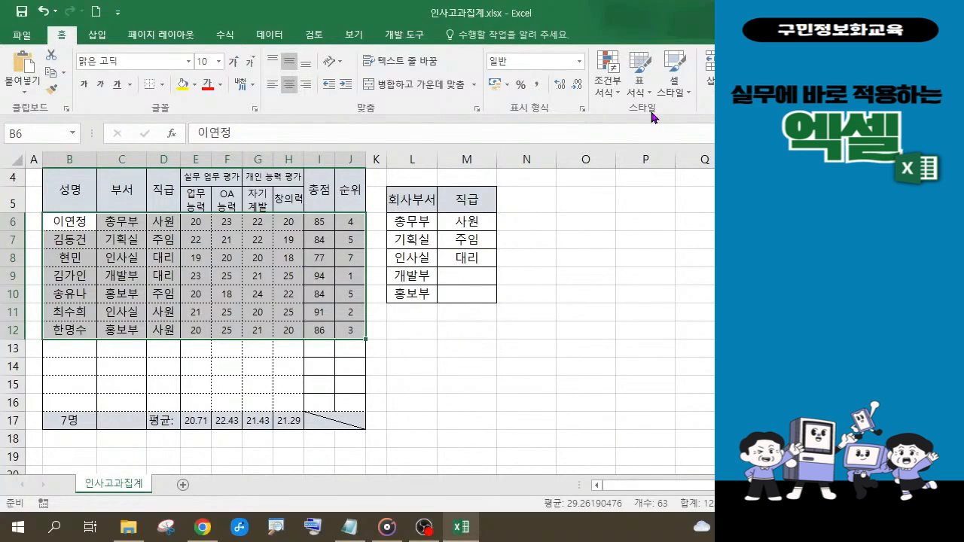
{"action": "key", "text": "ctrl+q"}
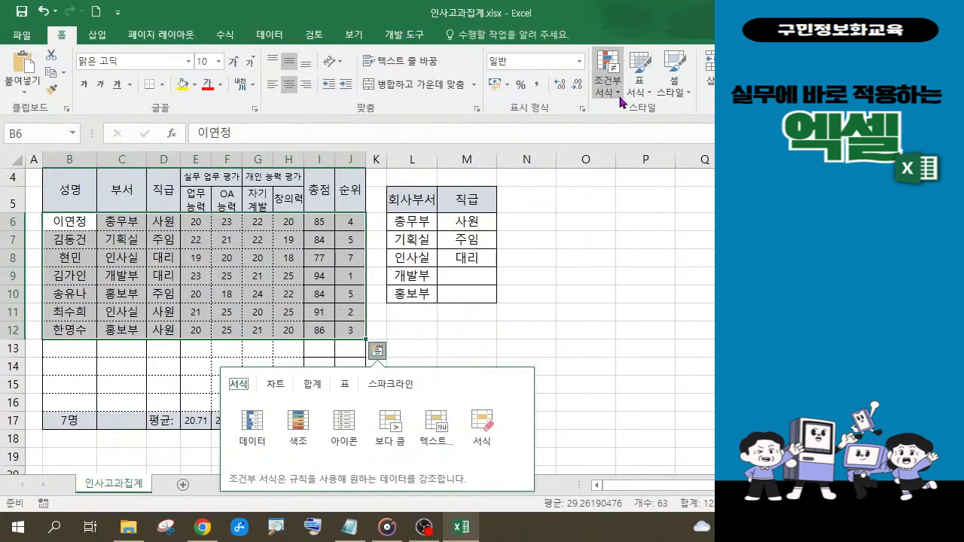
{"action": "left_click", "coordinate": [616, 85]}
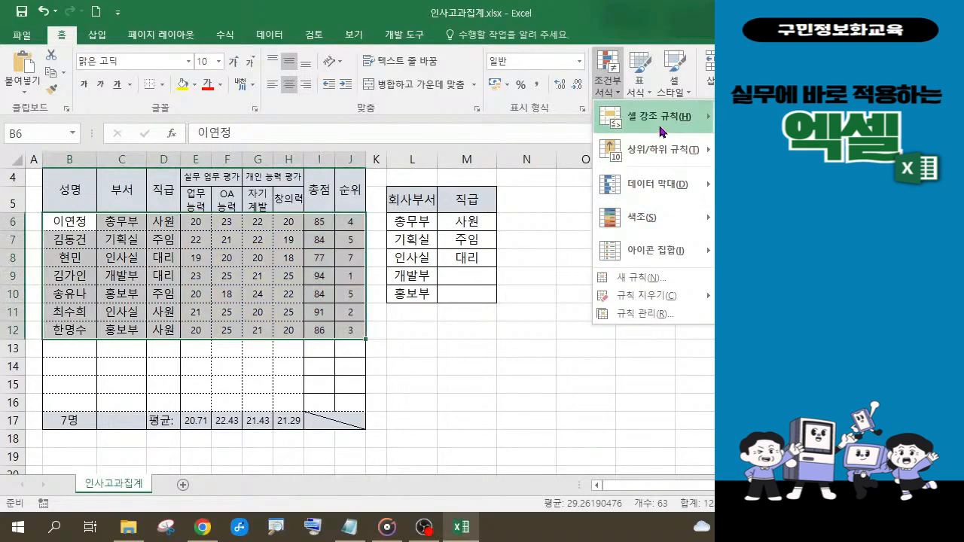
{"action": "left_click", "coordinate": [628, 278]}
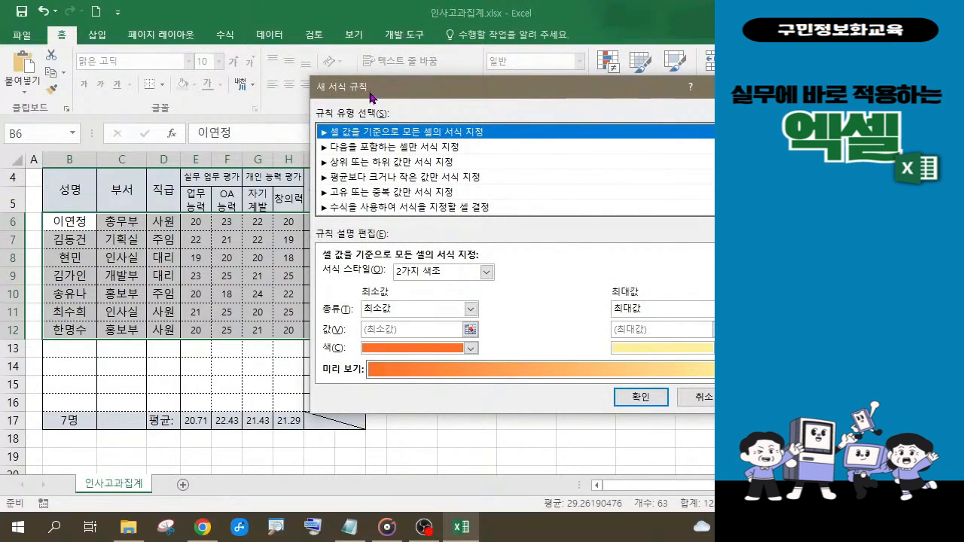
{"action": "left_click", "coordinate": [382, 210]}
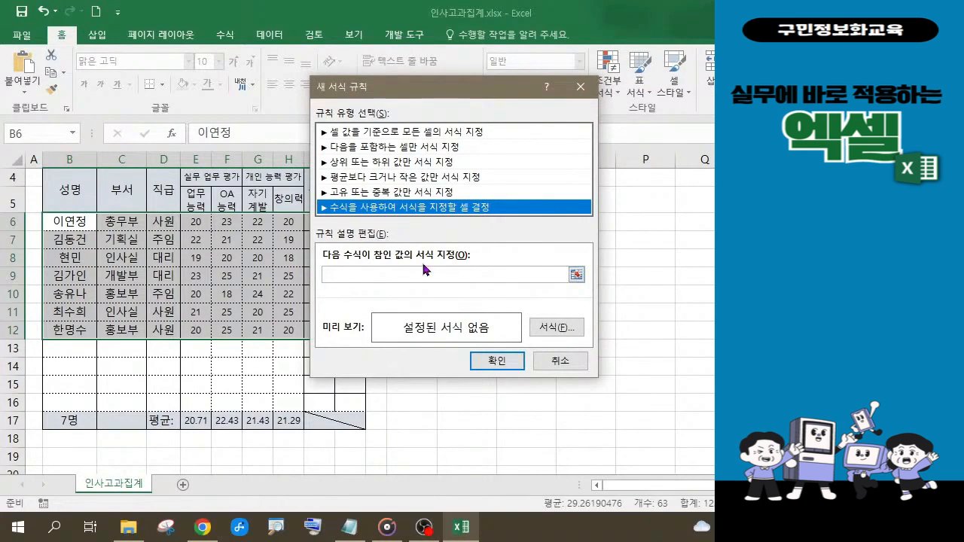
{"action": "left_click", "coordinate": [355, 273]}
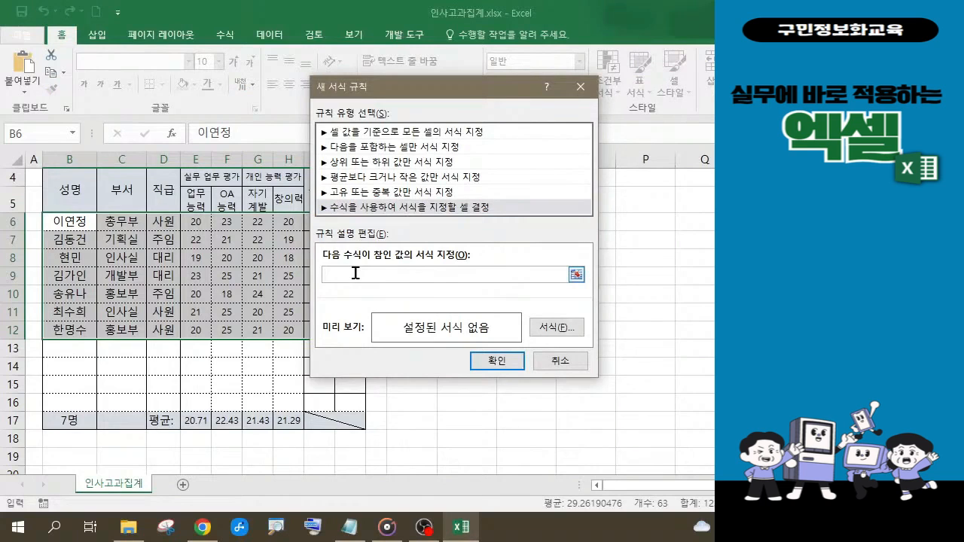
{"action": "type", "text": "="}
{"action": "left_click_drag", "start_coordinate": [392, 91], "coordinate": [467, 97]}
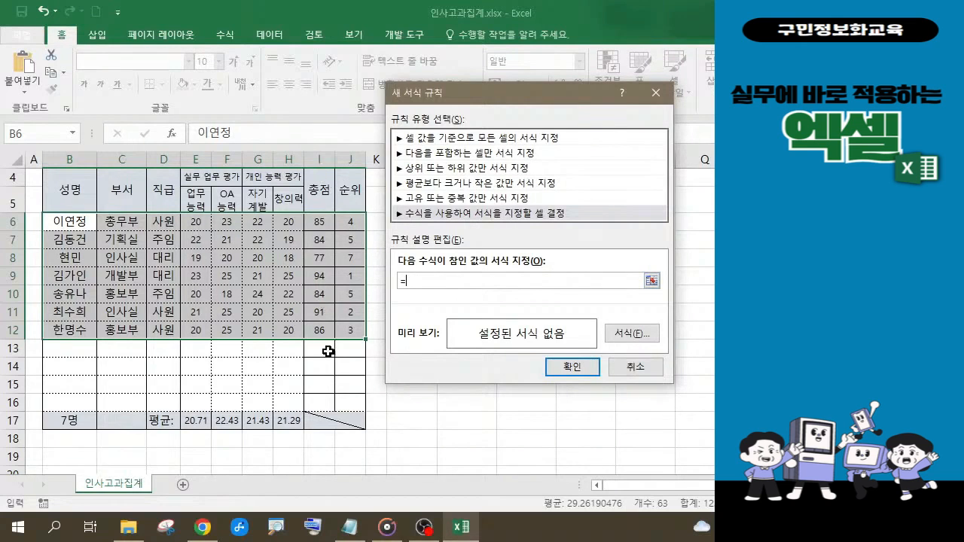
{"action": "left_click", "coordinate": [322, 222]}
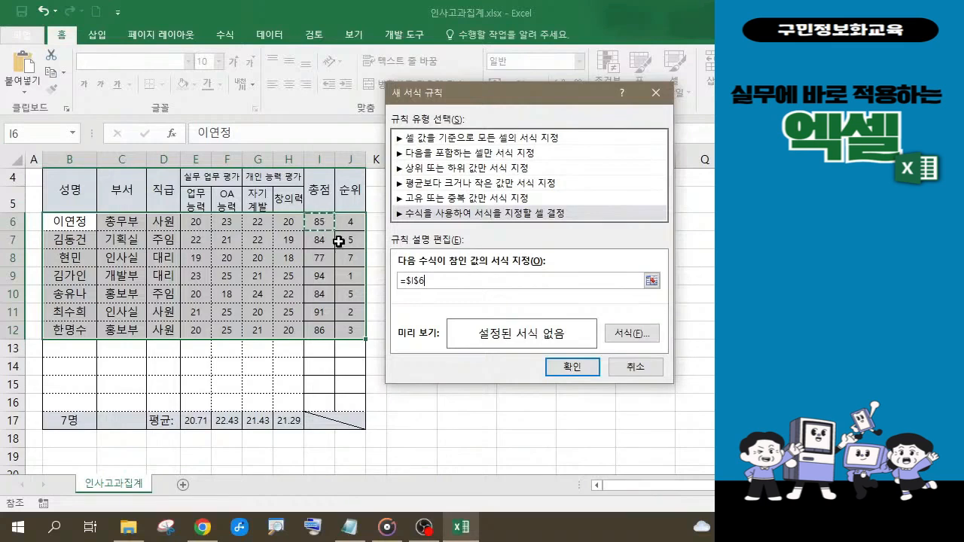
{"action": "left_click", "coordinate": [416, 279]}
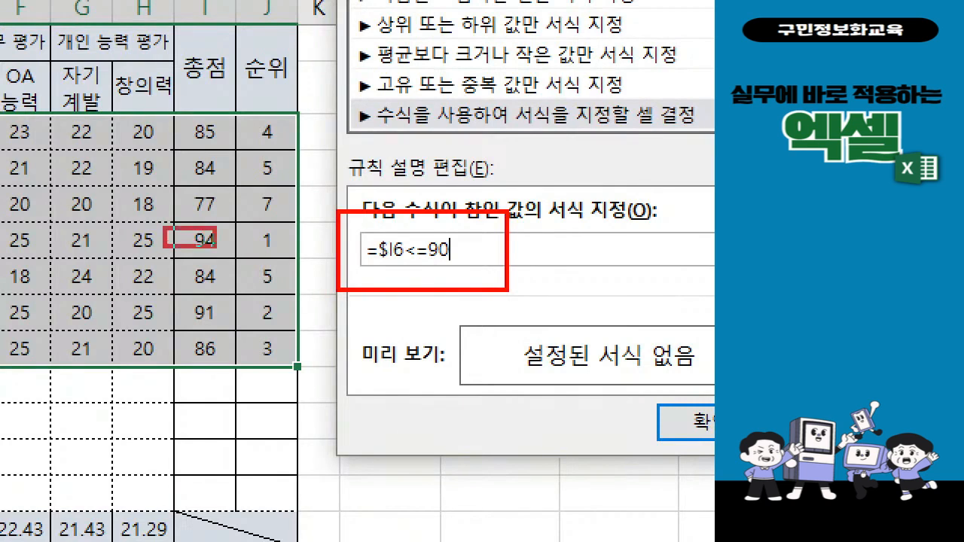
Step: Correct the comparison operator in the new rule so the formula reads =$I6>=90
{"action": "left_click_drag", "start_coordinate": [170, 295], "coordinate": [232, 333]}
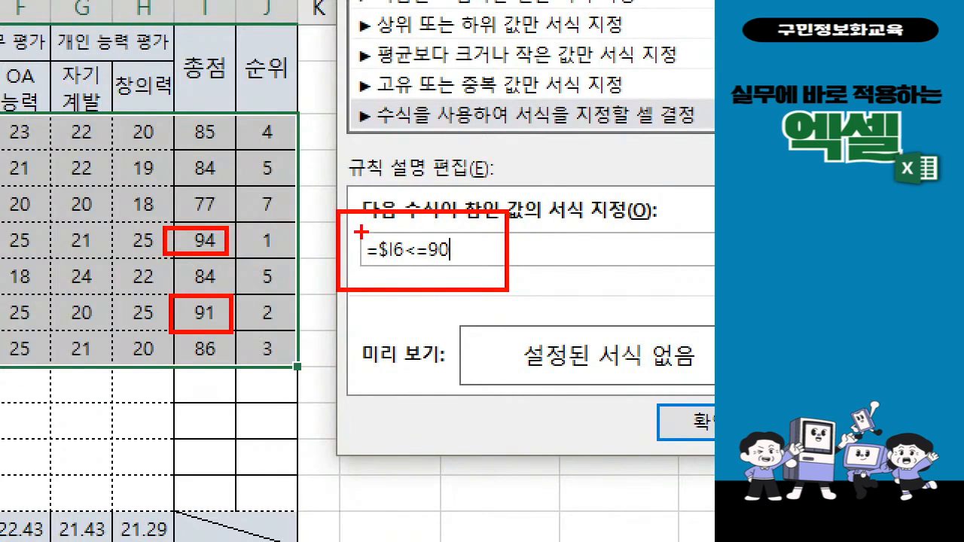
{"action": "left_click_drag", "start_coordinate": [360, 229], "coordinate": [300, 148]}
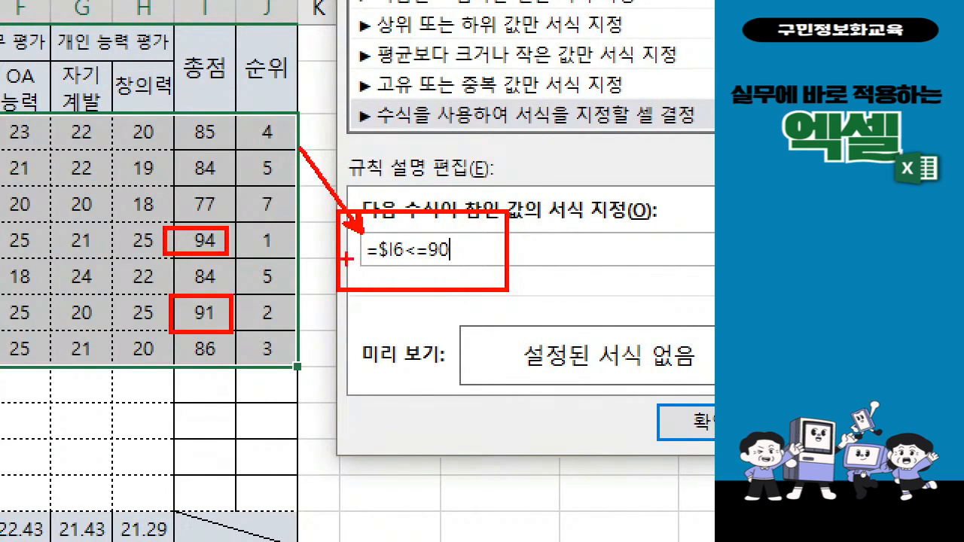
{"action": "mouse_move", "coordinate": [185, 204]}
{"action": "left_mouse_down"}
{"action": "mouse_move", "coordinate": [194, 221]}
{"action": "mouse_move", "coordinate": [221, 197]}
{"action": "left_mouse_up"}
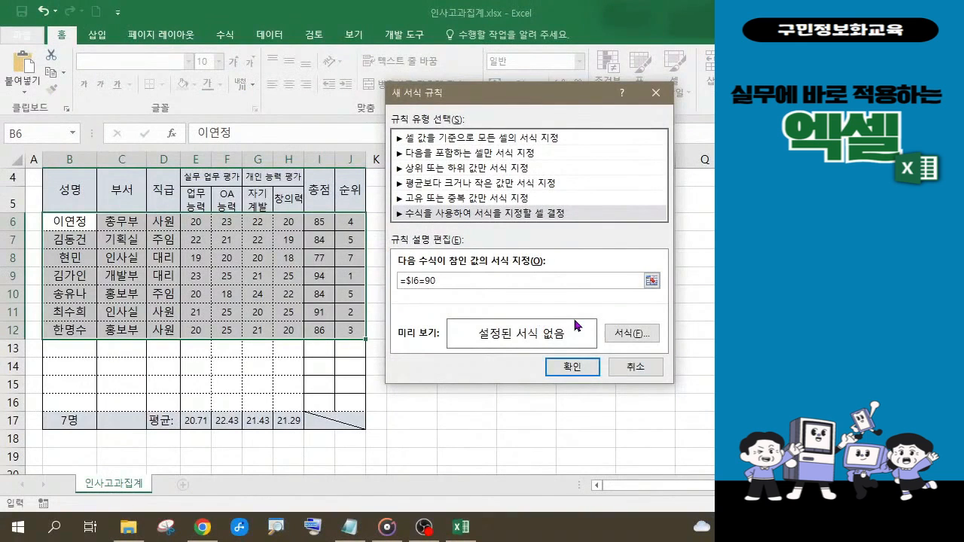
{"action": "type", "text": ">"}
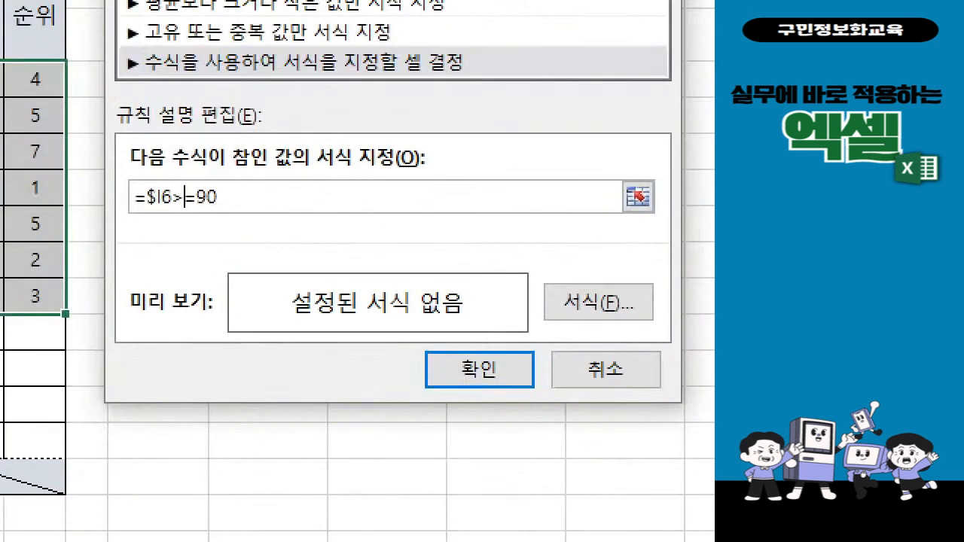
{"action": "left_click_drag", "start_coordinate": [111, 161], "coordinate": [247, 226]}
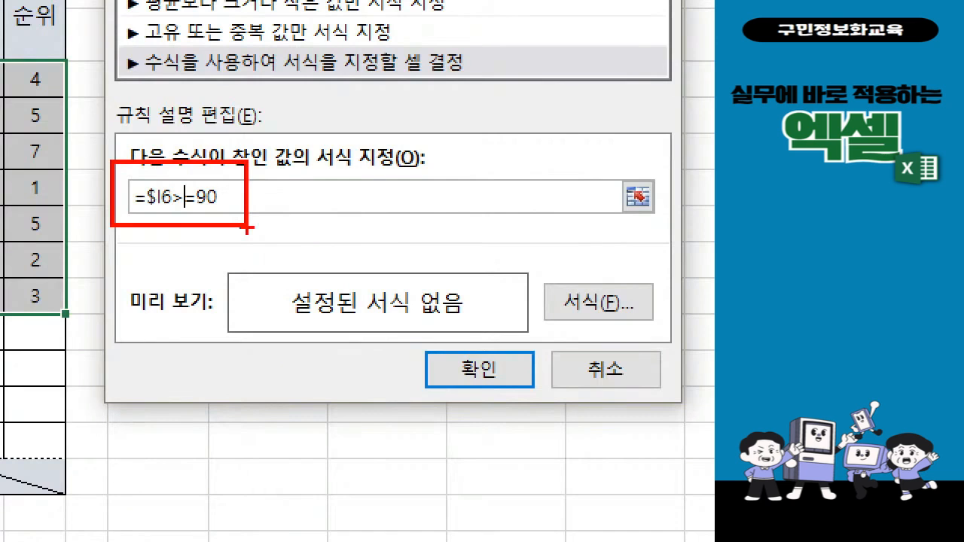
{"action": "mouse_move", "coordinate": [611, 319]}
{"action": "left_mouse_down"}
{"action": "mouse_move", "coordinate": [517, 282]}
{"action": "mouse_move", "coordinate": [595, 250]}
{"action": "mouse_move", "coordinate": [591, 339]}
{"action": "left_mouse_up"}
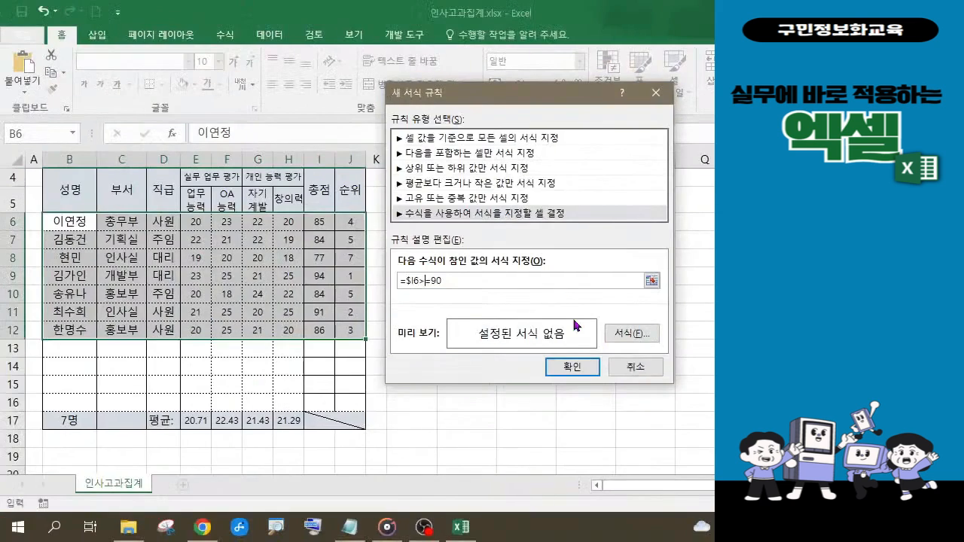
Step: Format the =$I6>=90 rule with a bold italic (굵은 기울임꼴) font in standard blue and apply it to B6:J12
{"action": "left_click", "coordinate": [616, 336]}
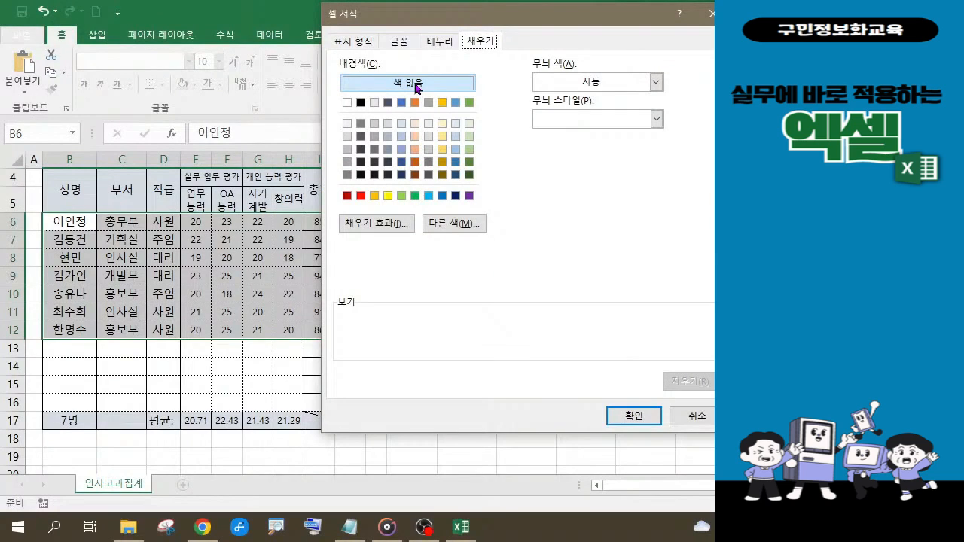
{"action": "left_click", "coordinate": [401, 42]}
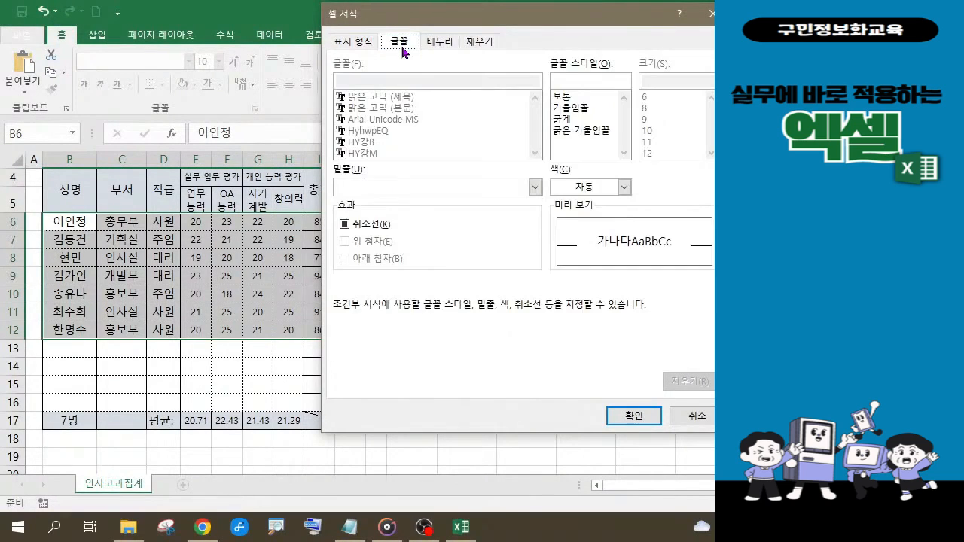
{"action": "left_click", "coordinate": [594, 131]}
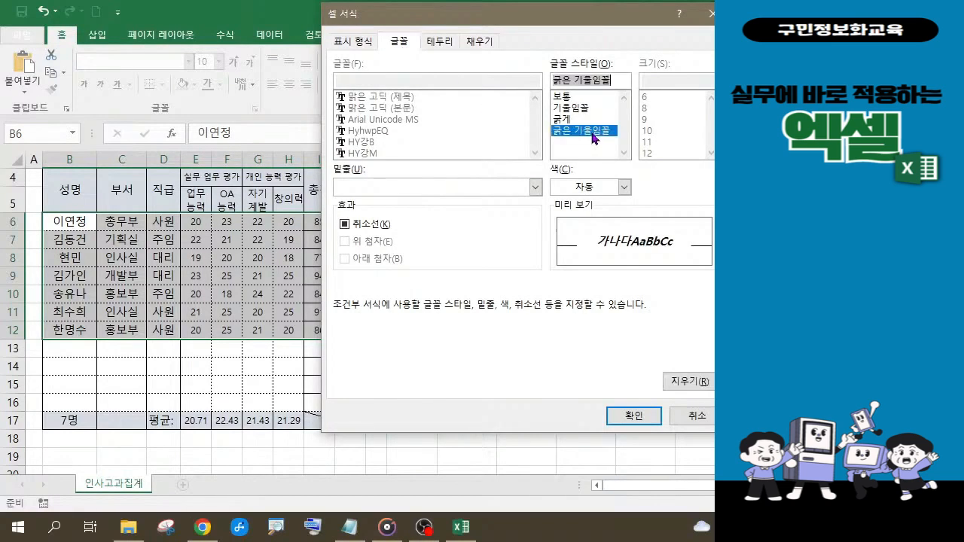
{"action": "left_click", "coordinate": [624, 188]}
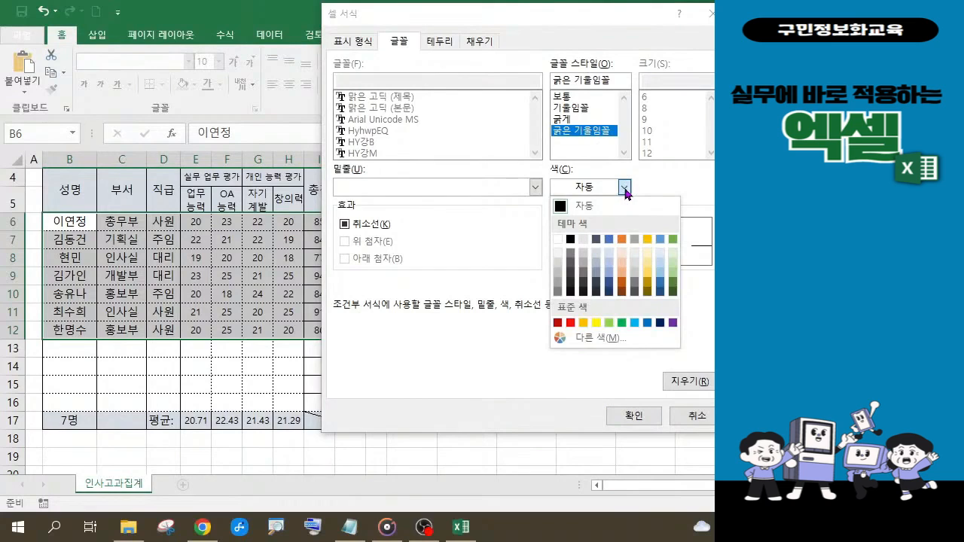
{"action": "left_click", "coordinate": [647, 324]}
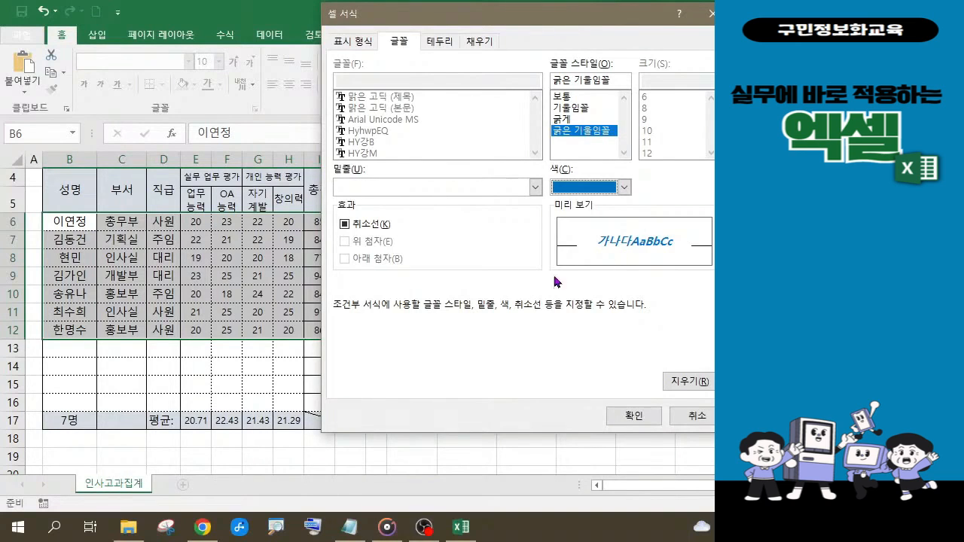
{"action": "left_click", "coordinate": [633, 419]}
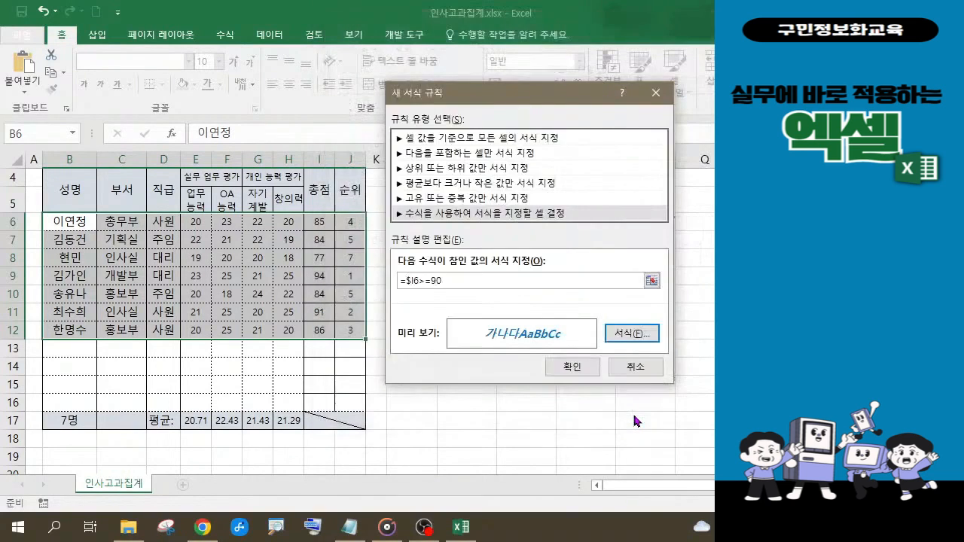
{"action": "left_click", "coordinate": [572, 368]}
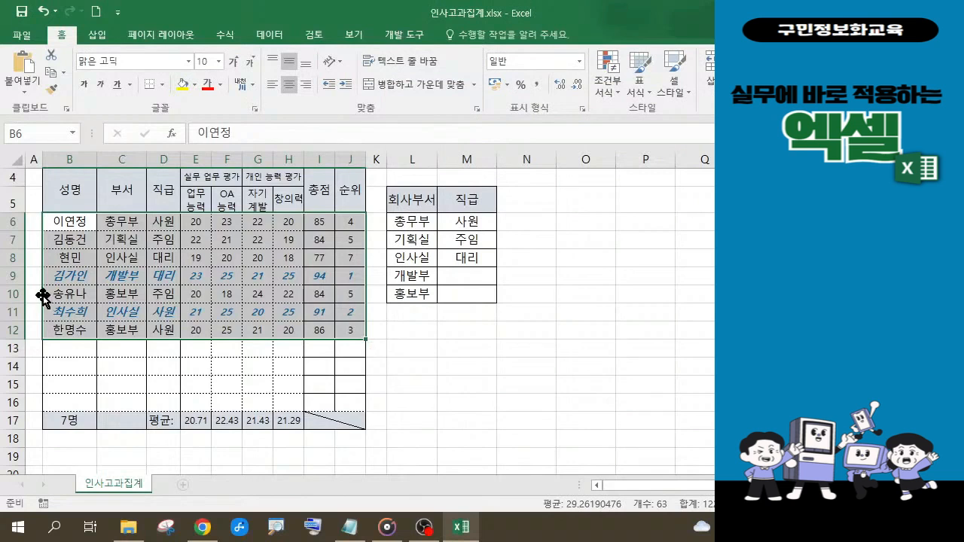
{"action": "left_click", "coordinate": [523, 401]}
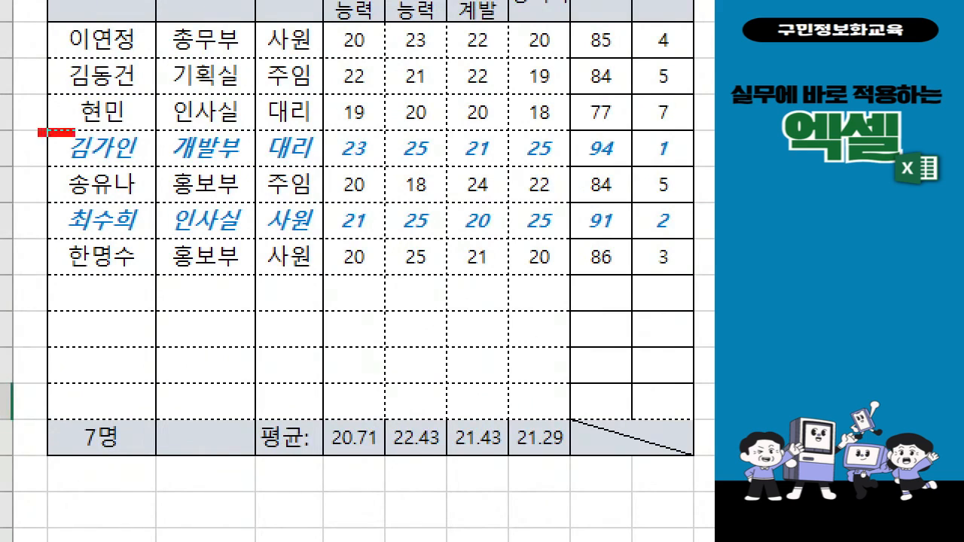
{"action": "left_click_drag", "start_coordinate": [712, 165], "coordinate": [713, 166]}
{"action": "mouse_move", "coordinate": [36, 199]}
{"action": "left_mouse_down"}
{"action": "mouse_move", "coordinate": [715, 249]}
{"action": "mouse_move", "coordinate": [715, 237]}
{"action": "left_mouse_up"}
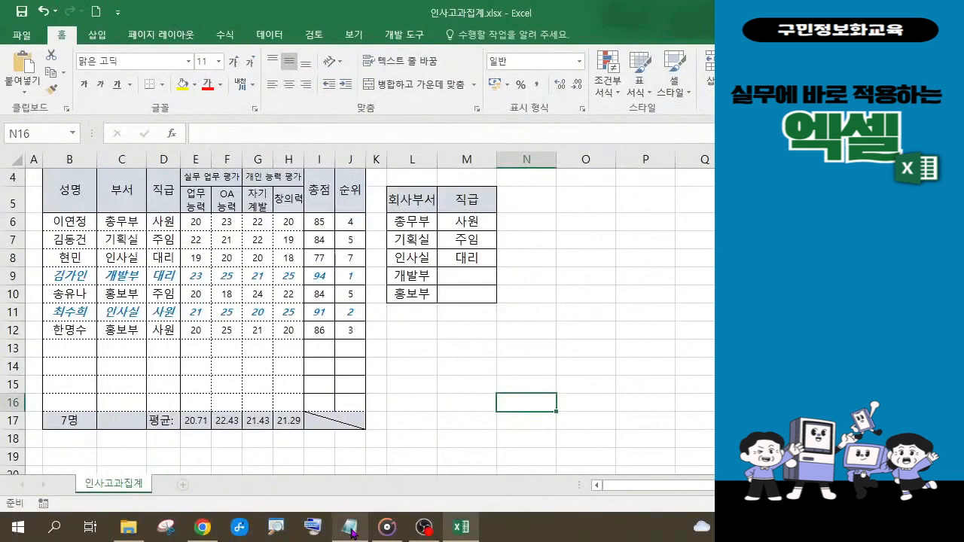
{"action": "left_click", "coordinate": [350, 528]}
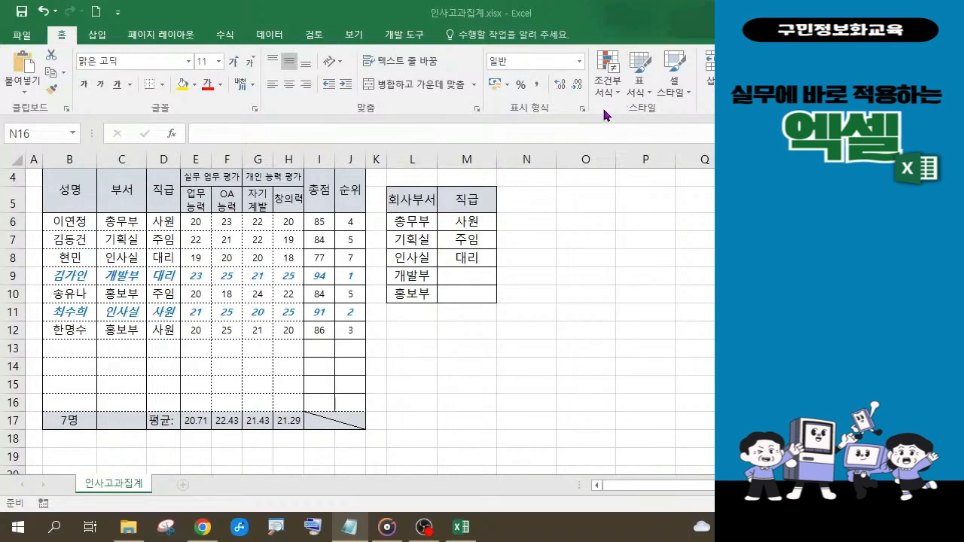
{"action": "left_click", "coordinate": [213, 263]}
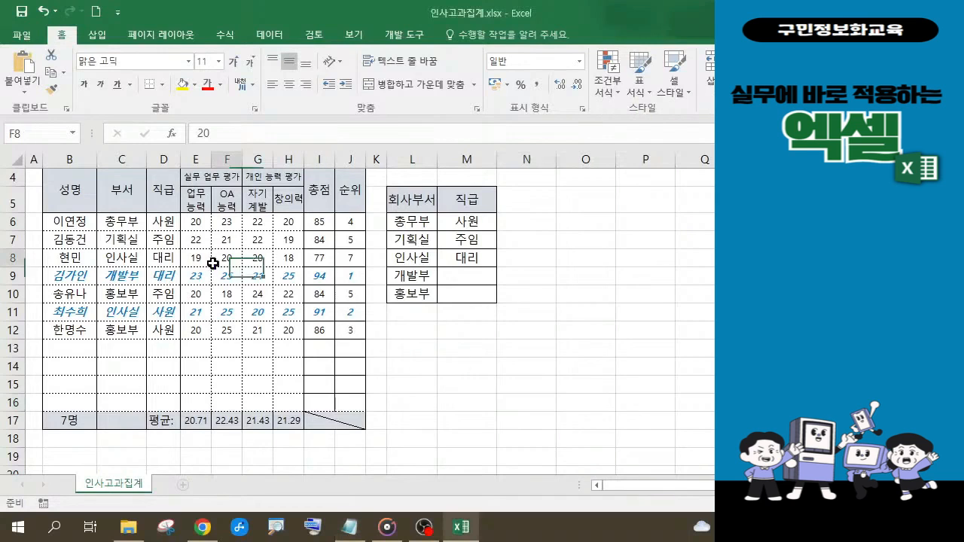
Step: Review the formula, format and range of the conditional formatting rule on B6:J12 in the rules manager, then close it
{"action": "left_click_drag", "start_coordinate": [73, 223], "coordinate": [350, 332]}
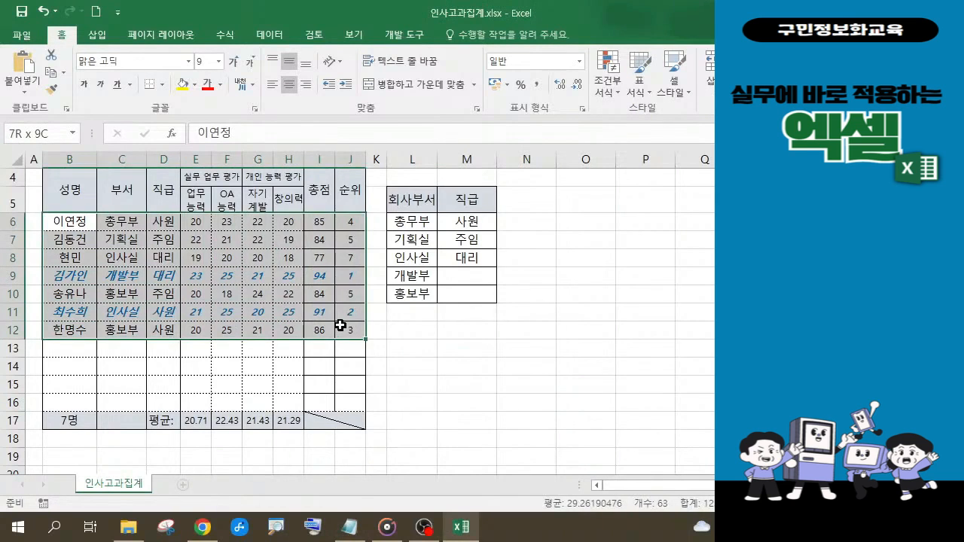
{"action": "left_click", "coordinate": [617, 95]}
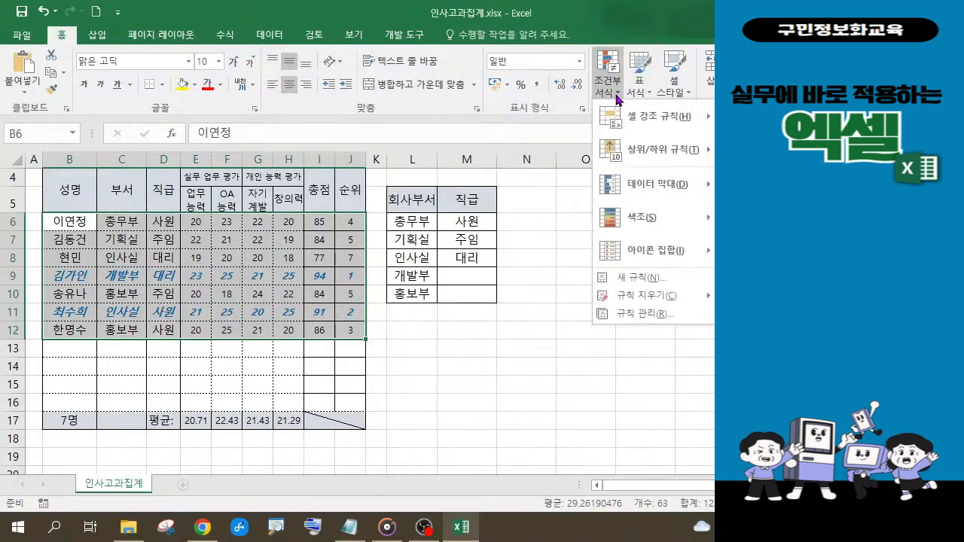
{"action": "left_click", "coordinate": [629, 315]}
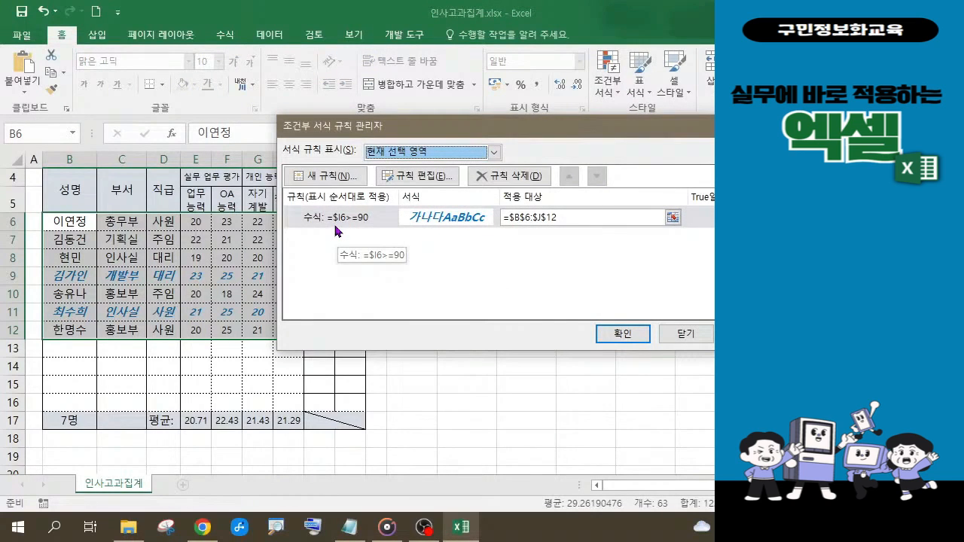
{"action": "left_click", "coordinate": [622, 334]}
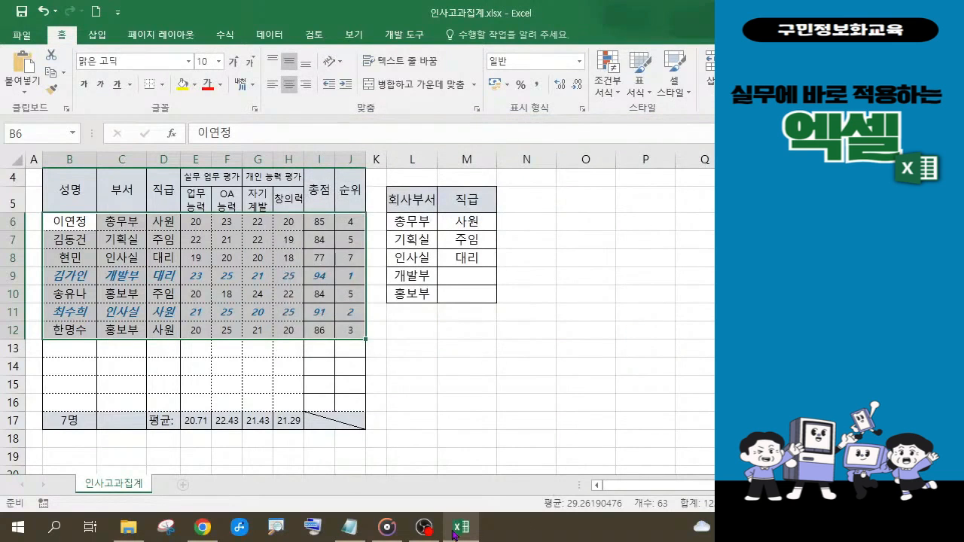
Step: Start an additional conditional formatting rule for B6:J12 that uses a formula to determine which cells to format
{"action": "left_click", "coordinate": [350, 528]}
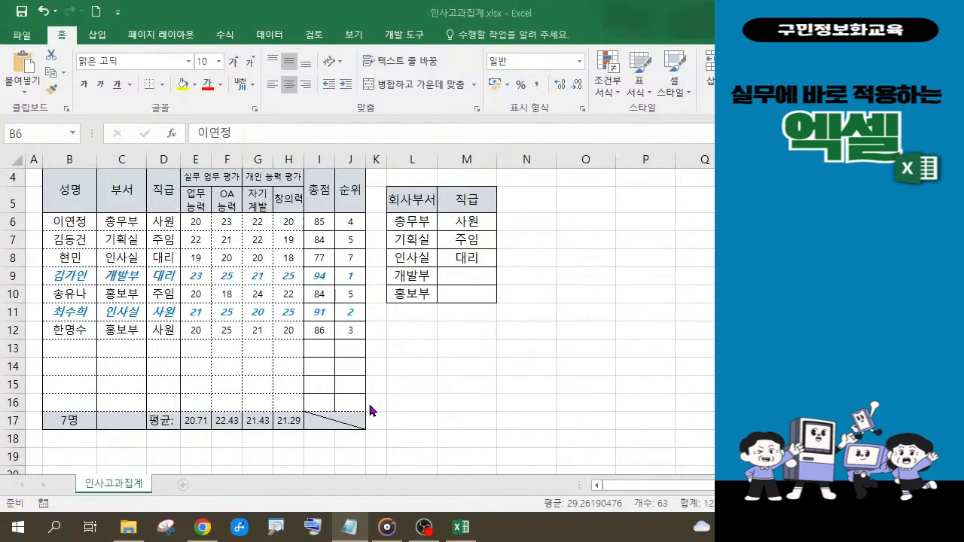
{"action": "left_click", "coordinate": [223, 289]}
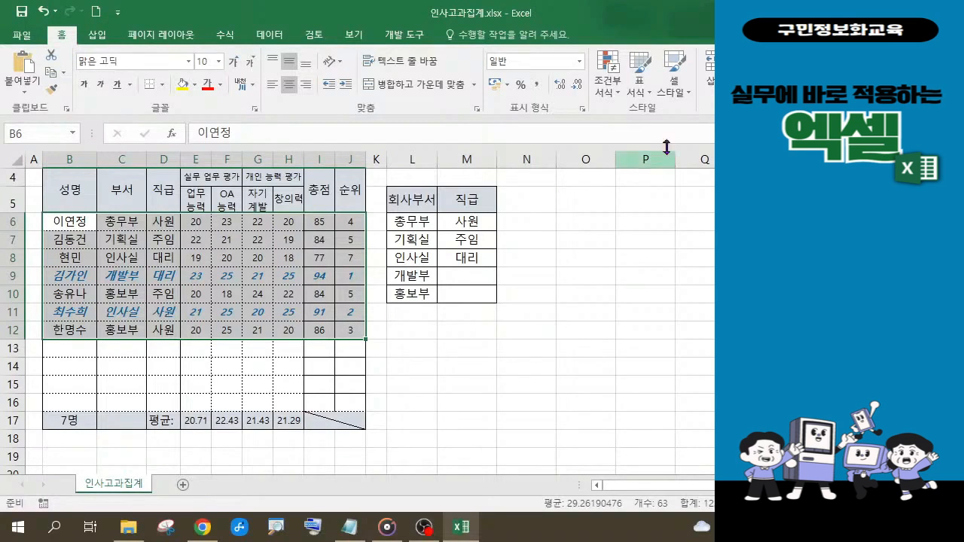
{"action": "left_click", "coordinate": [619, 96]}
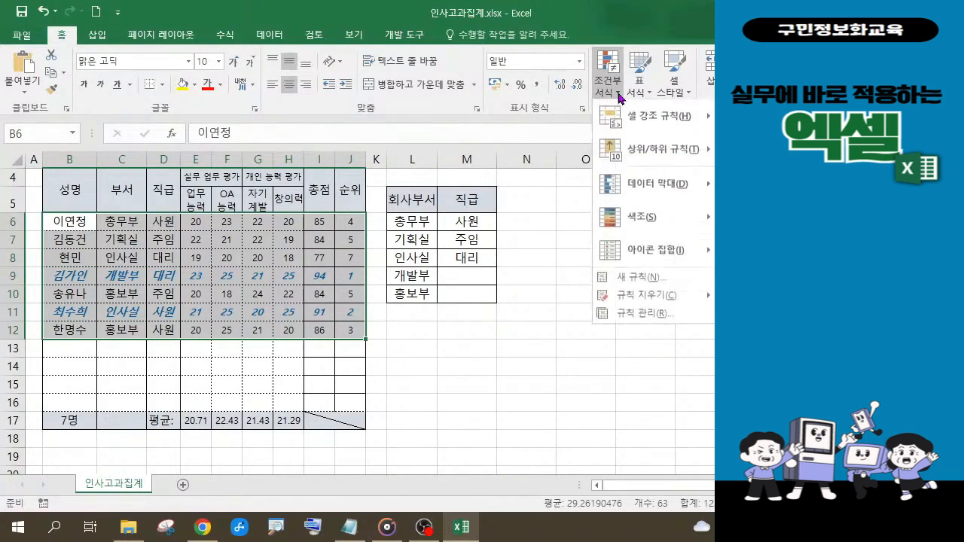
{"action": "left_click", "coordinate": [636, 314]}
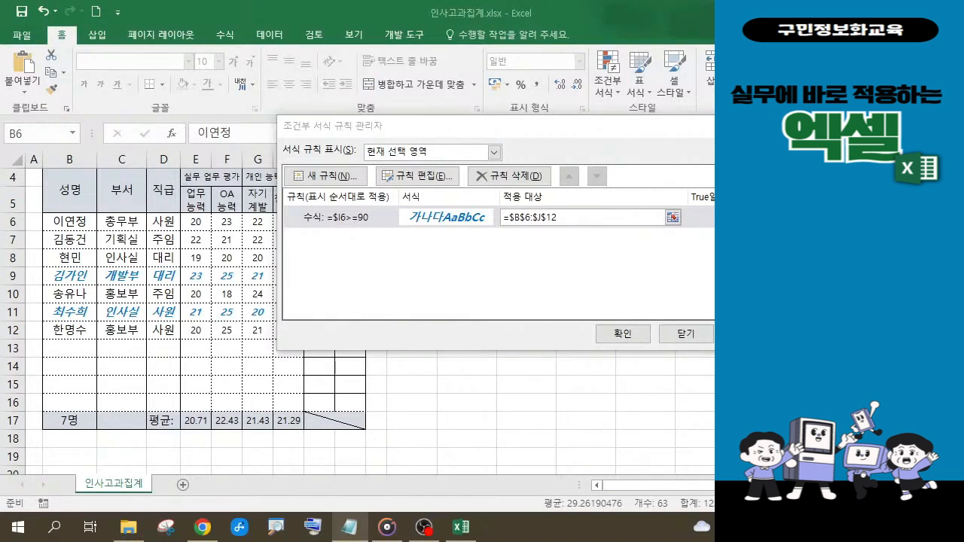
{"action": "left_click", "coordinate": [504, 120]}
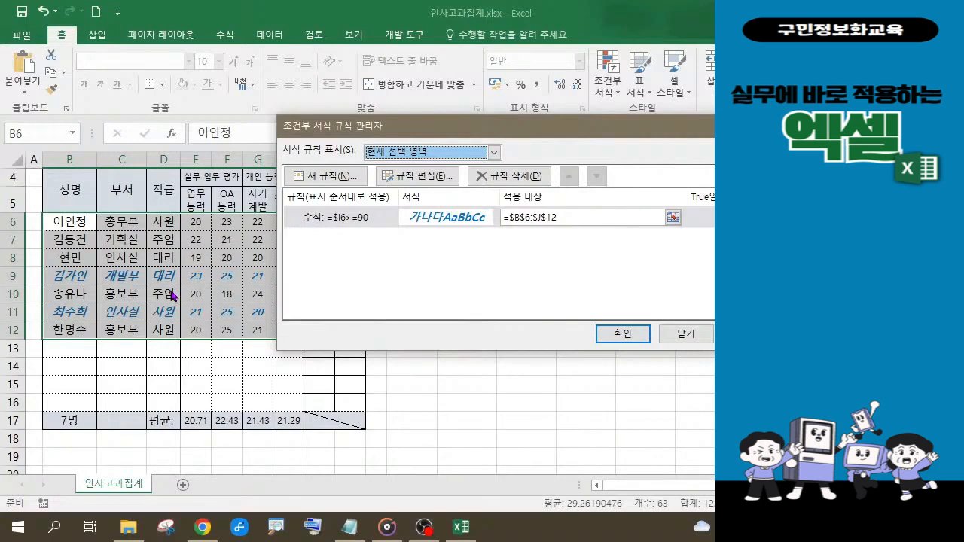
{"action": "left_click", "coordinate": [322, 183]}
{"action": "left_click_drag", "start_coordinate": [382, 83], "coordinate": [327, 77]}
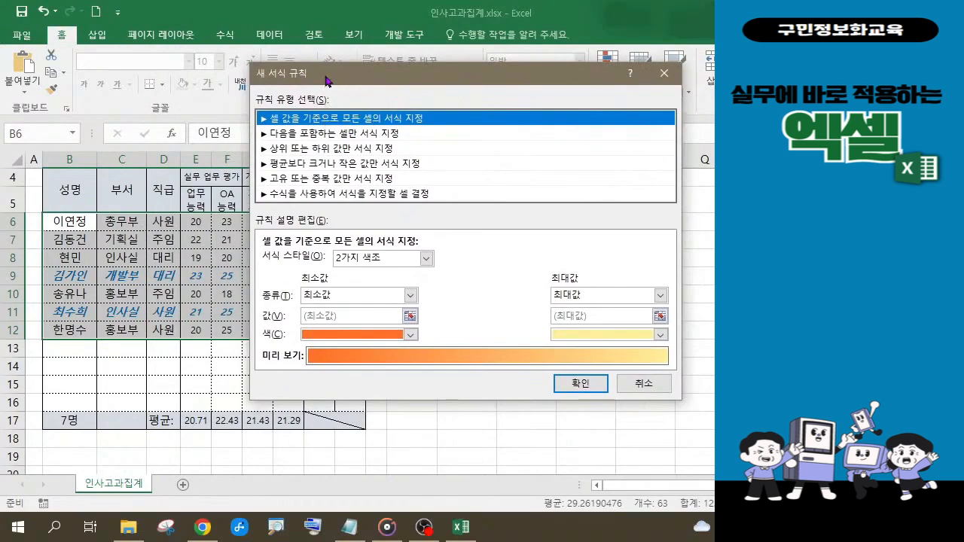
{"action": "left_click", "coordinate": [330, 198]}
{"action": "left_click", "coordinate": [309, 264]}
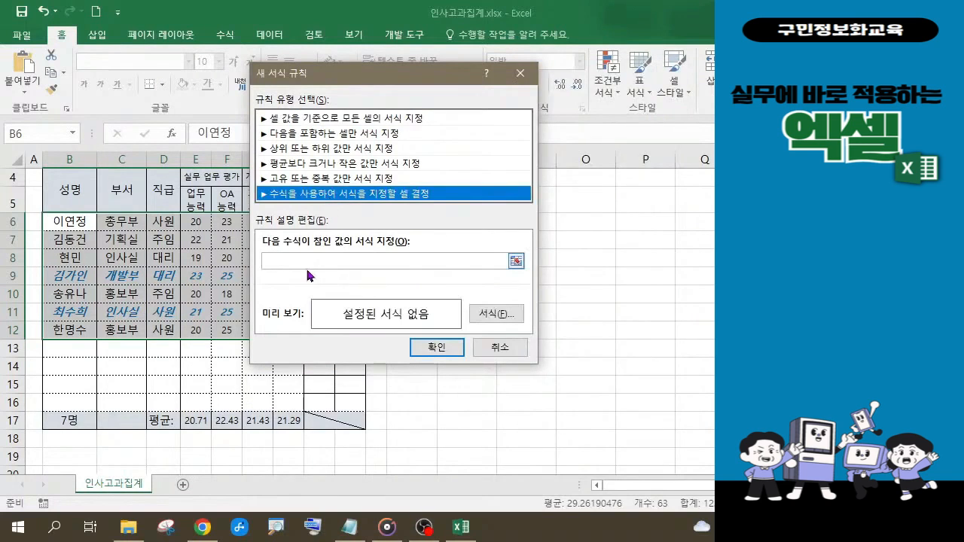
{"action": "left_click_drag", "start_coordinate": [331, 75], "coordinate": [483, 82]}
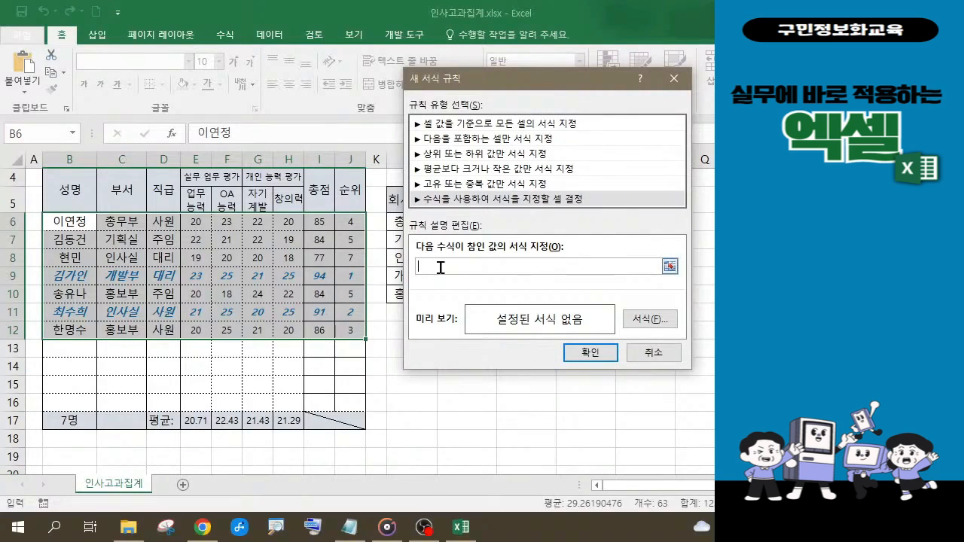
Step: Enter the new rule's formula as =$I6<80, keeping only the column of the 총점 reference absolute
{"action": "type", "text": "="}
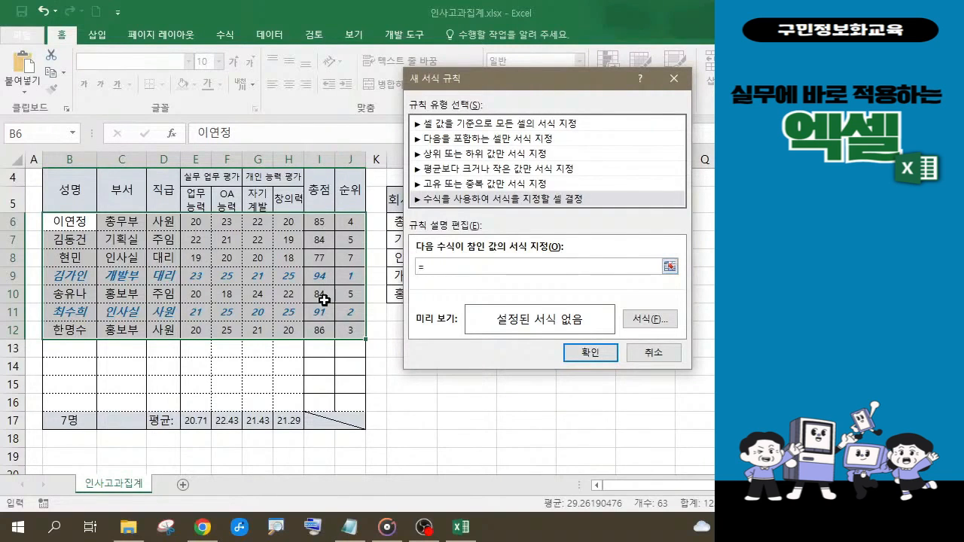
{"action": "left_click", "coordinate": [320, 222]}
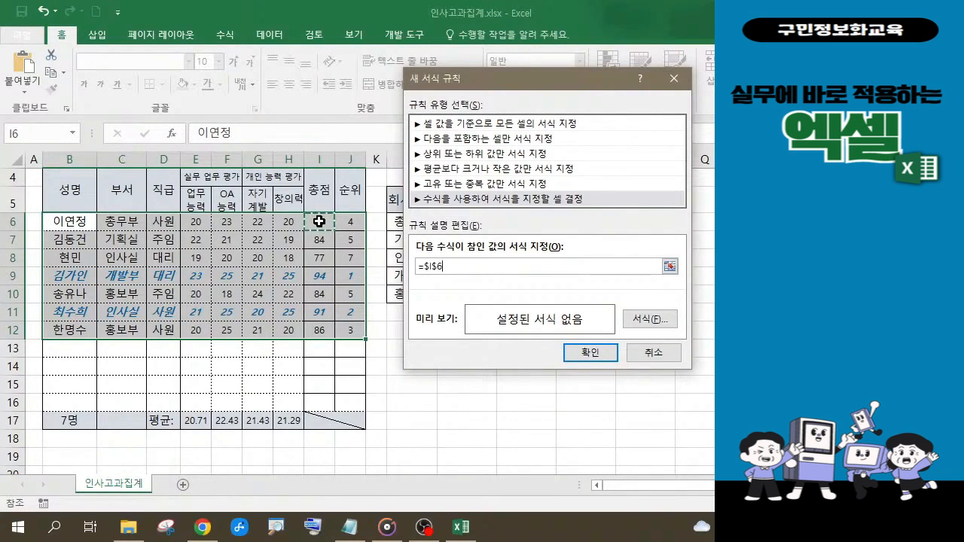
{"action": "left_click", "coordinate": [441, 269]}
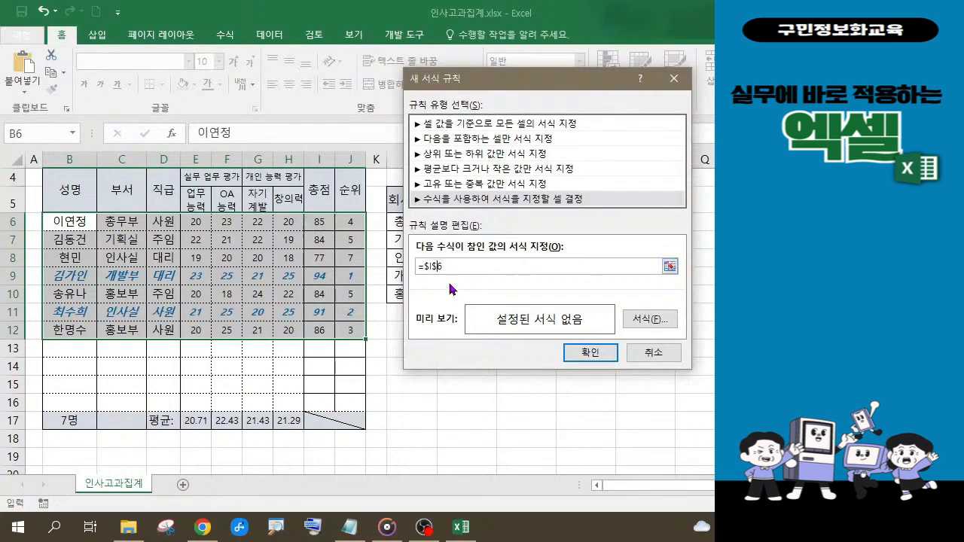
{"action": "key", "text": "BackSpace"}
{"action": "type", "text": "<80"}
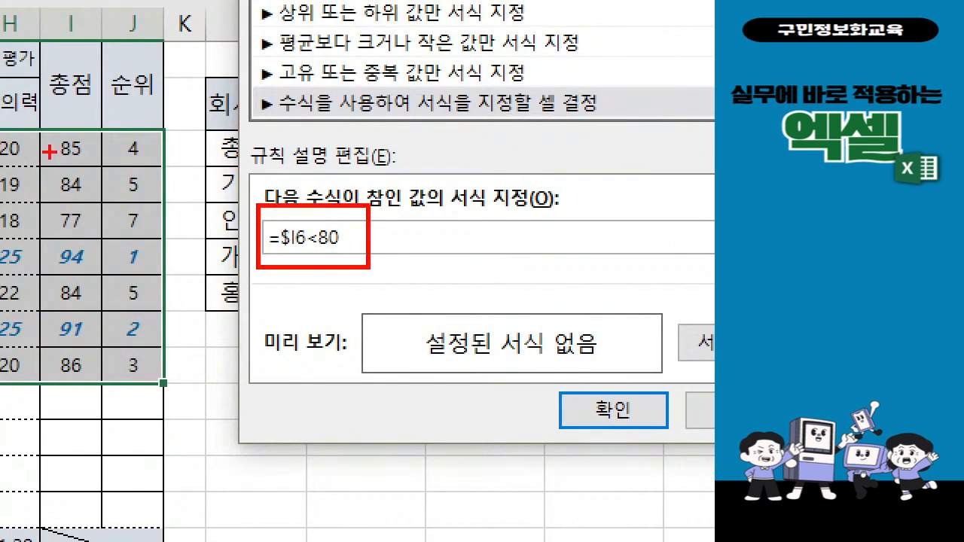
{"action": "mouse_move", "coordinate": [45, 128]}
{"action": "left_mouse_down"}
{"action": "mouse_move", "coordinate": [95, 133]}
{"action": "mouse_move", "coordinate": [102, 397]}
{"action": "left_mouse_up"}
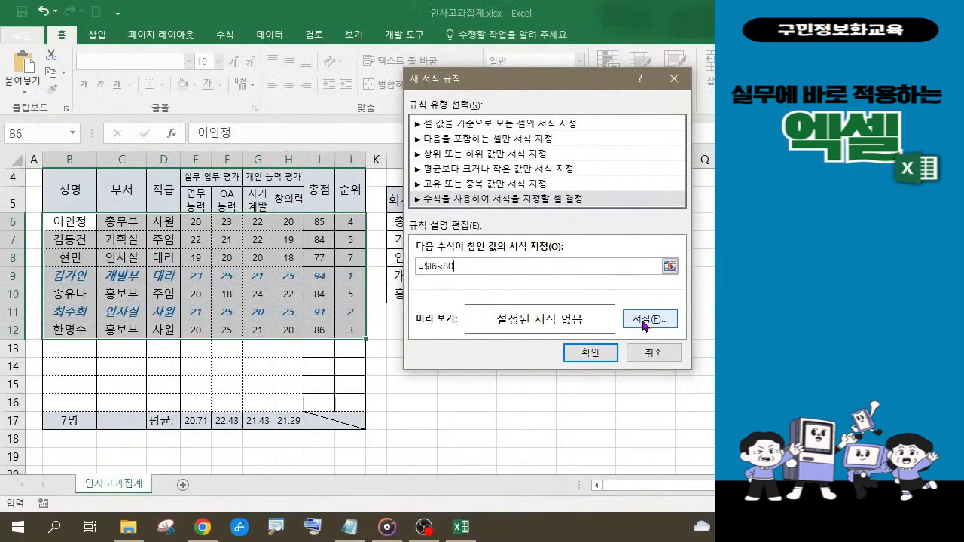
Step: Format the =$I6<80 rule with a bold italic (굵은 기울임꼴) font in standard red and apply it to B6:J12
{"action": "left_click", "coordinate": [644, 321]}
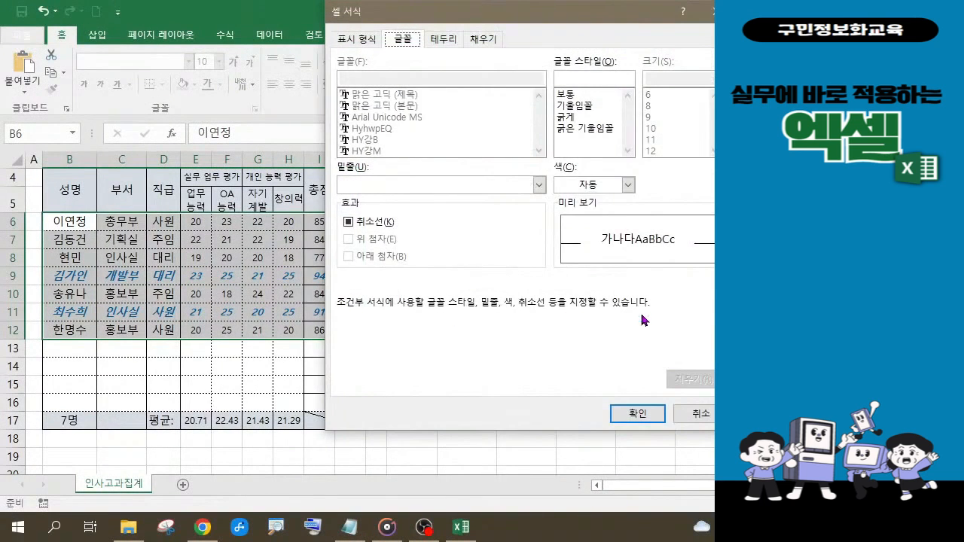
{"action": "left_click", "coordinate": [595, 129]}
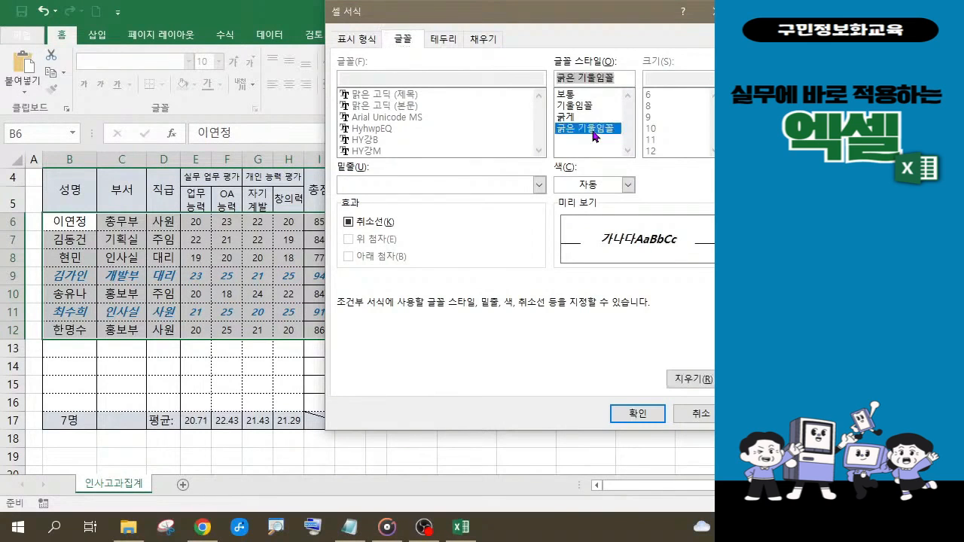
{"action": "left_click", "coordinate": [628, 185]}
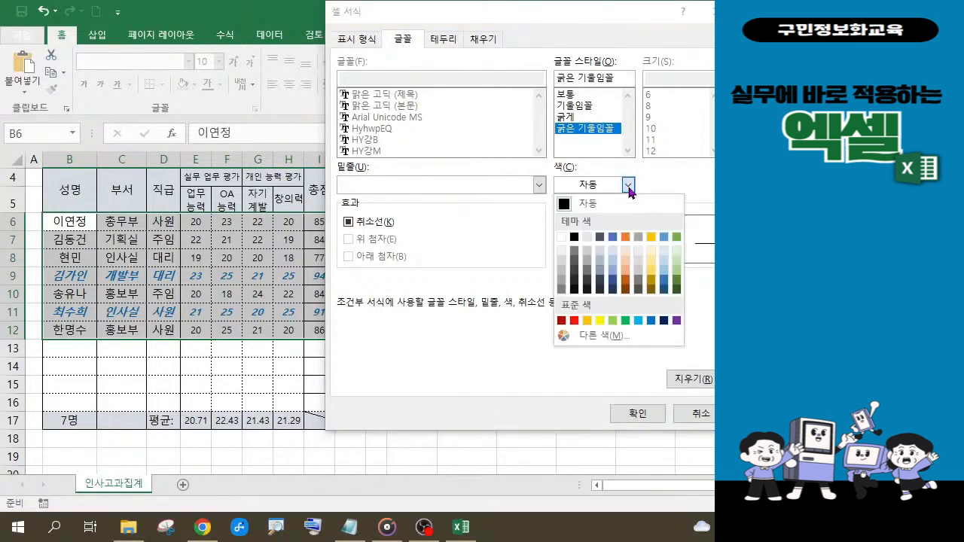
{"action": "left_click", "coordinate": [574, 322]}
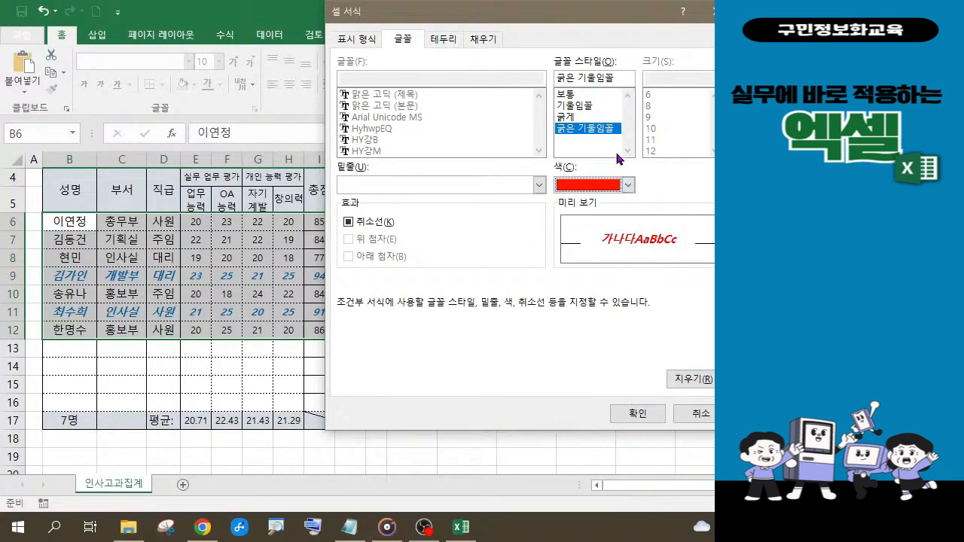
{"action": "left_click", "coordinate": [638, 413]}
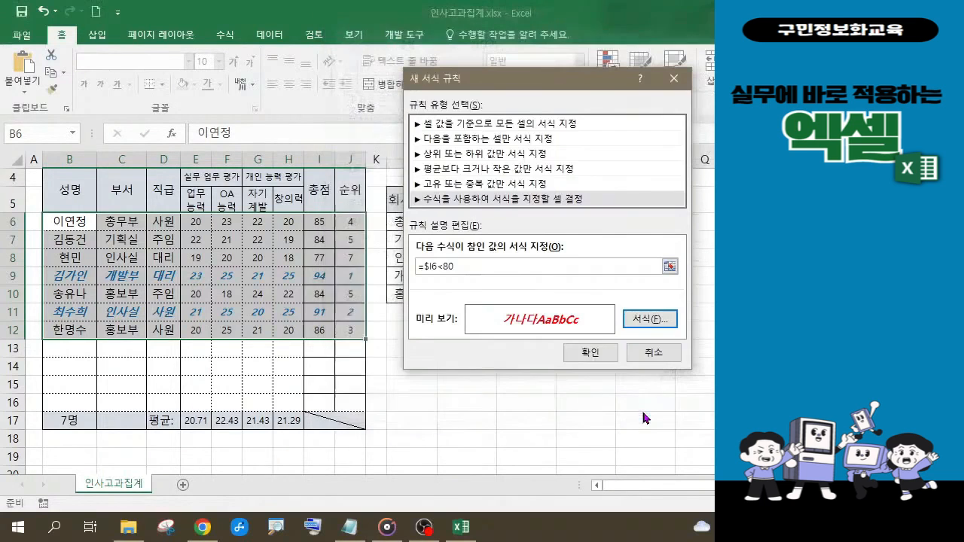
{"action": "left_click", "coordinate": [601, 354]}
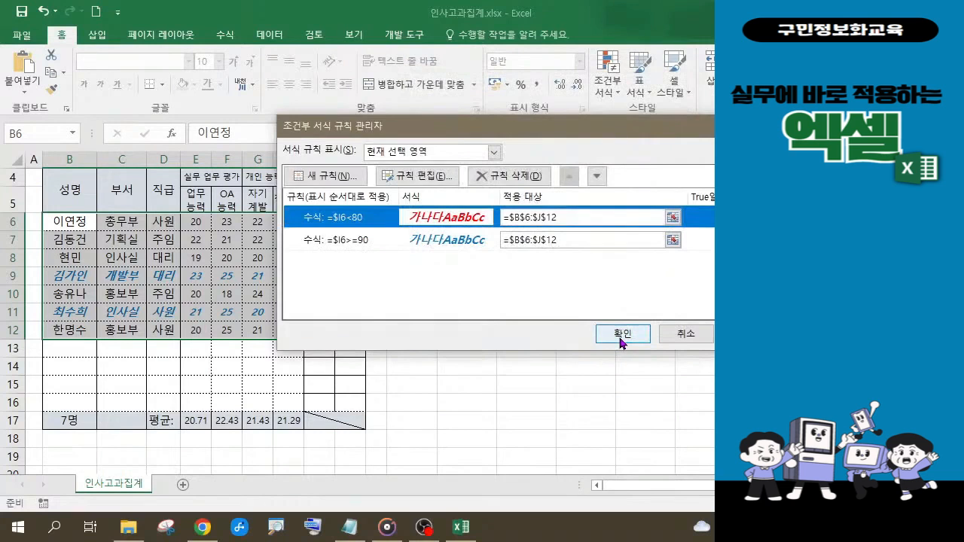
{"action": "left_click", "coordinate": [621, 337]}
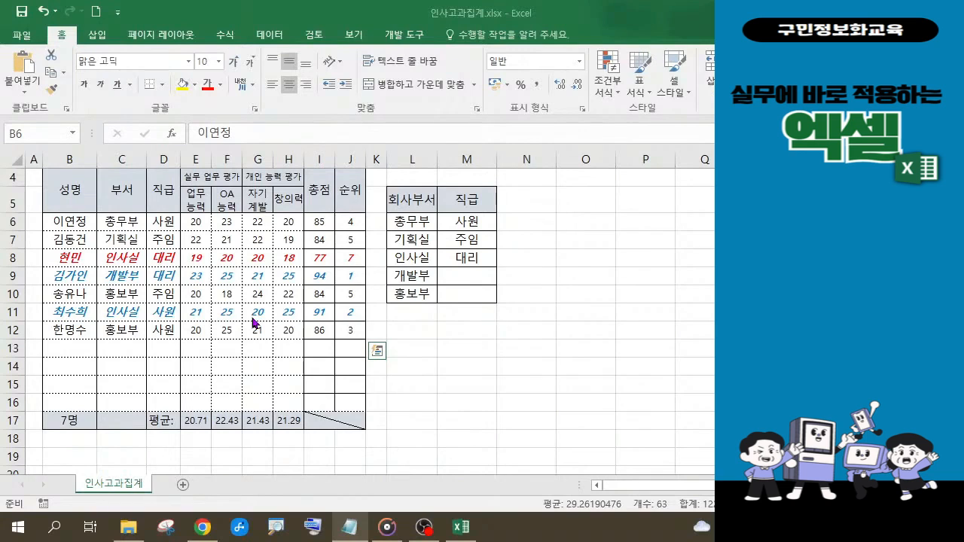
Step: Delete both conditional formatting rules on B6:J12, =$I6<80 and =$I6>=90, and apply the deletion
{"action": "left_click", "coordinate": [187, 282]}
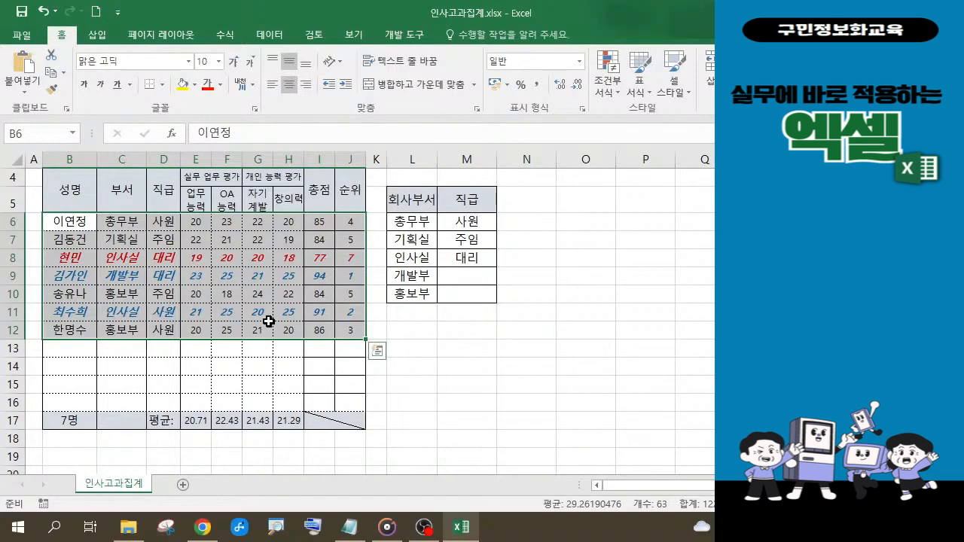
{"action": "left_click", "coordinate": [619, 98]}
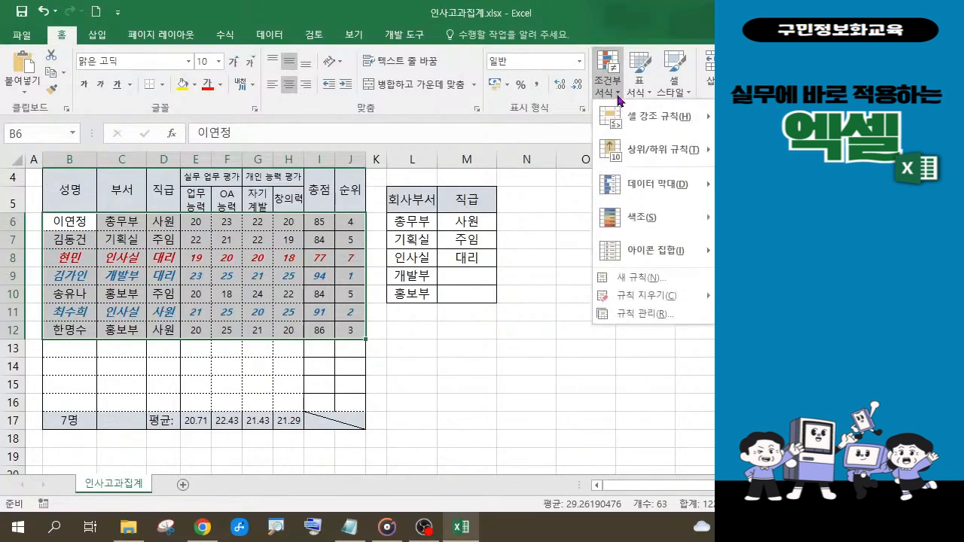
{"action": "left_click", "coordinate": [622, 312]}
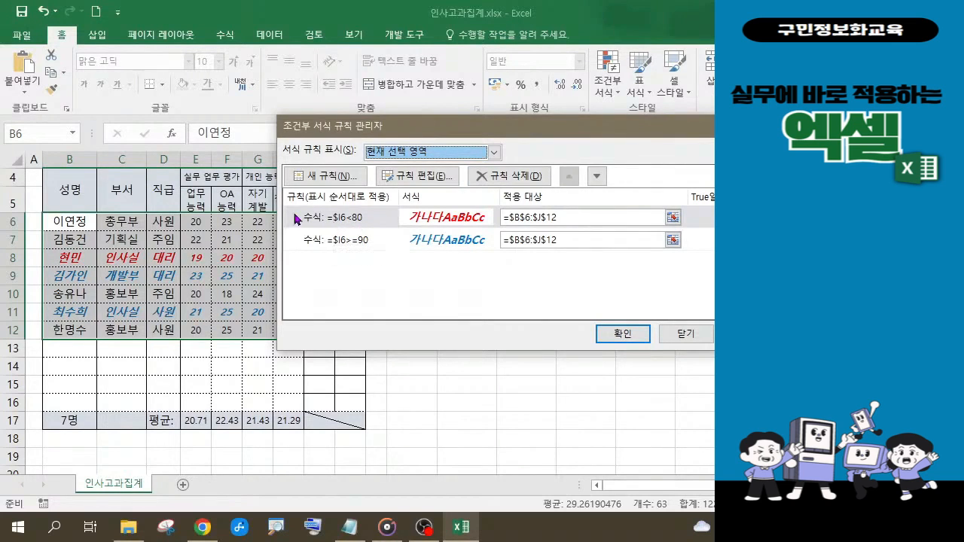
{"action": "left_click", "coordinate": [502, 178]}
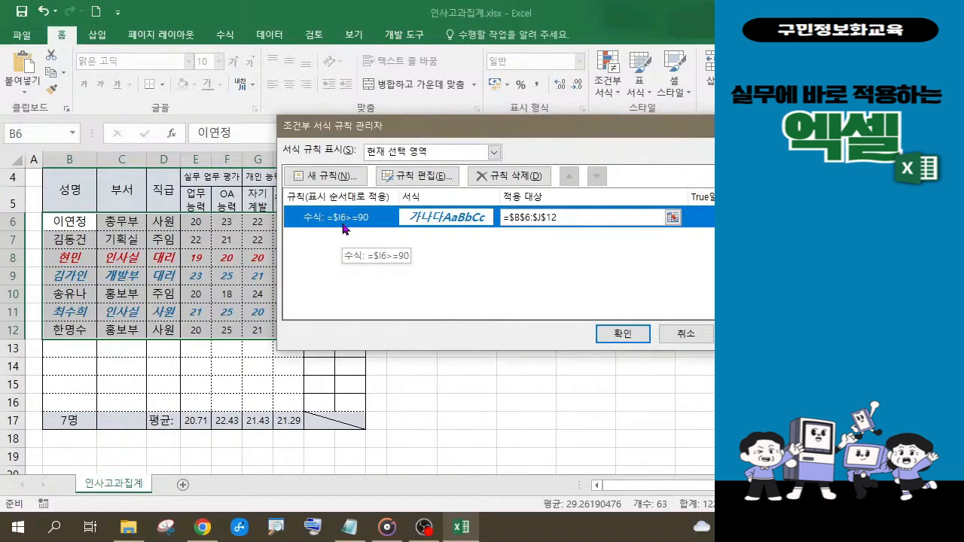
{"action": "left_click", "coordinate": [506, 175]}
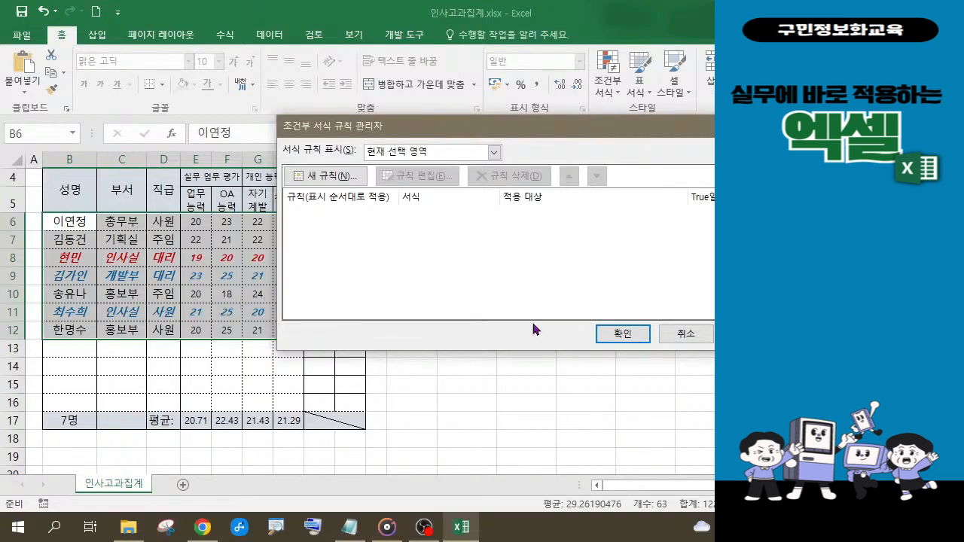
{"action": "left_click", "coordinate": [624, 333]}
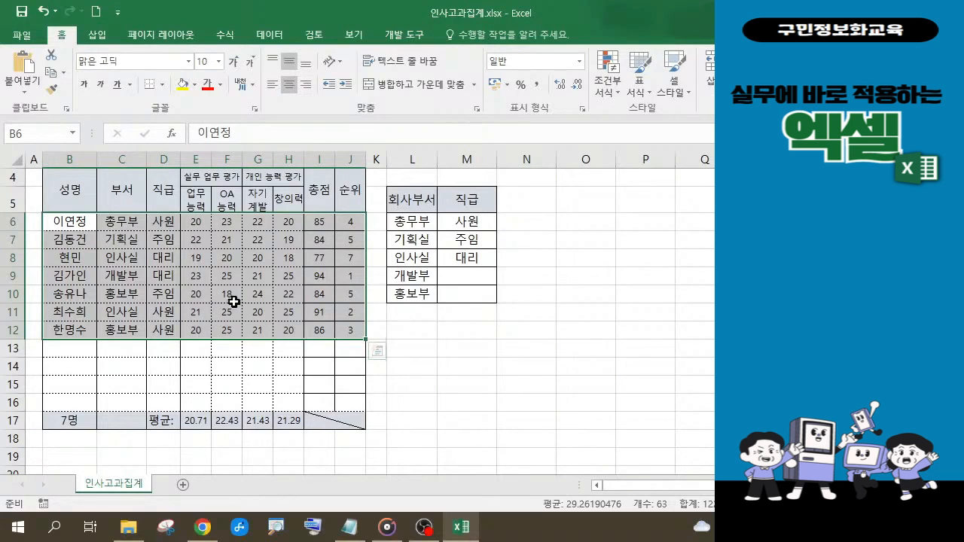
Step: Start a new conditional formatting rule for B6:J12 of the type that uses a formula to determine which cells to format
{"action": "left_click", "coordinate": [612, 96]}
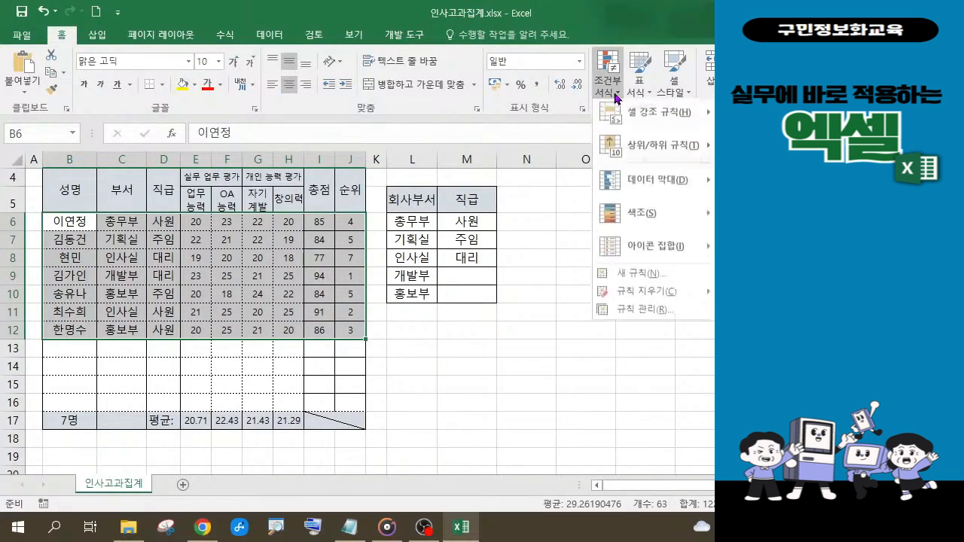
{"action": "left_click", "coordinate": [642, 277]}
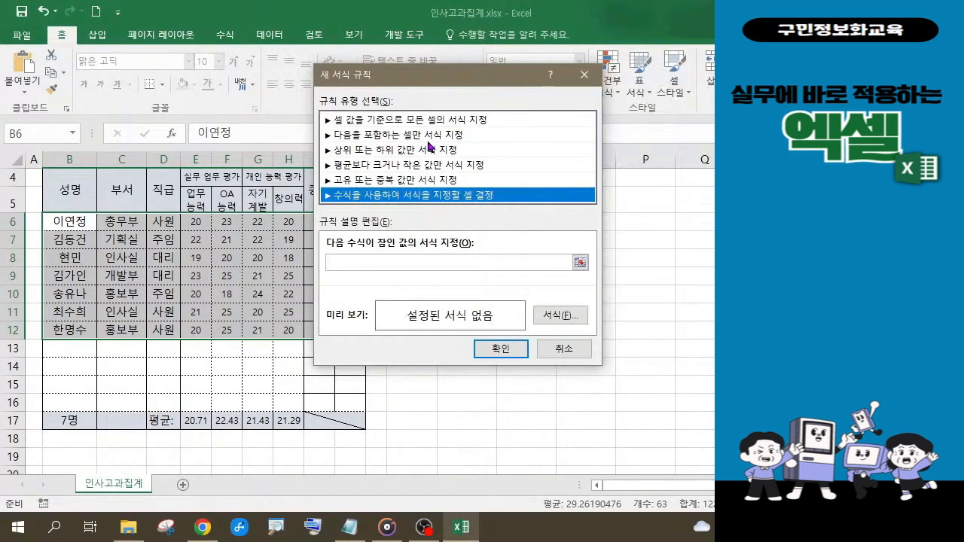
{"action": "left_click_drag", "start_coordinate": [428, 79], "coordinate": [532, 92]}
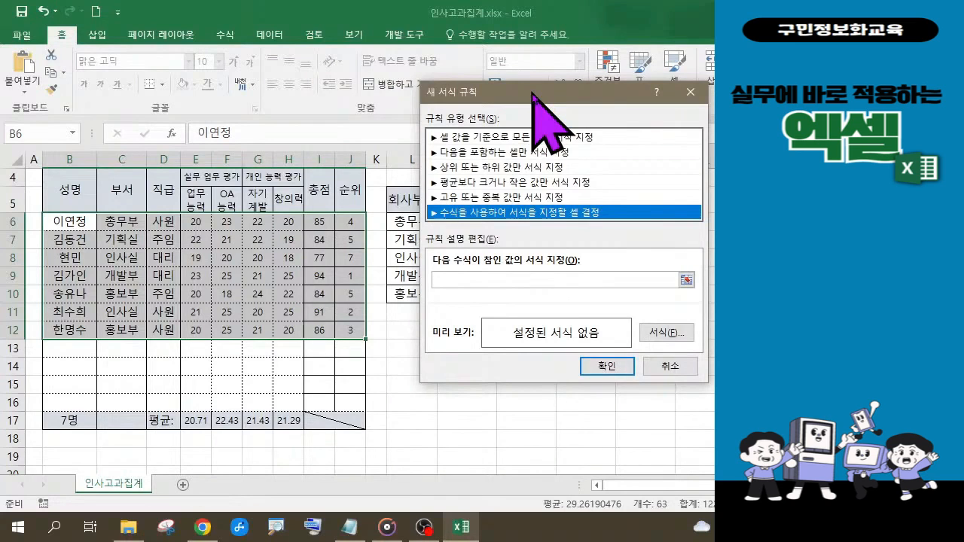
{"action": "left_click", "coordinate": [461, 276]}
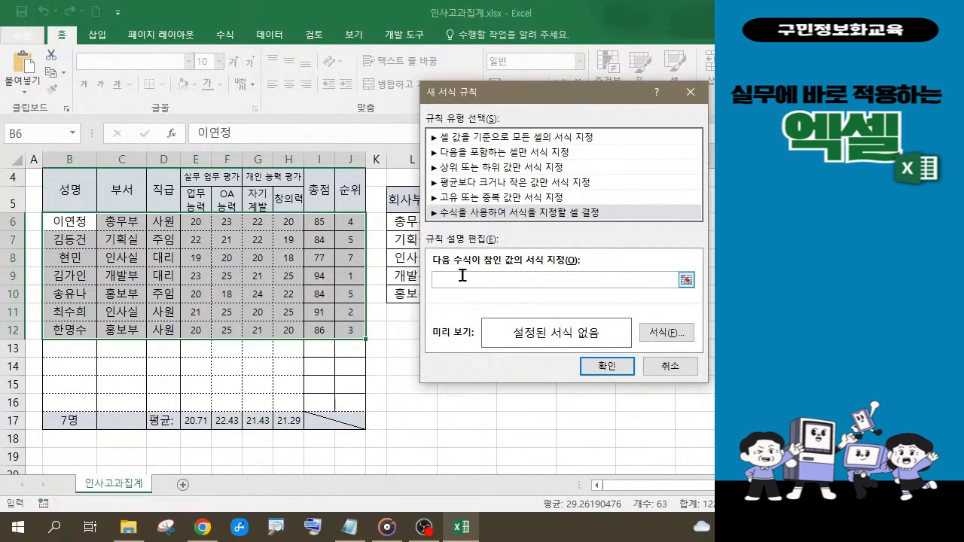
Step: Enter the rule's formula as =$I6>=85, with a fixed column and relative row for the 총점 reference
{"action": "type", "text": "="}
{"action": "left_click", "coordinate": [324, 222]}
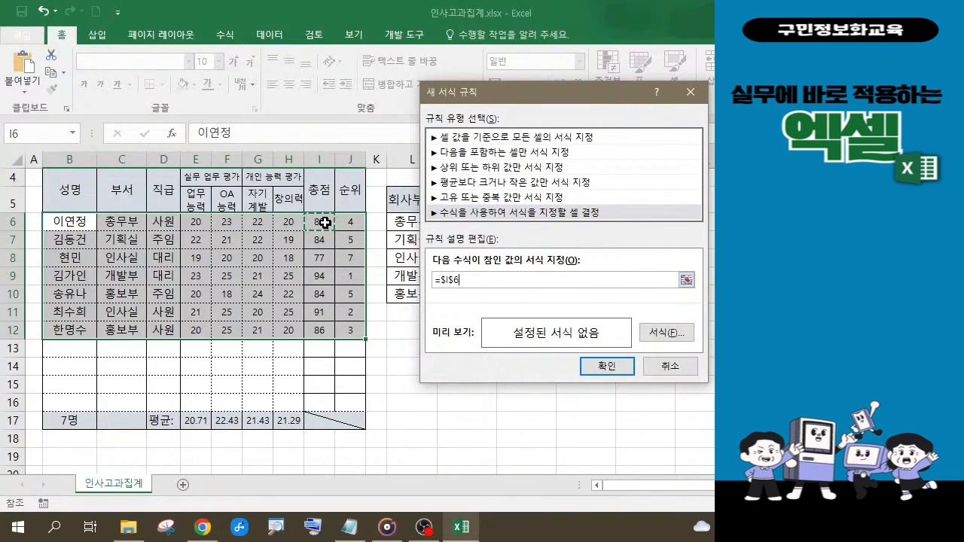
{"action": "left_click", "coordinate": [448, 279]}
{"action": "key", "text": "Delete"}
{"action": "left_click", "coordinate": [449, 278]}
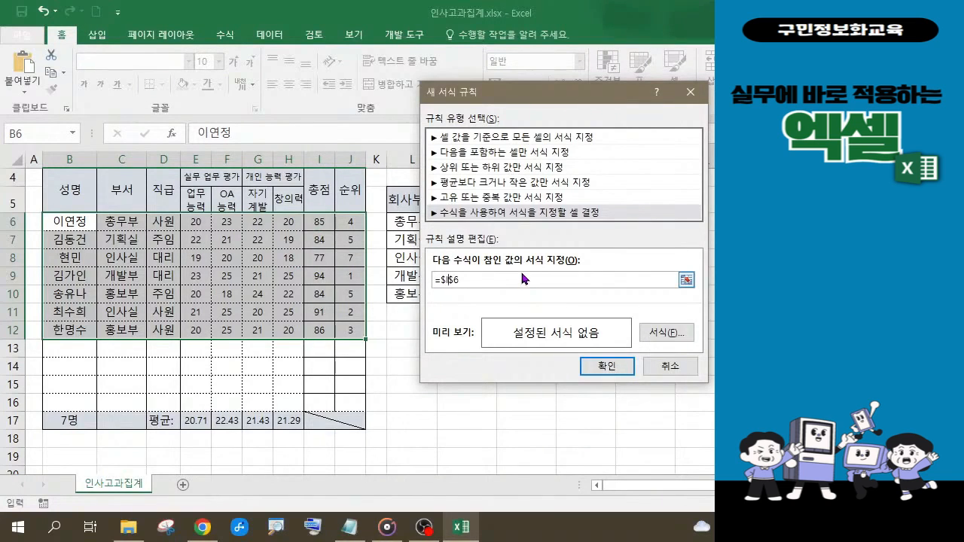
{"action": "key", "text": "Delete"}
{"action": "type", "text": ">+"}
{"action": "key", "text": "BackSpace"}
{"action": "type", "text": "=85"}
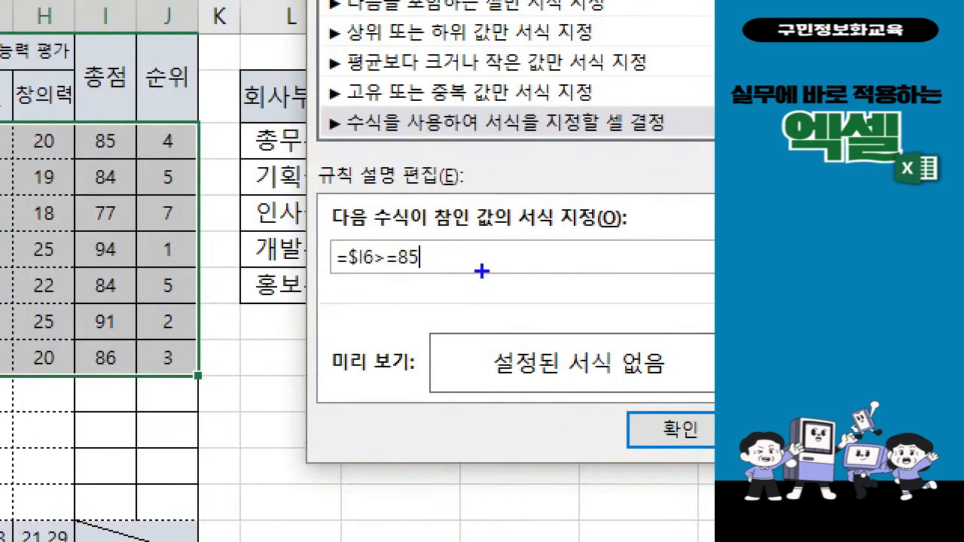
{"action": "left_click_drag", "start_coordinate": [301, 225], "coordinate": [437, 285]}
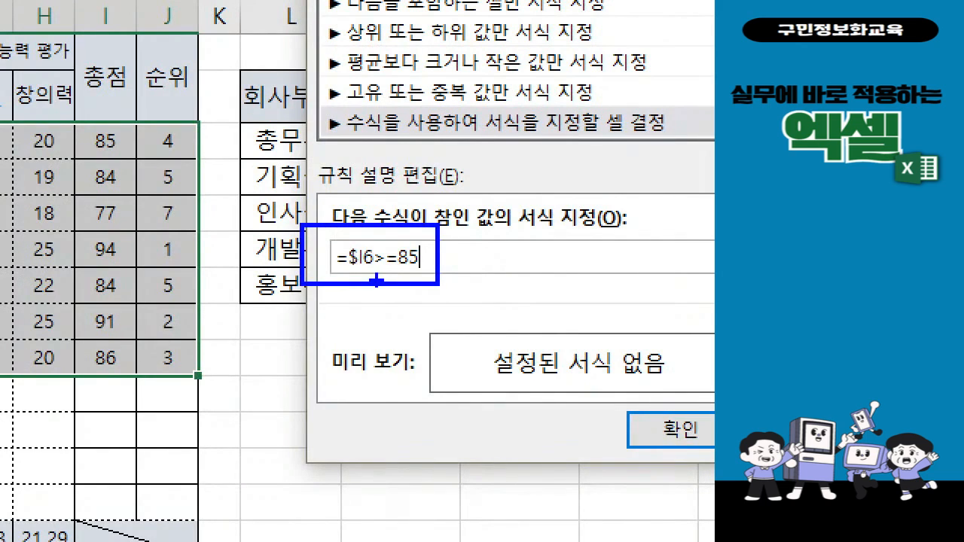
{"action": "mouse_move", "coordinate": [96, 128]}
{"action": "left_mouse_down"}
{"action": "mouse_move", "coordinate": [75, 179]}
{"action": "mouse_move", "coordinate": [87, 243]}
{"action": "mouse_move", "coordinate": [72, 380]}
{"action": "left_mouse_up"}
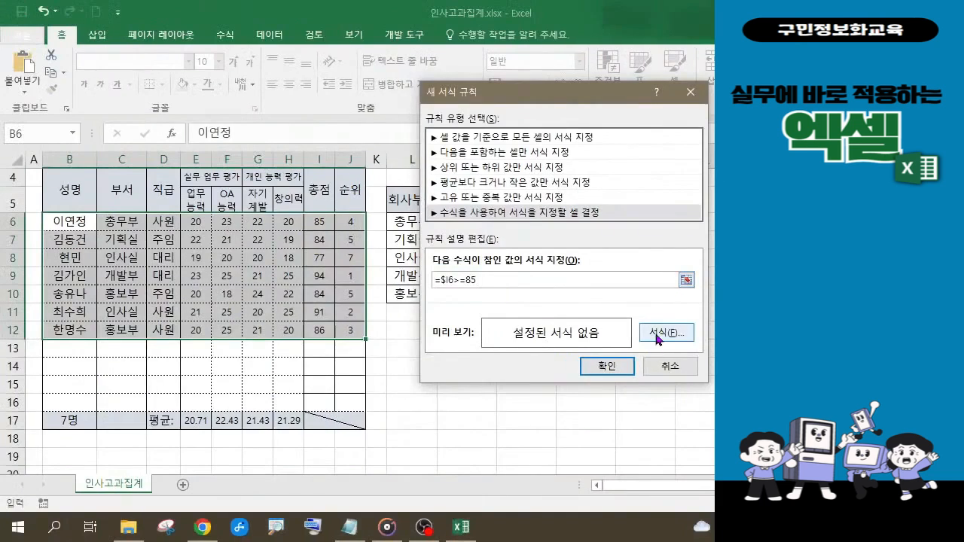
Step: Set the =$I6>=85 rule's background fill to the standard green color
{"action": "left_click", "coordinate": [778, 361]}
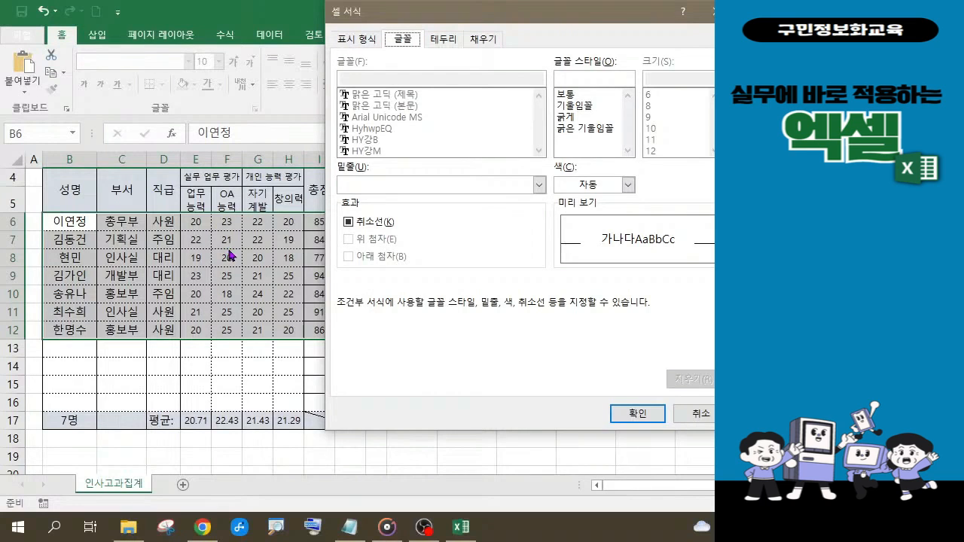
{"action": "left_click", "coordinate": [479, 43]}
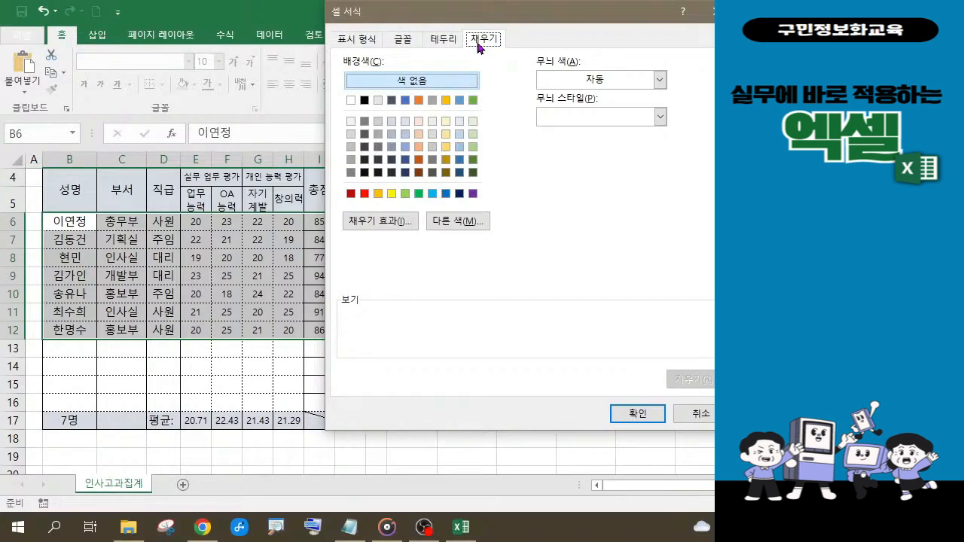
{"action": "left_click", "coordinate": [419, 195]}
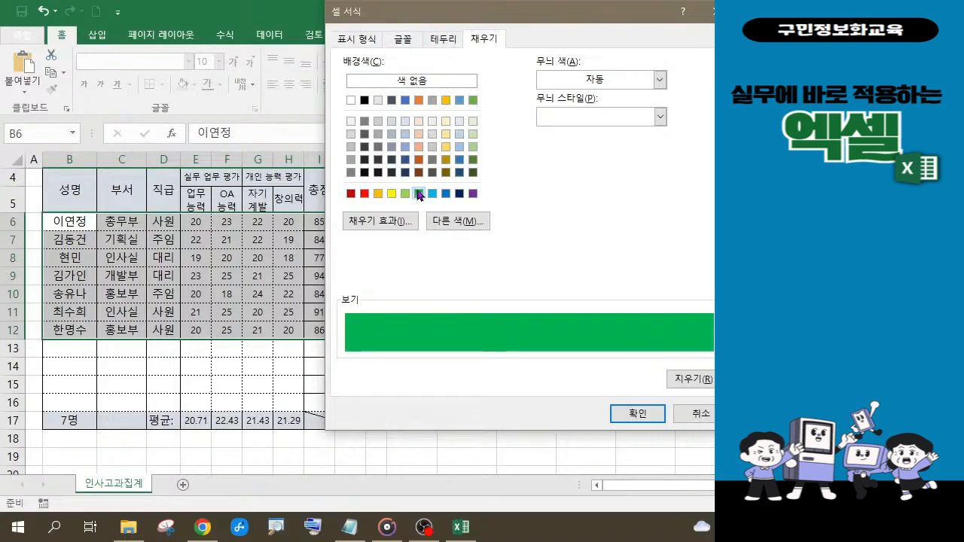
Step: Try the thin horizontal crosshatch pattern style over the rule's green fill, keeping the automatic pattern color
{"action": "left_click", "coordinate": [660, 80]}
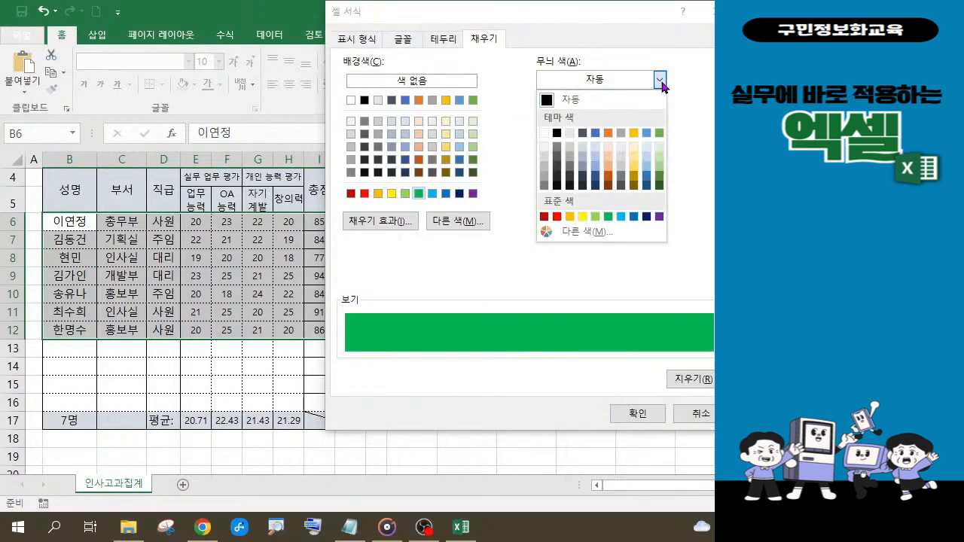
{"action": "left_click", "coordinate": [660, 81]}
{"action": "left_click", "coordinate": [660, 117]}
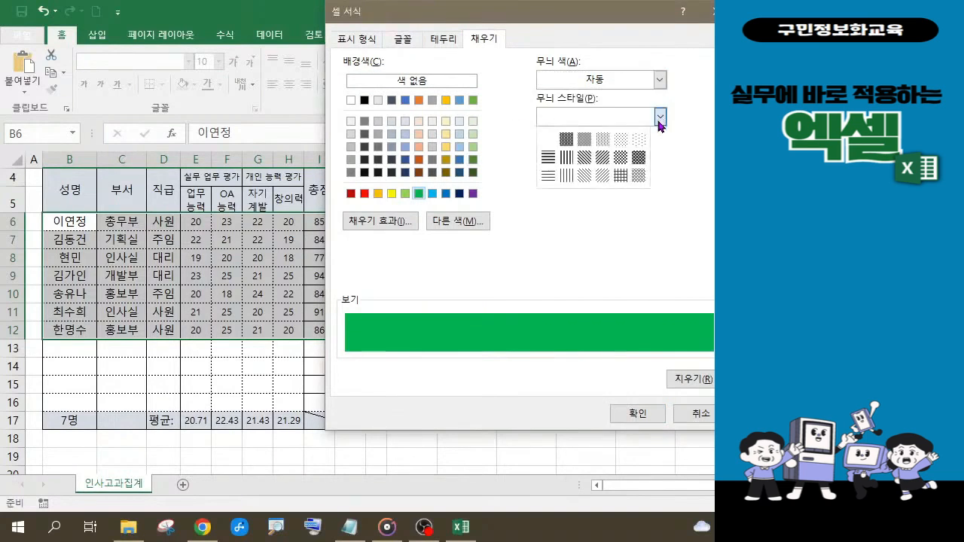
{"action": "left_click", "coordinate": [619, 181]}
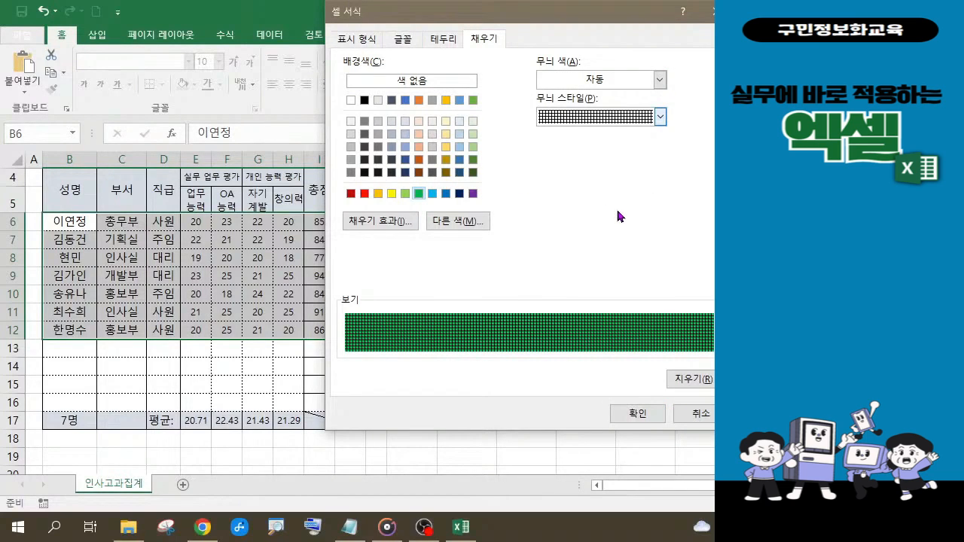
Step: Set the fill's pattern style to thin reverse diagonal stripes and apply the =$I6>=85 rule to B6:J12
{"action": "left_click", "coordinate": [659, 117]}
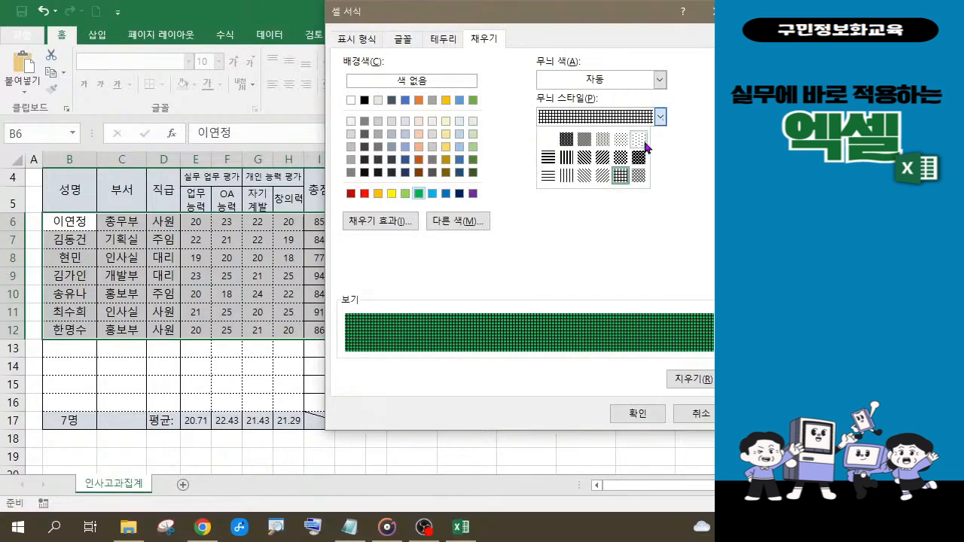
{"action": "left_click", "coordinate": [584, 177]}
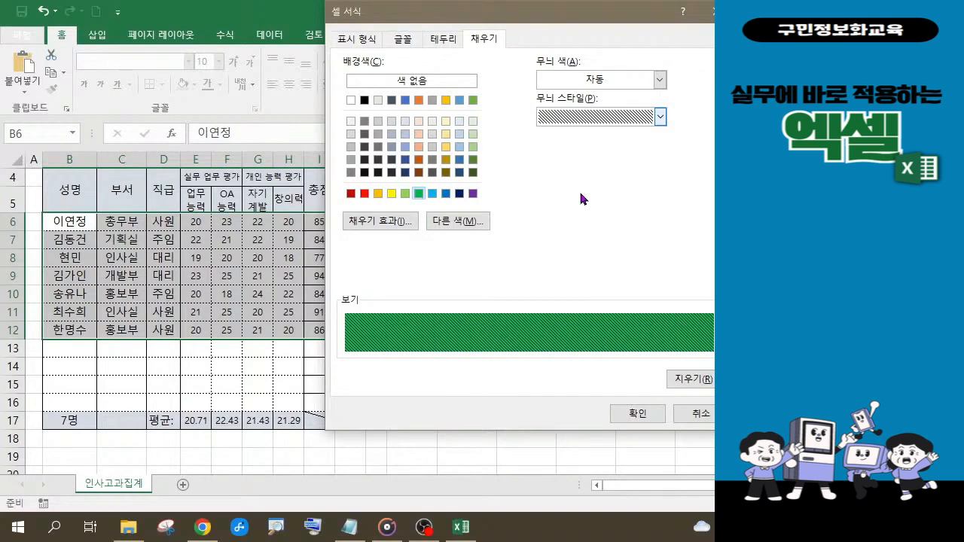
{"action": "left_click", "coordinate": [633, 413]}
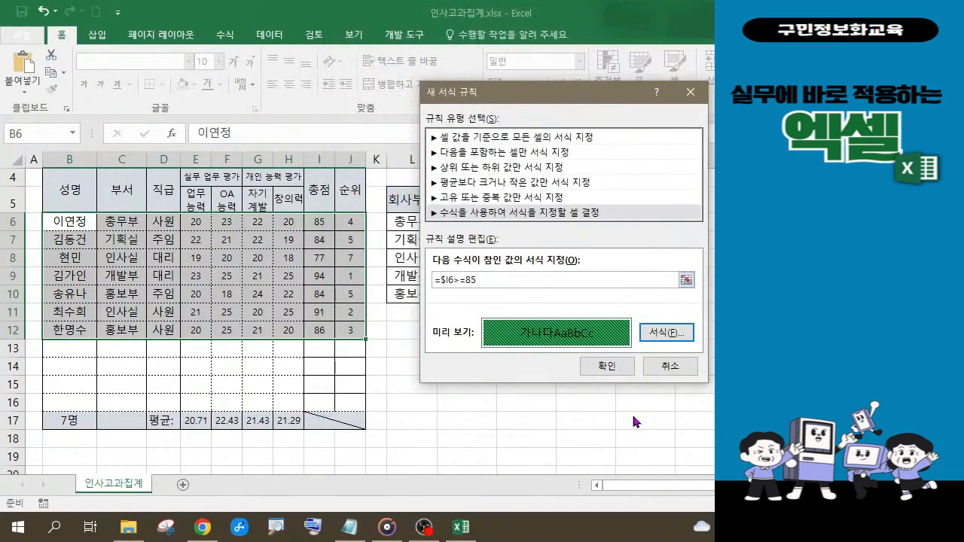
{"action": "left_click", "coordinate": [607, 366]}
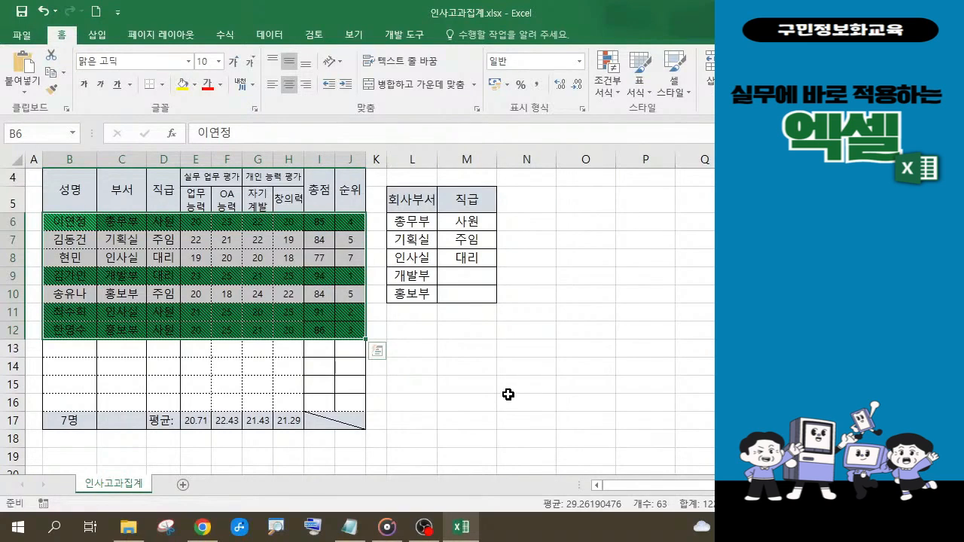
Step: Deselect the table range by selecting empty cell N15 and save the workbook
{"action": "left_click", "coordinate": [508, 385]}
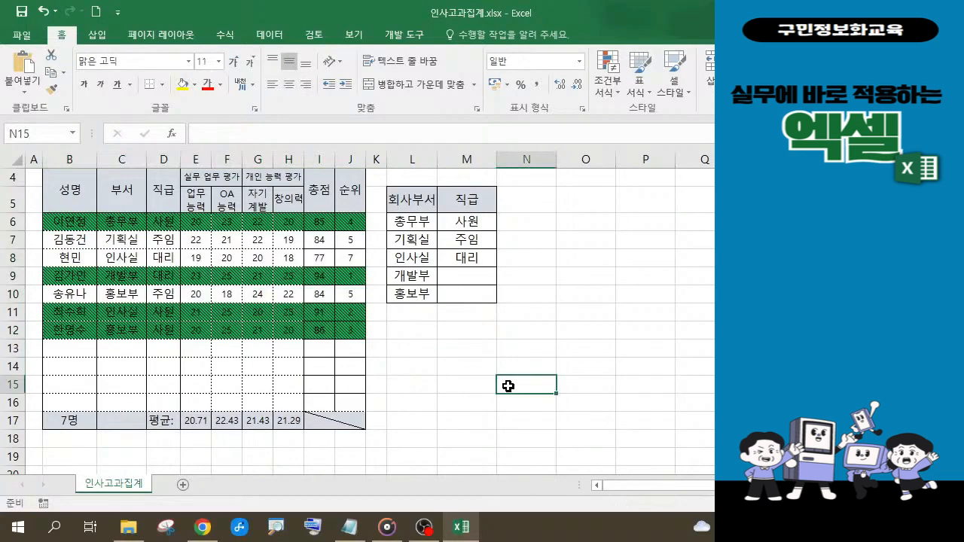
{"action": "left_click", "coordinate": [27, 21]}
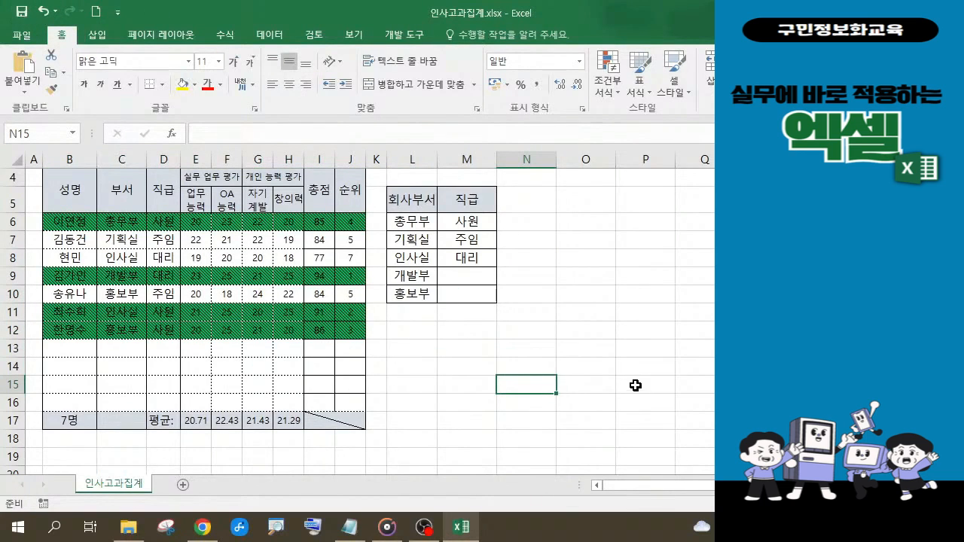